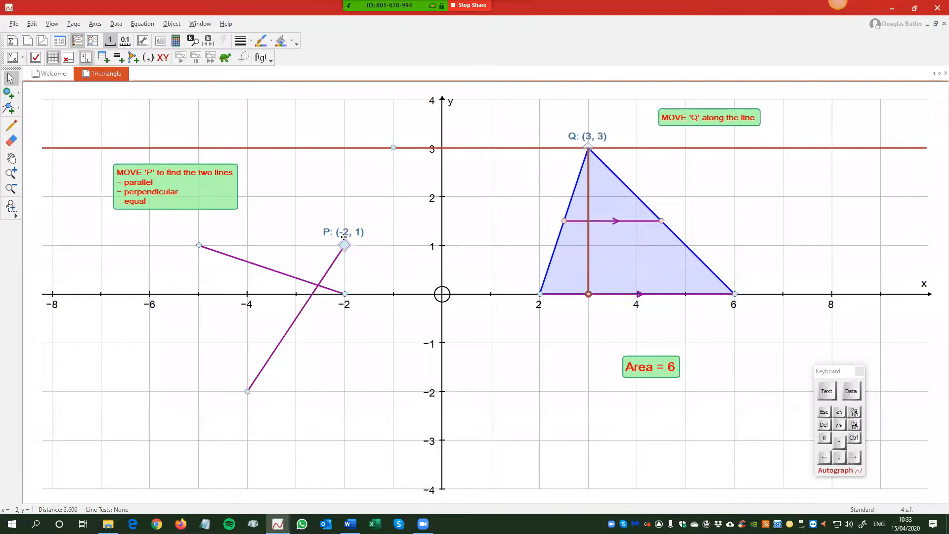
Move point P to (-3, 1) and point Q along the horizontal line to (4, 3).
drag(364, 232, 307, 242)
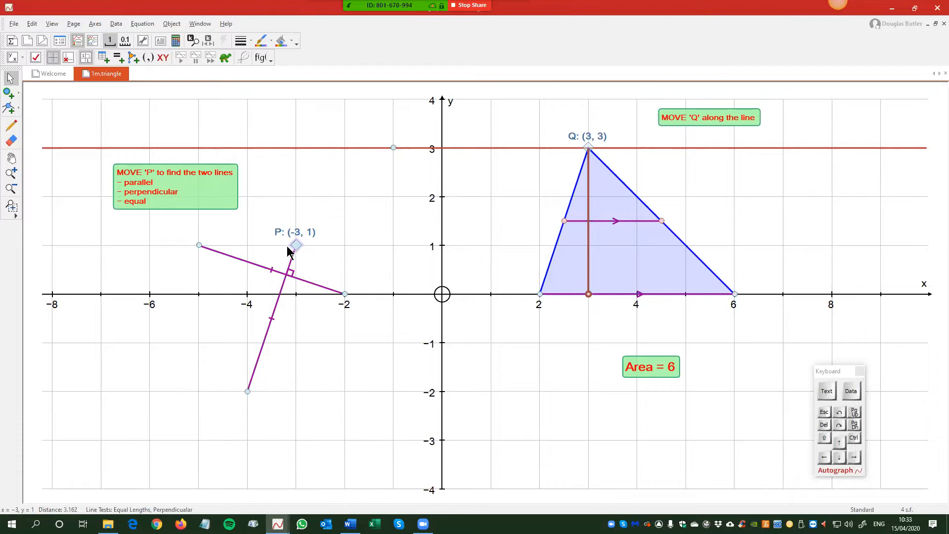
click(253, 261)
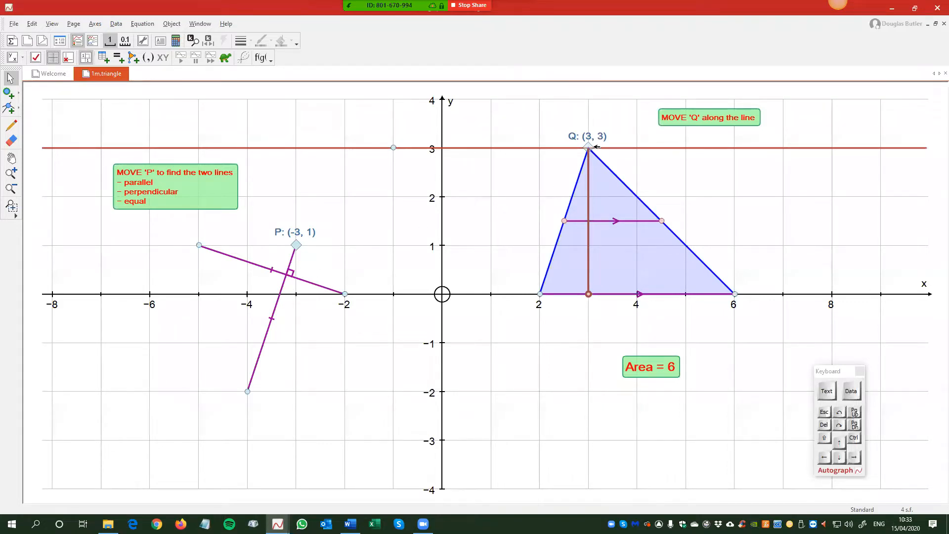
drag(590, 147, 616, 167)
click(434, 223)
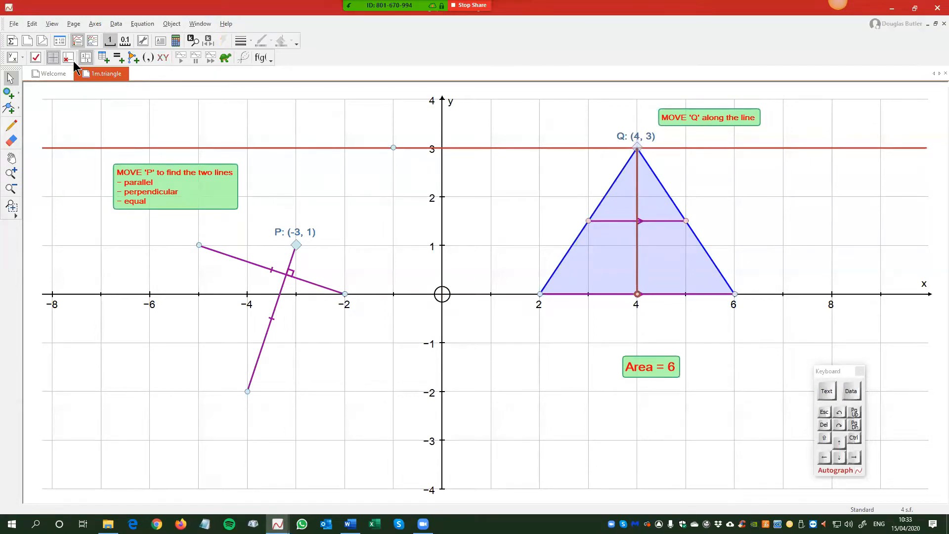
Create a new 2D graph page and tile it vertically beside the 1m.triangle page, leaving out the Welcome page.
click(27, 42)
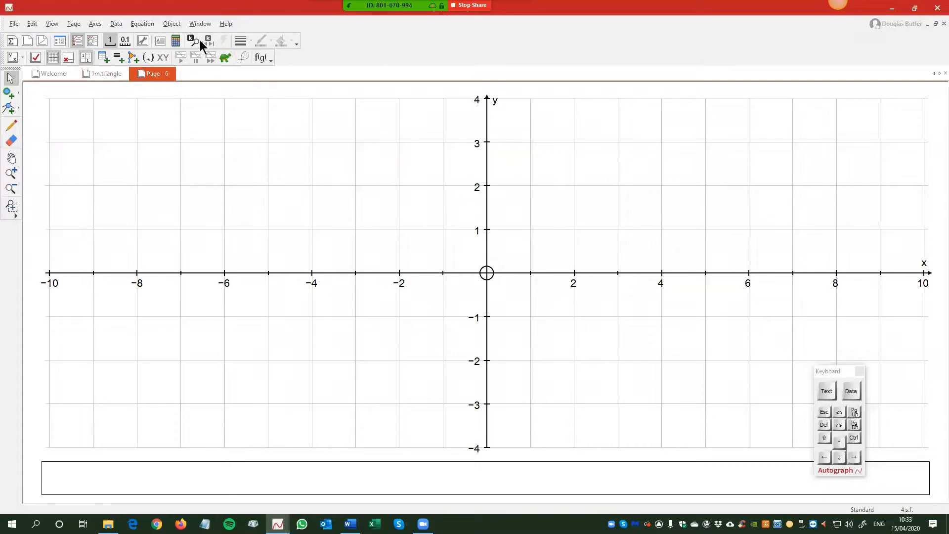
click(200, 23)
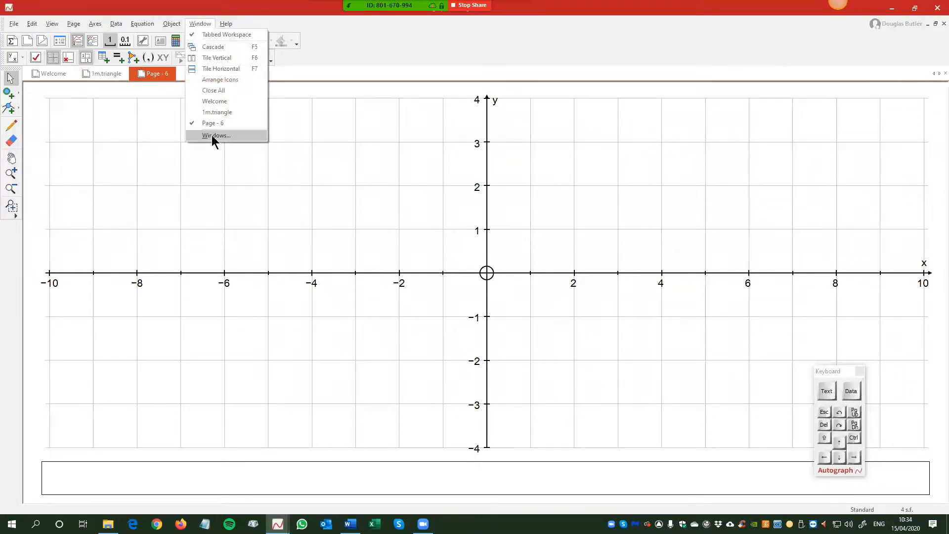
click(213, 137)
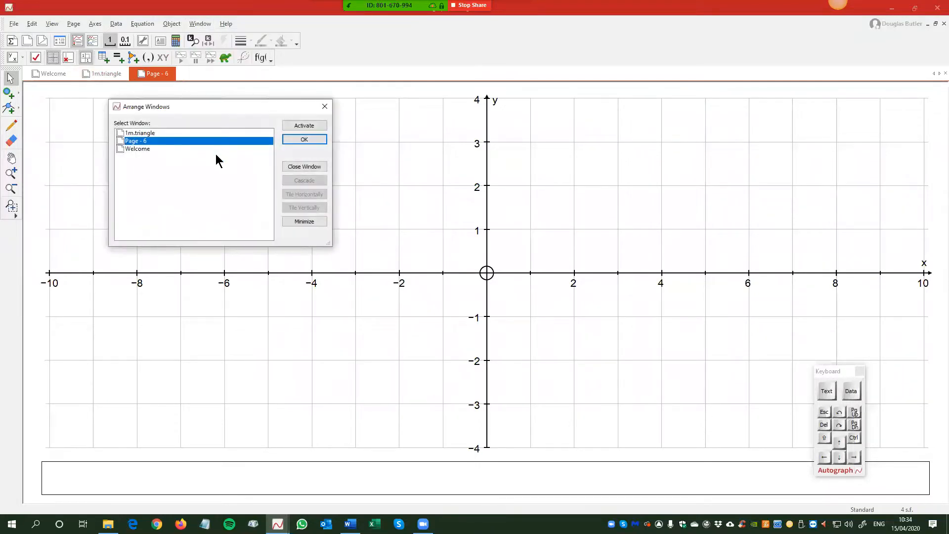
ctrl+click(127, 134)
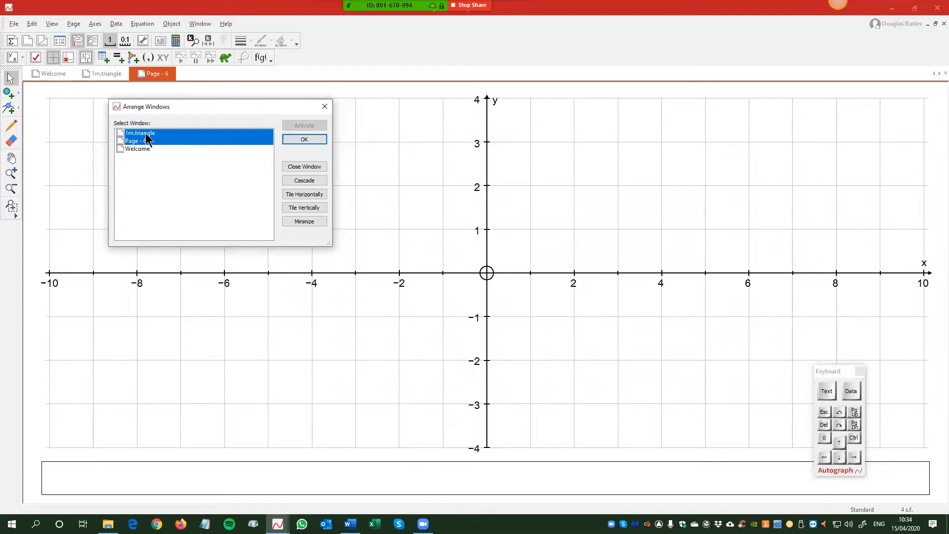
click(305, 208)
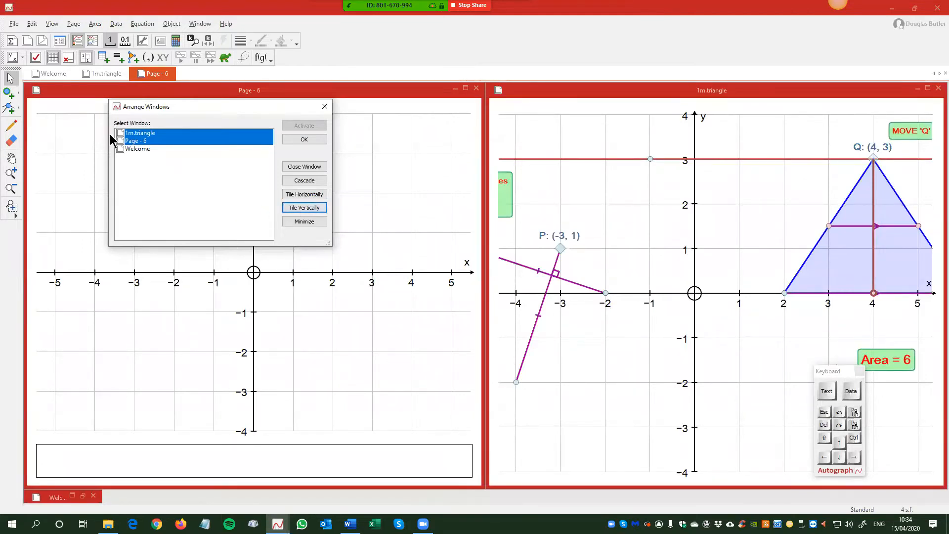
click(325, 107)
Hide the key box below the graph on the blank page.
click(615, 250)
drag(621, 250, 797, 246)
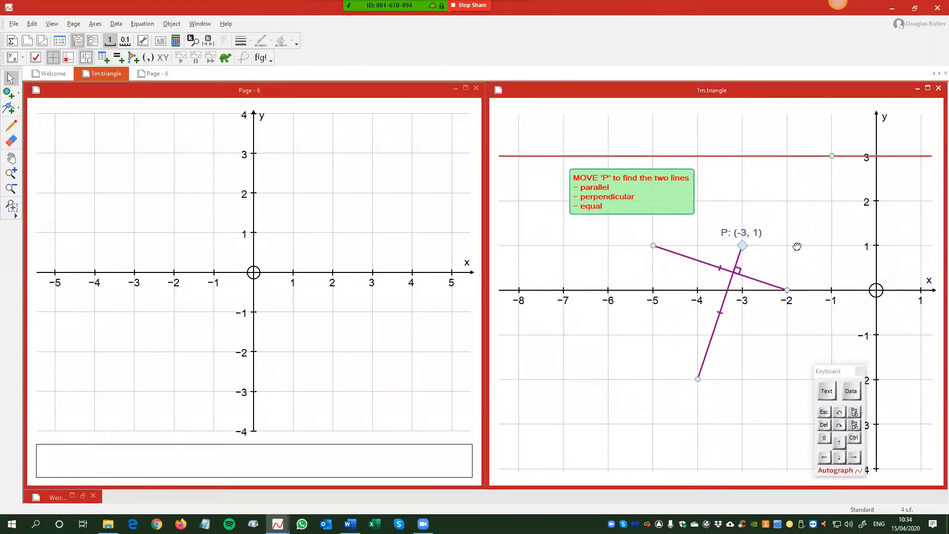
click(164, 276)
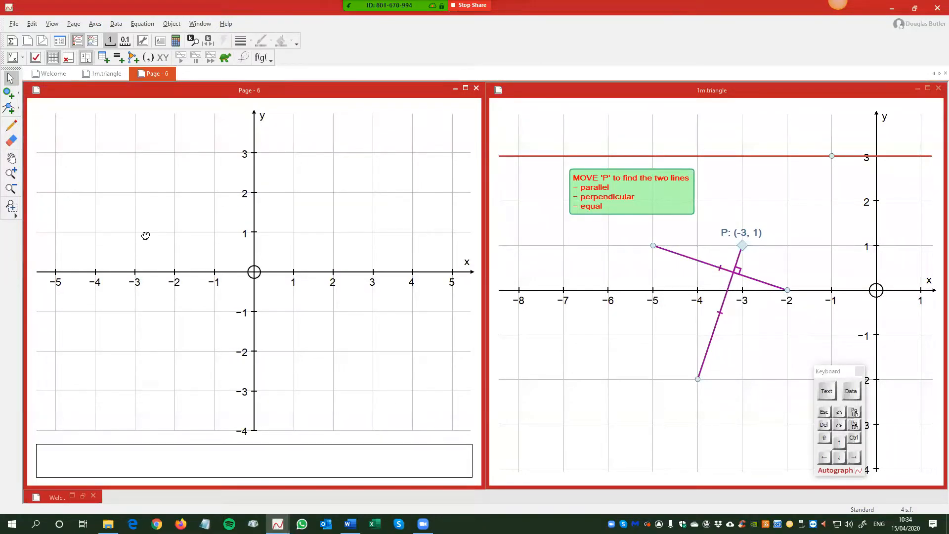
drag(146, 236, 211, 242)
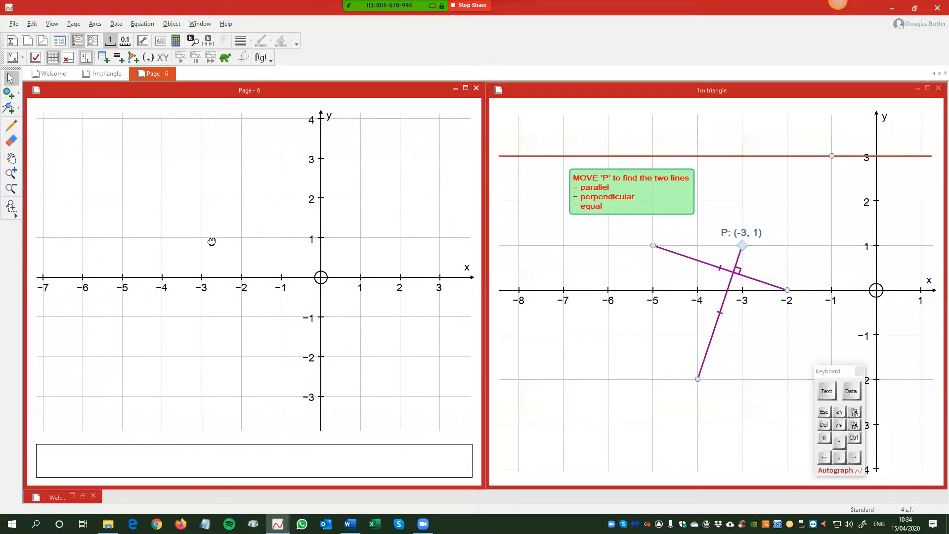
click(11, 158)
drag(195, 237, 251, 233)
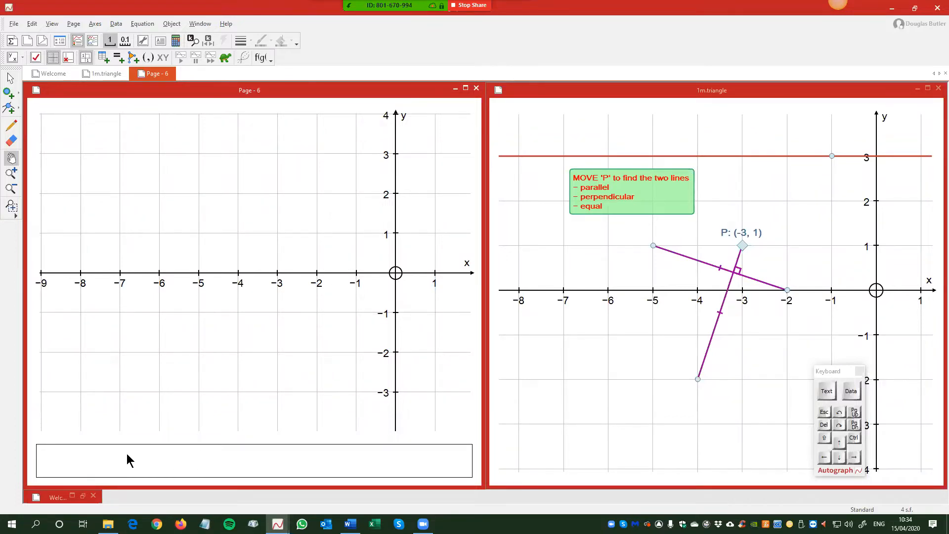
right_click(168, 461)
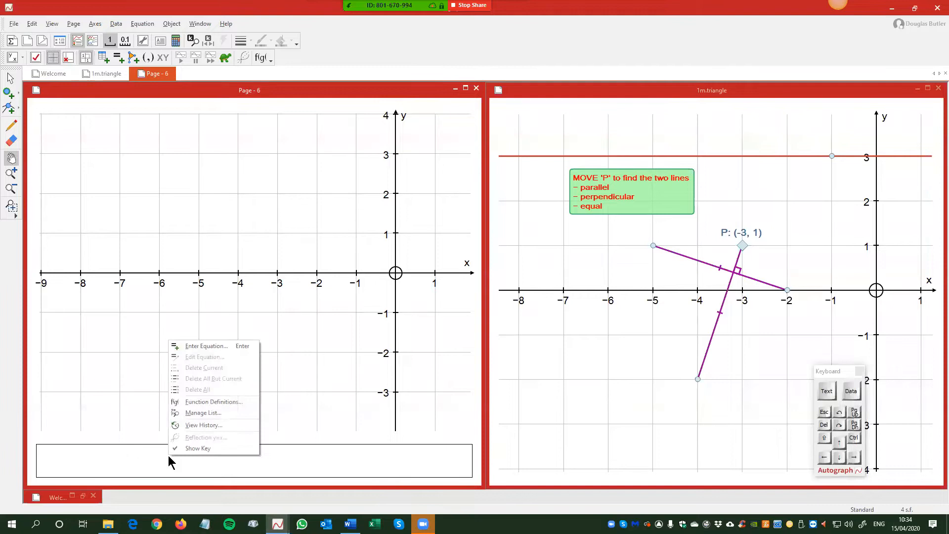
click(193, 448)
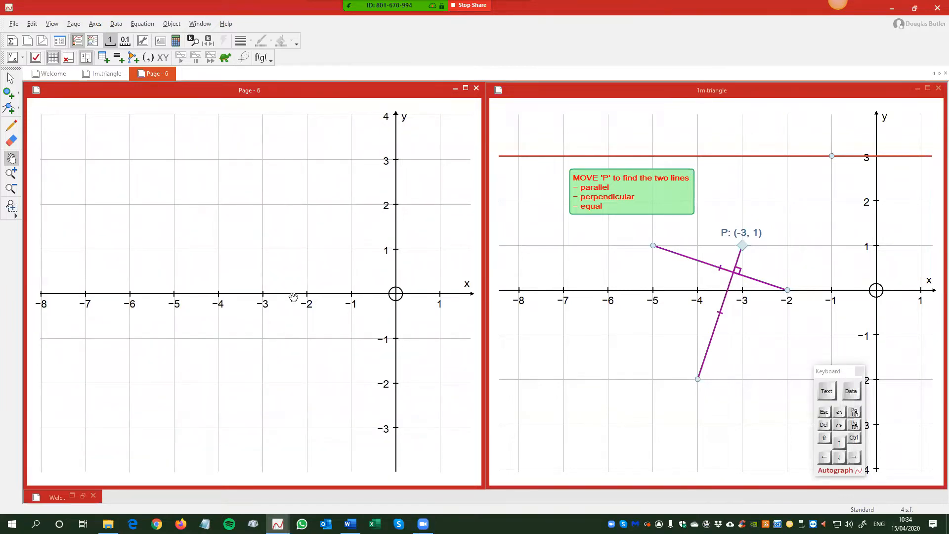
Place points at (-7, 3), (-7, 2), (-6, 3), (-6, 2) and (-5, 3) on the blank page, snapping to whole units.
click(18, 97)
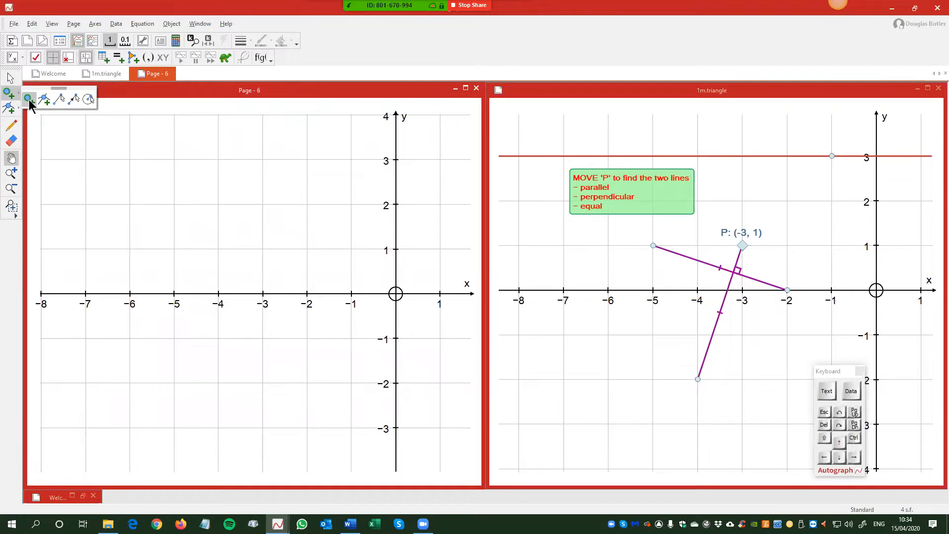
click(29, 100)
click(84, 160)
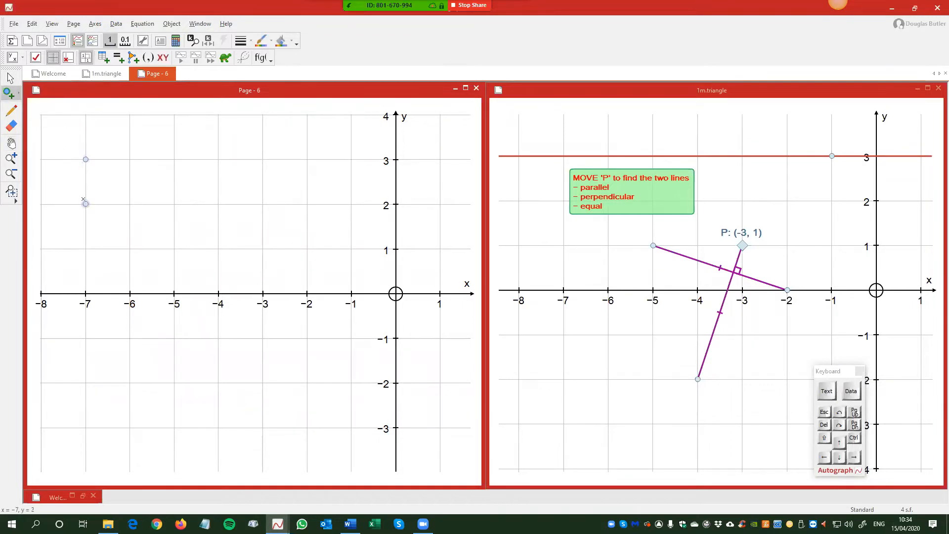
click(130, 160)
click(173, 158)
click(107, 39)
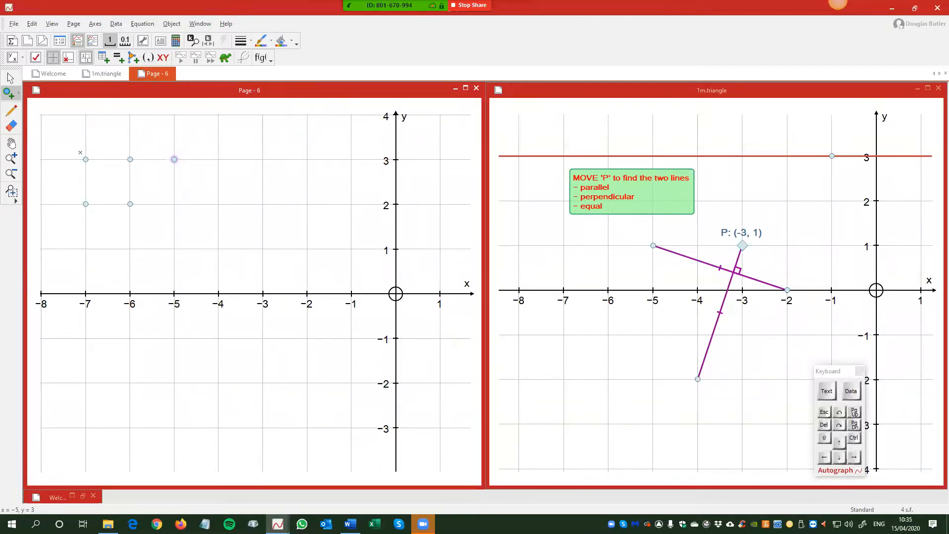
Review the general preferences and accept them with Standard Level selected.
click(52, 24)
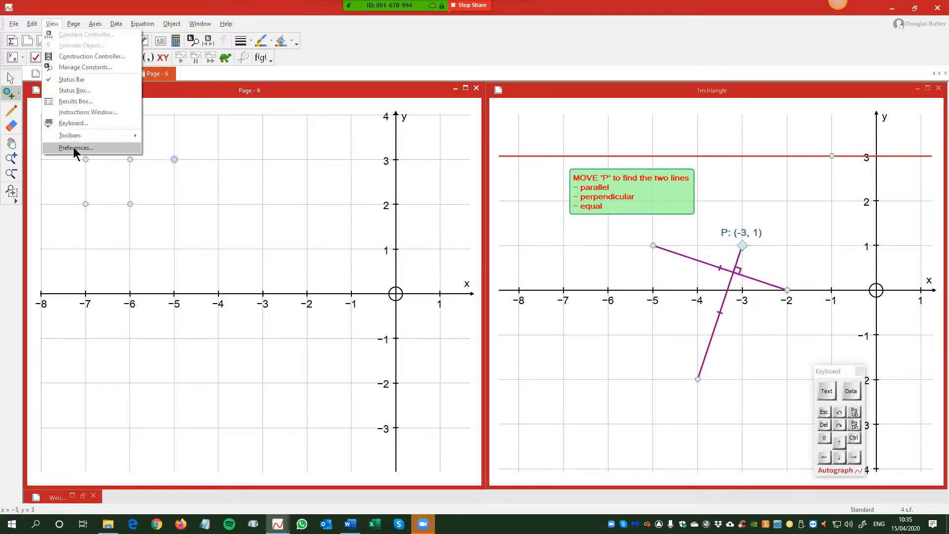
click(74, 149)
click(110, 87)
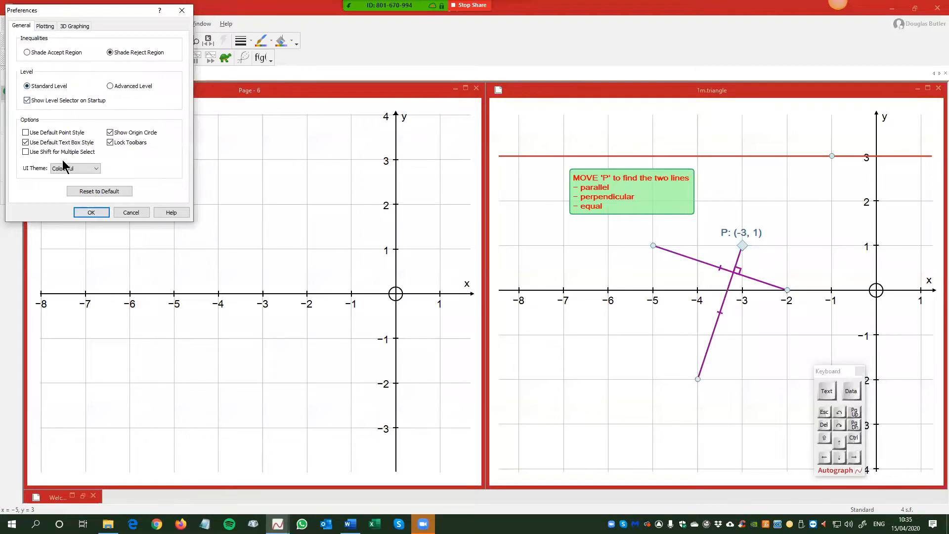
click(92, 217)
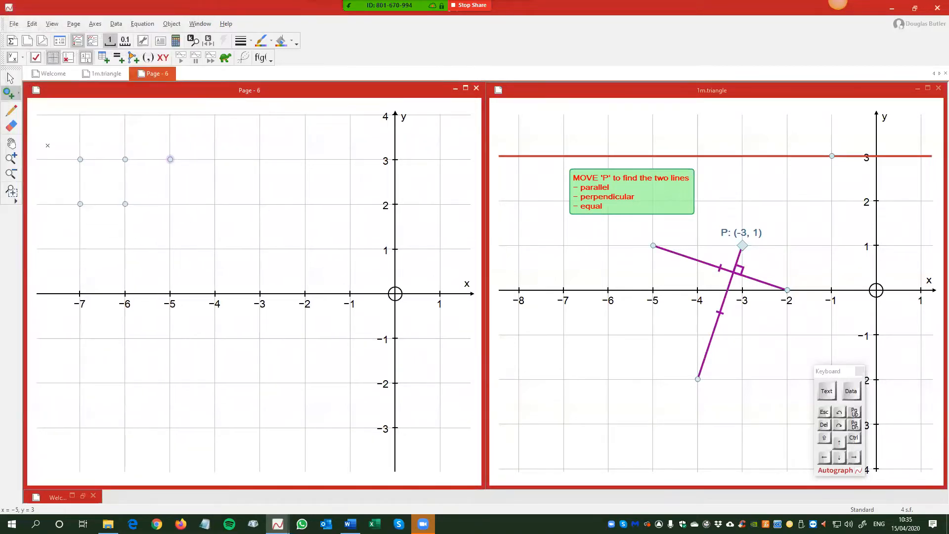
Complete the three-by-three grid of points down to y = 1, then add off-grid points such as (-6.4, 3.1) with 0.1 snapping.
click(169, 206)
click(165, 249)
click(125, 40)
click(143, 146)
click(115, 146)
click(107, 155)
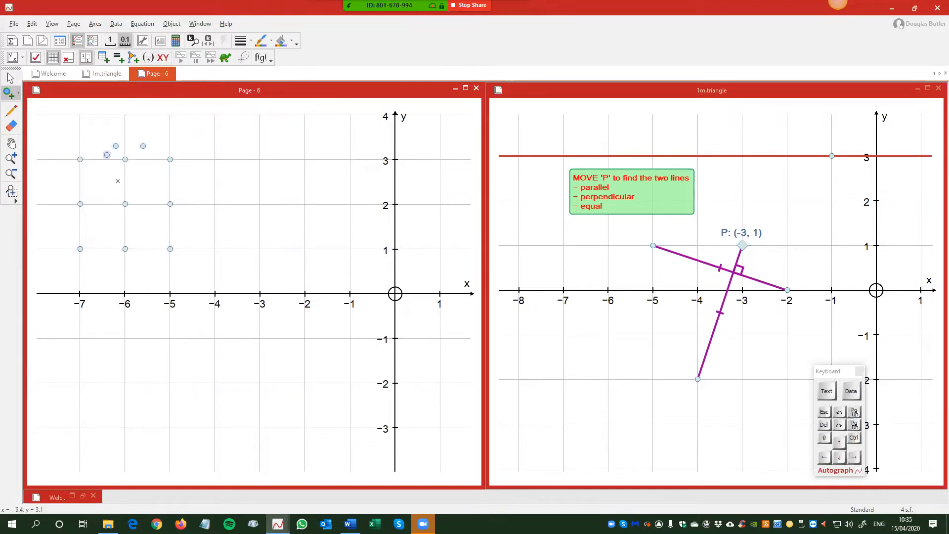
Select all the points on the new page and delete them.
click(10, 79)
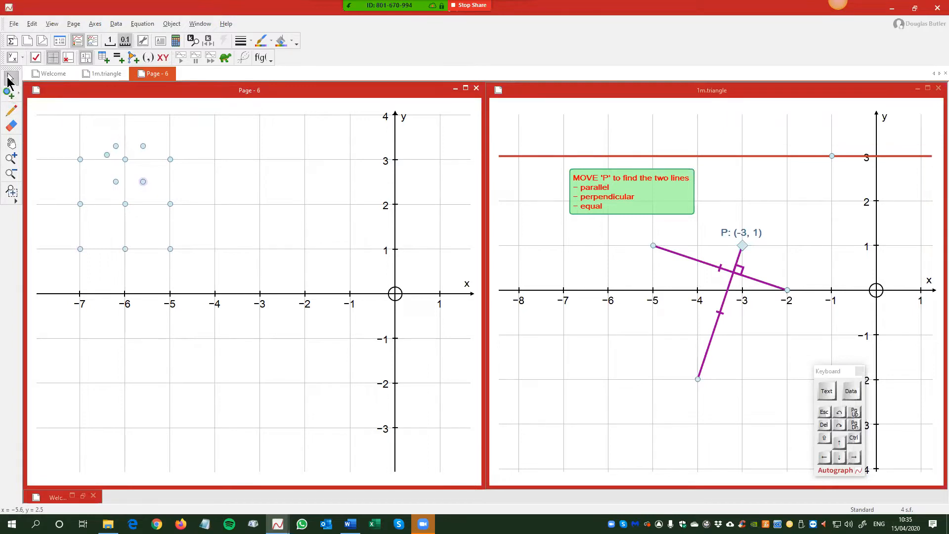
drag(62, 127, 194, 281)
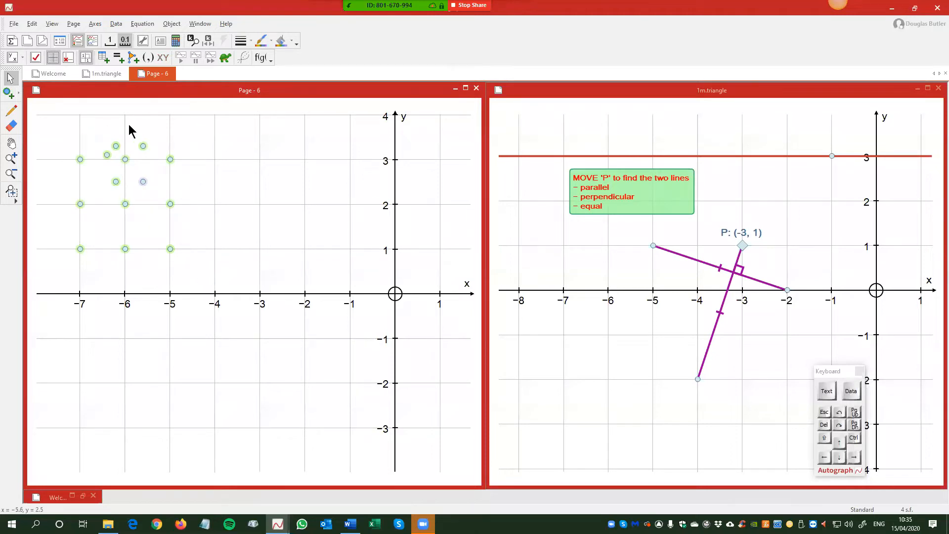
drag(54, 131, 204, 272)
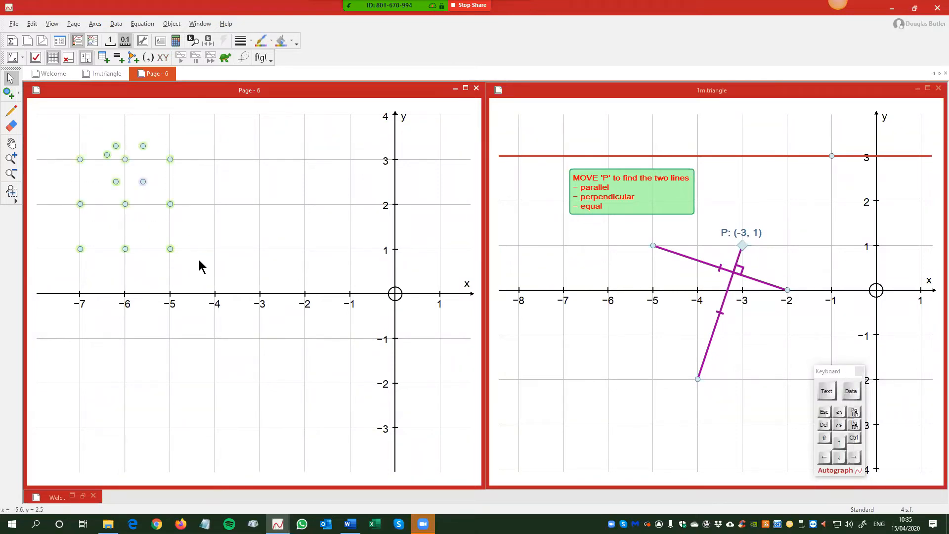
right_click(194, 159)
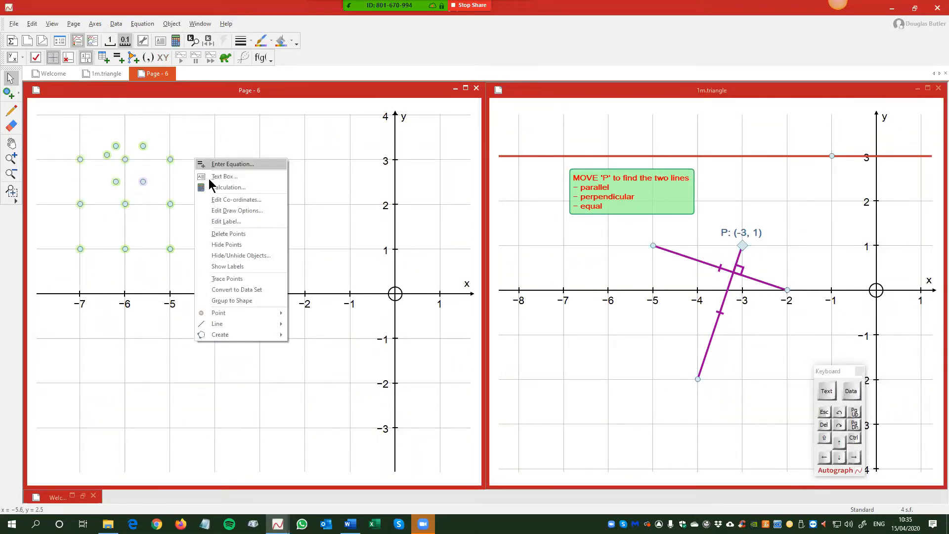
click(217, 235)
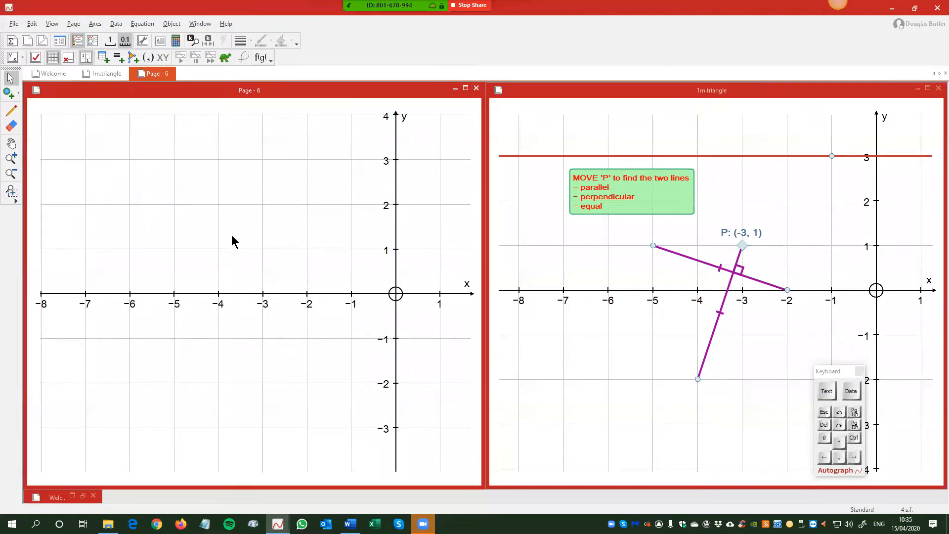
Draw a line segment starting at (-5, 1), switch to whole-unit snapping and place its other end at (-2, -1).
click(10, 93)
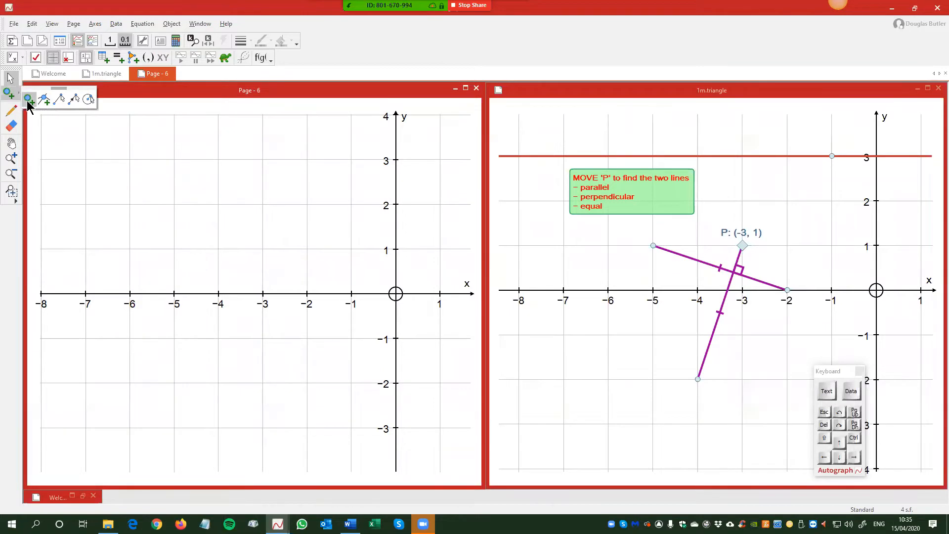
click(58, 102)
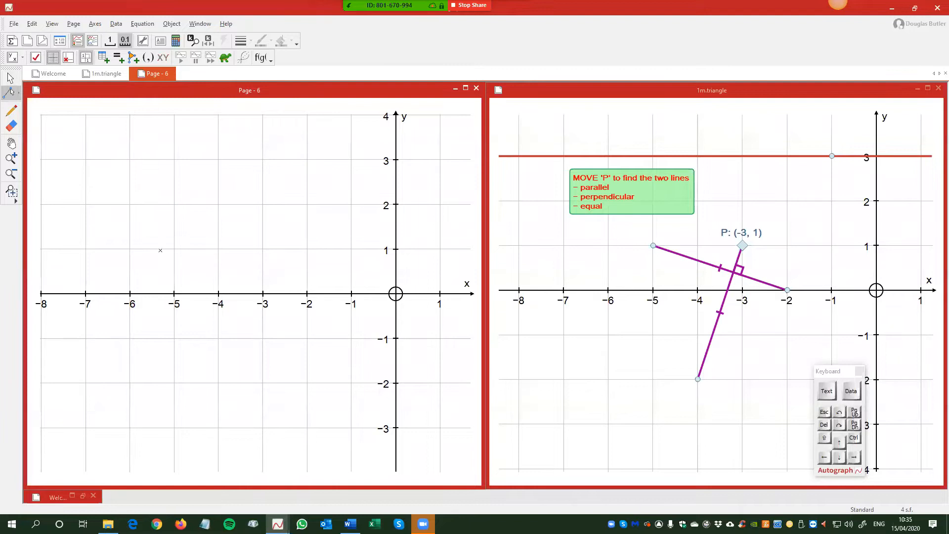
drag(173, 249, 307, 334)
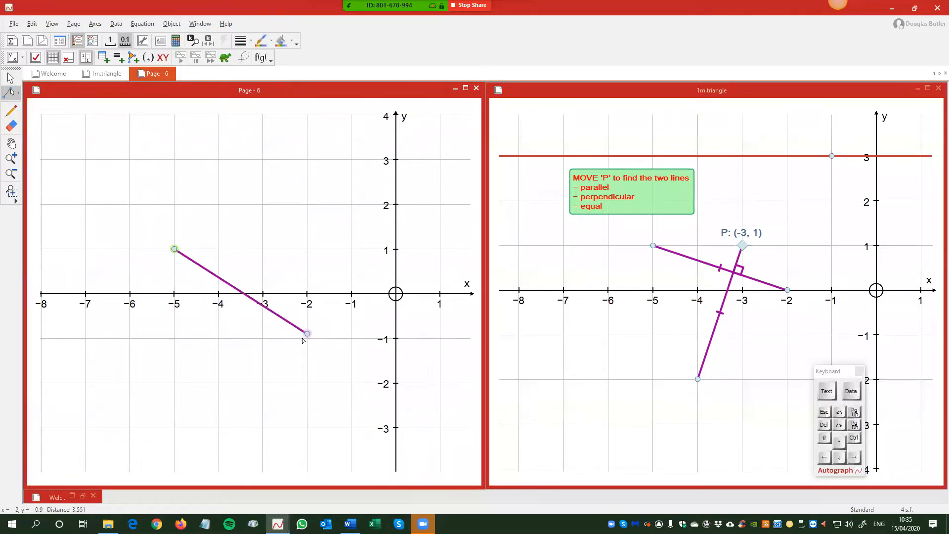
click(110, 40)
click(11, 78)
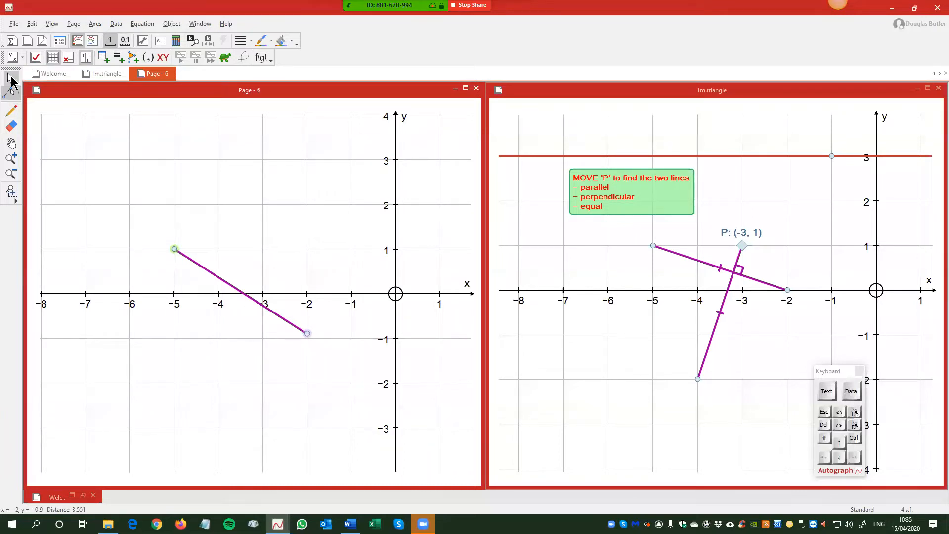
drag(304, 331, 308, 338)
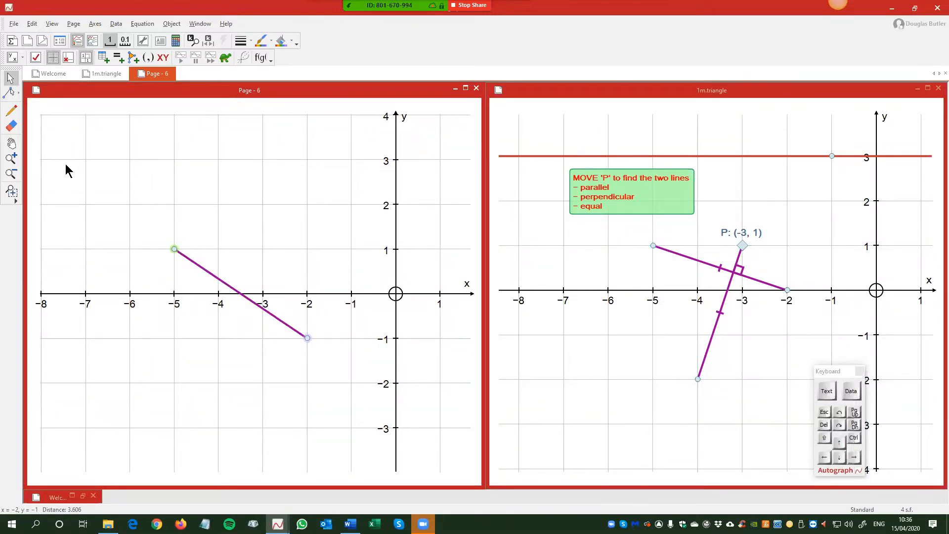
Draw a second line segment from (-5, -1) to (-2, 1) crossing the first one, and select it.
click(10, 93)
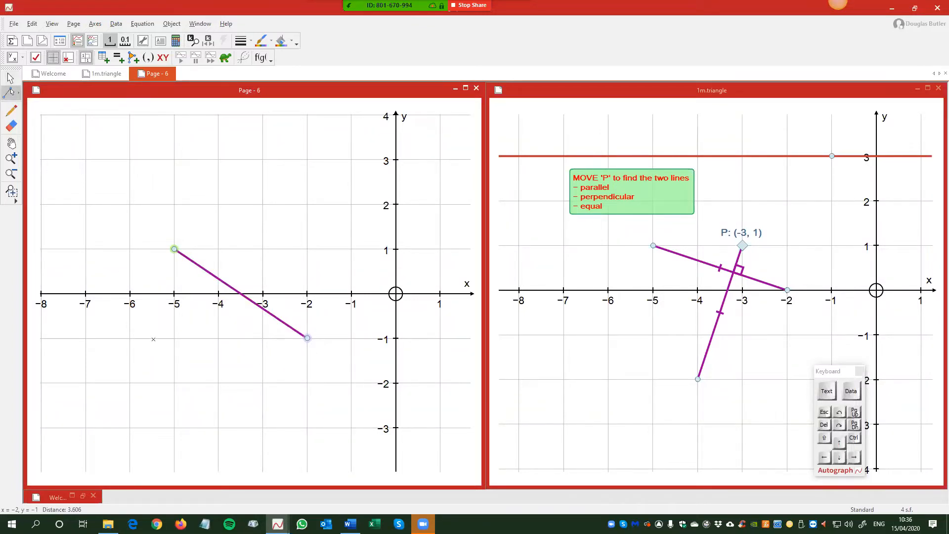
mouse_move(172, 340)
mouse_down()
mouse_move(221, 338)
mouse_move(297, 277)
mouse_move(307, 253)
mouse_up()
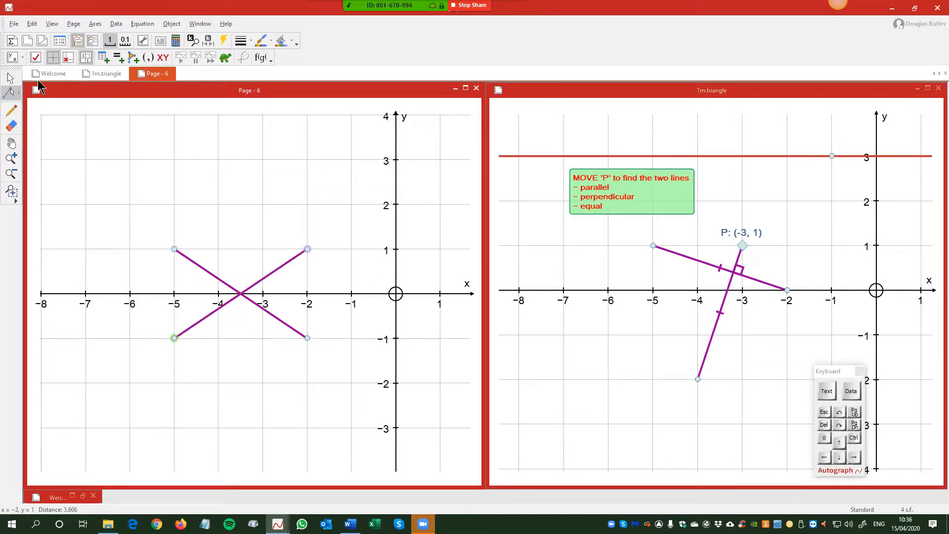
click(9, 77)
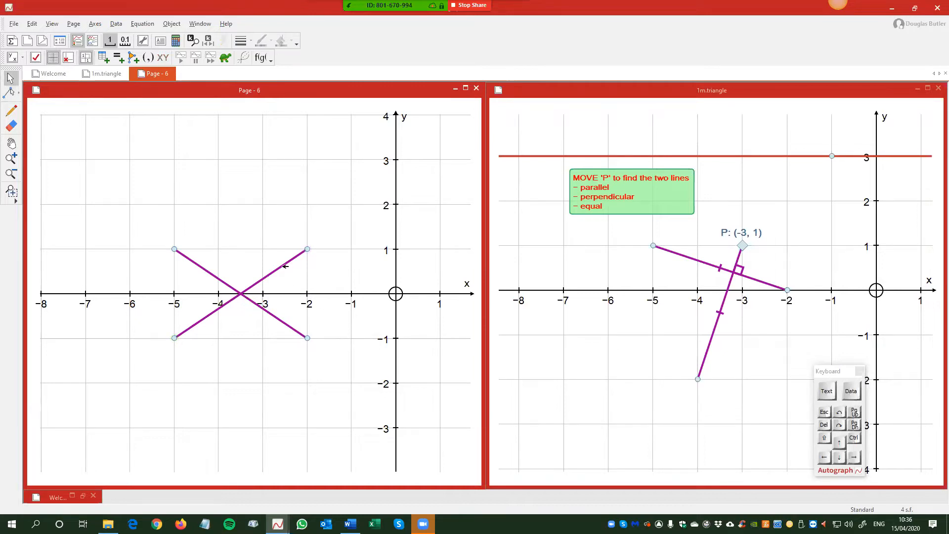
click(285, 266)
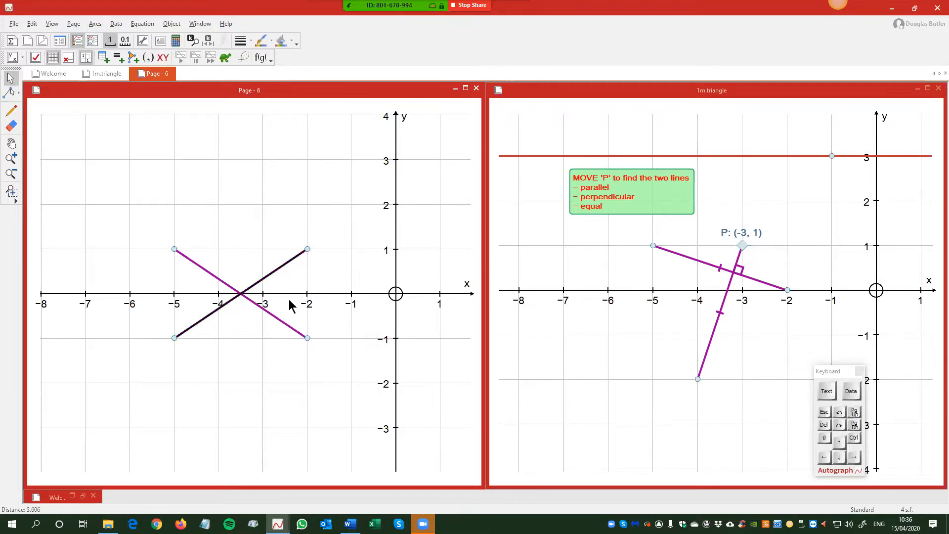
Add the first segment to the selection and apply the Parallel Test and the Equality Test to both crossing segments.
shift+click(286, 321)
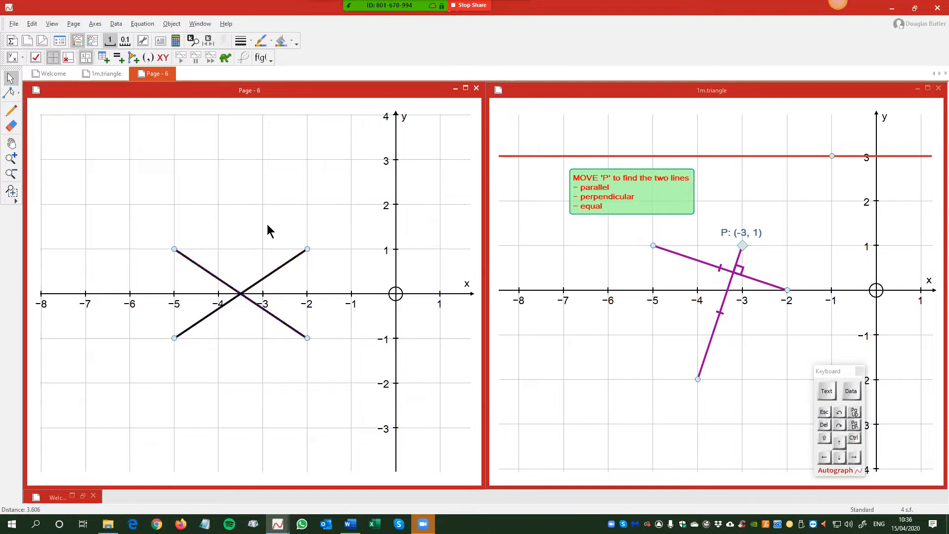
right_click(232, 133)
mouse_move(265, 267)
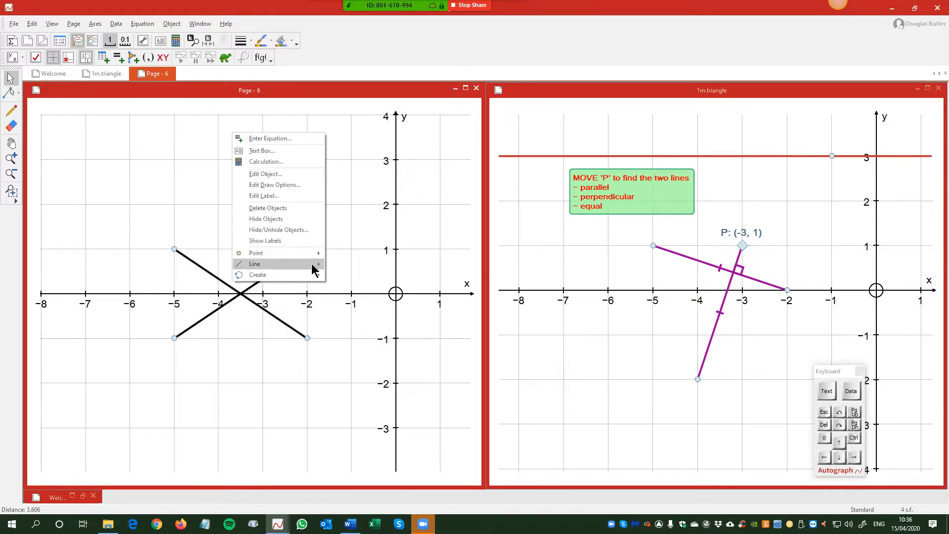
mouse_move(313, 275)
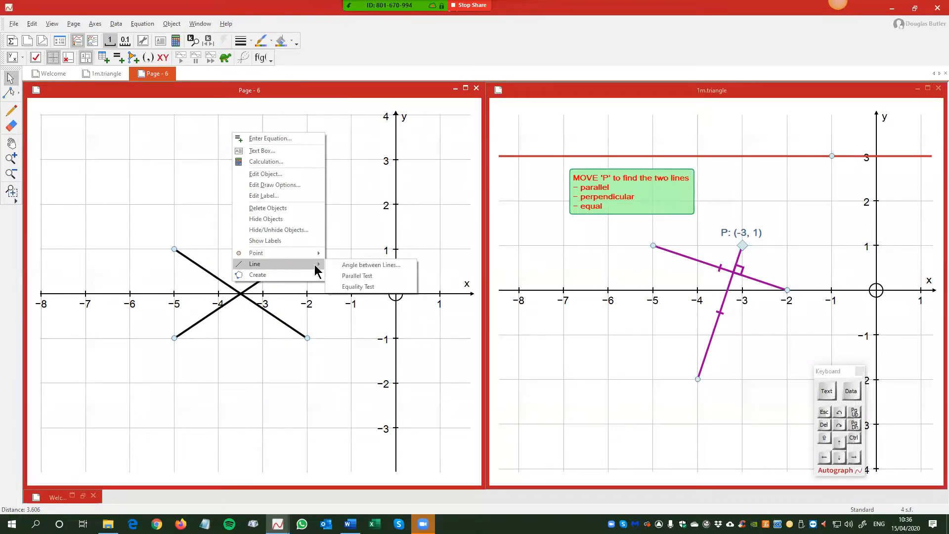
click(360, 279)
right_click(247, 160)
mouse_move(281, 292)
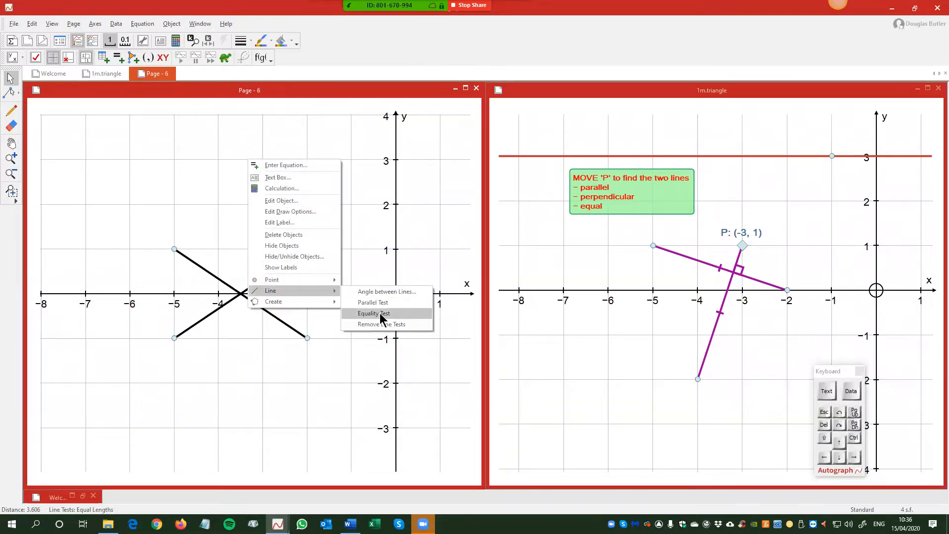
click(382, 315)
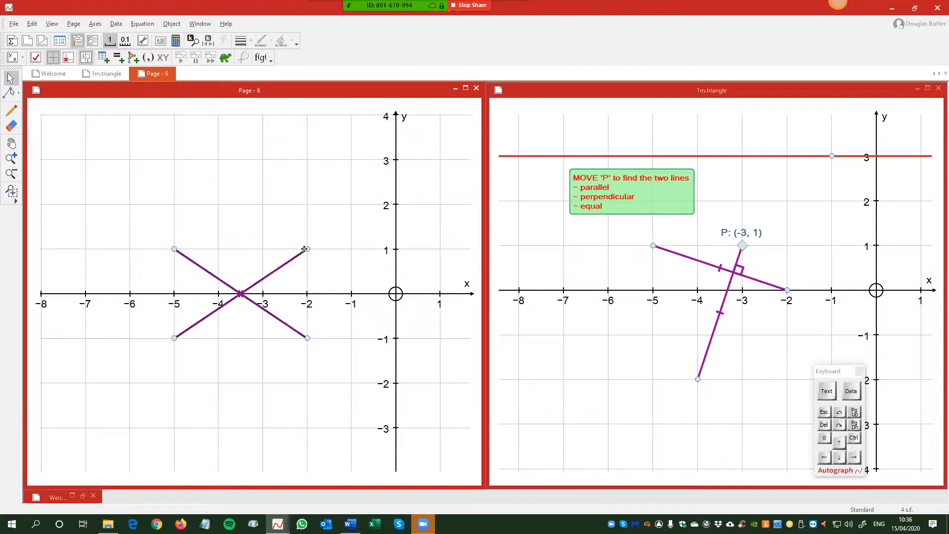
Move the second segment's free end from (-2, 1) to (-2, -3), and from there up to (-2, 2).
drag(308, 248, 306, 413)
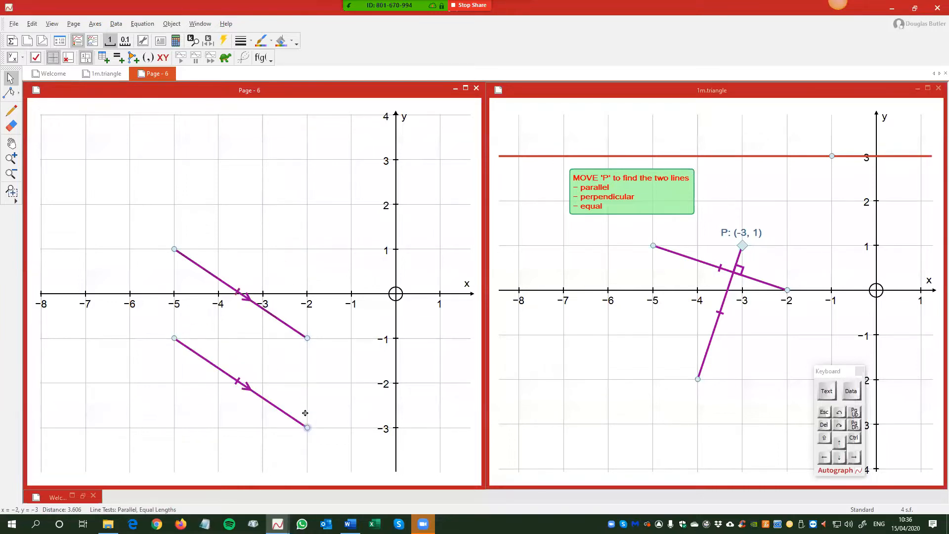
drag(307, 430, 307, 205)
click(263, 269)
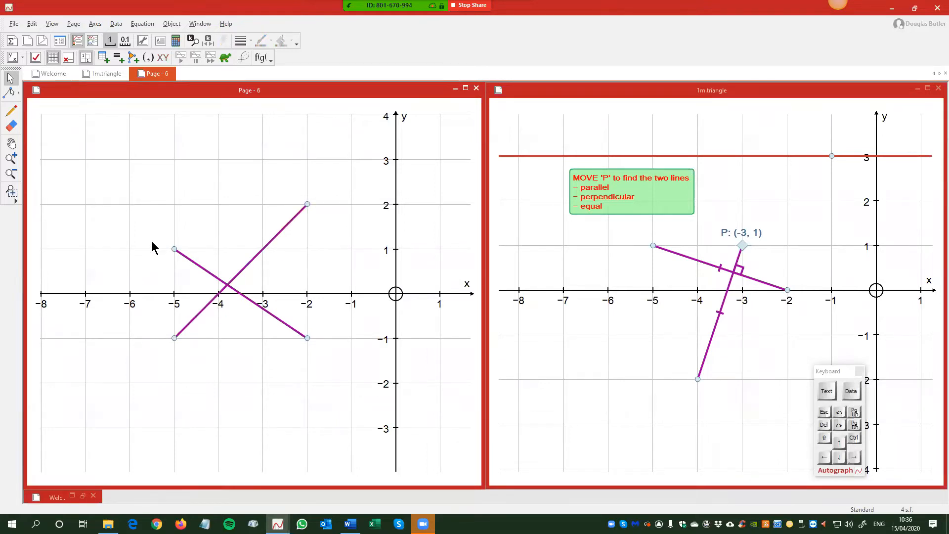
Lock the x and y coordinates of the segment endpoints at (-5, 1) and (-5, -1).
double_click(174, 248)
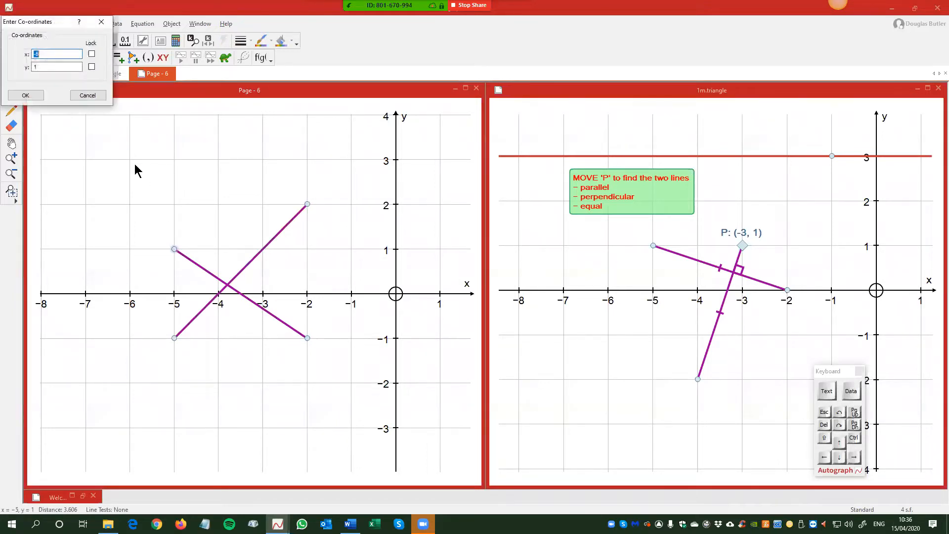
click(91, 53)
click(92, 66)
click(28, 95)
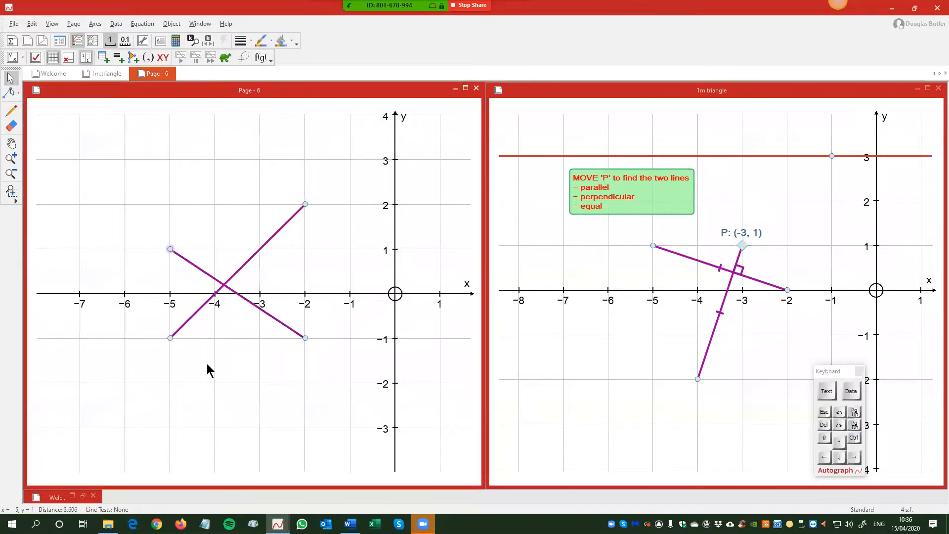
double_click(170, 337)
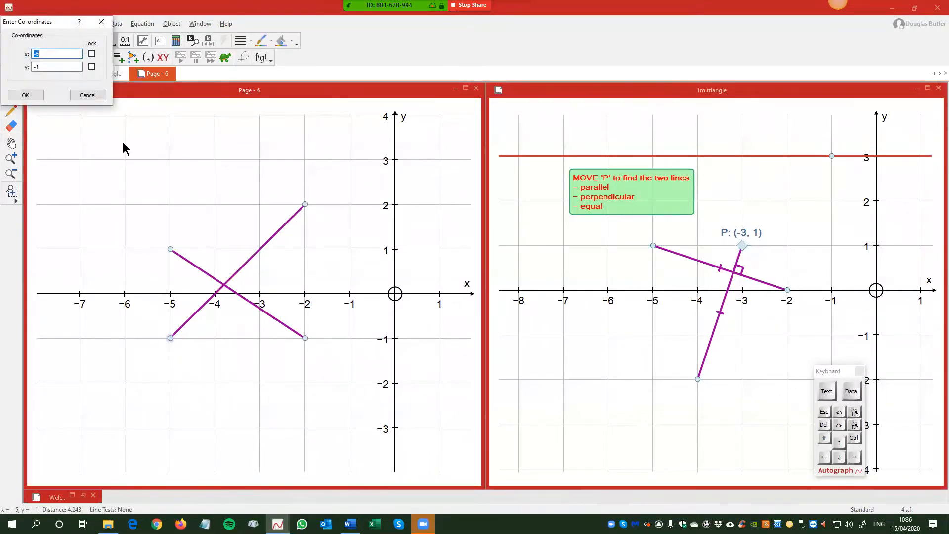
click(91, 53)
click(92, 67)
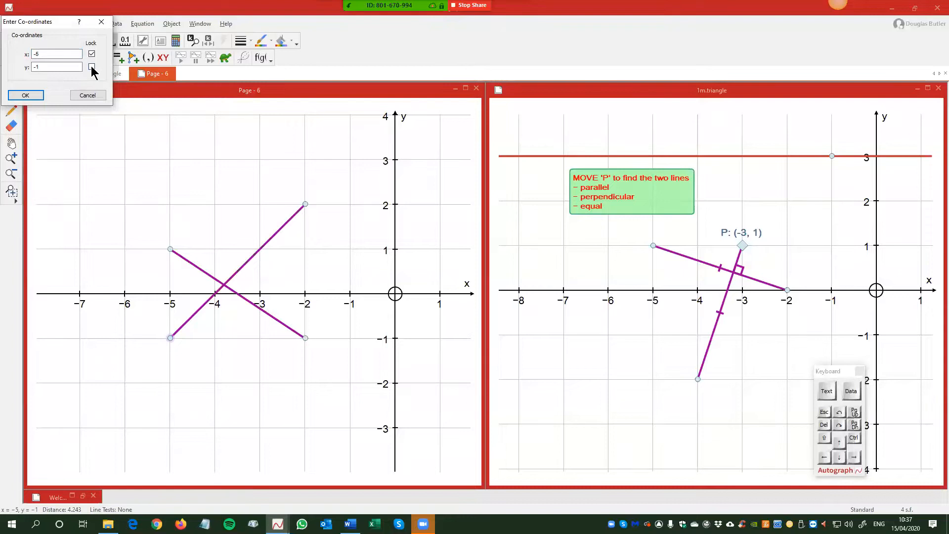
click(30, 95)
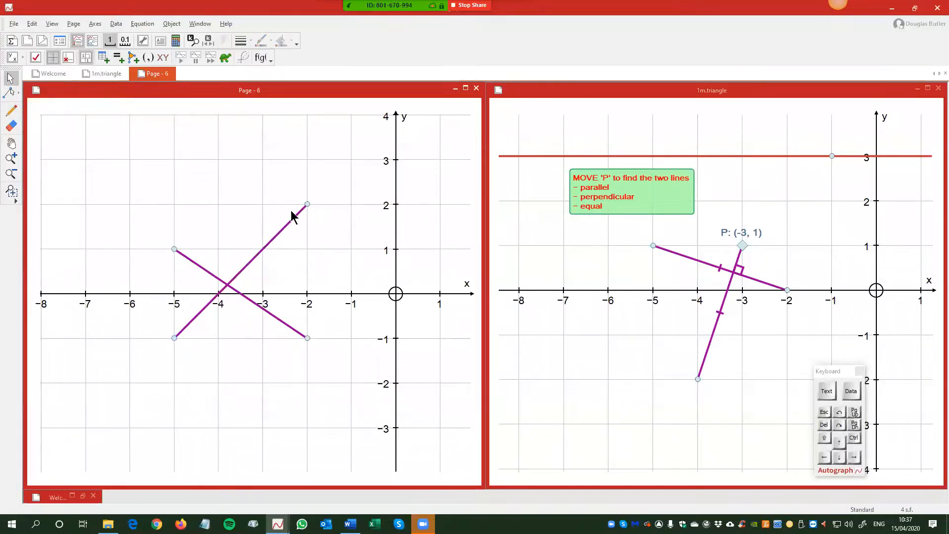
Move the second segment's free end to (-3, 2) and clear the selection.
drag(307, 204, 271, 216)
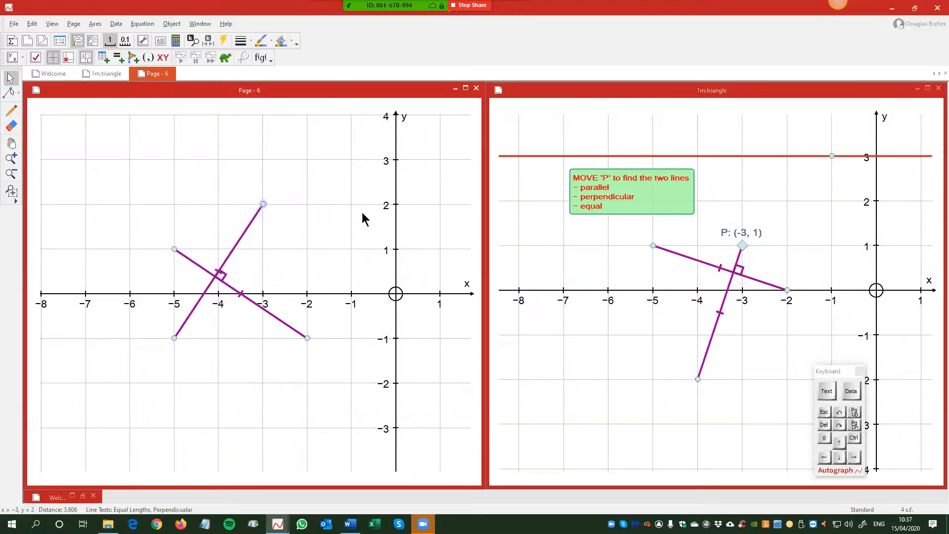
click(277, 244)
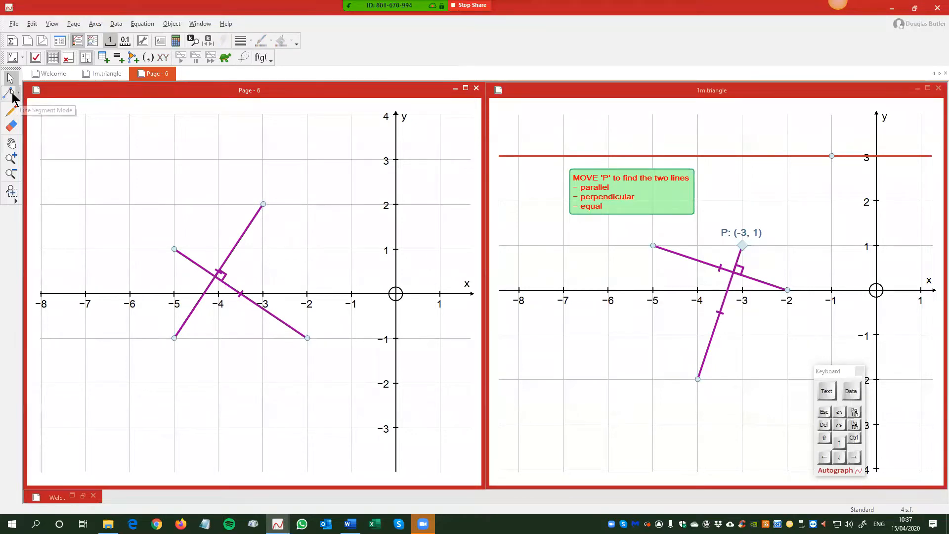
Draw two more line segments above, one from (-6, 3) to (-3, 3) and one from (-4, 4) to (-6, 1).
click(18, 94)
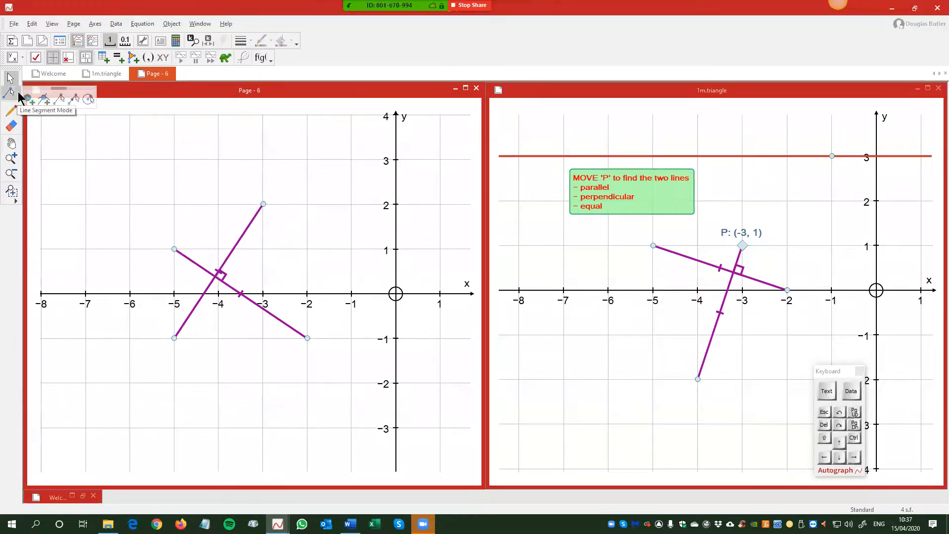
click(57, 97)
drag(131, 159, 281, 173)
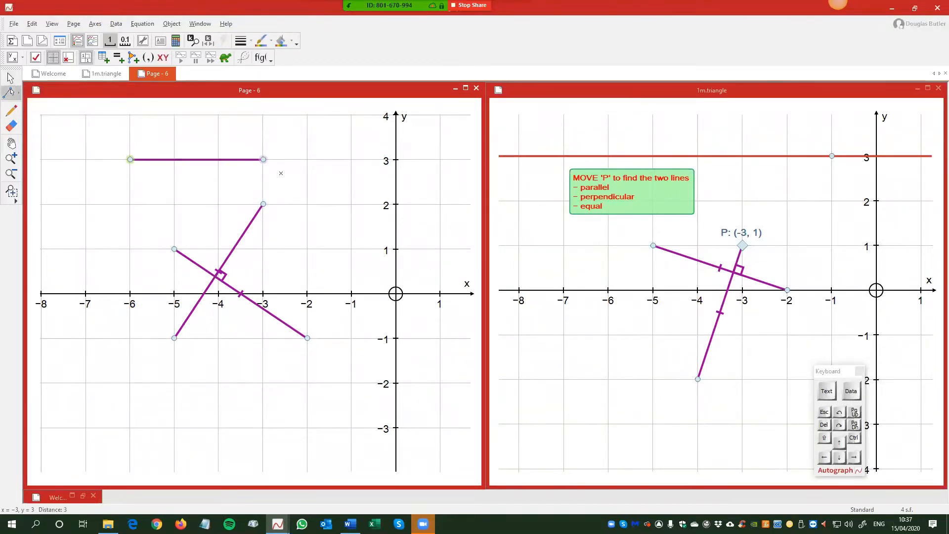
drag(219, 114, 111, 252)
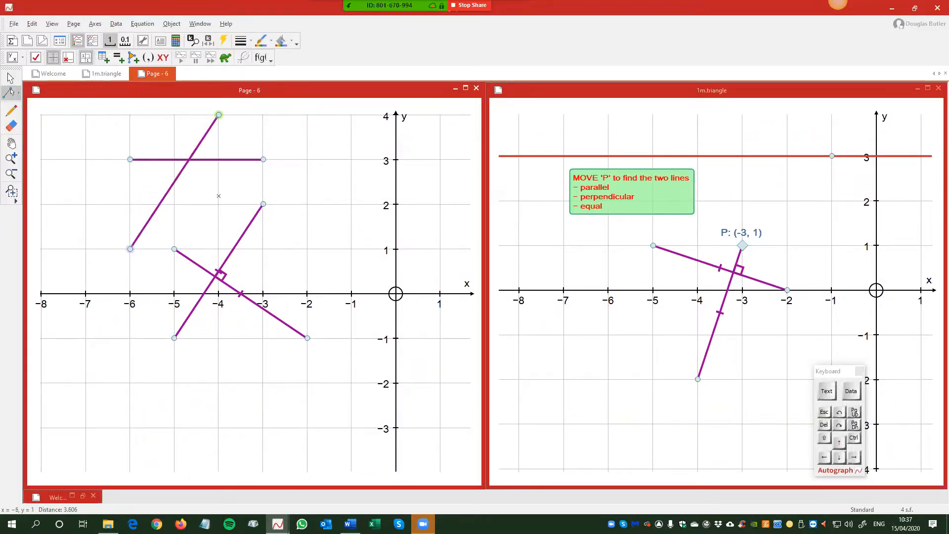
Select the two upper crossing segments, apply the Equality Test to them and clear the selection.
click(10, 79)
click(179, 178)
click(212, 161)
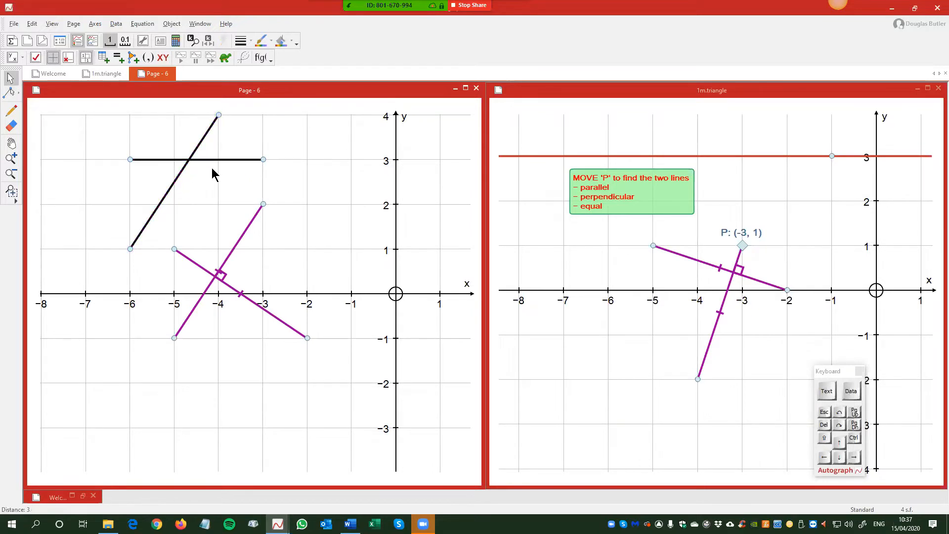
right_click(216, 171)
mouse_move(252, 304)
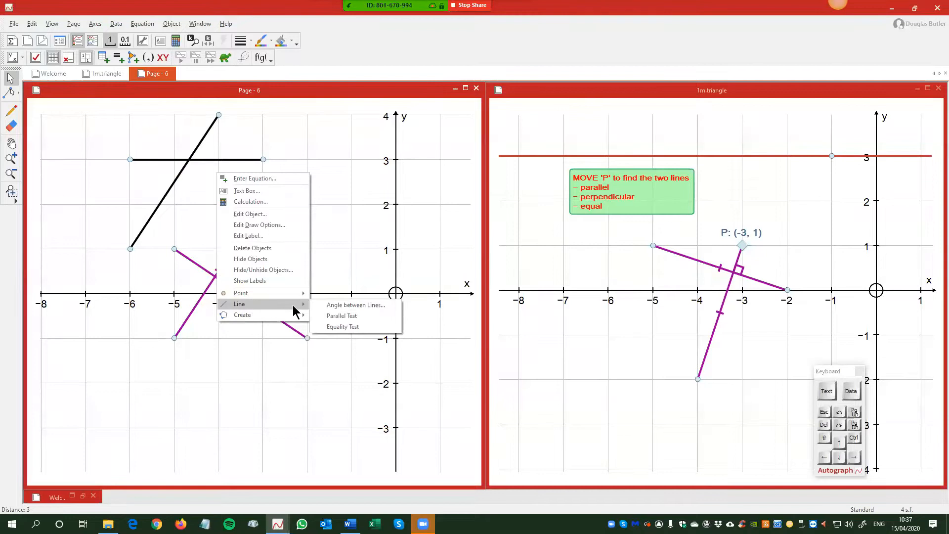
click(347, 326)
click(337, 277)
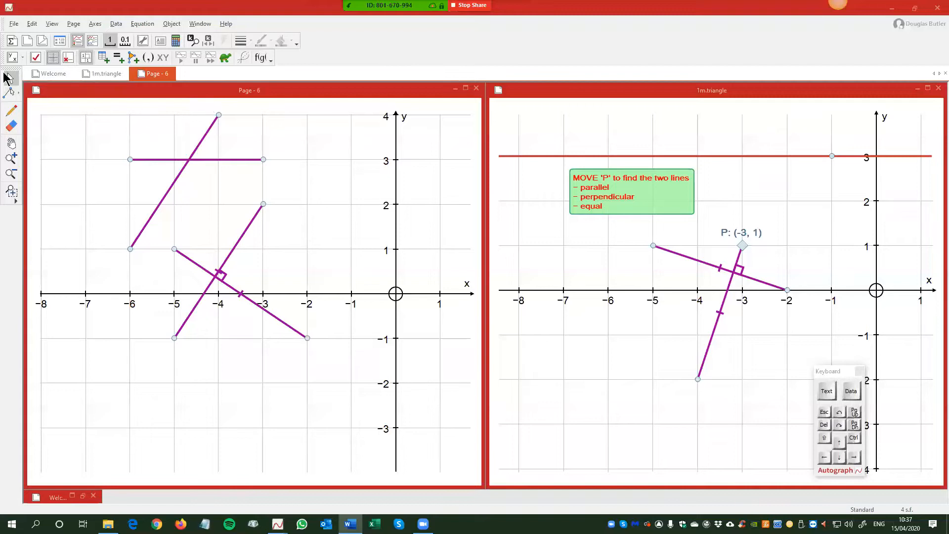
Create a new graph page and tile only it and the 1m.triangle page vertically.
click(27, 42)
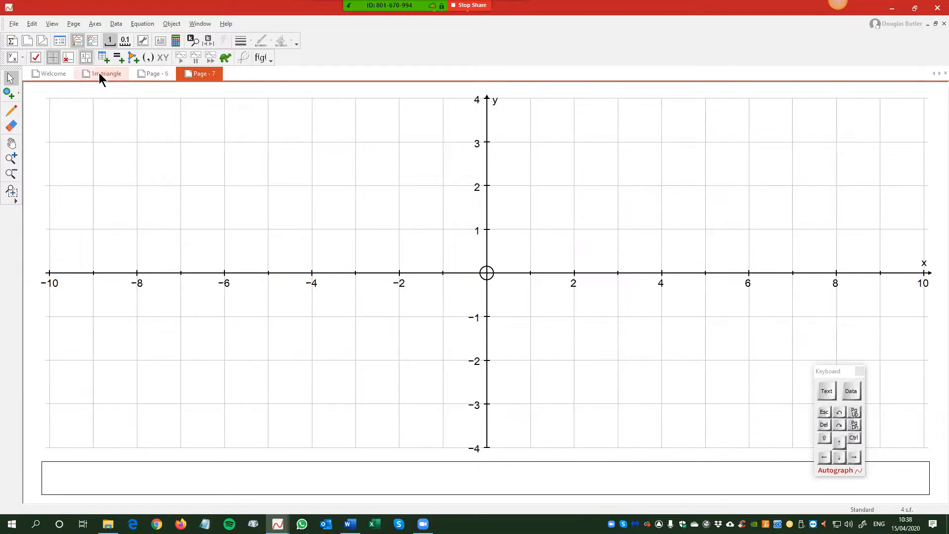
click(201, 24)
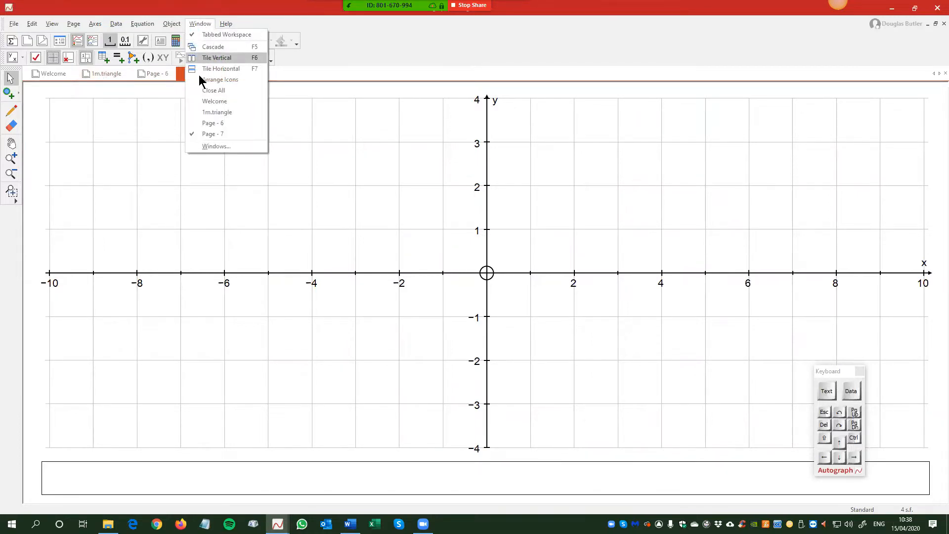
click(208, 146)
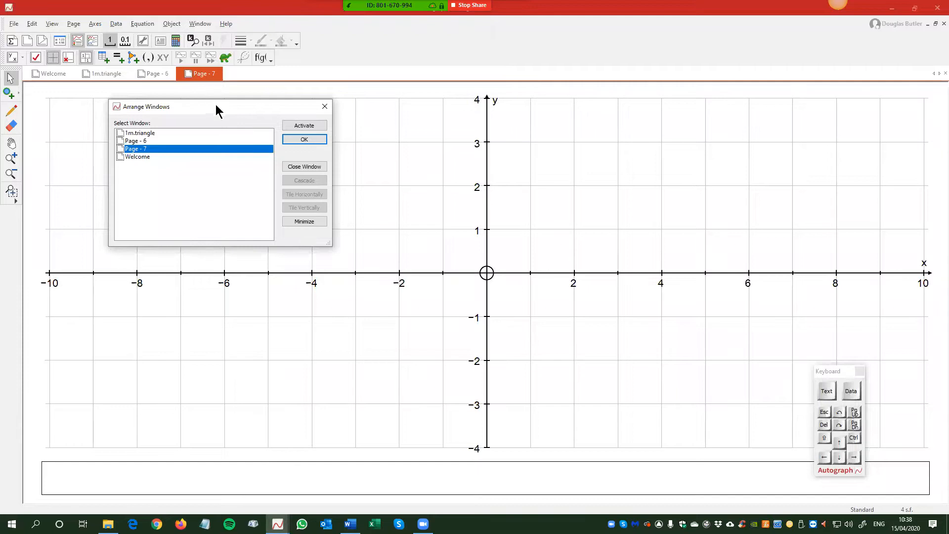
drag(217, 105, 222, 125)
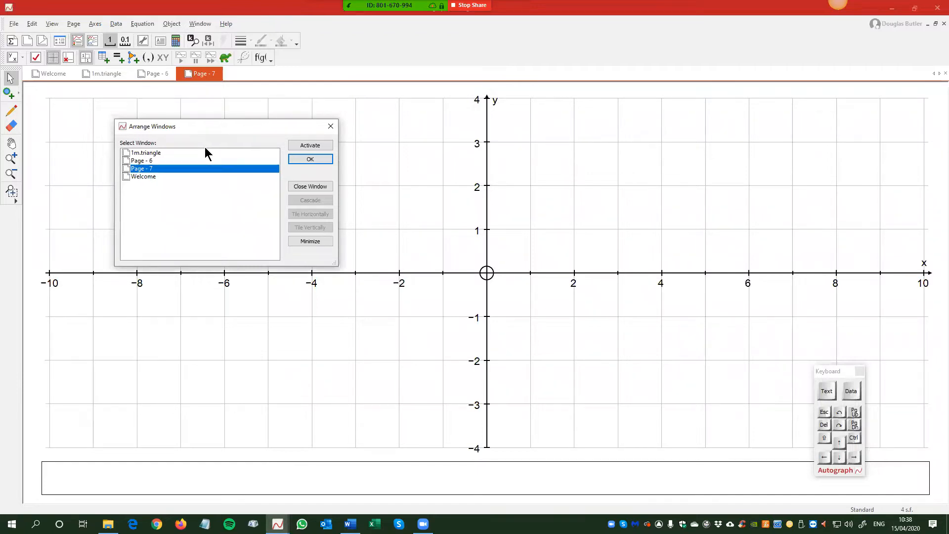
ctrl+click(140, 154)
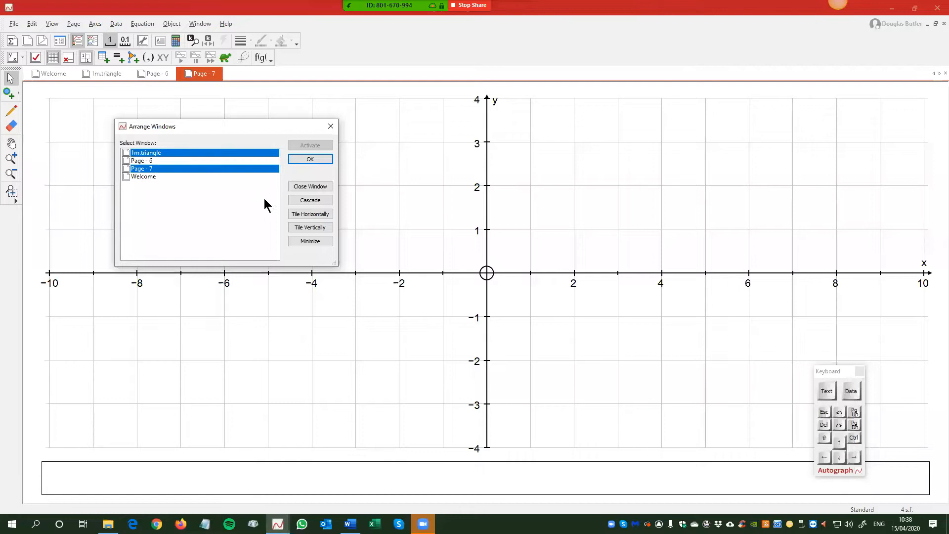
click(311, 227)
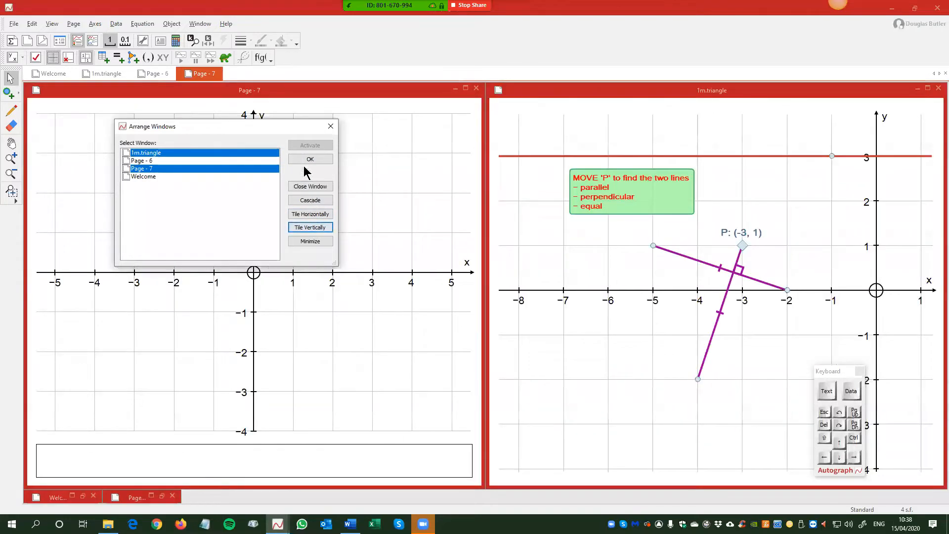
click(307, 161)
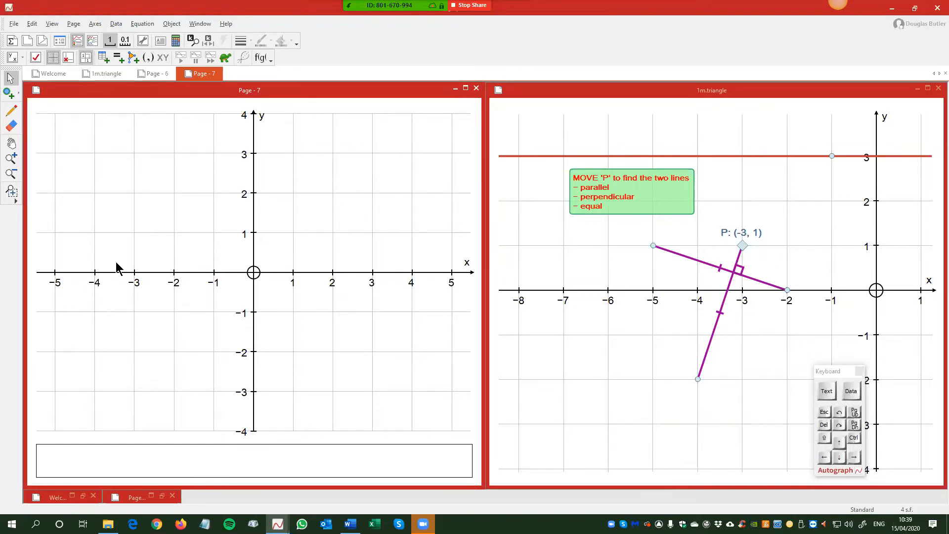
click(671, 260)
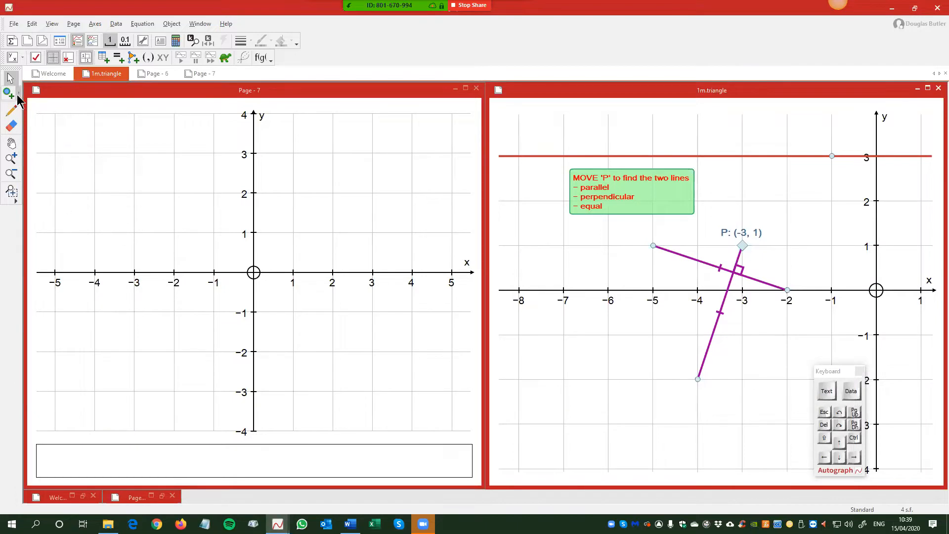
click(19, 93)
click(57, 99)
Draw two crossing line segments on the new page, from (-4, 2) to (0, 0) and from (-1, 3) to (-2, -1).
click(122, 182)
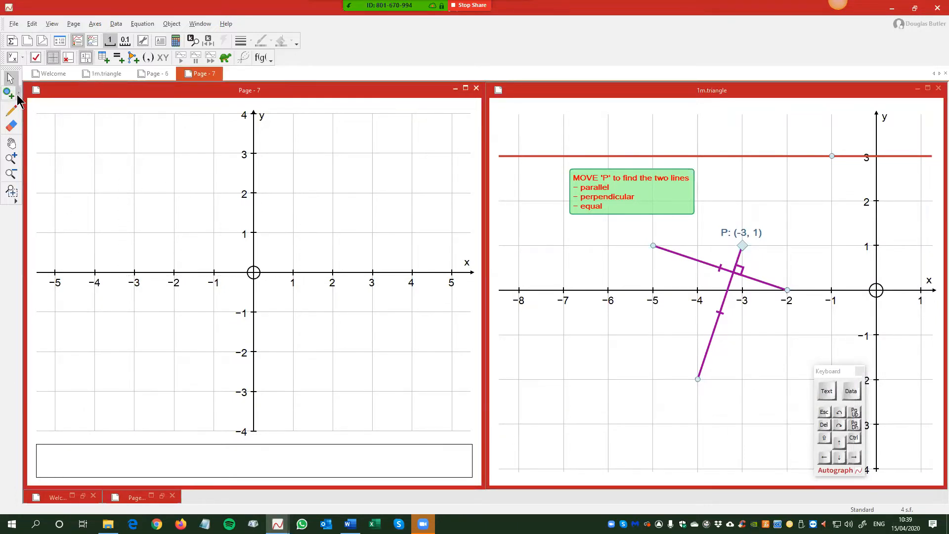
click(18, 94)
click(60, 99)
drag(111, 184, 262, 278)
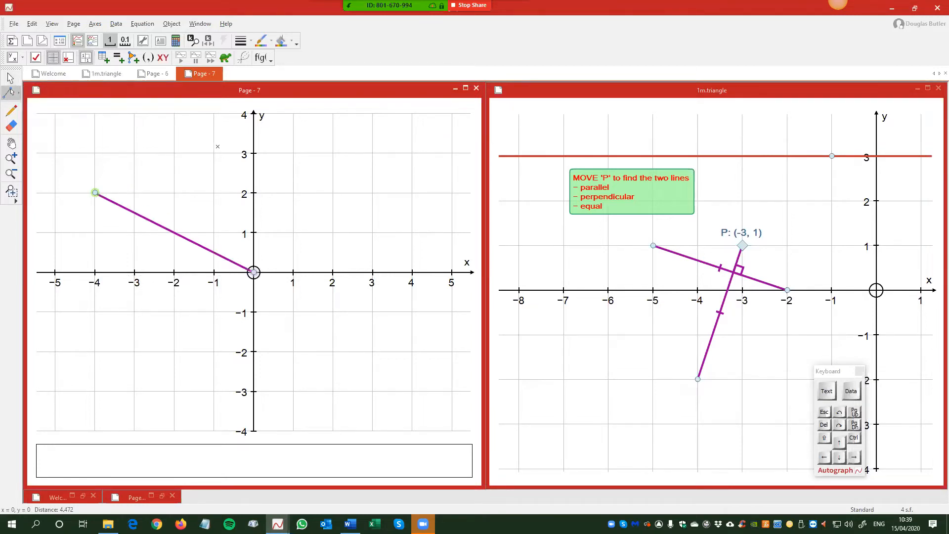
mouse_move(213, 153)
mouse_down()
mouse_move(213, 272)
mouse_move(169, 324)
mouse_up()
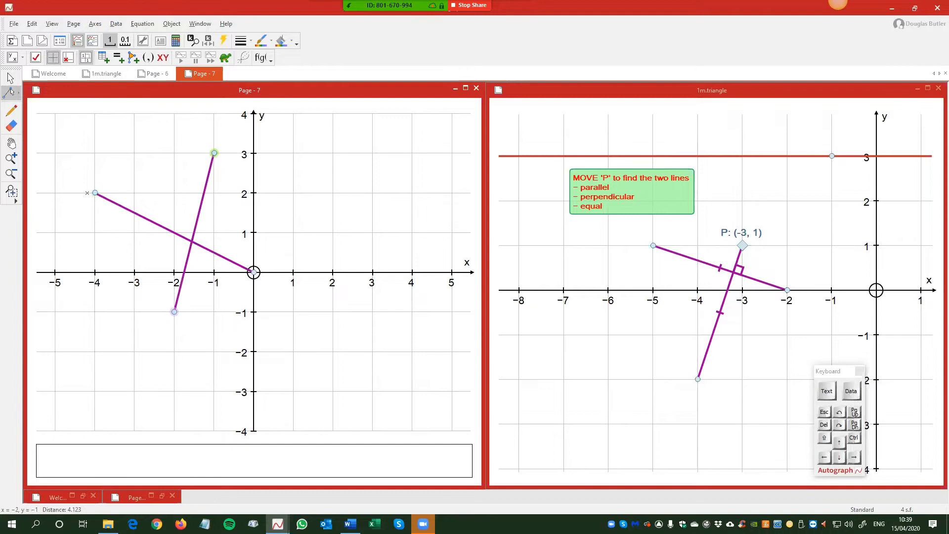
Select both crossing line segments on the new page and apply the Parallel Test to them.
click(10, 78)
click(80, 142)
click(200, 211)
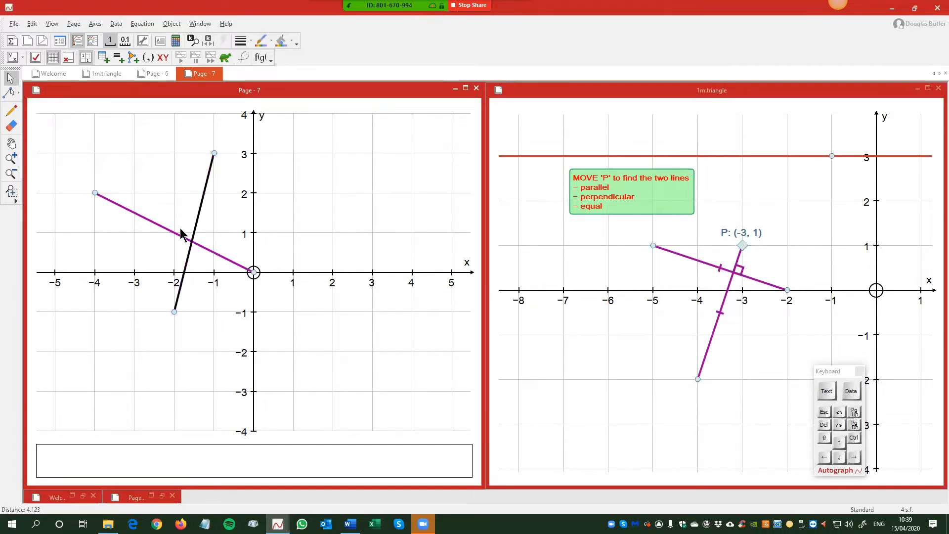
shift+click(186, 238)
right_click(282, 123)
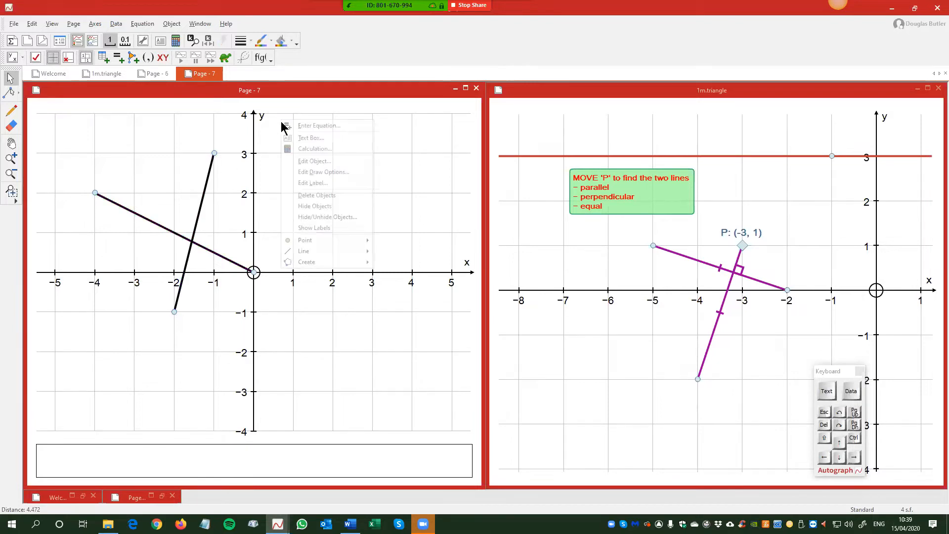
mouse_move(329, 251)
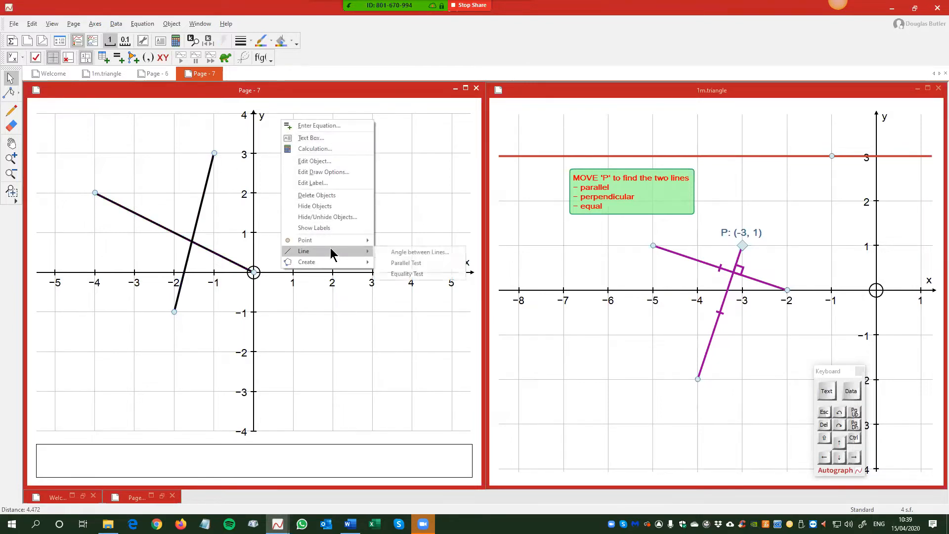
click(422, 267)
Apply the Equality Test to the same two segments and clear the selection.
right_click(305, 156)
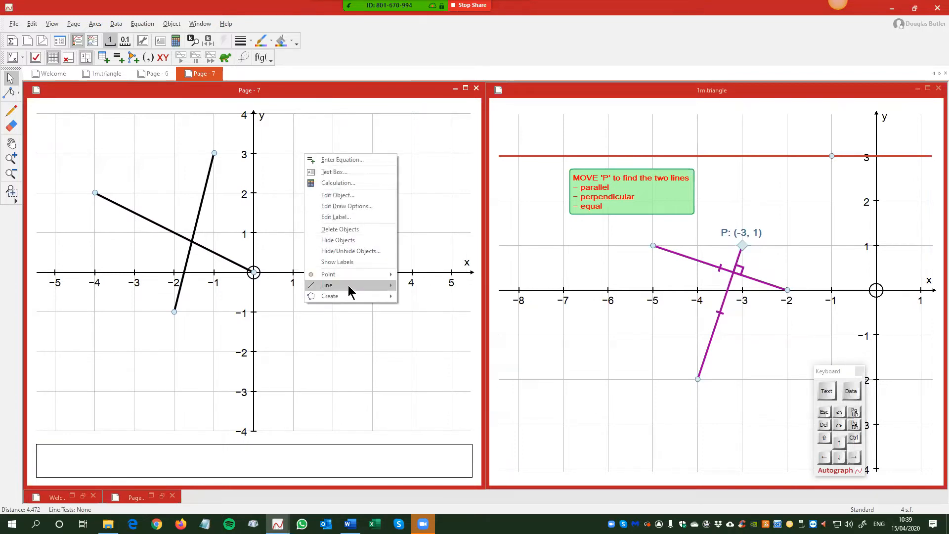
mouse_move(346, 285)
click(424, 312)
click(236, 312)
Lock both the x and y co-ordinates of the segment end point at (-2, -1).
double_click(173, 311)
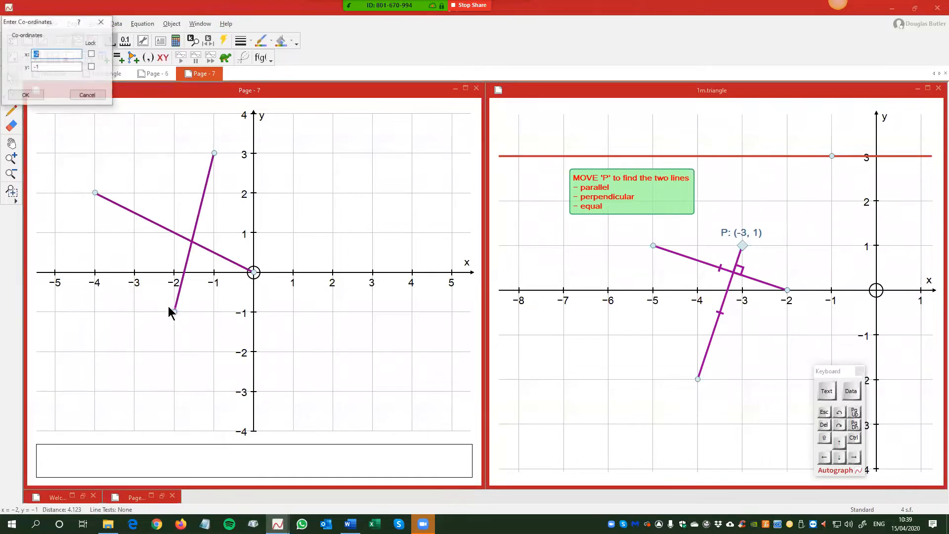
click(92, 54)
click(91, 66)
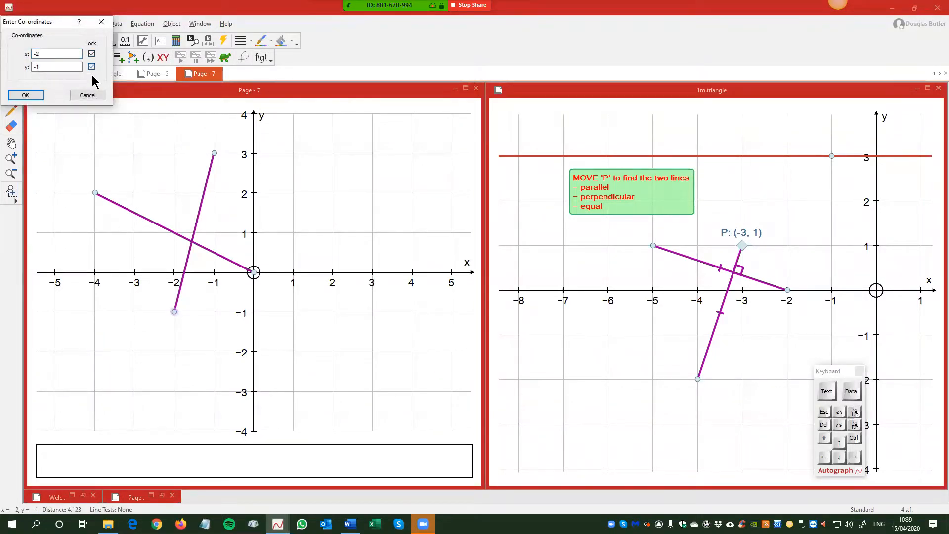
click(26, 95)
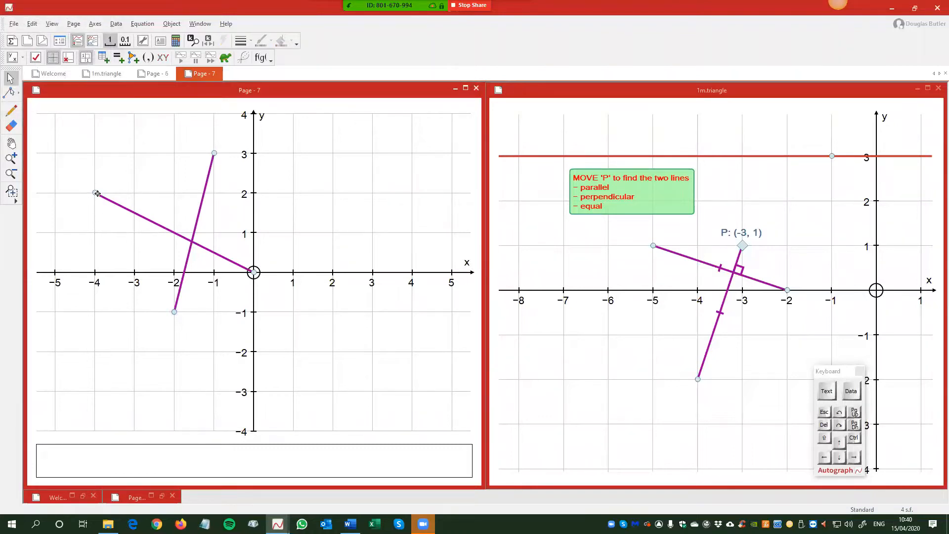
Move the steeper segment's upper end point to (0, 3) and deselect it.
click(214, 153)
mouse_move(263, 153)
mouse_down()
mouse_move(322, 163)
mouse_move(230, 139)
mouse_move(252, 144)
mouse_up()
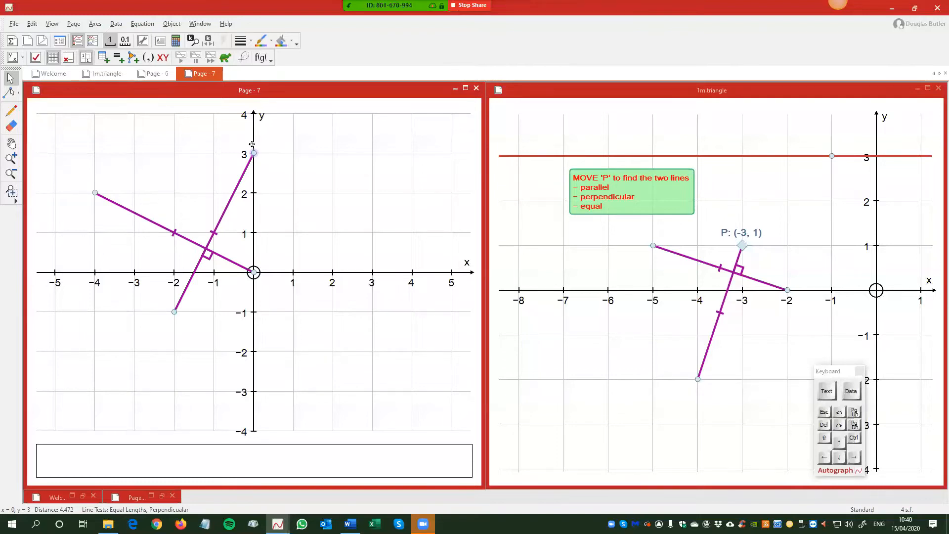
click(280, 175)
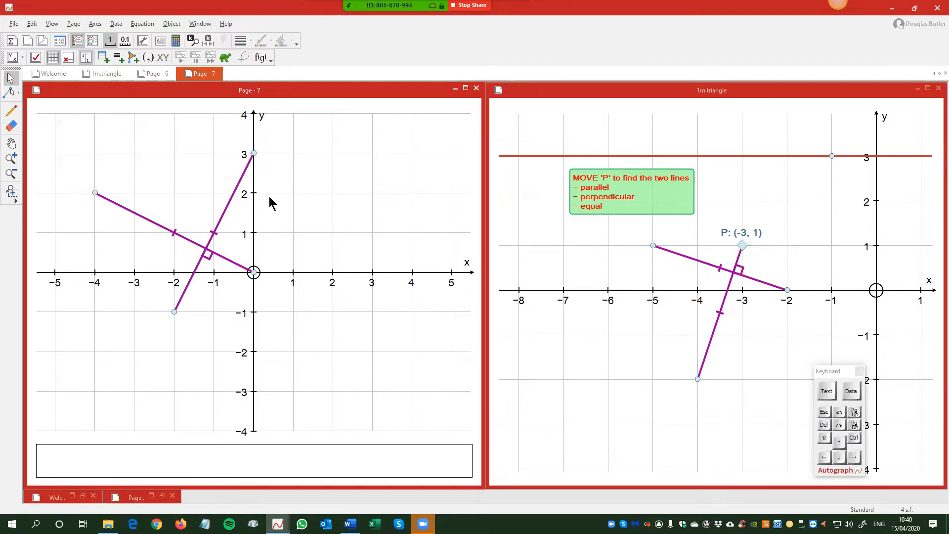
Remove the axes and grid from the new page and hide its key.
click(68, 58)
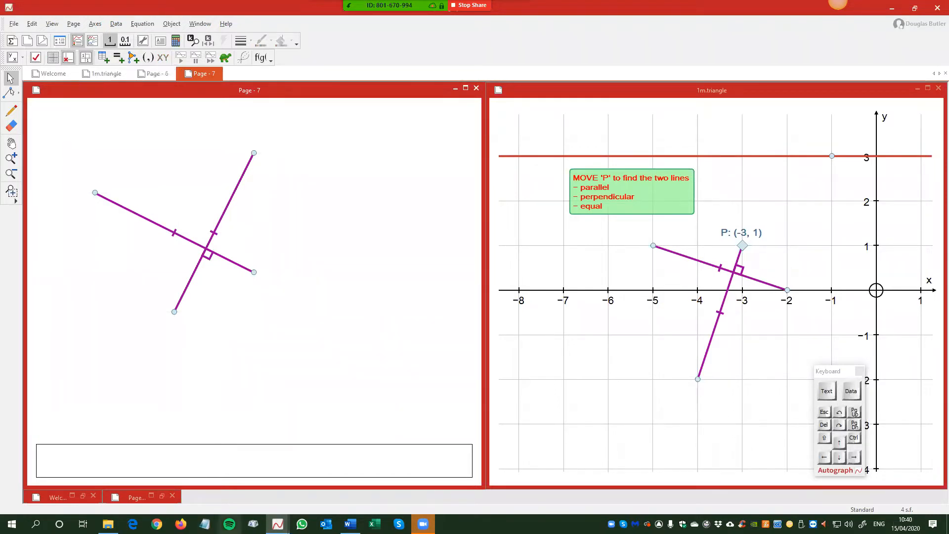
right_click(193, 462)
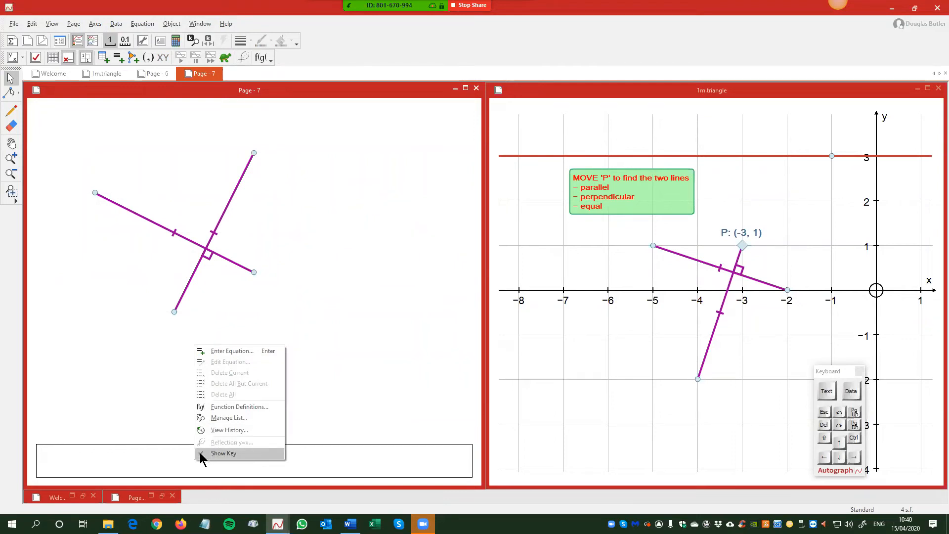
click(200, 454)
right_click(201, 459)
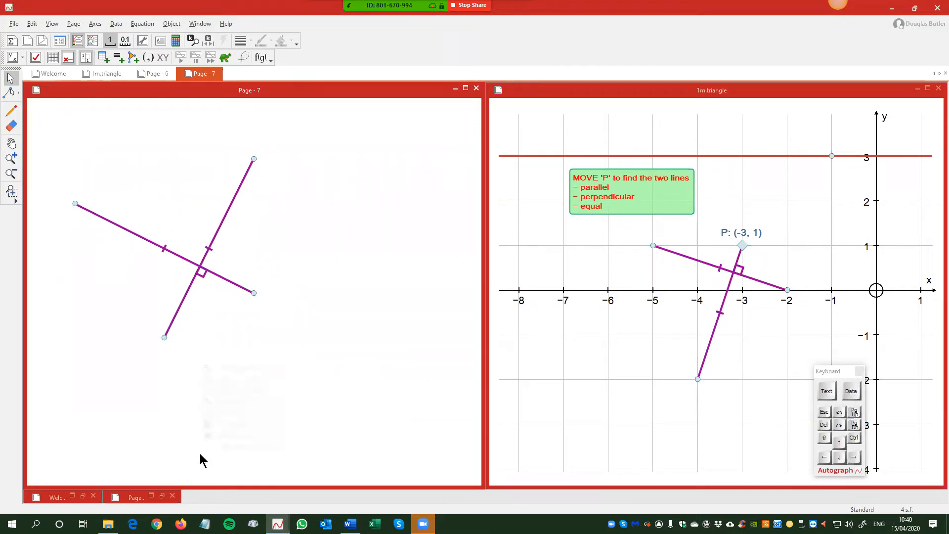
Turn the page's key back on and hide it again.
click(94, 25)
click(94, 24)
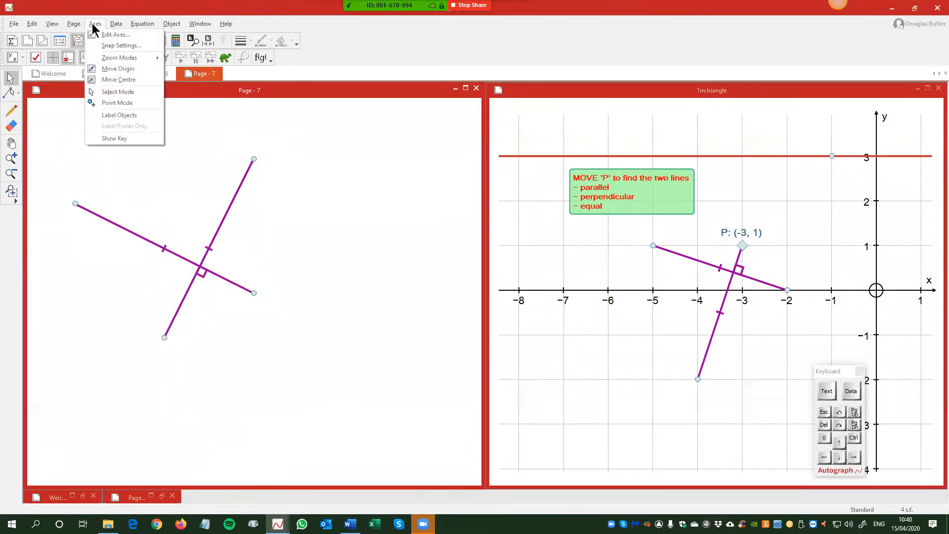
click(121, 139)
right_click(241, 460)
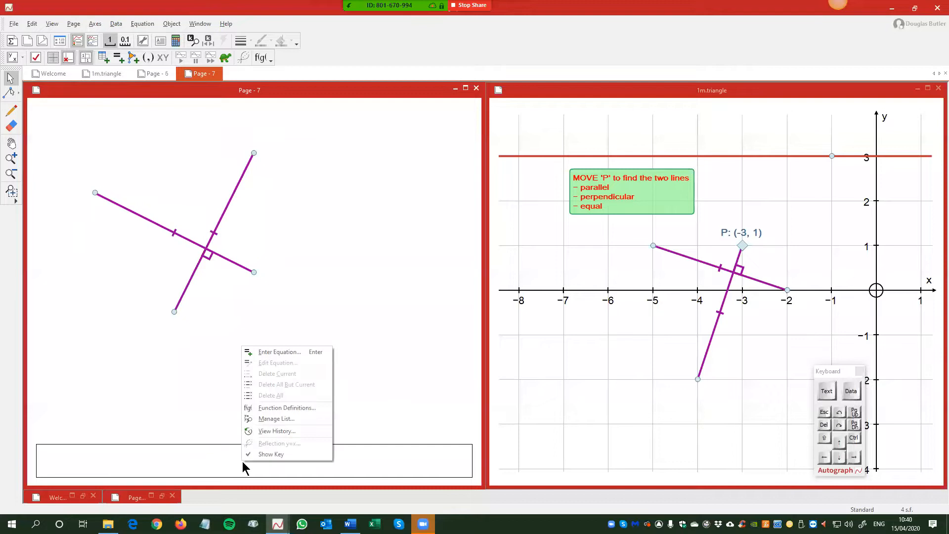
click(251, 453)
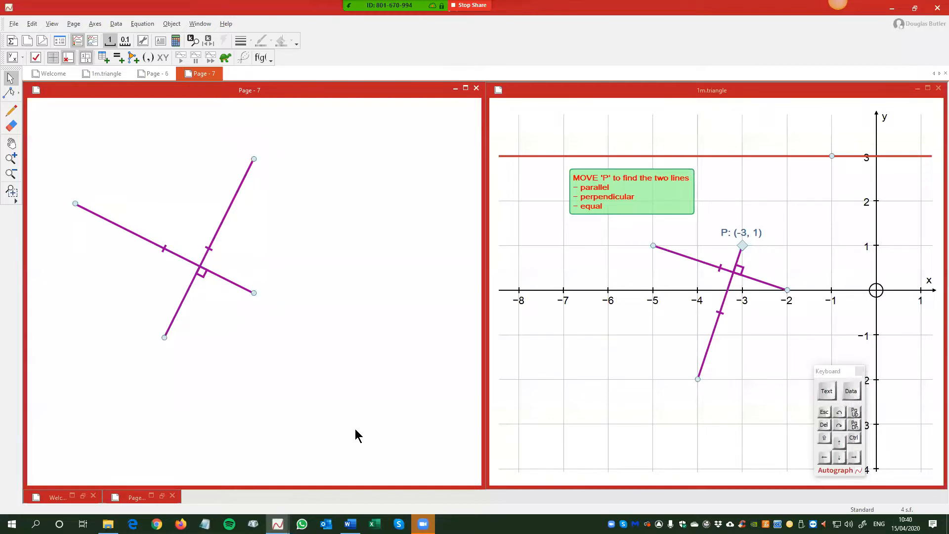
Enlarge the two segments with equal aspect off, restore equal aspect and centre the whole figure on the page.
click(85, 58)
click(10, 158)
drag(64, 149, 448, 346)
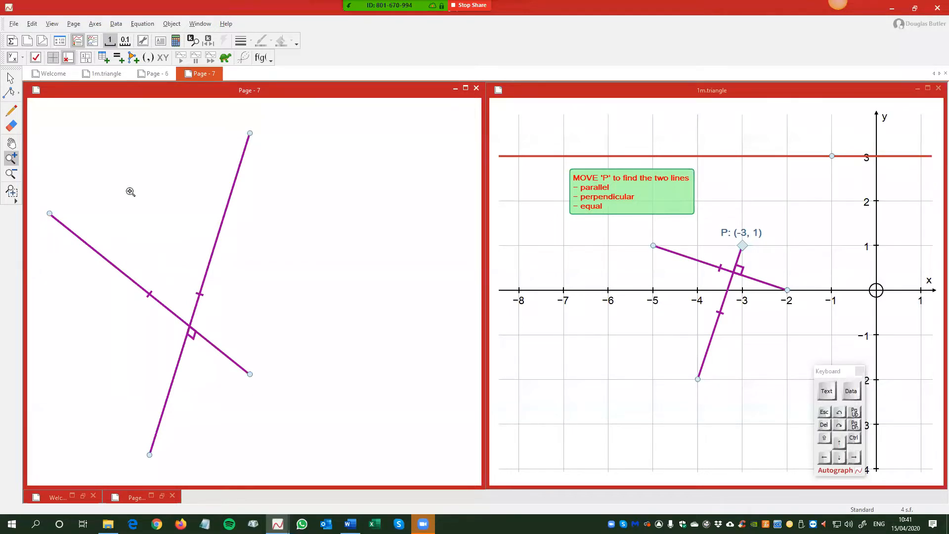
click(85, 58)
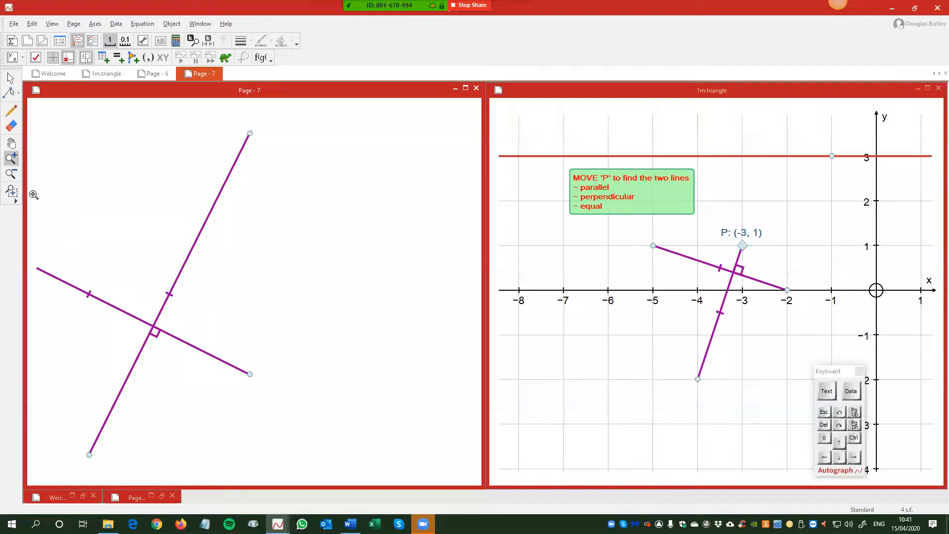
click(11, 143)
drag(151, 242, 294, 248)
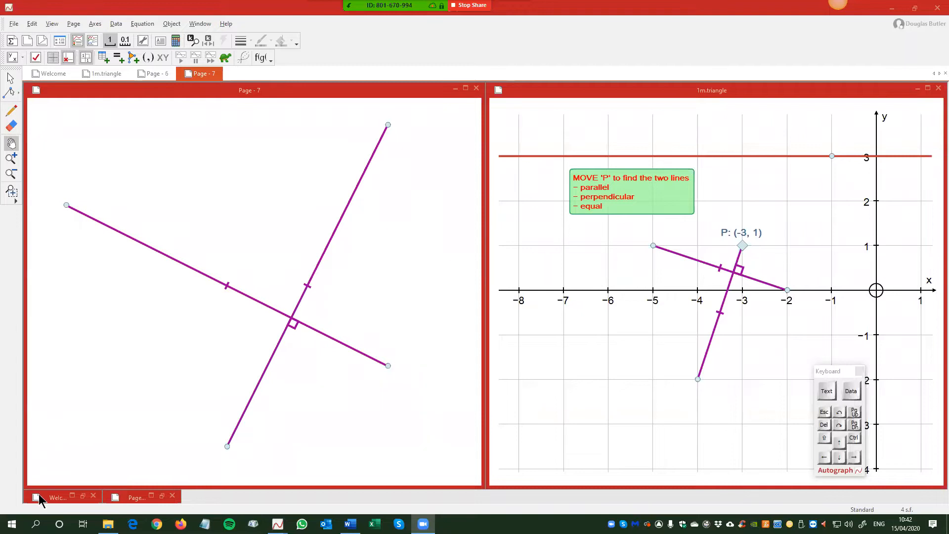
Restore the minimised Welcome page and maximise it so that pages fill the workspace.
click(57, 499)
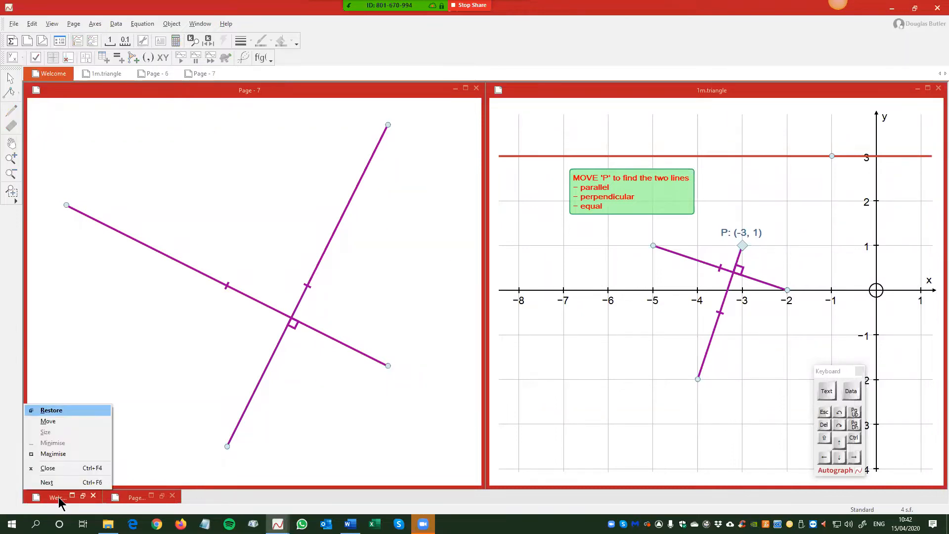
double_click(58, 499)
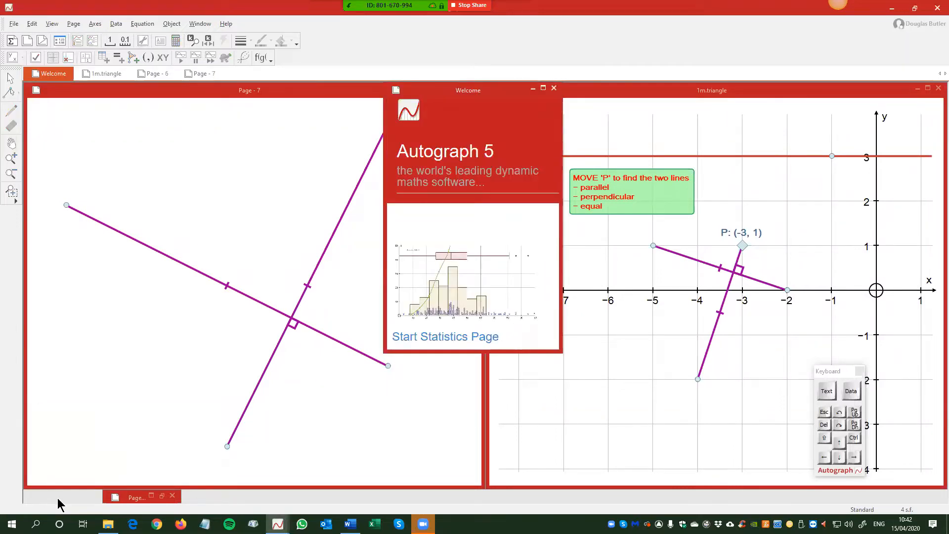
click(543, 88)
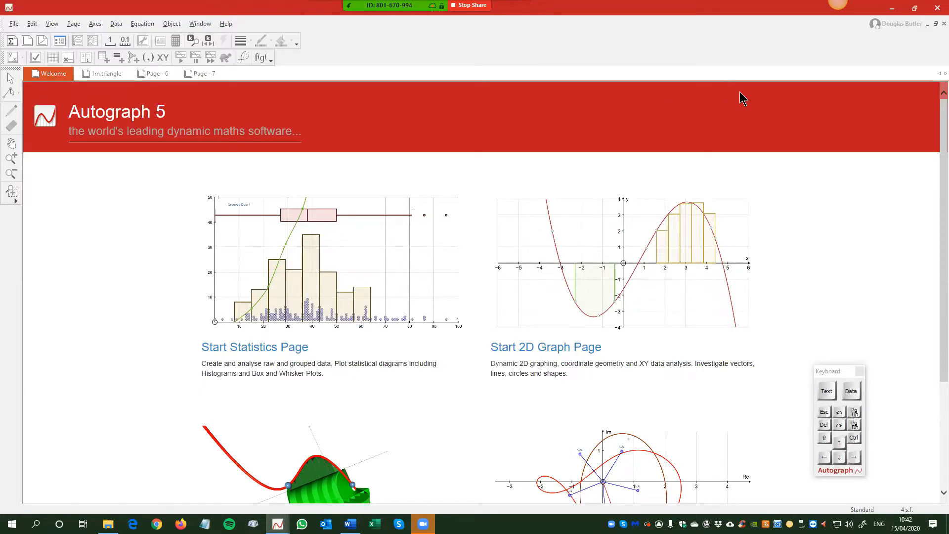
View the 1m.triangle, Page 6 and Page 7 pages one after another at full size.
click(92, 74)
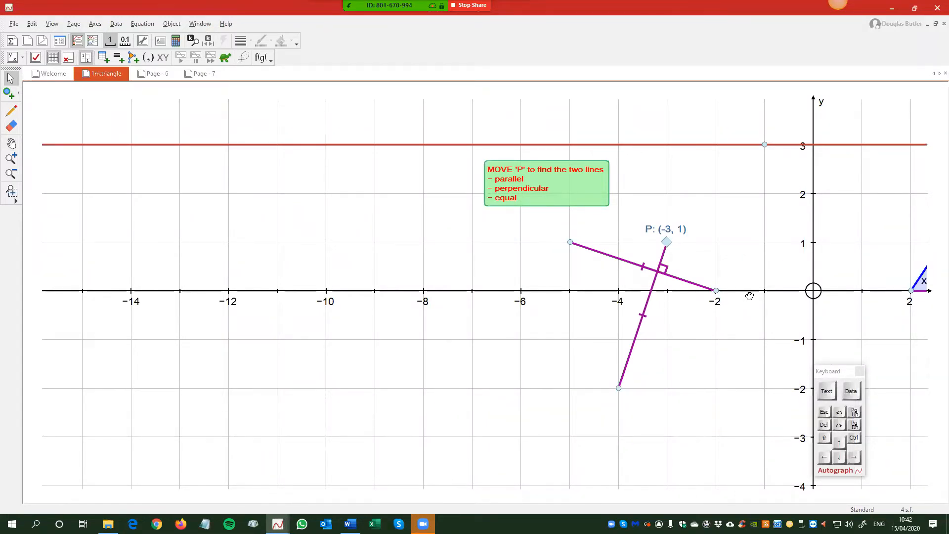
click(149, 74)
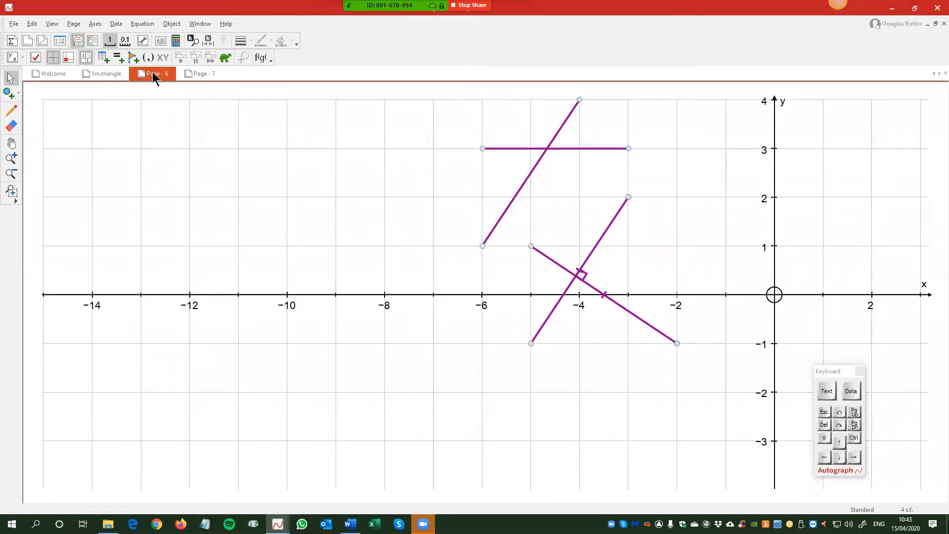
click(203, 75)
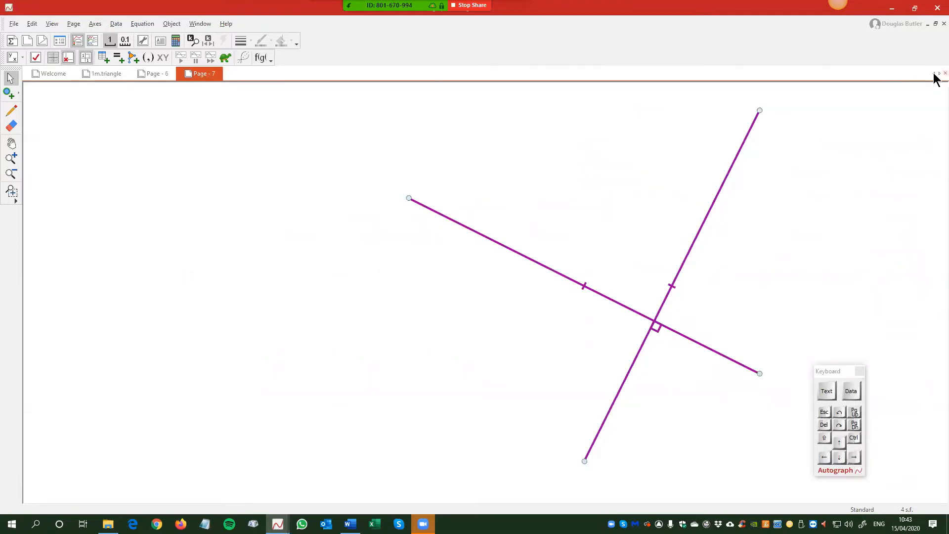
Close Page 7 and Page 6, keeping the Welcome and 1m.triangle pages open.
click(156, 76)
click(945, 73)
click(506, 295)
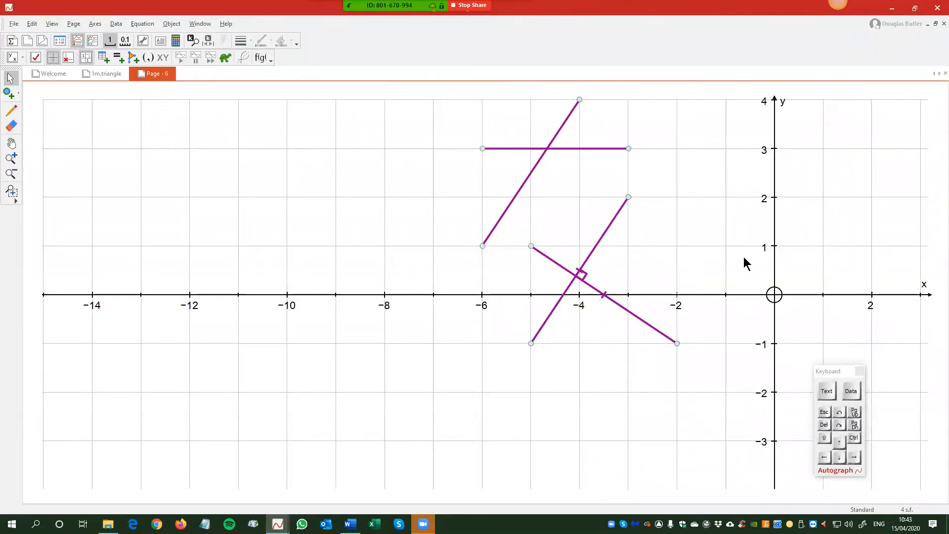
drag(744, 258, 503, 256)
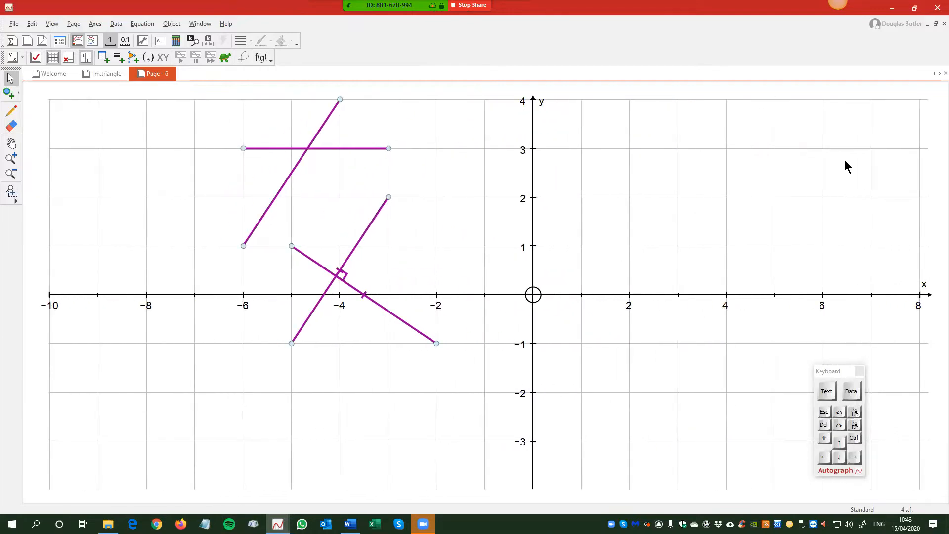
click(945, 74)
click(498, 296)
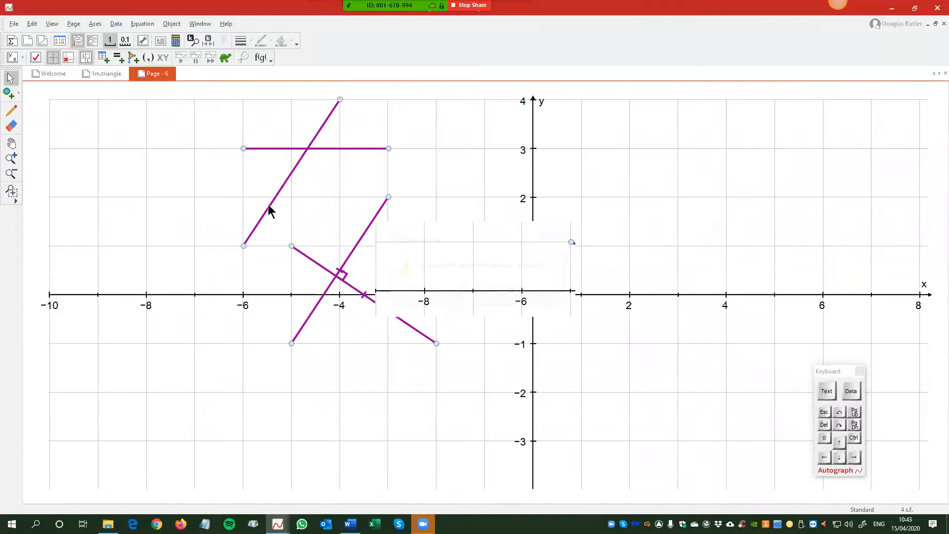
Create a new graph page and tile only it and the 1m.triangle page vertically.
click(28, 39)
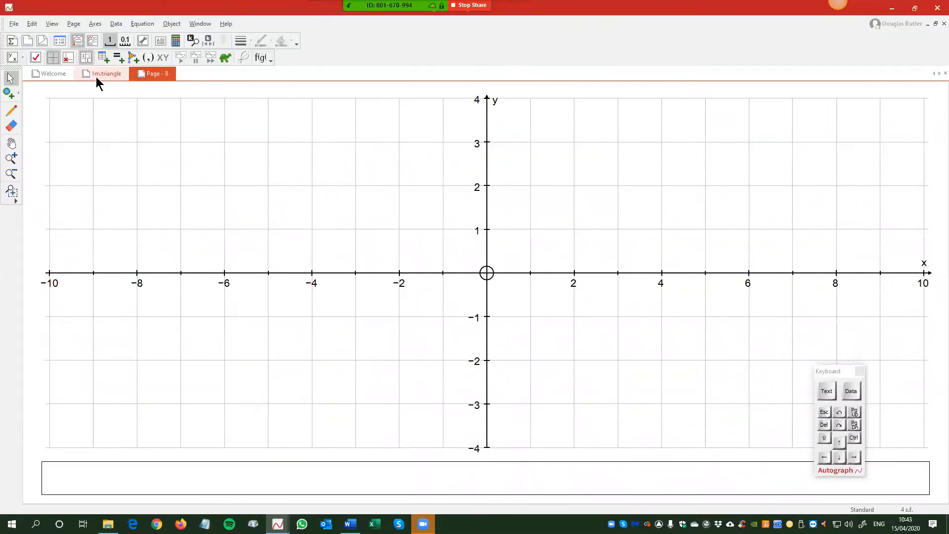
click(200, 24)
click(219, 136)
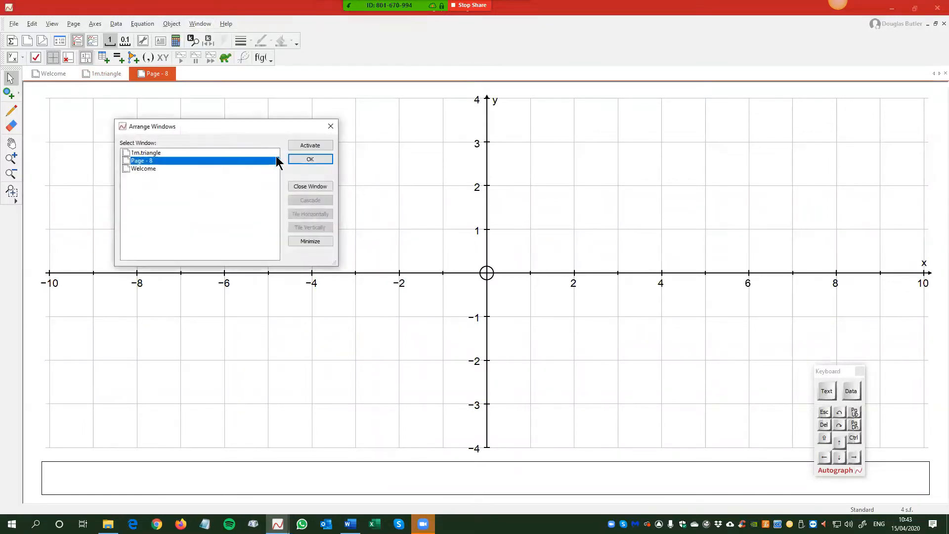
ctrl+click(149, 153)
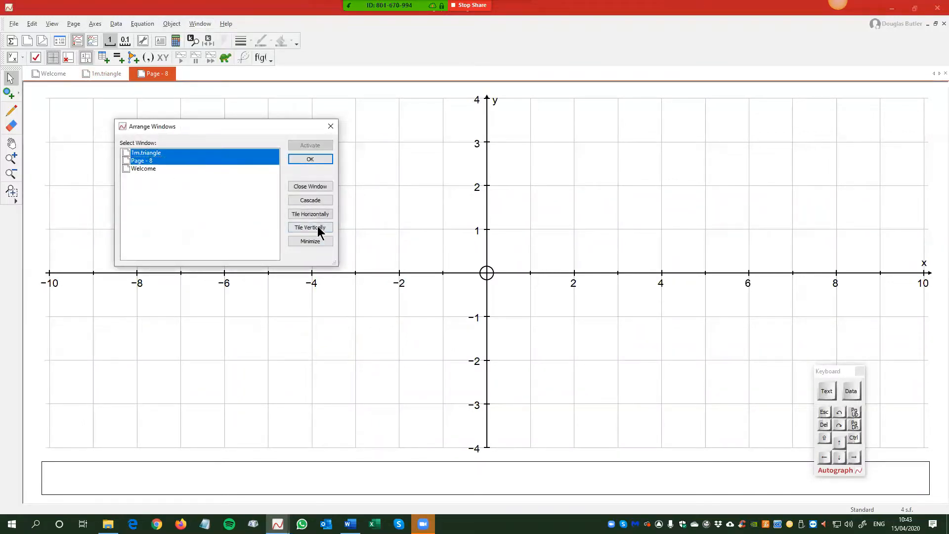
click(315, 231)
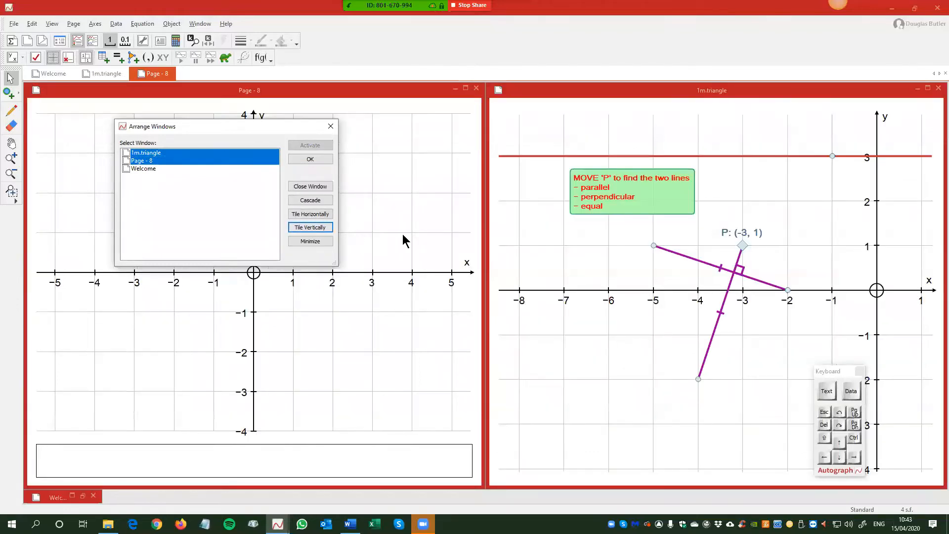
click(311, 159)
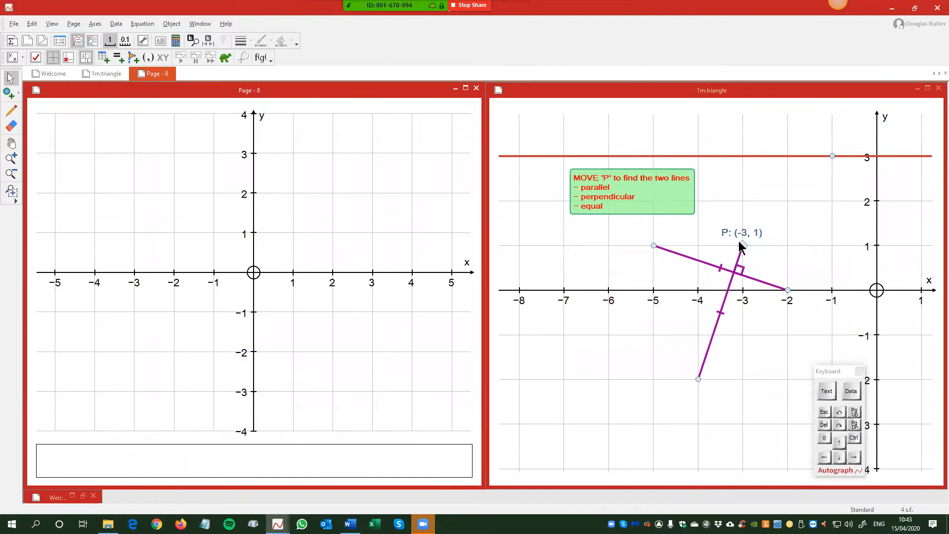
Review point P's draw options on the 1m.triangle page, keeping Diamond as its point type.
drag(743, 247, 758, 232)
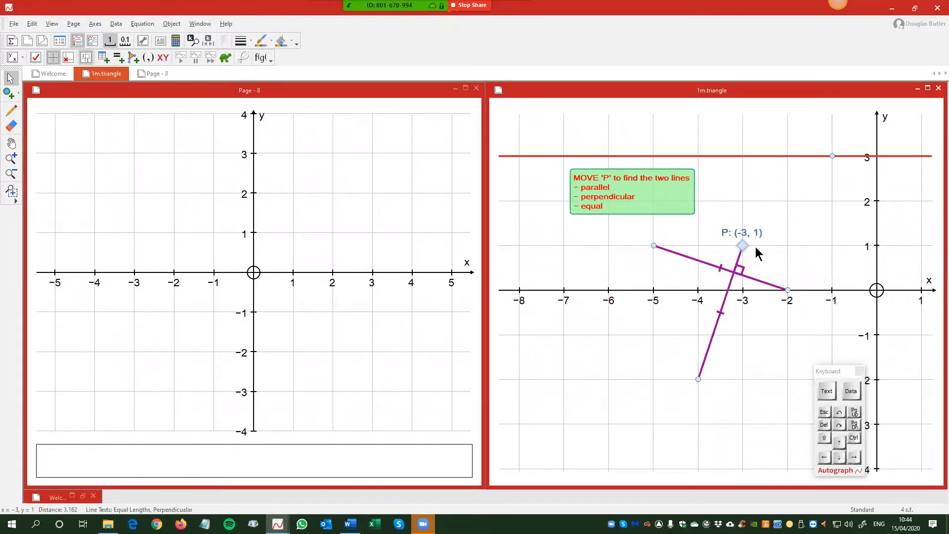
right_click(715, 170)
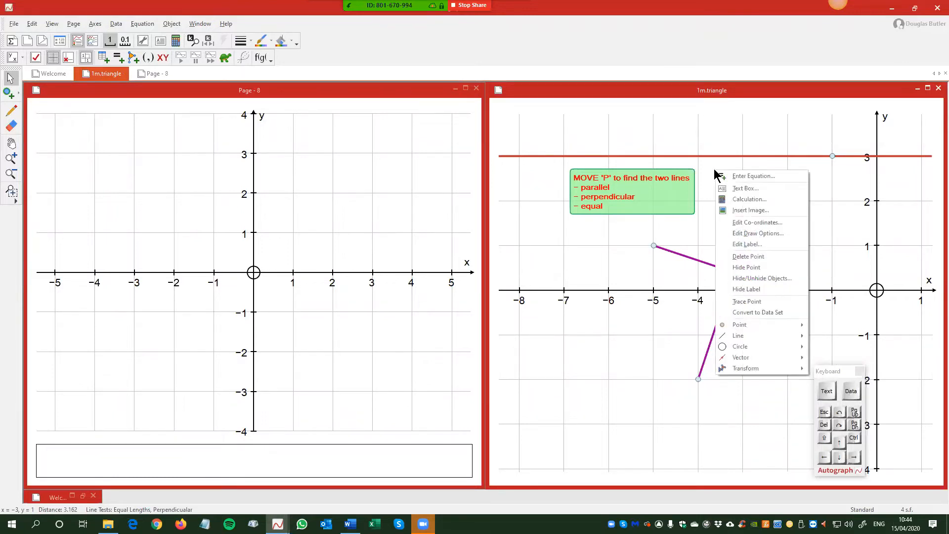
click(746, 234)
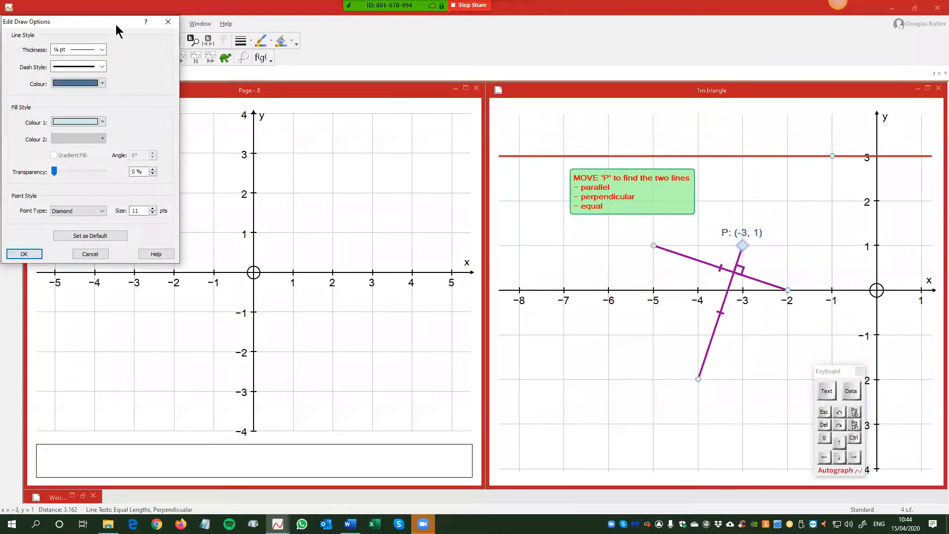
drag(118, 31, 564, 132)
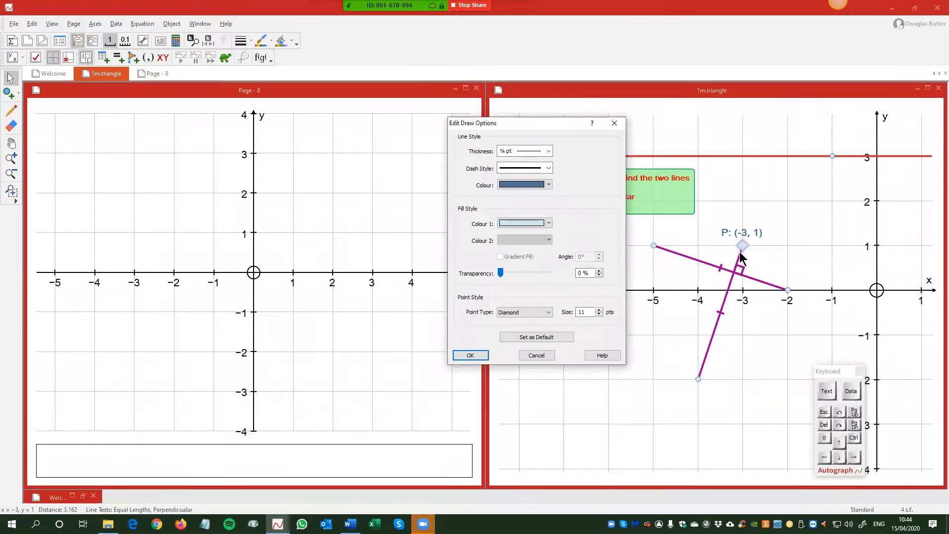
click(549, 312)
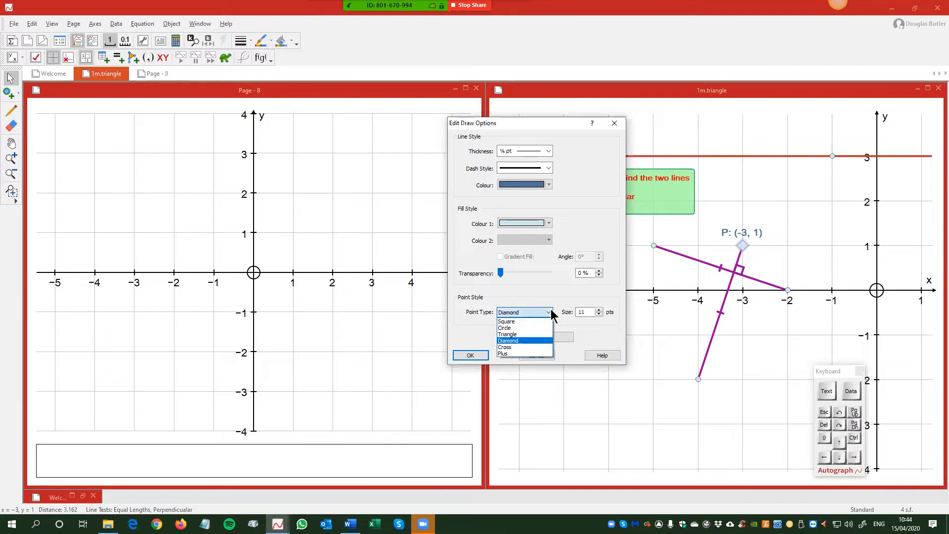
click(526, 346)
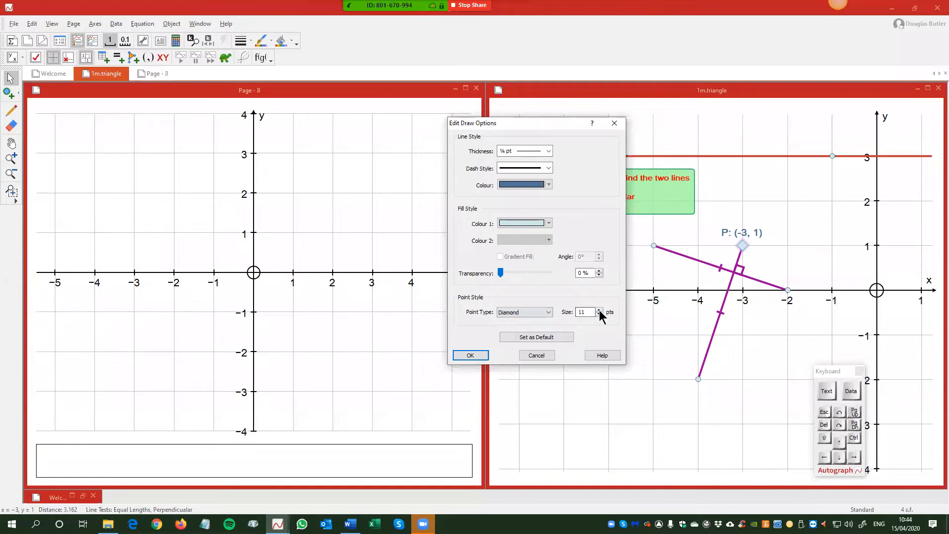
click(470, 355)
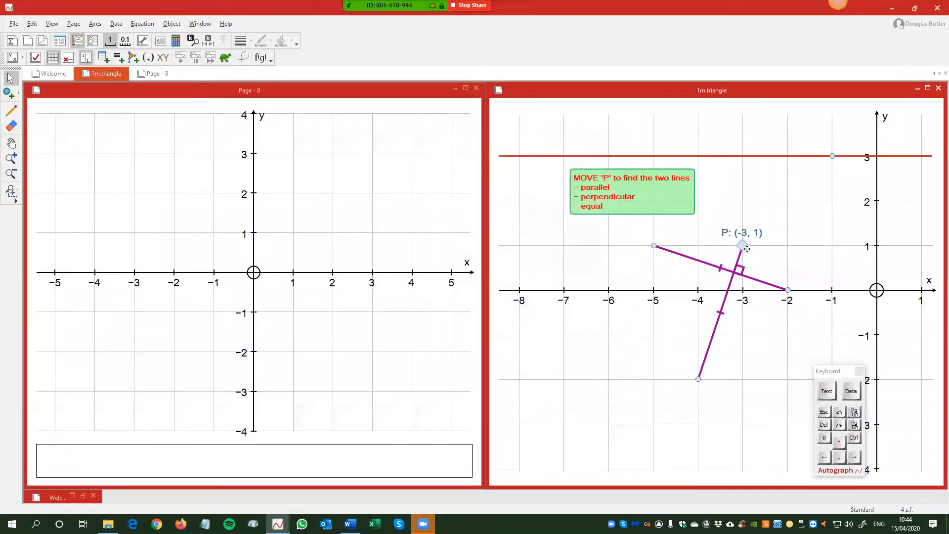
mouse_move(747, 244)
mouse_down()
mouse_move(788, 246)
mouse_move(751, 237)
mouse_up()
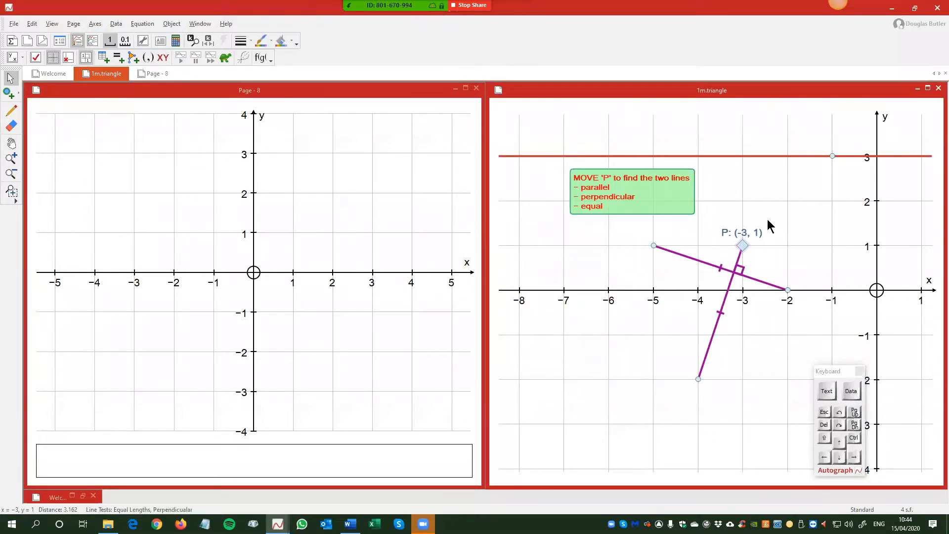
right_click(780, 184)
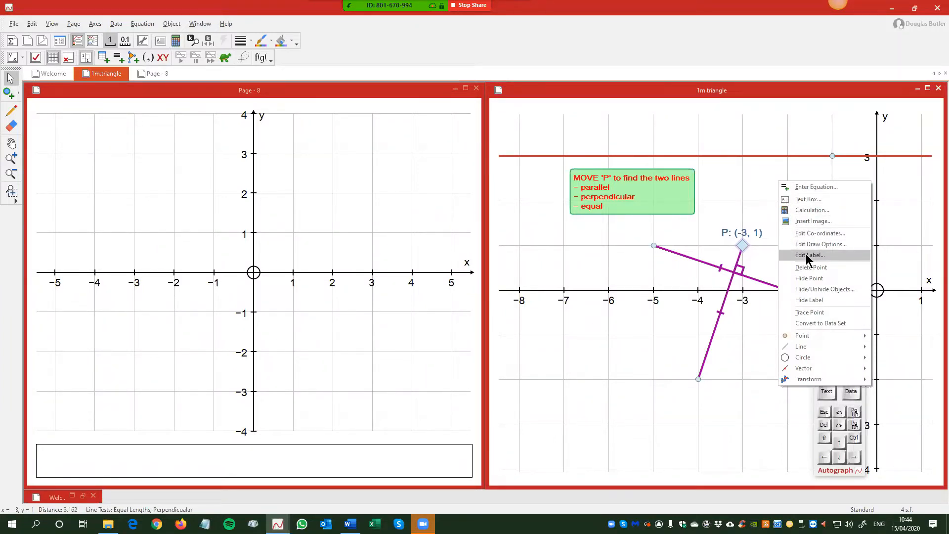
click(690, 410)
Show the label of the segment endpoint at (-4, -2).
click(701, 378)
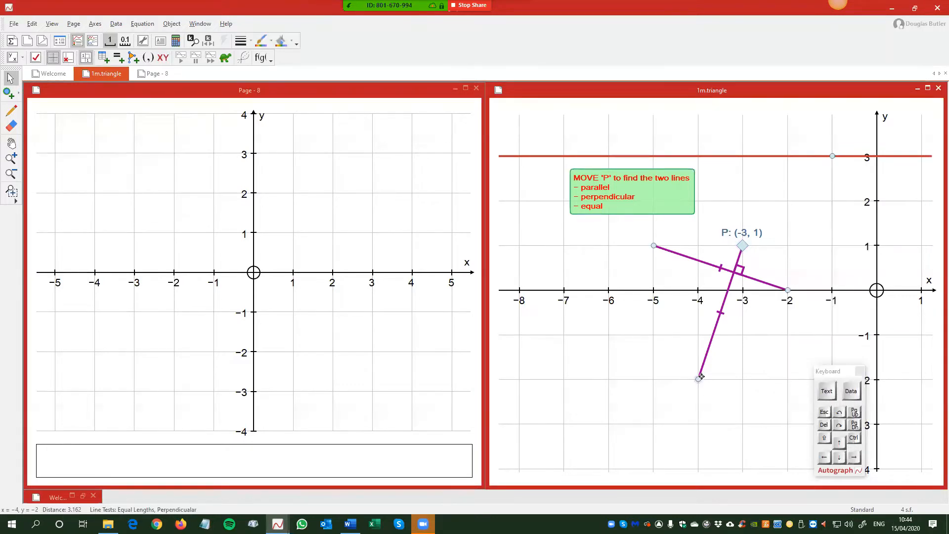
right_click(722, 360)
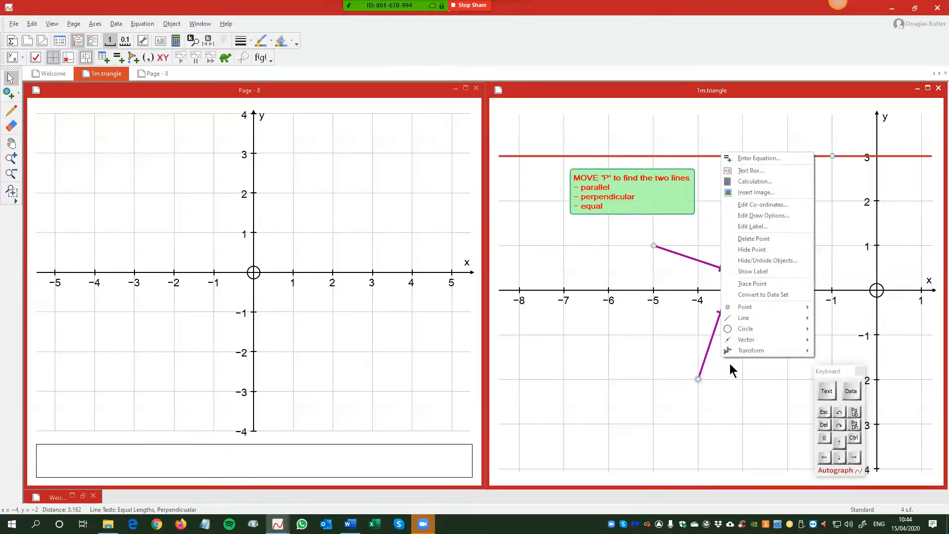
click(752, 271)
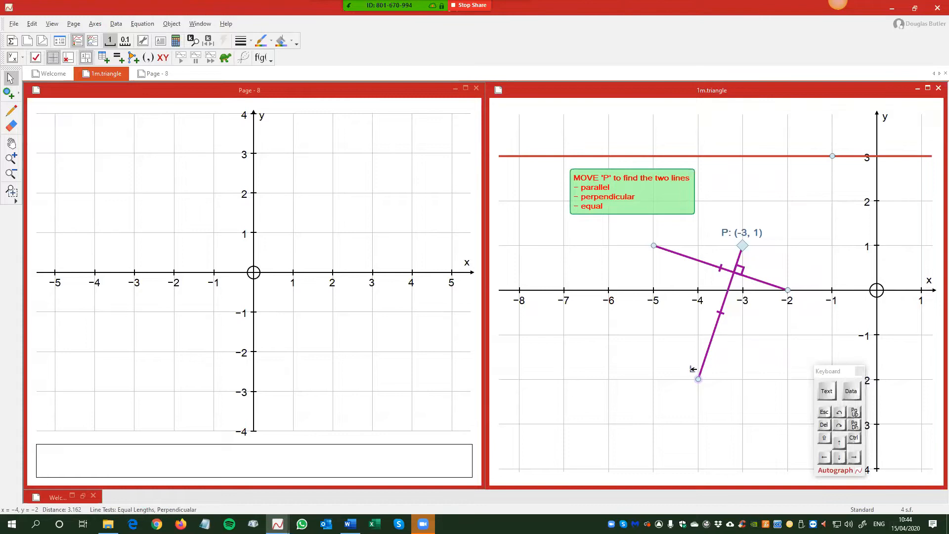
click(740, 303)
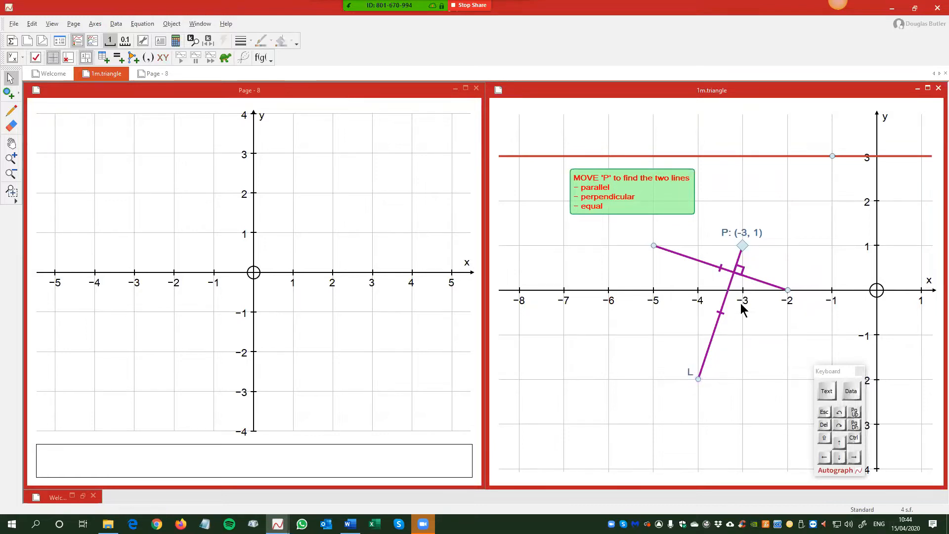
Confirm point P's label options with name and value shown, and reposition the label above and to the right of the point.
click(745, 245)
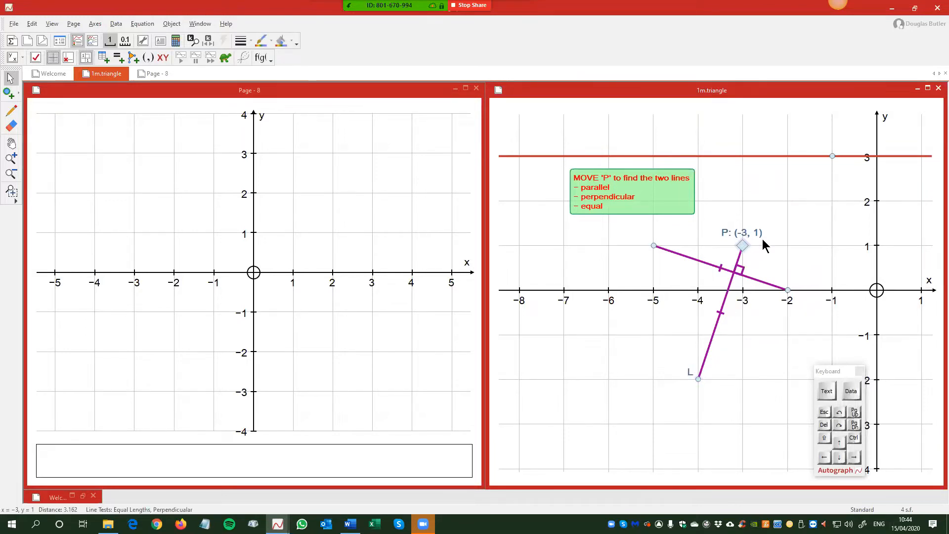
right_click(763, 239)
click(800, 312)
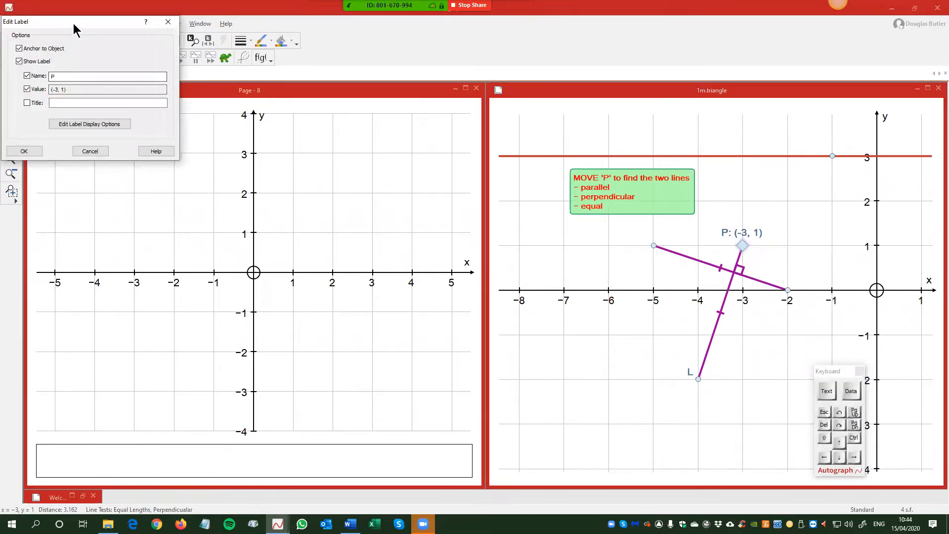
drag(73, 23, 563, 175)
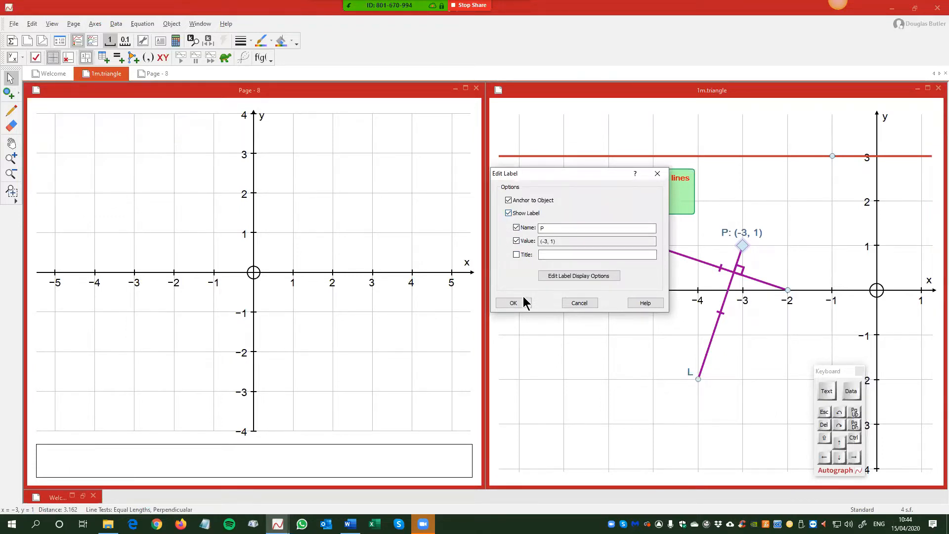
click(508, 213)
click(514, 303)
mouse_move(755, 242)
mouse_down()
mouse_move(753, 230)
mouse_move(811, 249)
mouse_move(757, 203)
mouse_move(685, 228)
mouse_move(764, 226)
mouse_move(768, 239)
mouse_move(741, 182)
mouse_move(638, 229)
mouse_move(586, 296)
mouse_move(724, 303)
mouse_move(743, 246)
mouse_move(767, 233)
mouse_move(740, 235)
mouse_up()
click(781, 266)
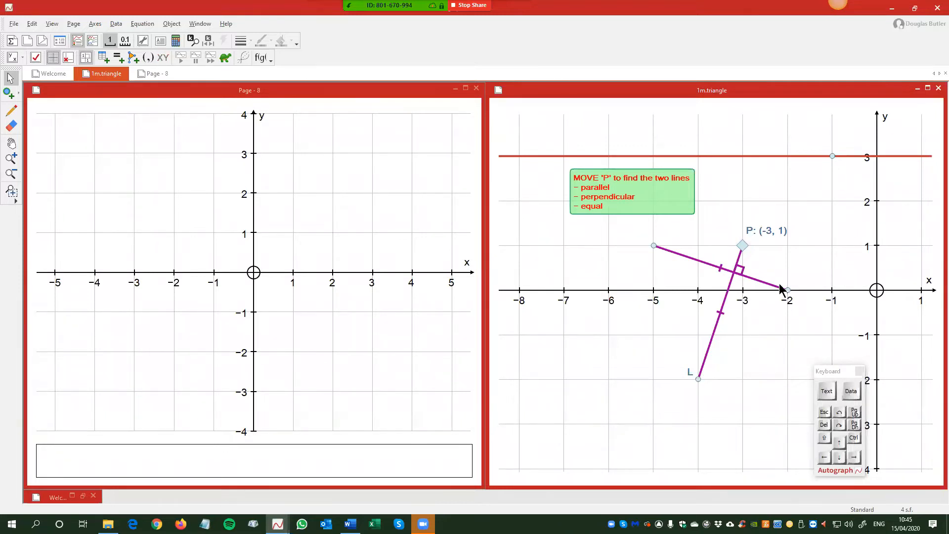
Apply the Parallel Test to the two purple segments and move point P to (-7, -1).
click(698, 261)
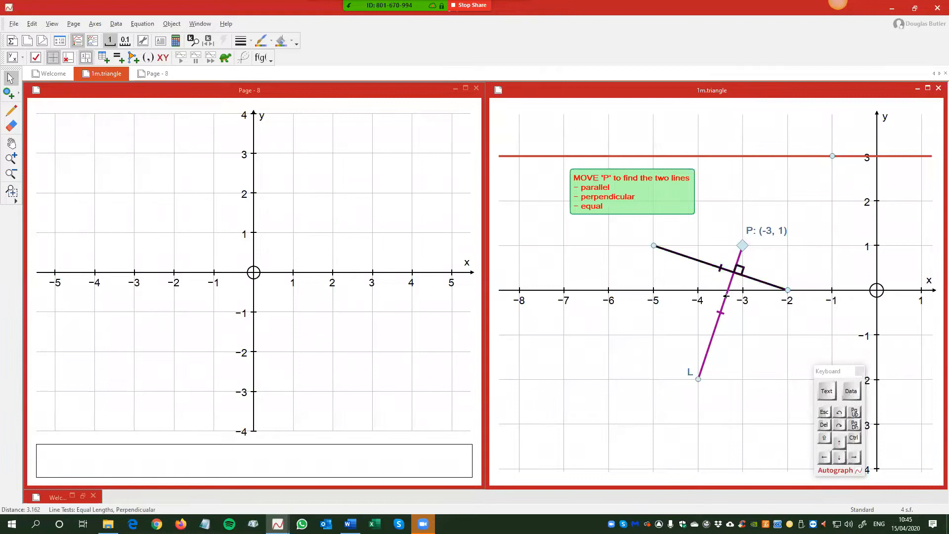
shift+click(724, 304)
right_click(530, 203)
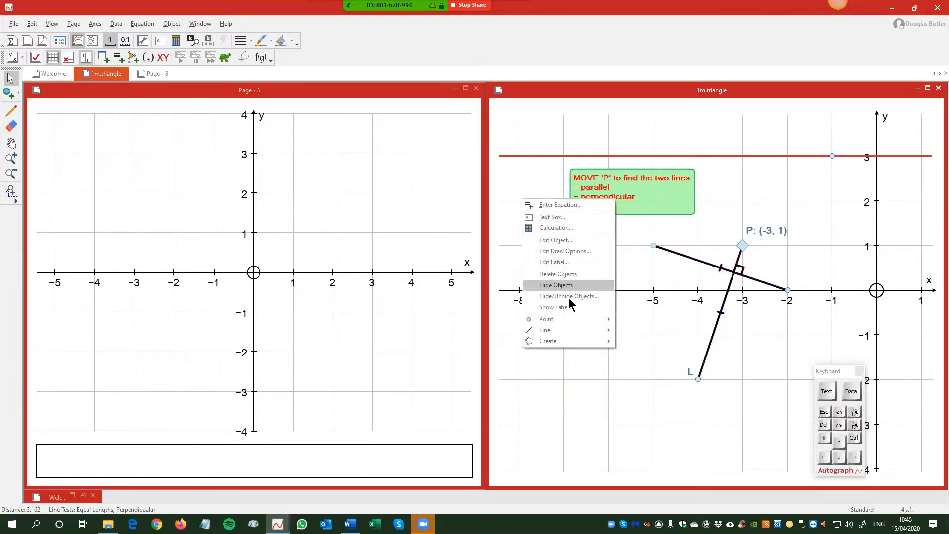
mouse_move(567, 329)
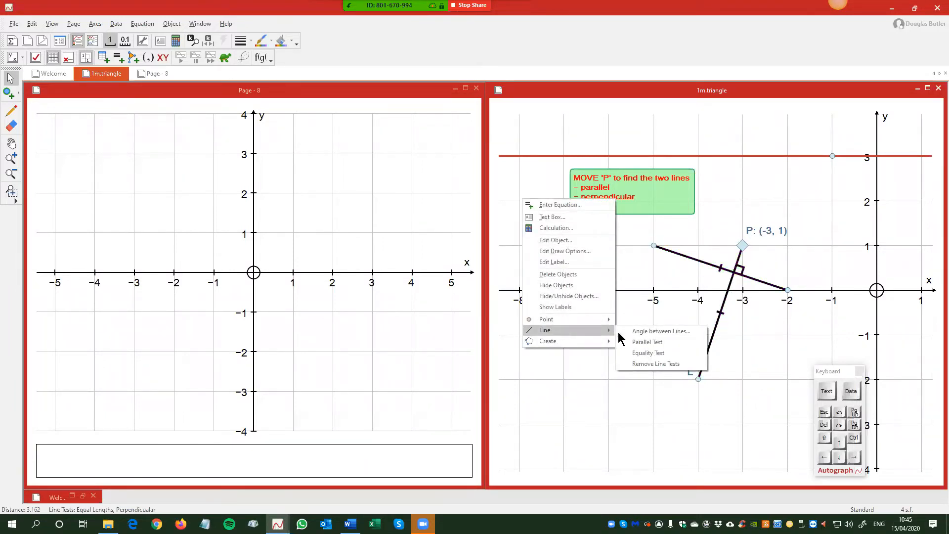
click(647, 345)
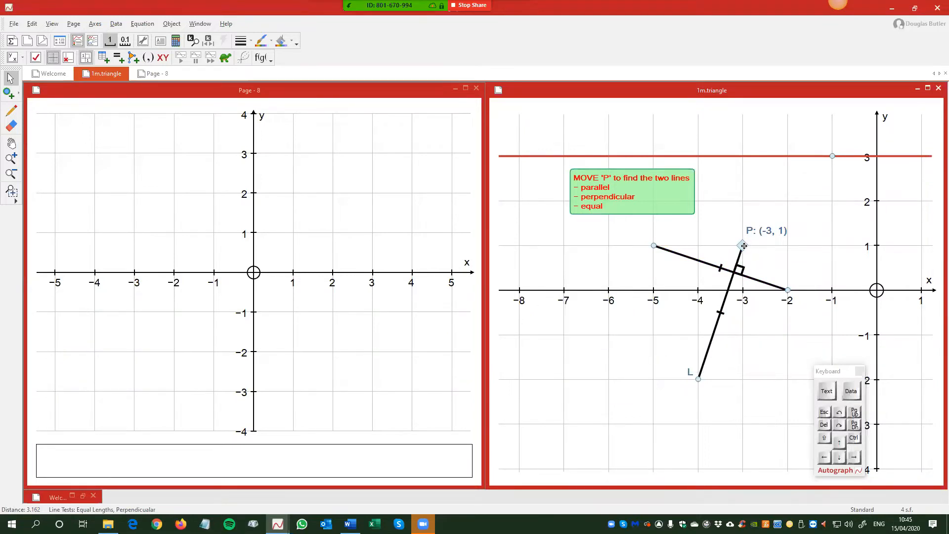
drag(742, 246, 570, 319)
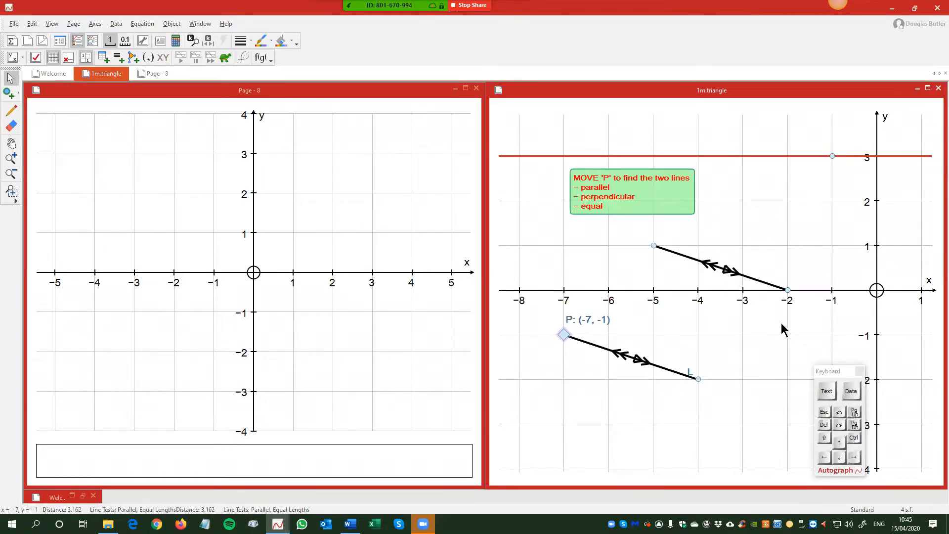
click(735, 353)
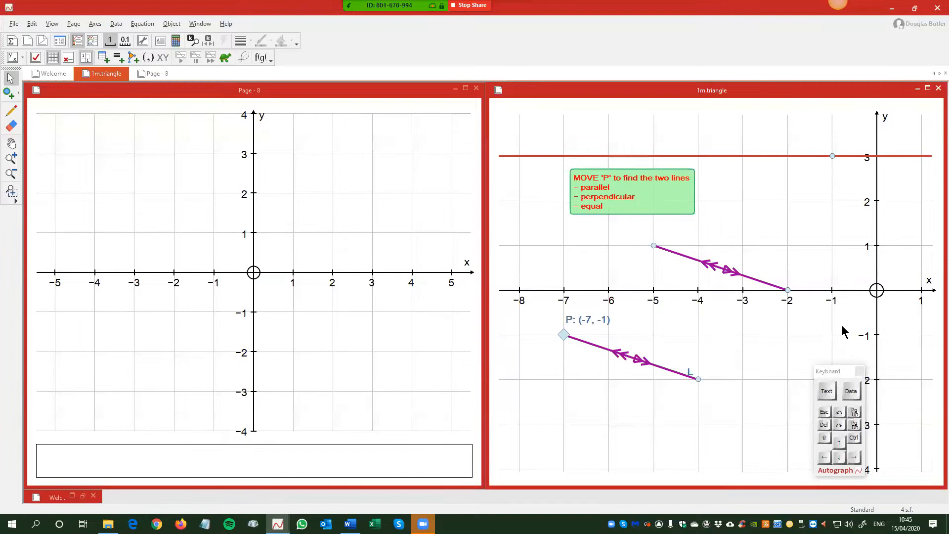
Move the triangle's vertex Q along the horizontal red line to (5, 3).
drag(832, 325, 524, 329)
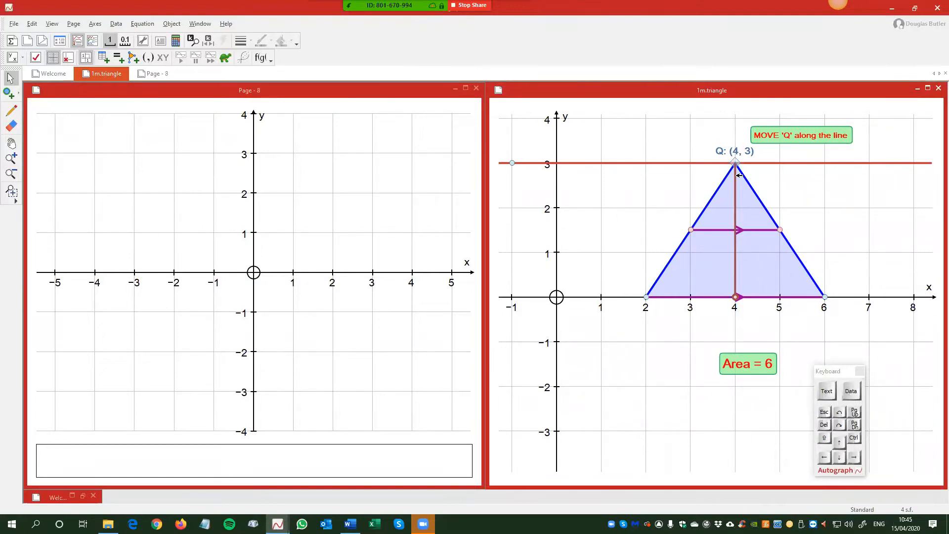
drag(730, 161, 744, 174)
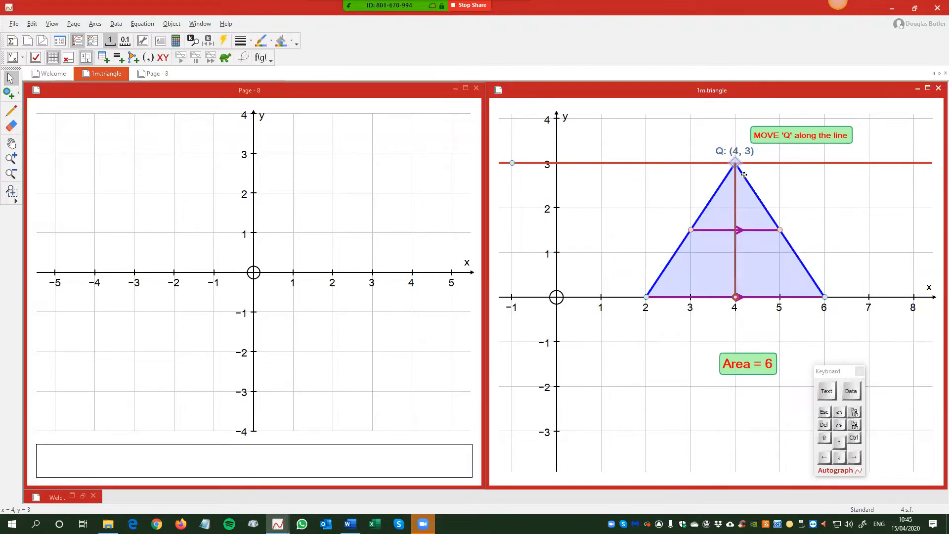
mouse_move(770, 175)
mouse_down()
mouse_move(846, 172)
mouse_move(766, 175)
mouse_up()
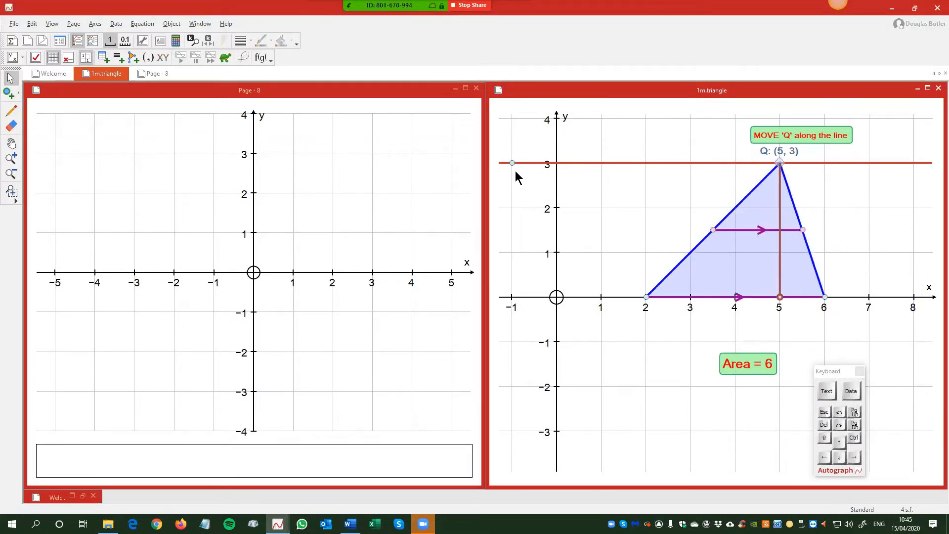
mouse_move(512, 163)
mouse_down()
mouse_move(509, 197)
mouse_move(510, 163)
mouse_up()
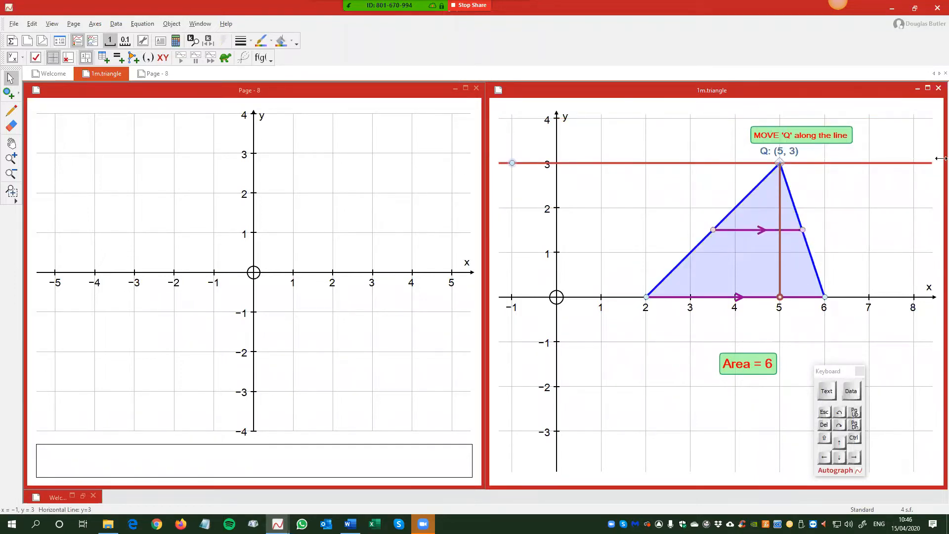
click(824, 180)
mouse_move(787, 161)
mouse_down()
mouse_move(876, 163)
mouse_move(653, 163)
mouse_move(789, 172)
mouse_up()
Try to hide Page 8's key while 1m.triangle is active, and hide the key again on 1m.triangle.
right_click(309, 465)
click(330, 454)
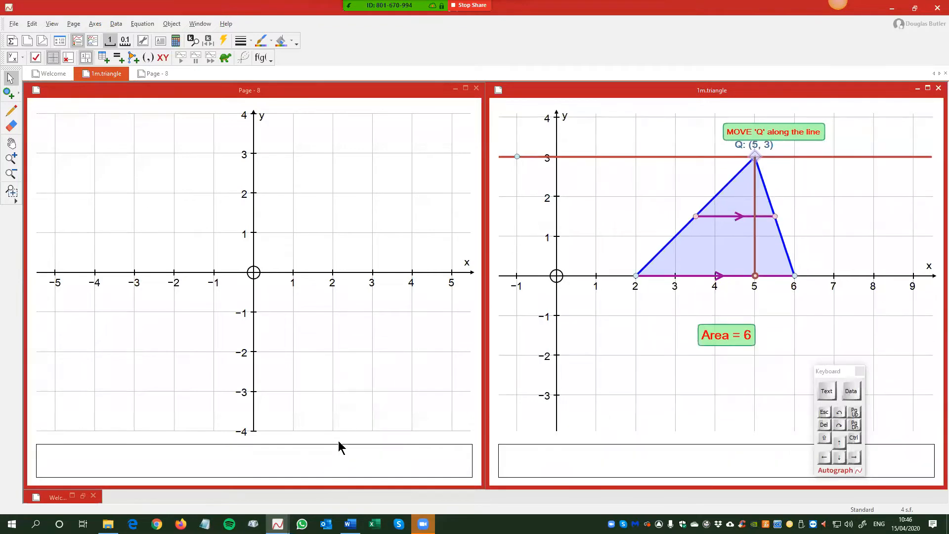
right_click(332, 465)
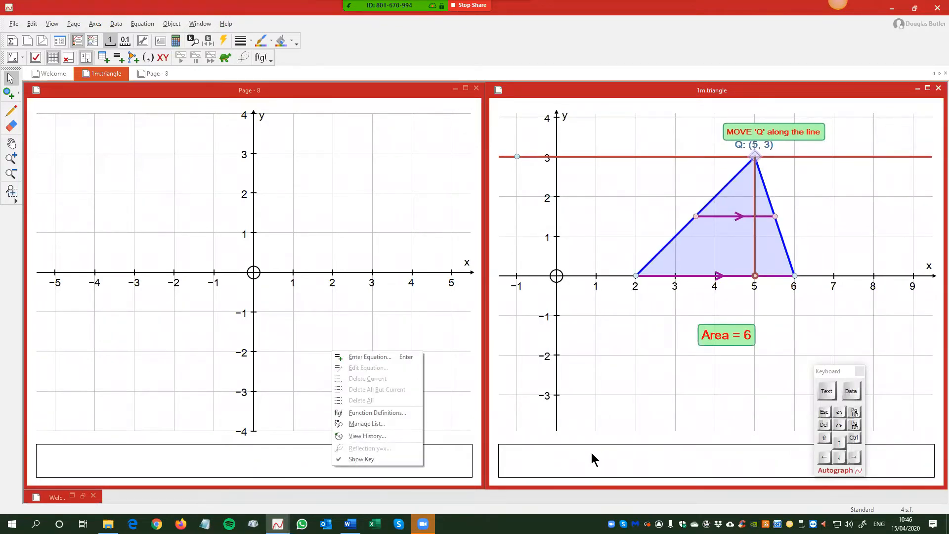
click(634, 132)
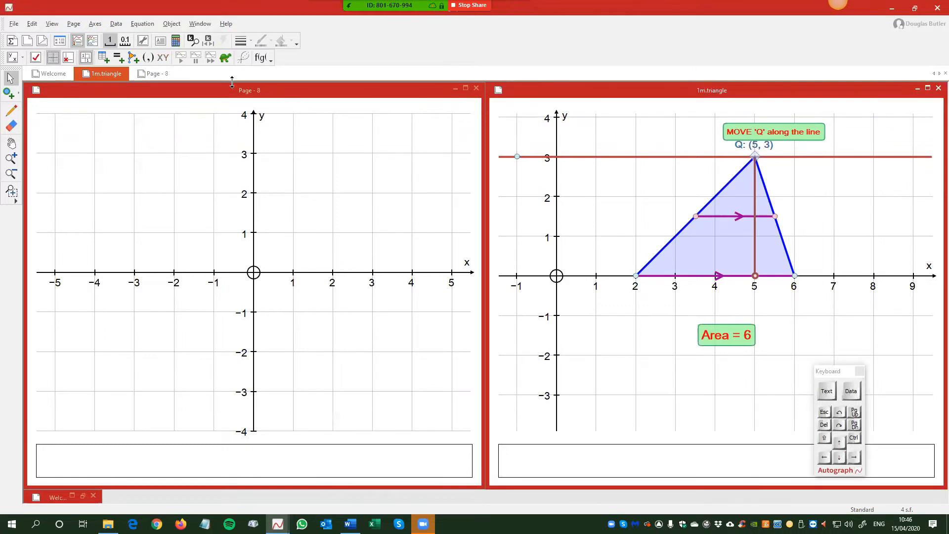
right_click(602, 208)
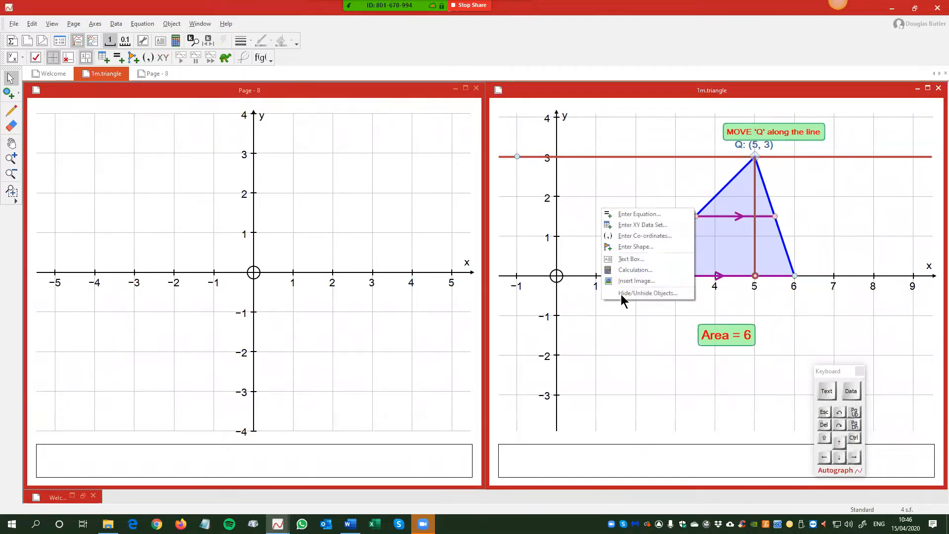
click(574, 455)
right_click(575, 455)
click(595, 449)
Make Page 8 the active page and hide its key.
right_click(345, 459)
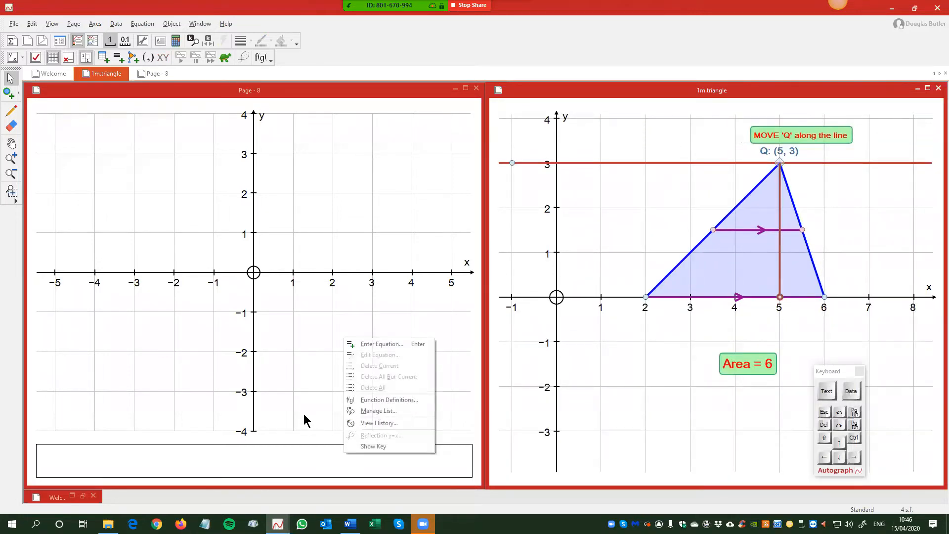
click(307, 416)
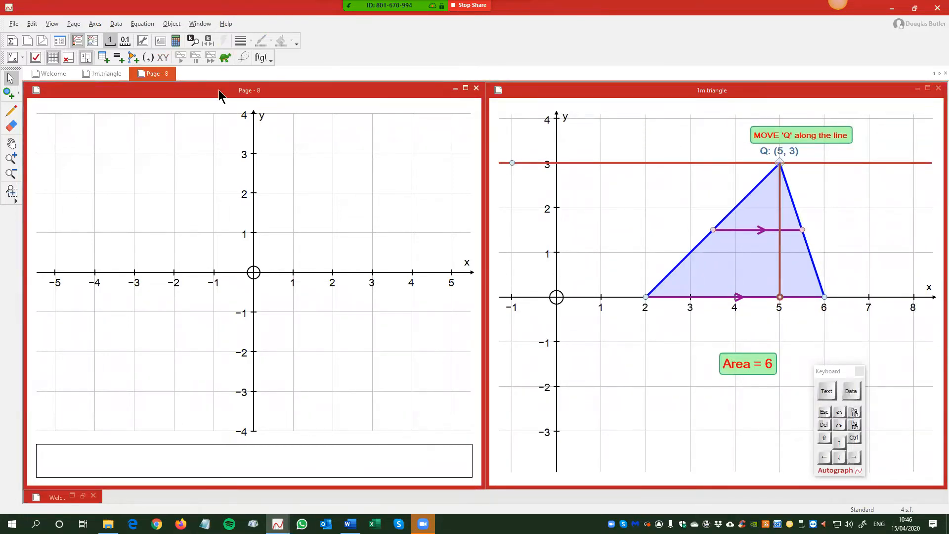
right_click(309, 446)
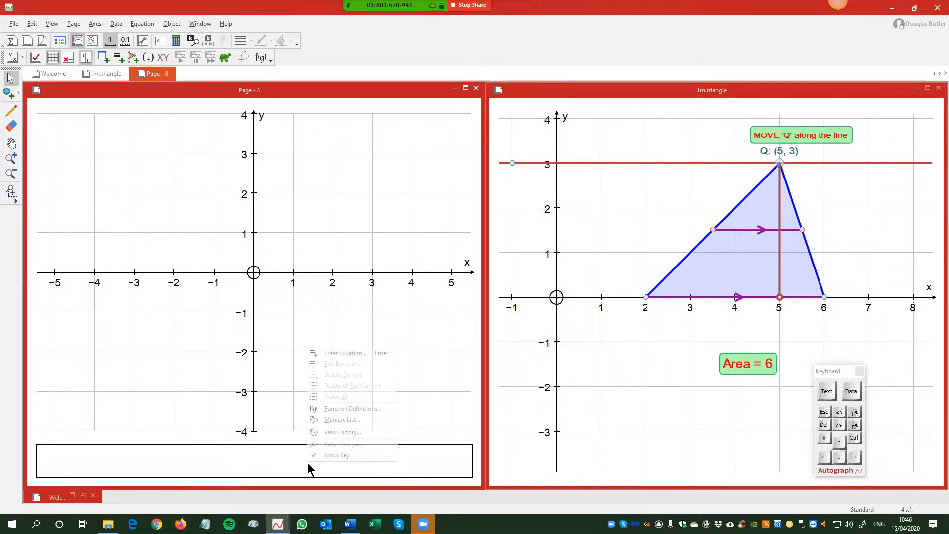
click(333, 455)
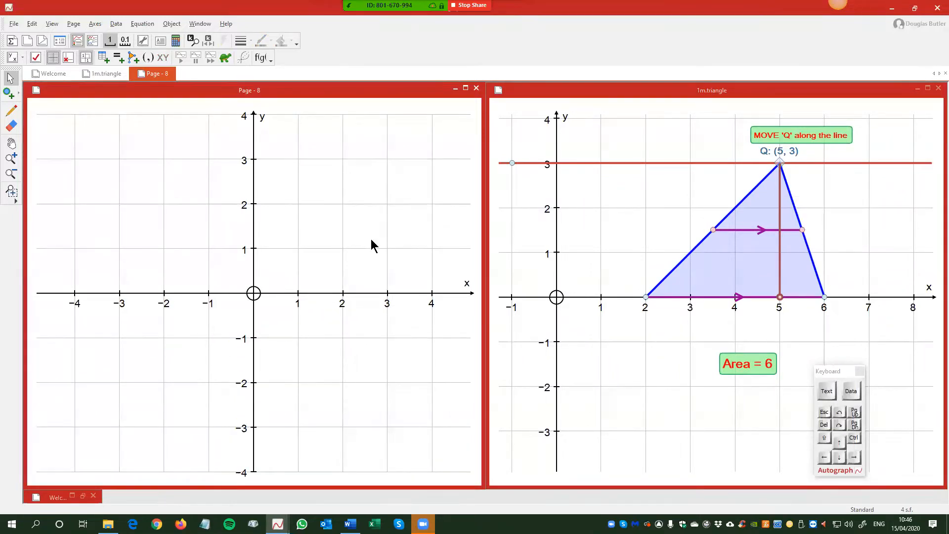
Plot a point at (-1, 3) on Page 8 and draw a horizontal line through it.
click(11, 143)
drag(291, 280, 178, 282)
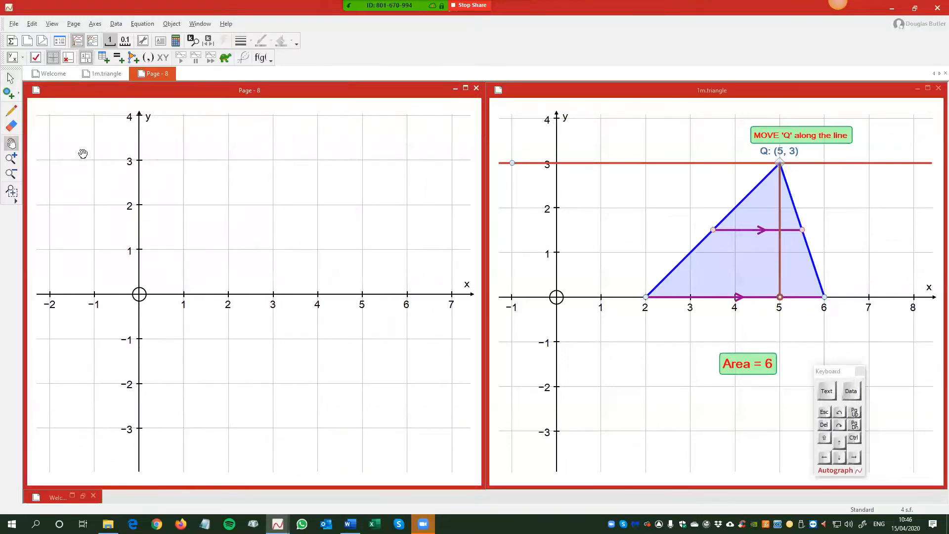
click(9, 93)
click(94, 160)
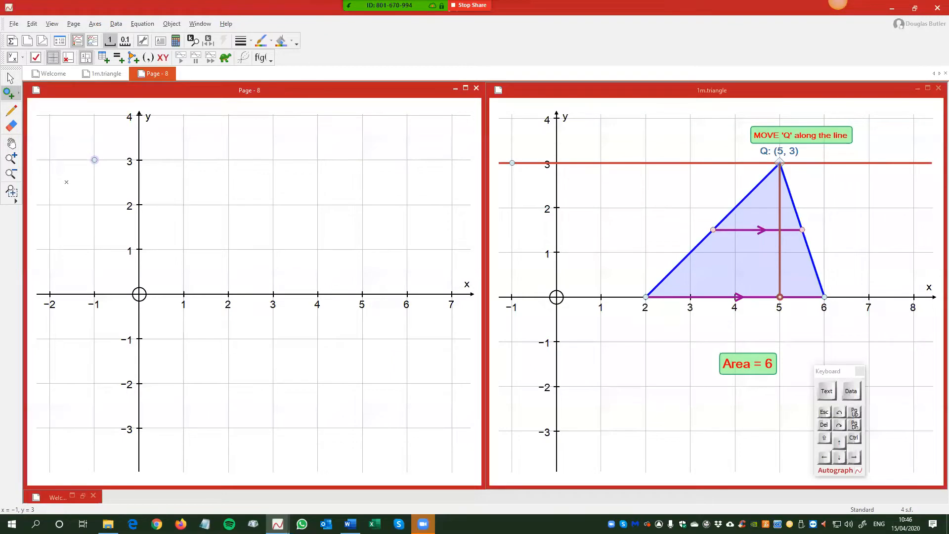
right_click(190, 130)
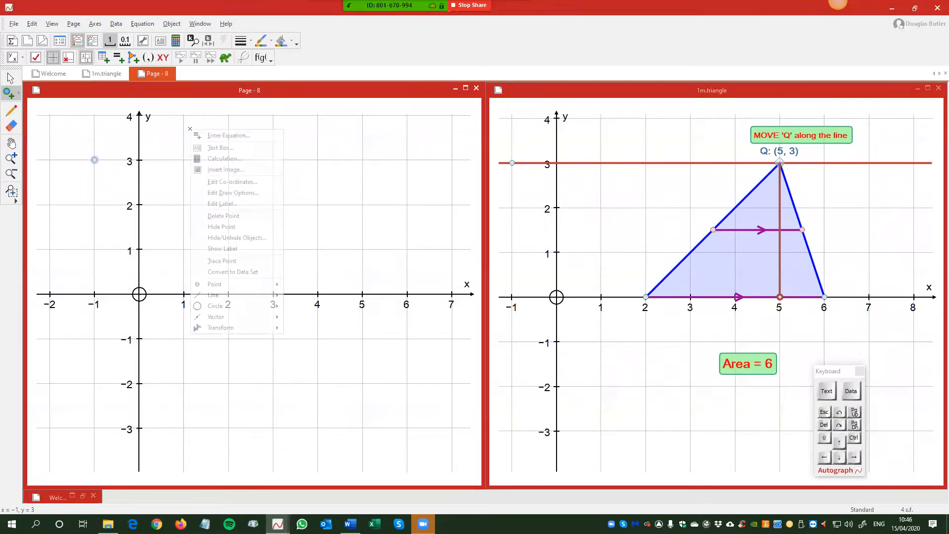
mouse_move(237, 293)
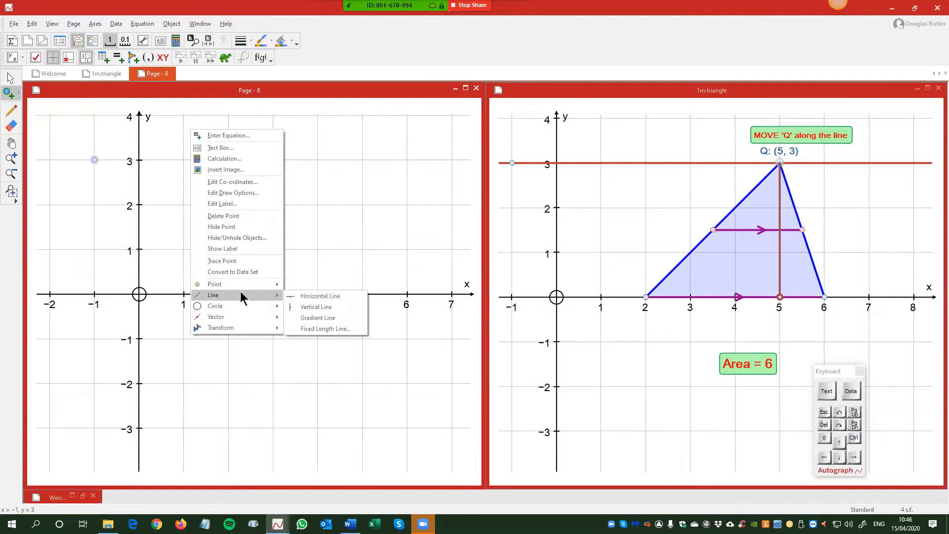
click(320, 295)
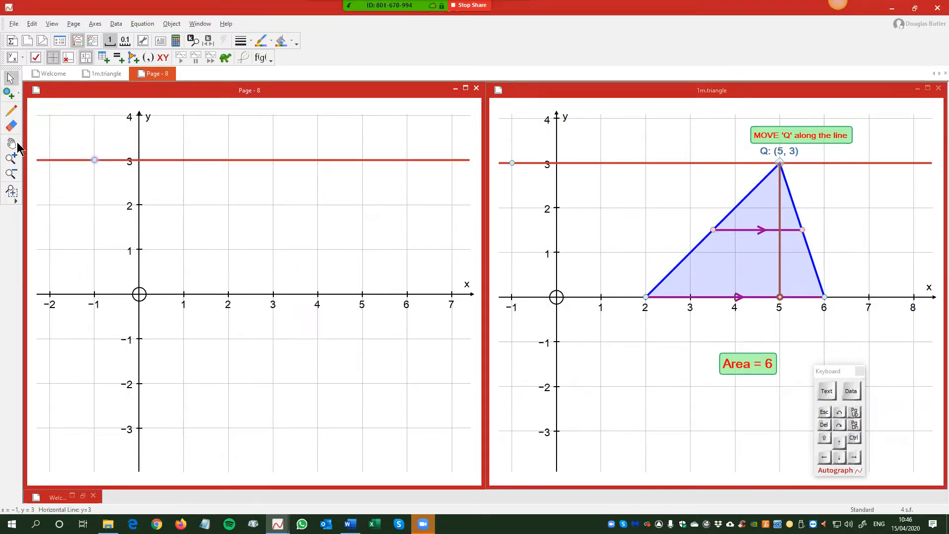
Plot points at (2, 0), at (4, 3) on the horizontal line, and at (6, 0).
click(9, 94)
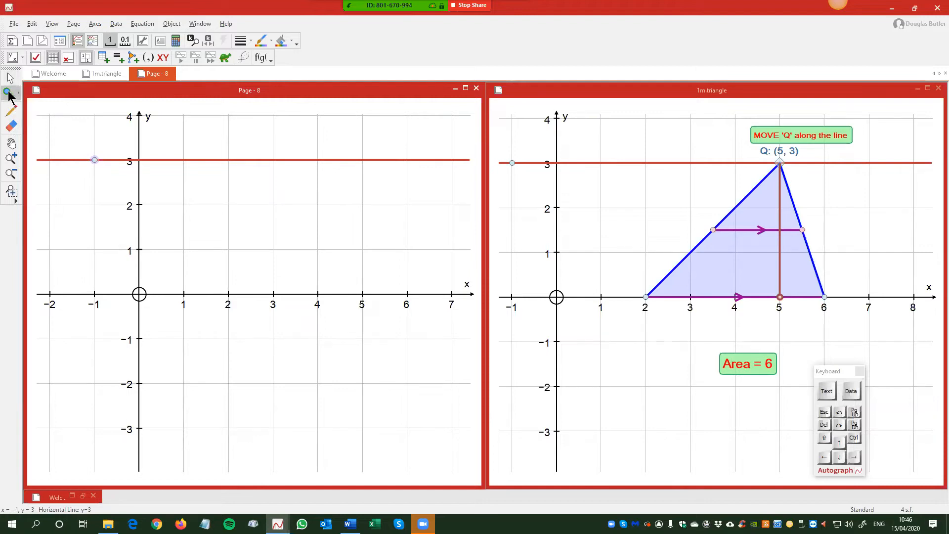
click(228, 294)
click(318, 159)
click(407, 294)
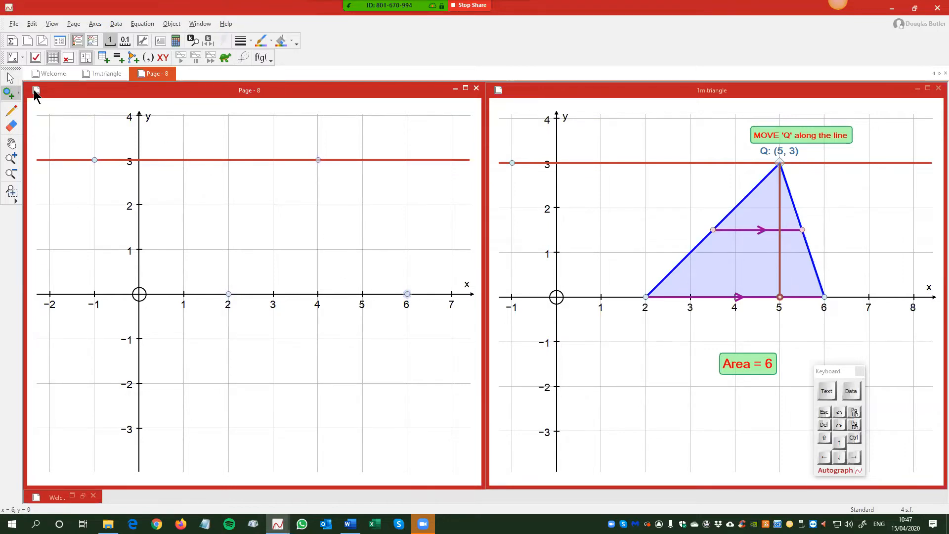
Group the points at (2, 0), (4, 3) and (6, 0) into a triangle and move its apex along the red line to (5, 3).
click(10, 78)
drag(203, 137, 421, 322)
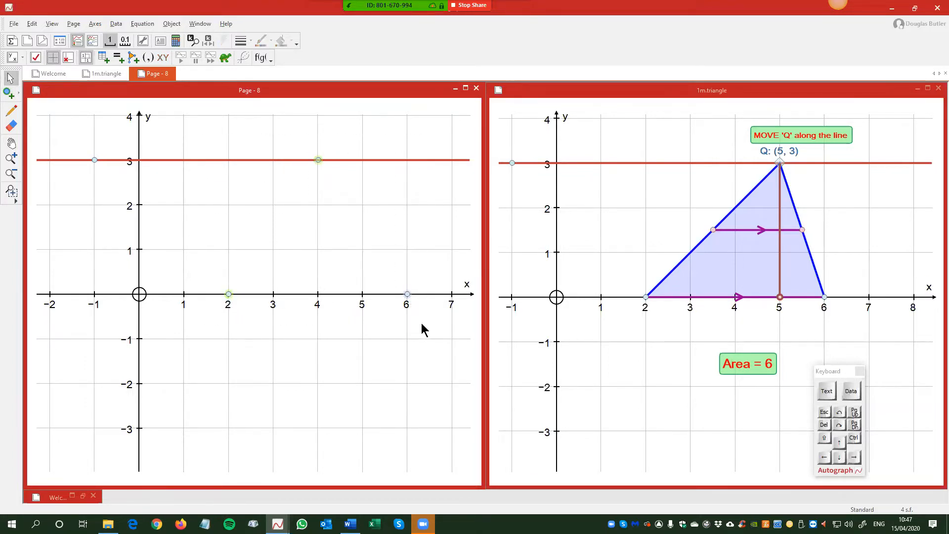
click(317, 159)
right_click(235, 178)
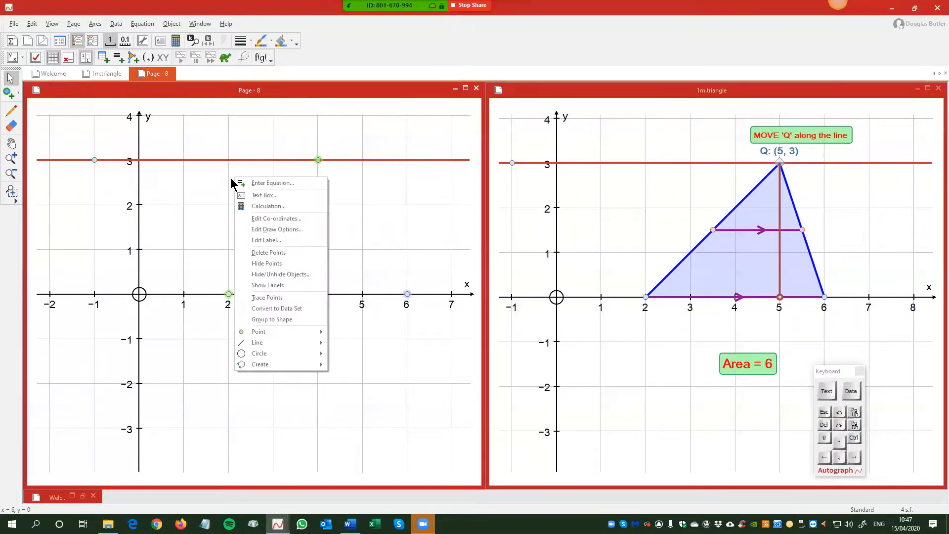
click(274, 320)
click(280, 177)
drag(317, 161, 361, 166)
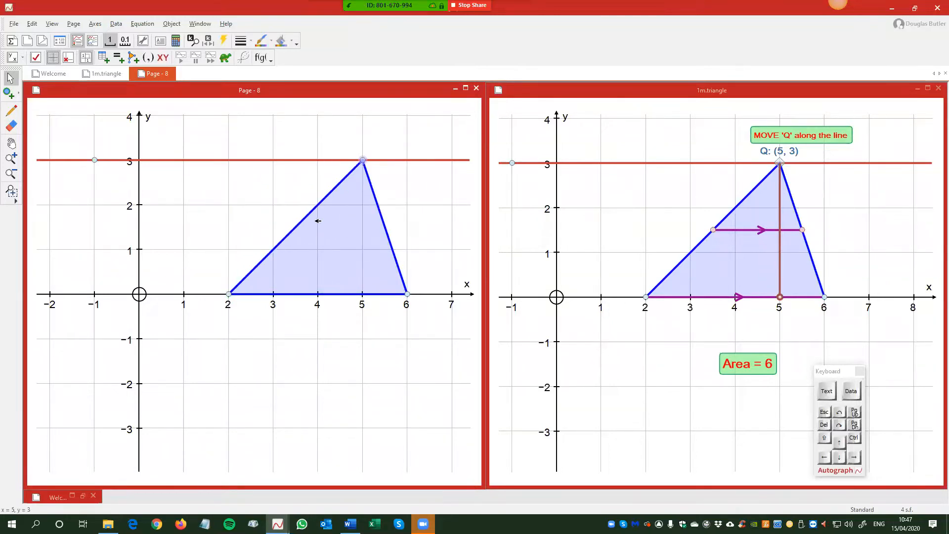
Create the midpoint of the triangle side between (2, 0) and the apex at (5, 3).
mouse_move(228, 292)
mouse_down()
mouse_move(184, 295)
mouse_move(228, 294)
mouse_up()
click(276, 202)
click(364, 159)
right_click(202, 173)
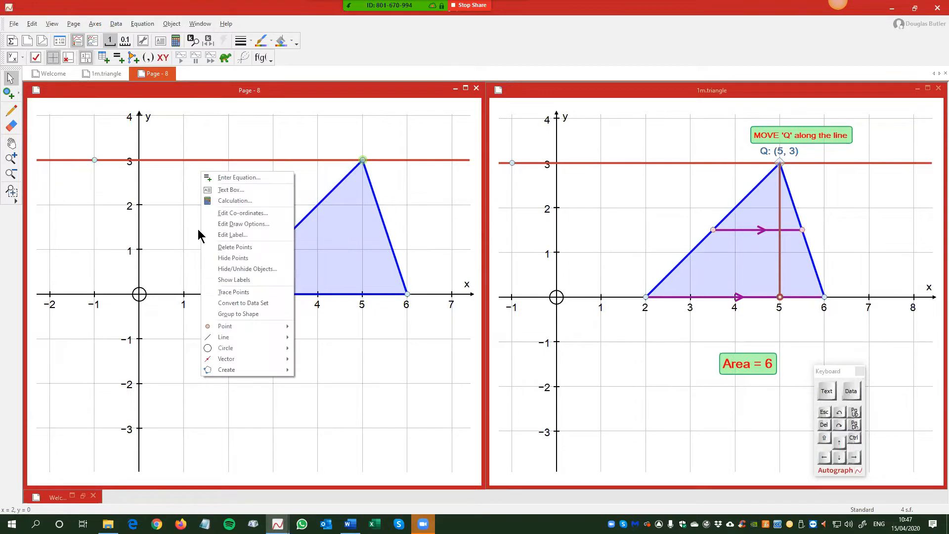
mouse_move(227, 327)
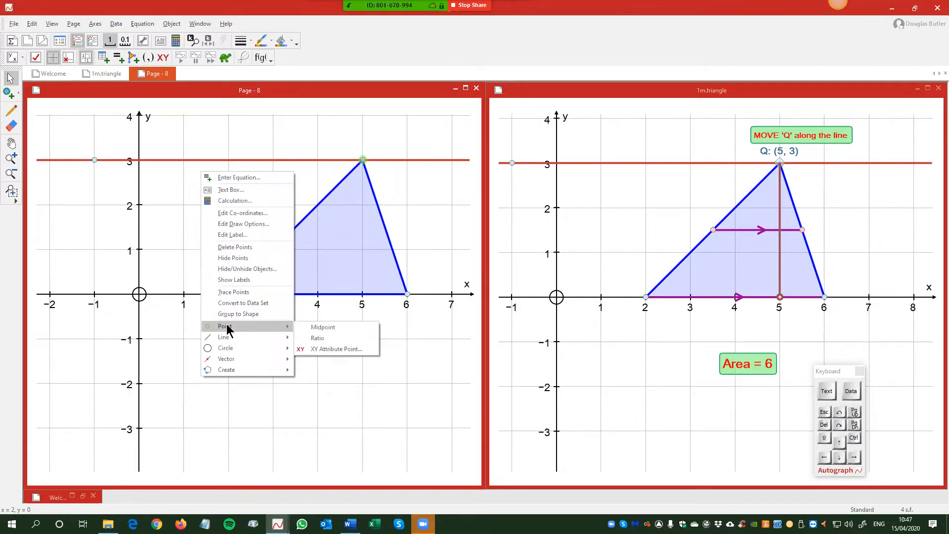
click(329, 329)
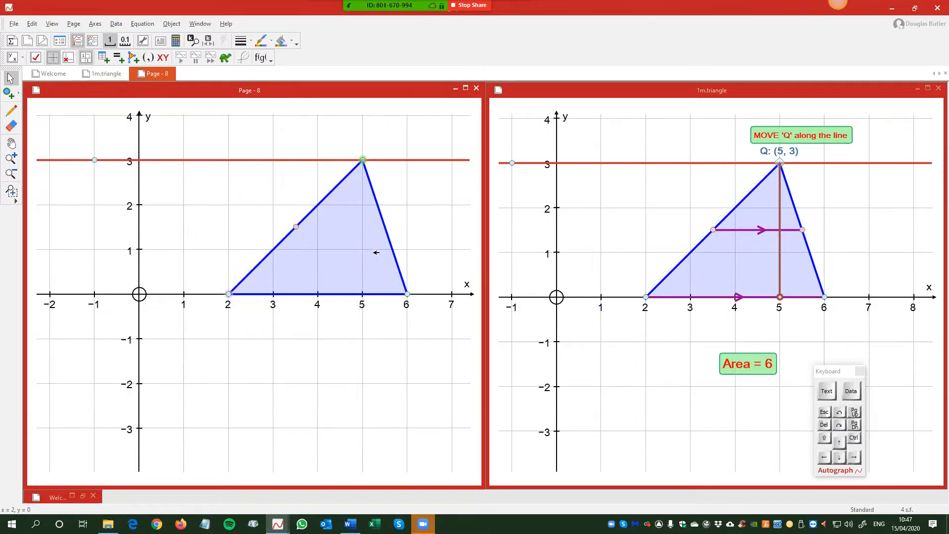
Create the midpoint of the triangle side between (6, 0) and the apex at (5, 3).
click(398, 227)
click(363, 160)
right_click(391, 175)
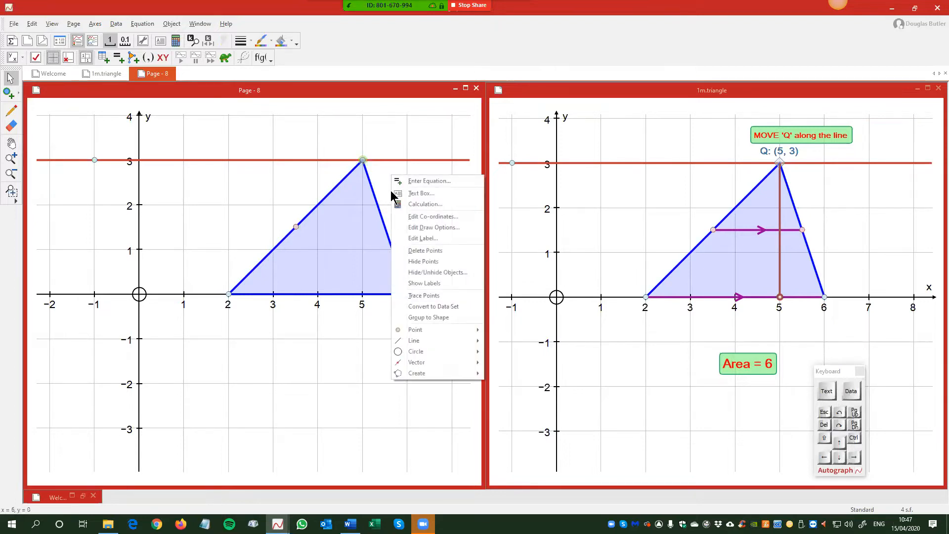
mouse_move(421, 330)
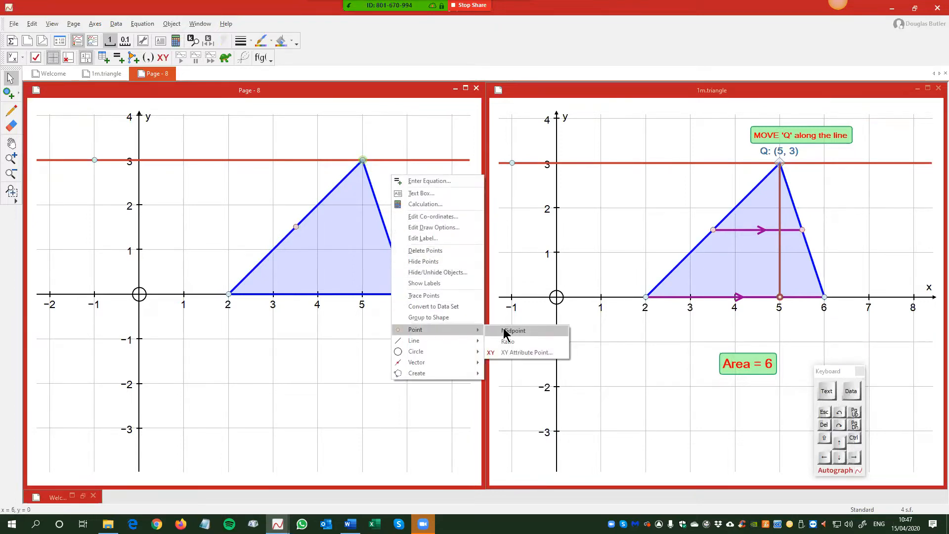
click(510, 331)
click(347, 332)
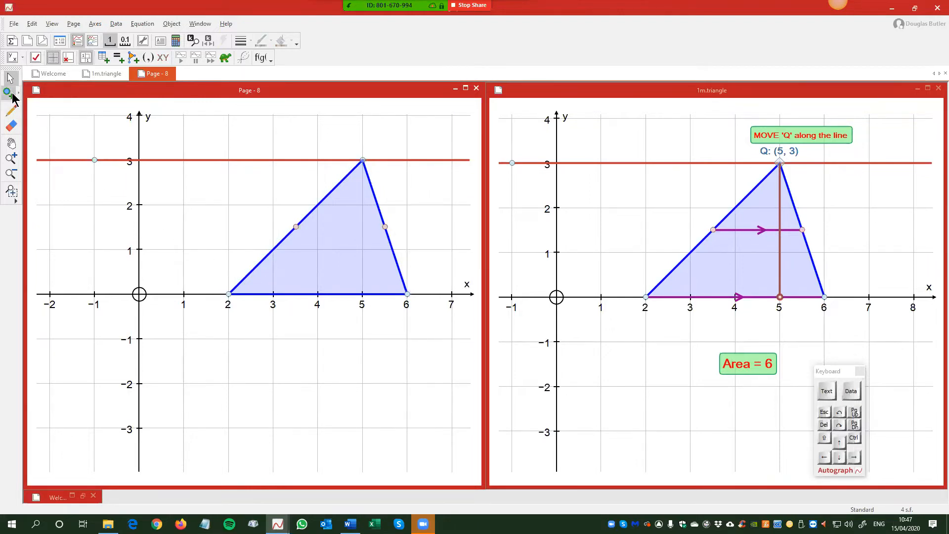
Draw one line segment joining the two midpoints and another along the triangle's base from (2, 0) to (6, 0).
click(10, 93)
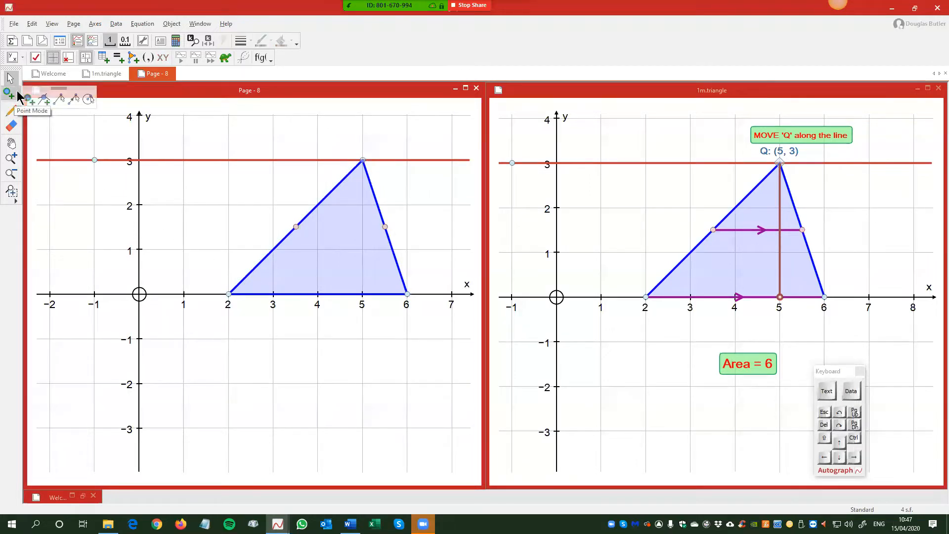
click(58, 102)
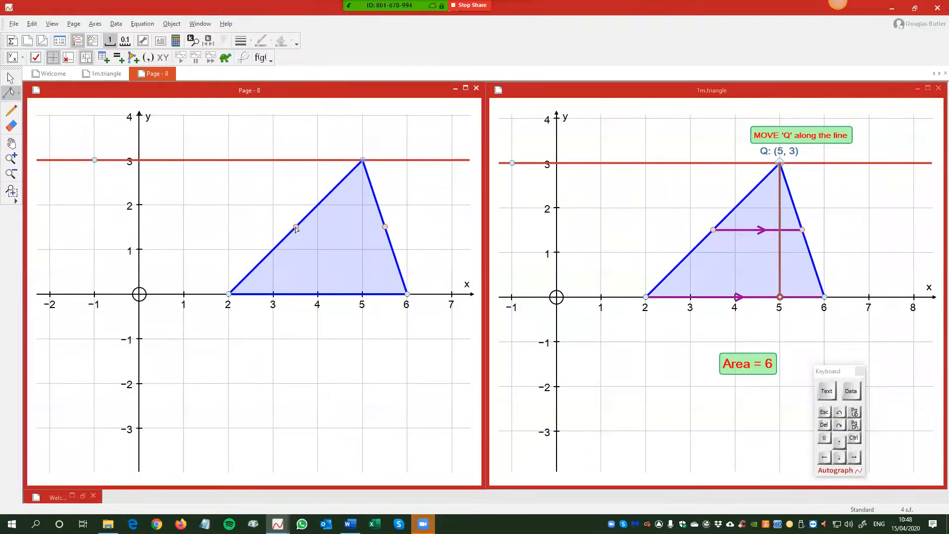
drag(296, 226, 387, 228)
drag(228, 295, 406, 295)
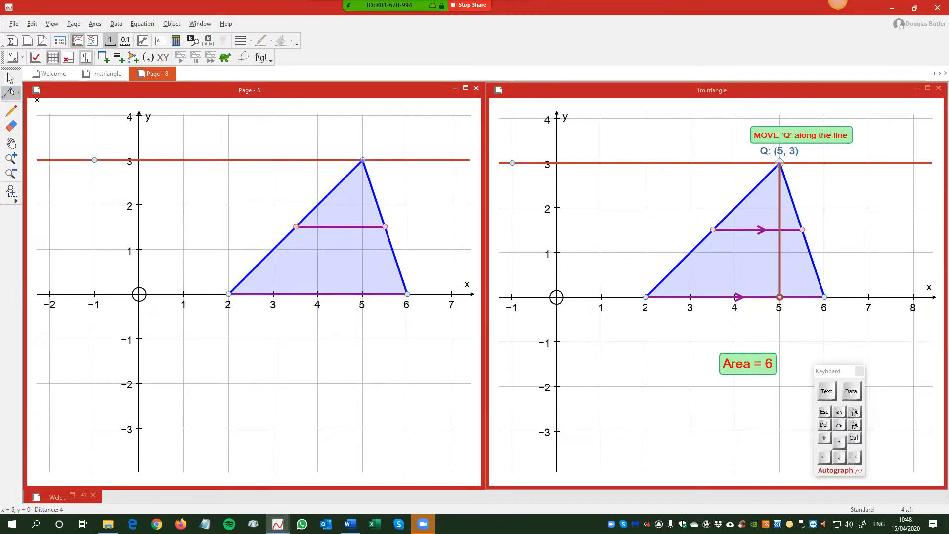
click(10, 77)
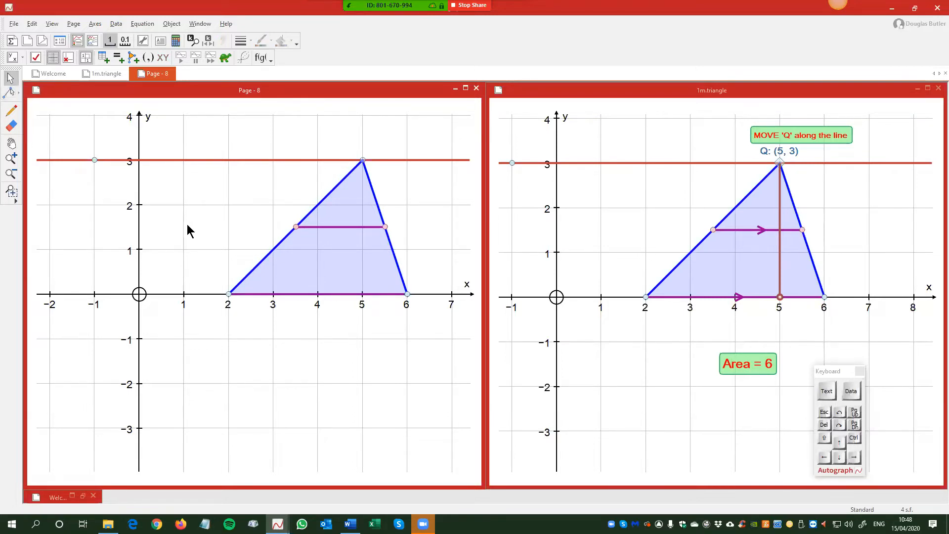
click(326, 228)
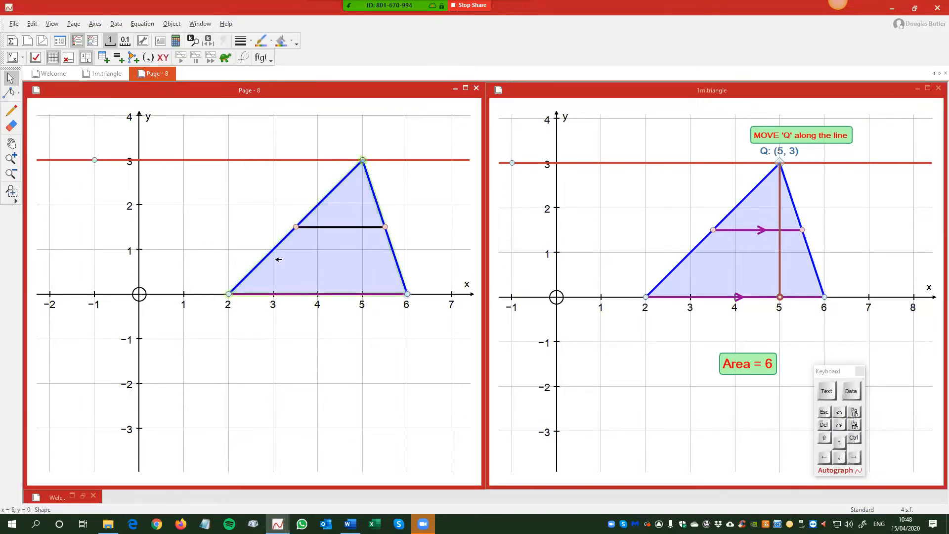
right_click(237, 187)
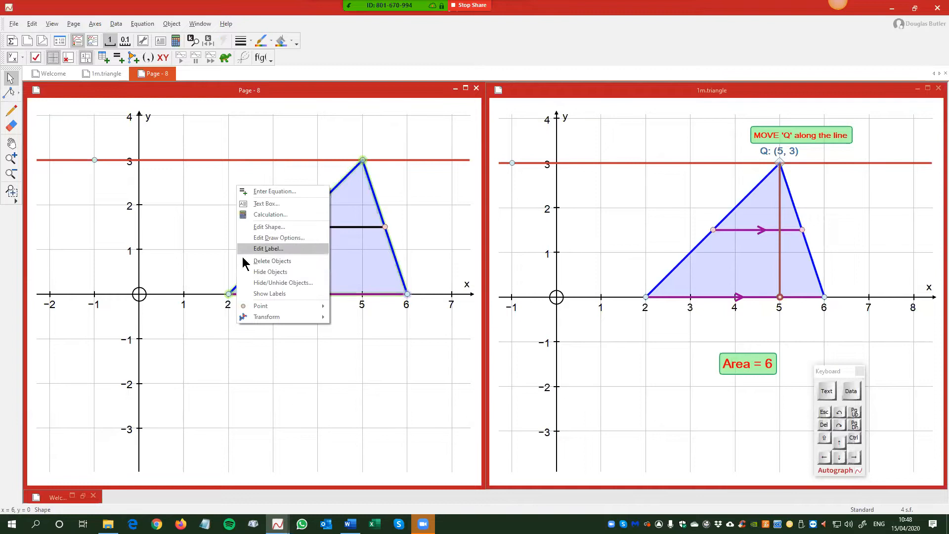
click(414, 230)
click(365, 228)
click(355, 294)
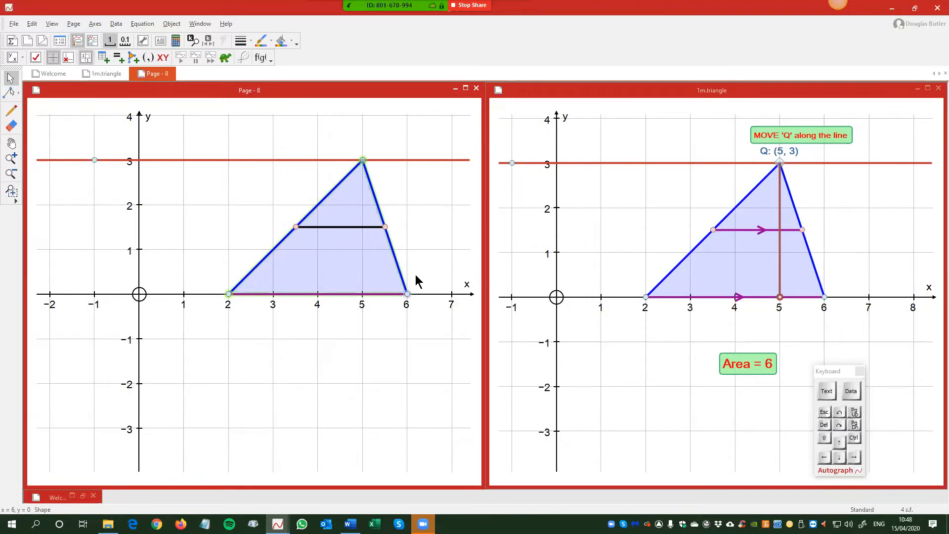
right_click(413, 232)
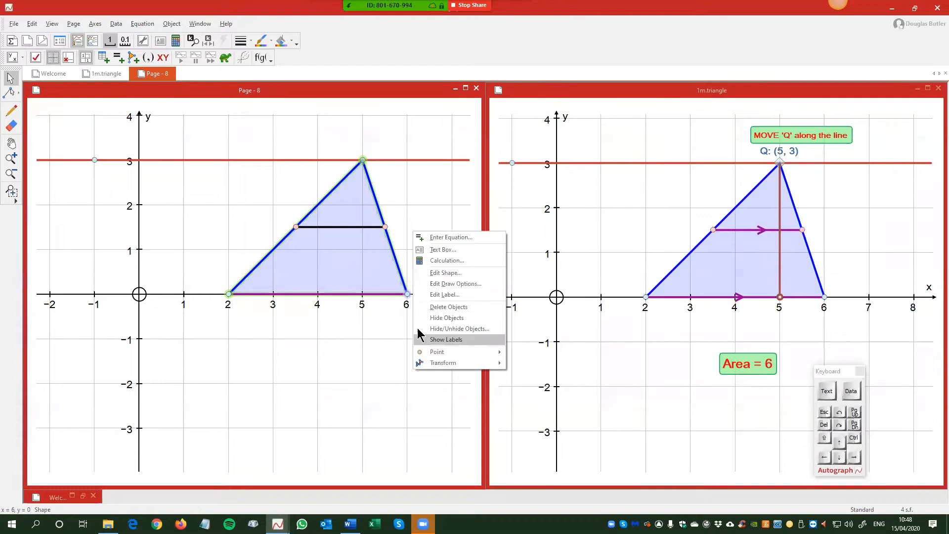
click(388, 312)
Apply the Parallel Test to the base segment and the segment joining the midpoints.
click(361, 294)
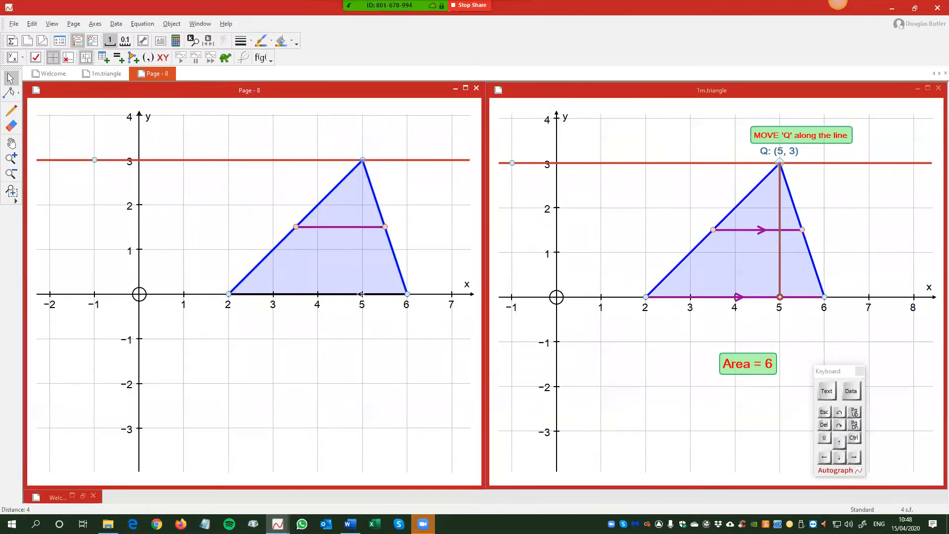
click(343, 226)
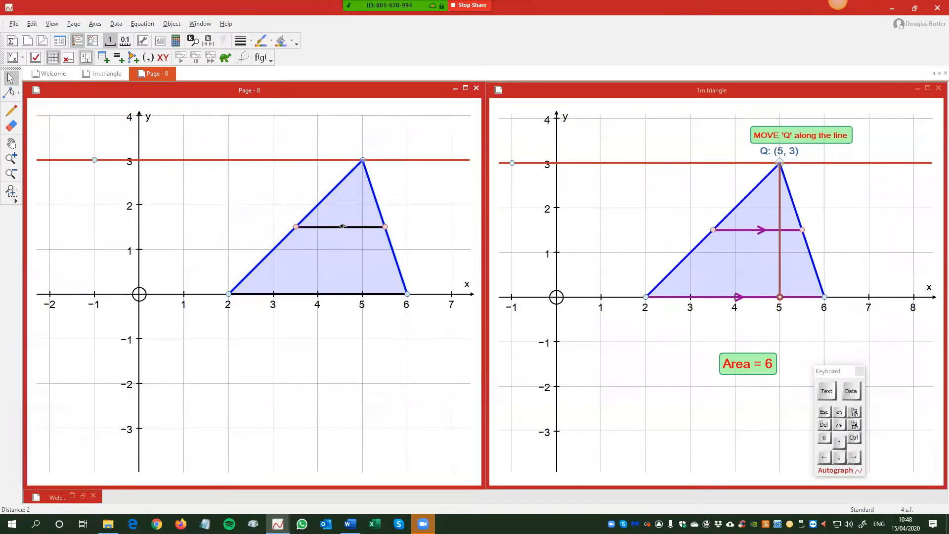
right_click(410, 194)
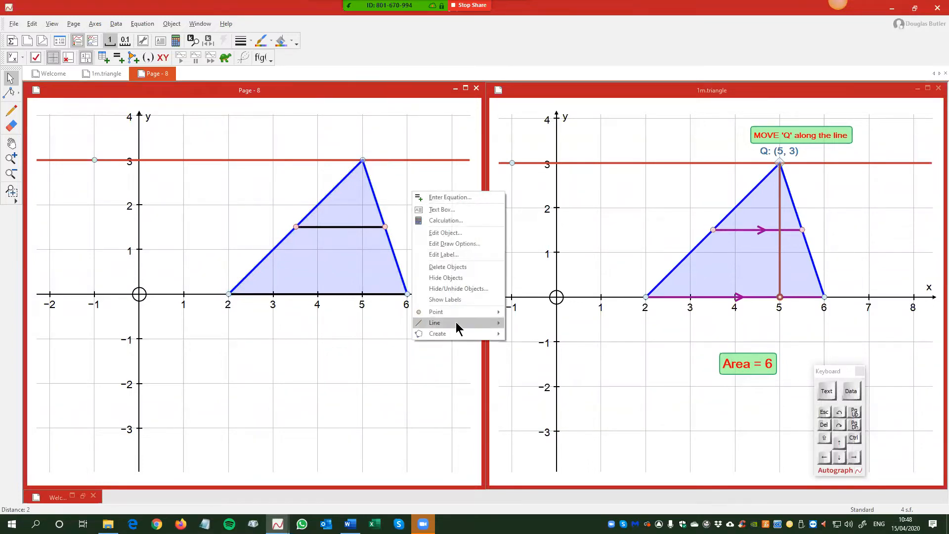
mouse_move(456, 323)
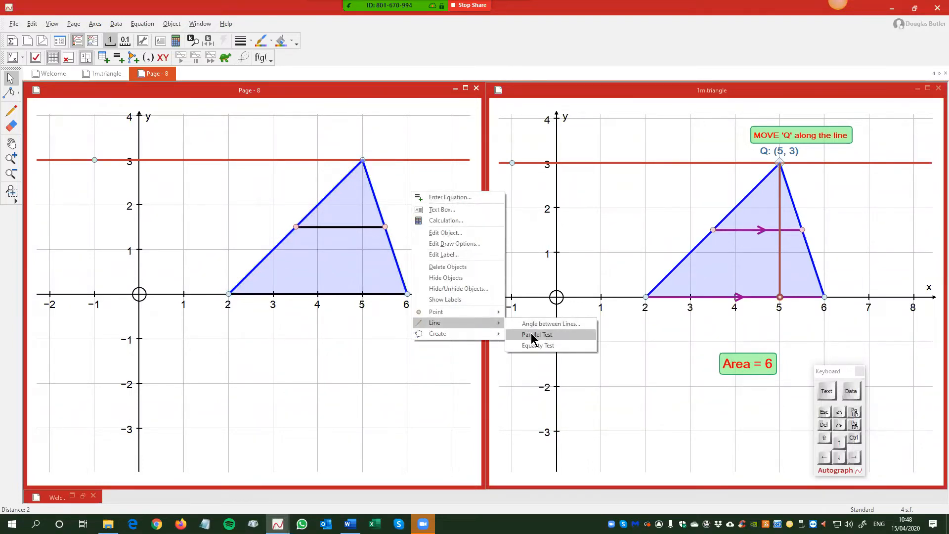
click(532, 336)
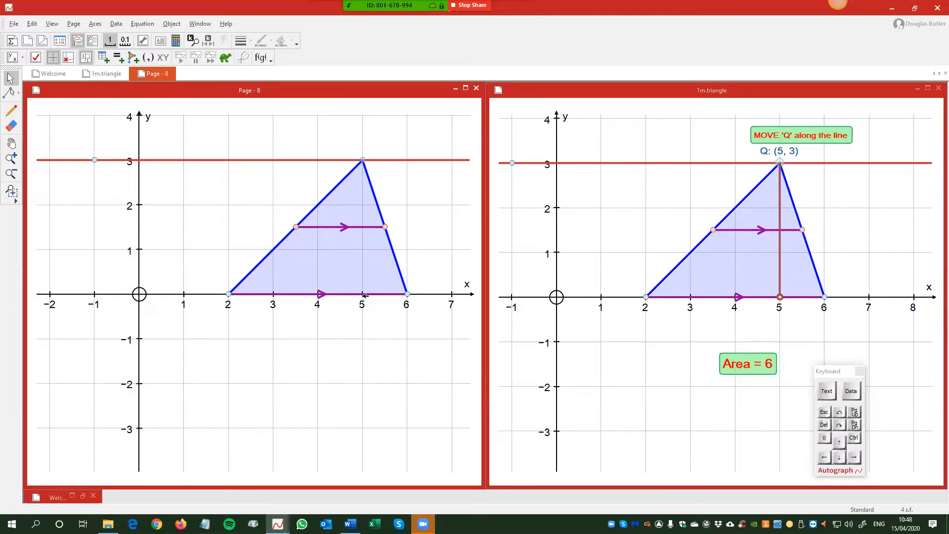
Create the Closest Point on the base segment to the triangle's apex, and move the apex along the red line to (1, 3).
click(364, 159)
shift+click(382, 294)
right_click(193, 191)
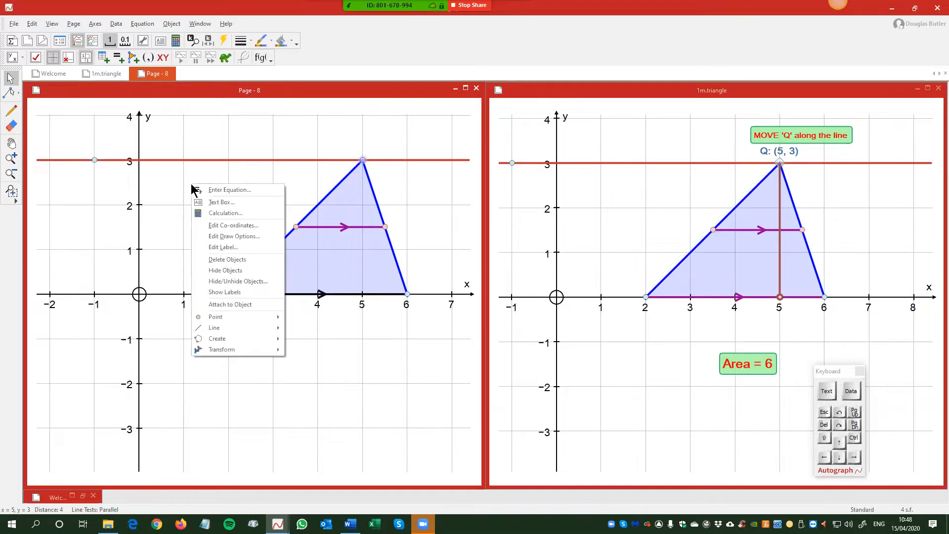
mouse_move(231, 315)
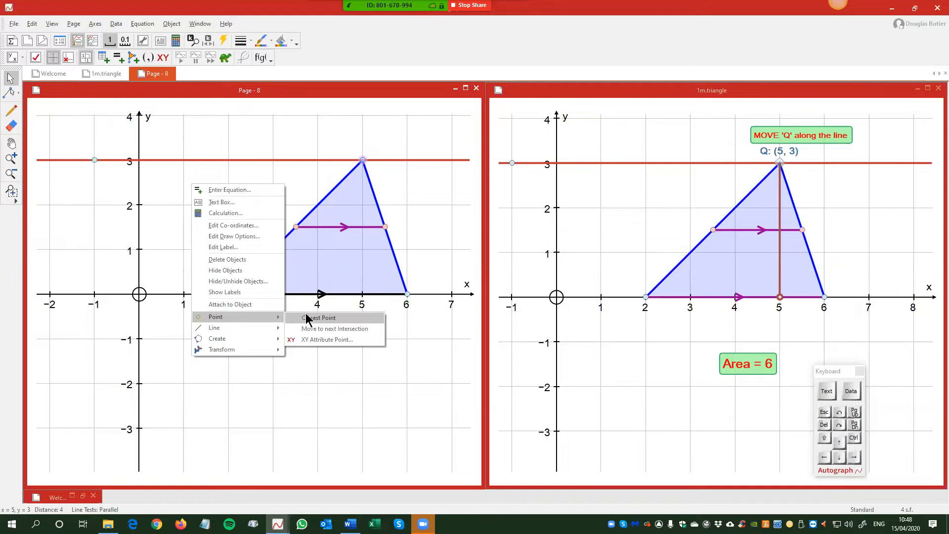
click(319, 323)
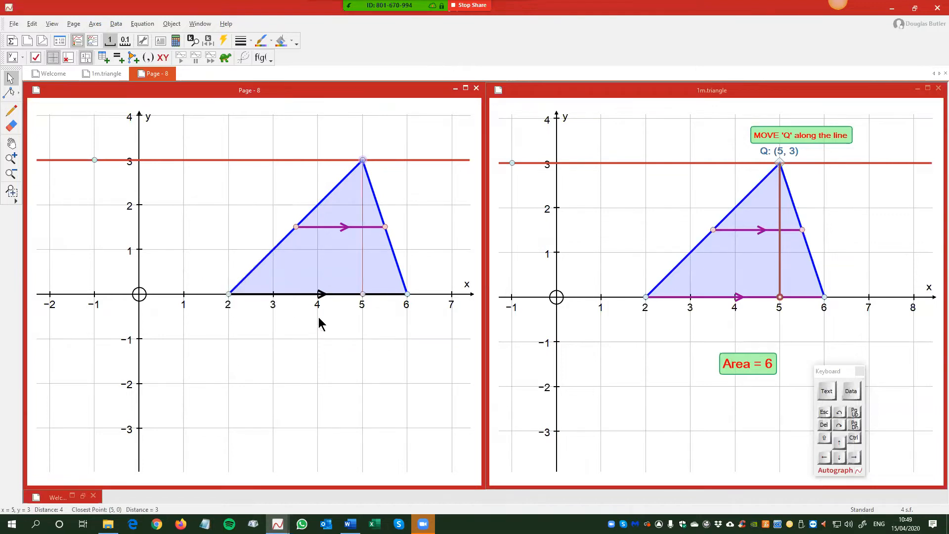
drag(345, 159, 184, 161)
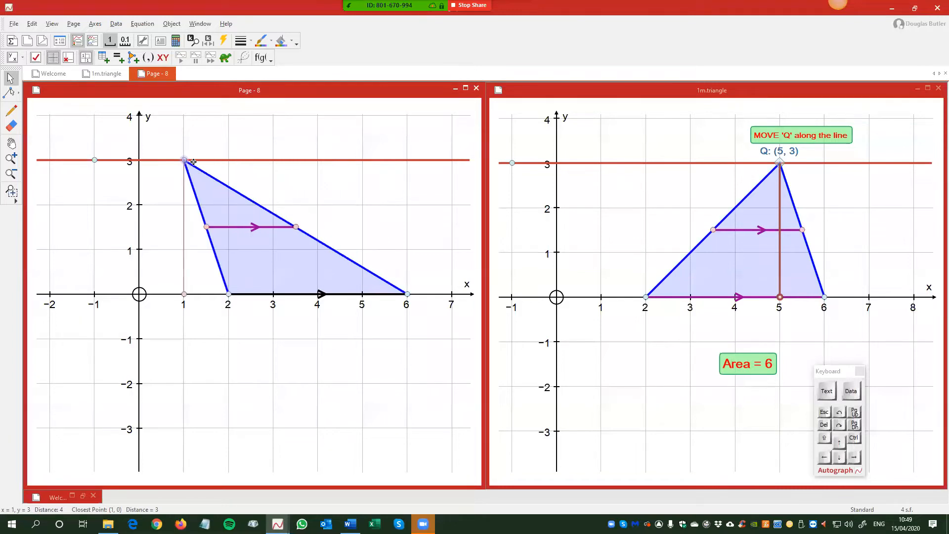
Format the triangle's altitude as a 1½ pt dark red line, and move the apex along the red line, returning it to (1, 3).
click(183, 295)
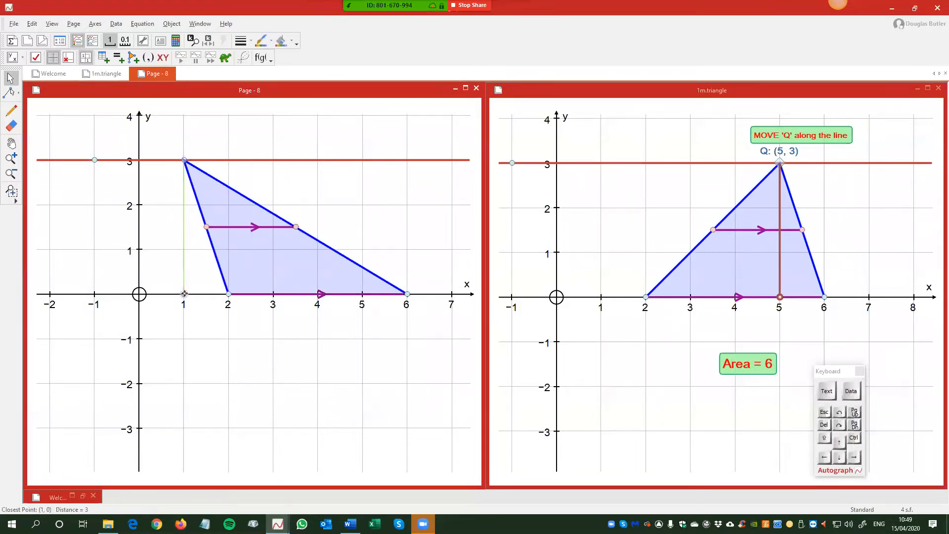
right_click(191, 273)
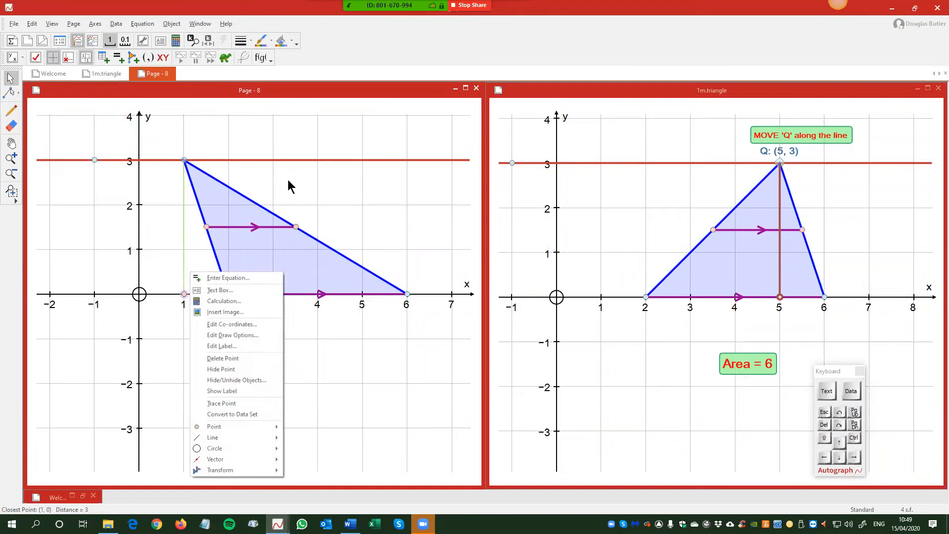
click(242, 43)
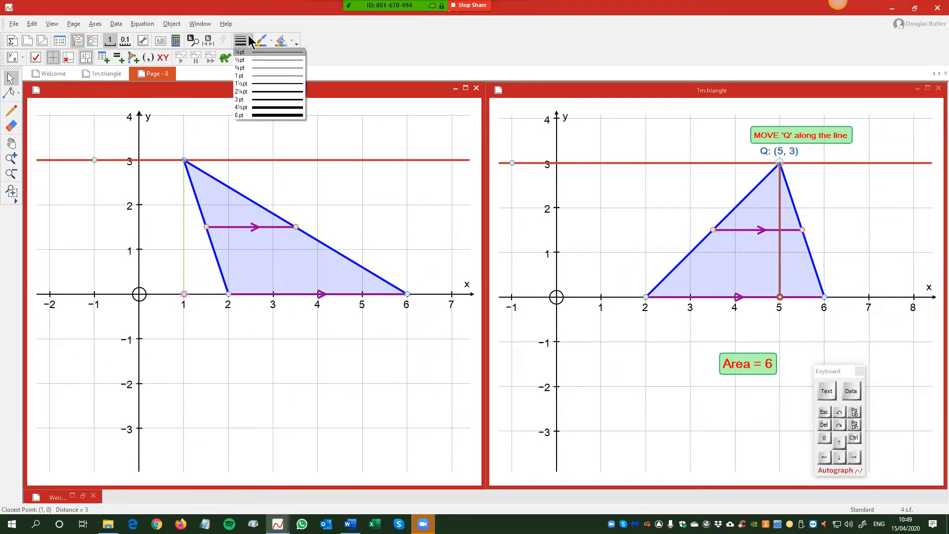
click(262, 85)
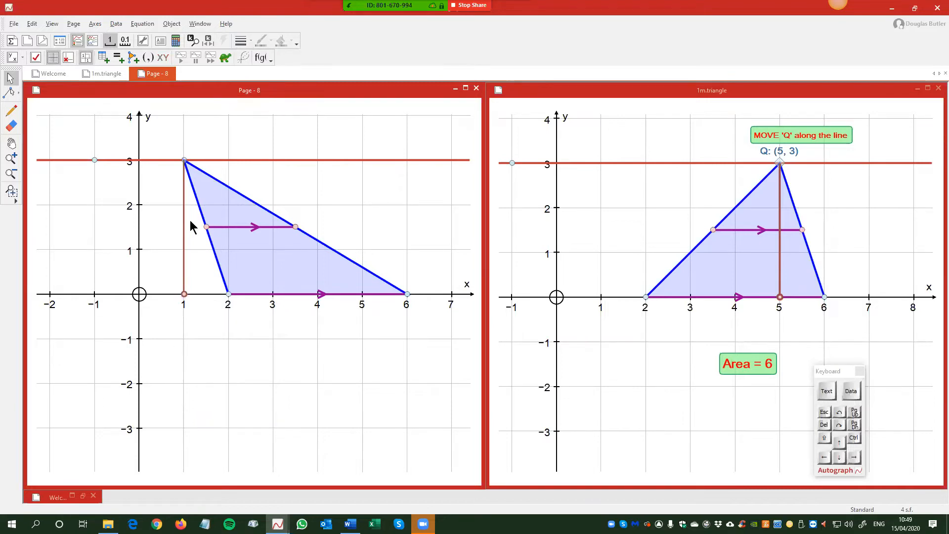
drag(185, 161, 202, 154)
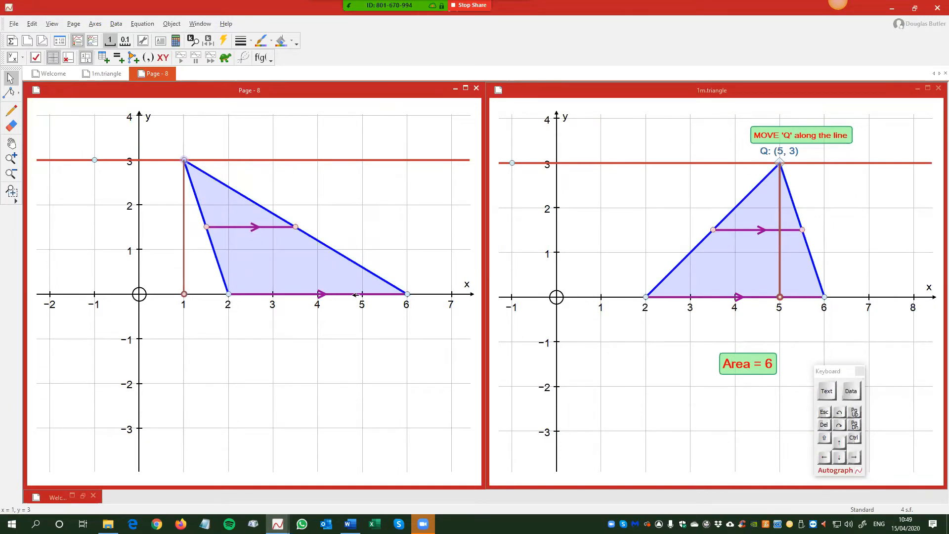
click(310, 333)
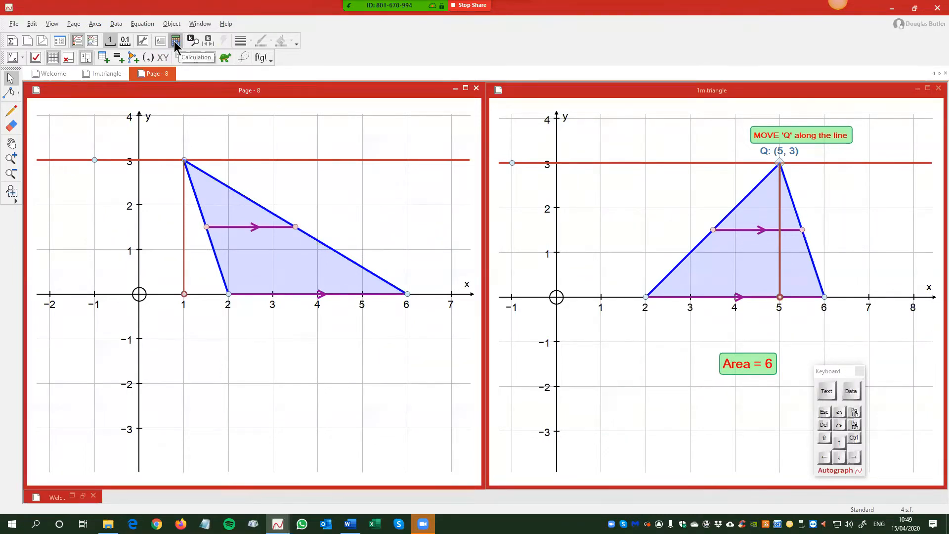
Add a calculation of the large triangle's area with the before text "Area =".
click(191, 47)
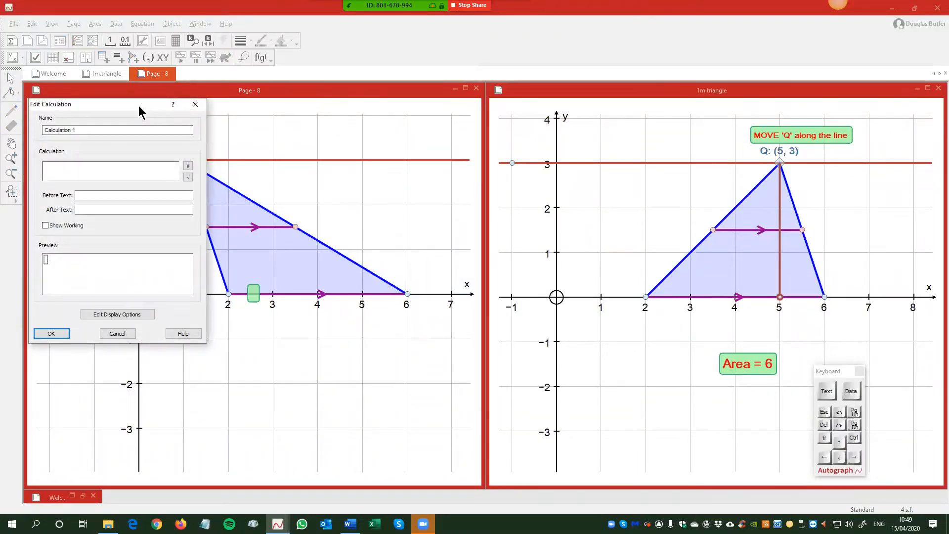
drag(139, 105, 113, 110)
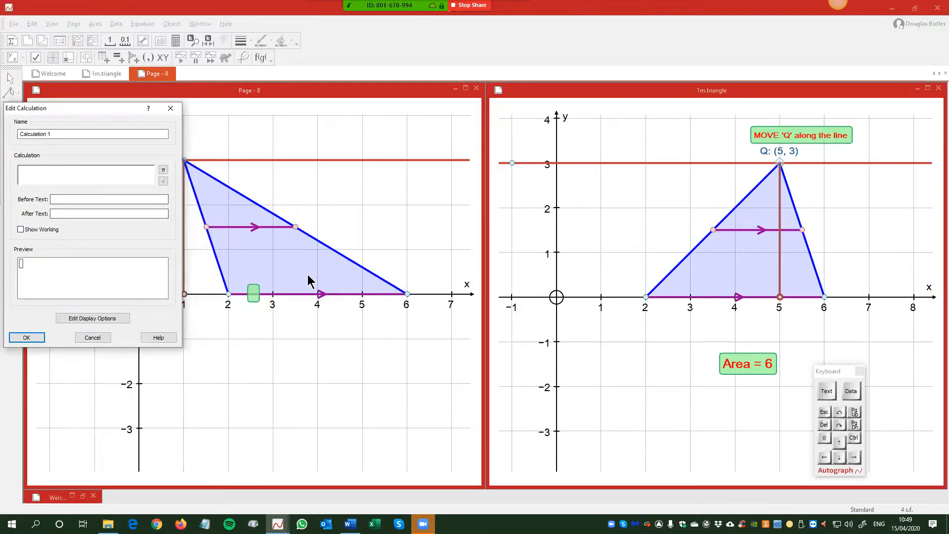
click(279, 249)
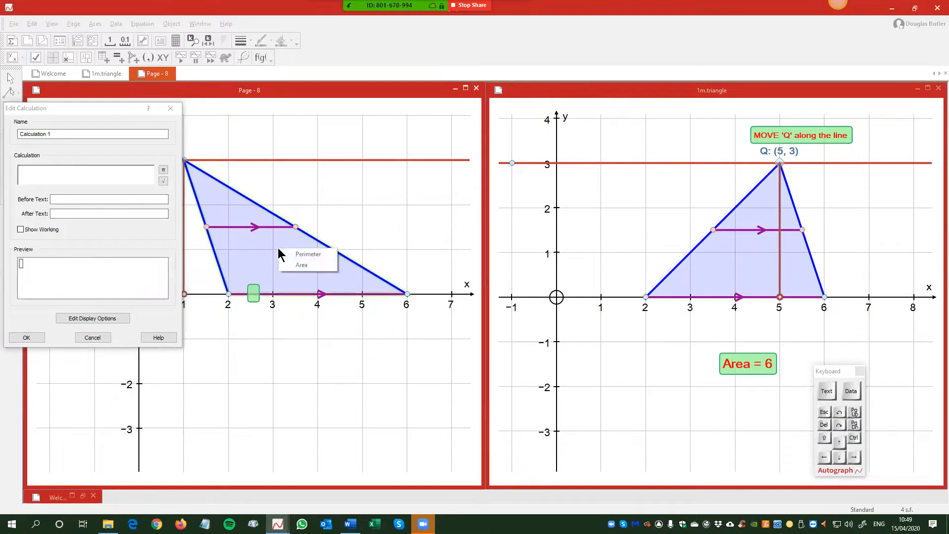
click(302, 265)
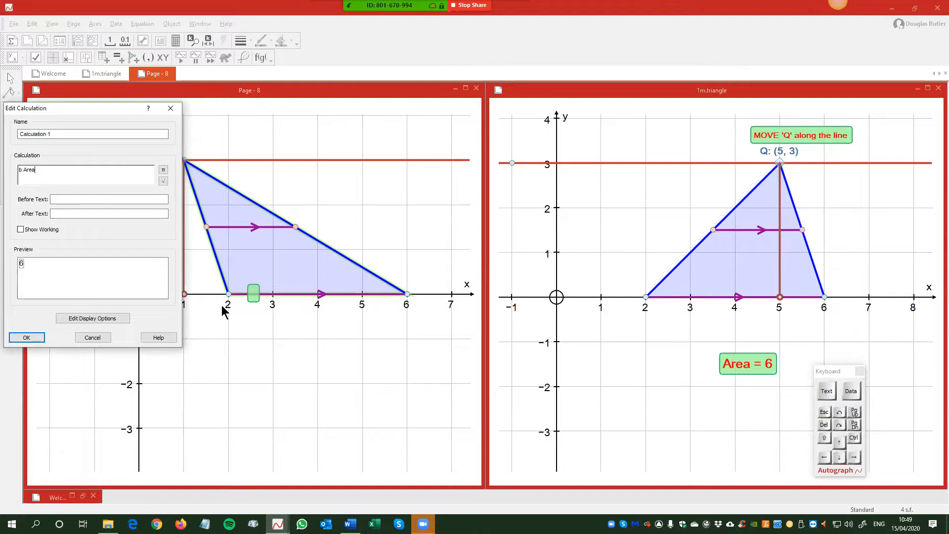
click(64, 200)
text(Area =)
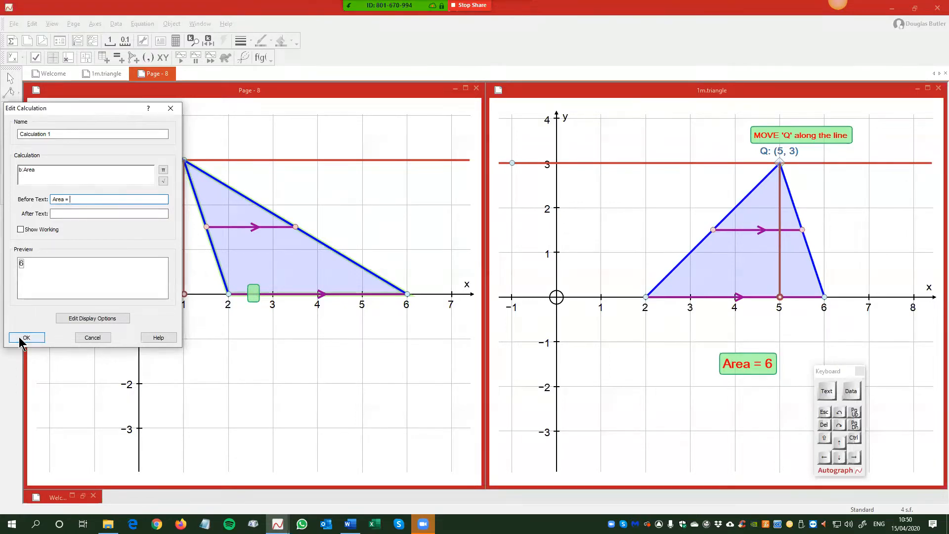
click(35, 338)
Place the area label below the triangle's base, and slide the apex along the red line, ending at (1, 3).
drag(248, 290, 277, 346)
click(229, 309)
click(345, 341)
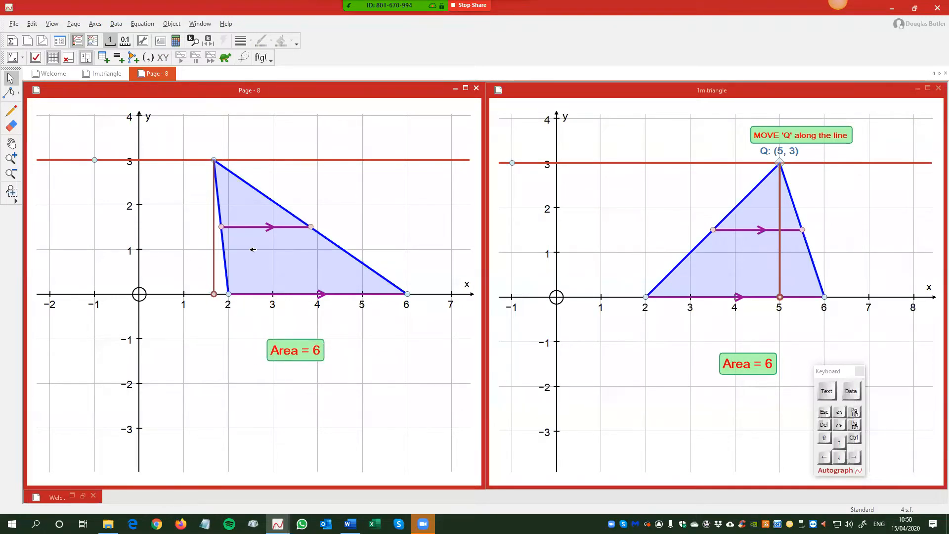
drag(218, 164, 188, 153)
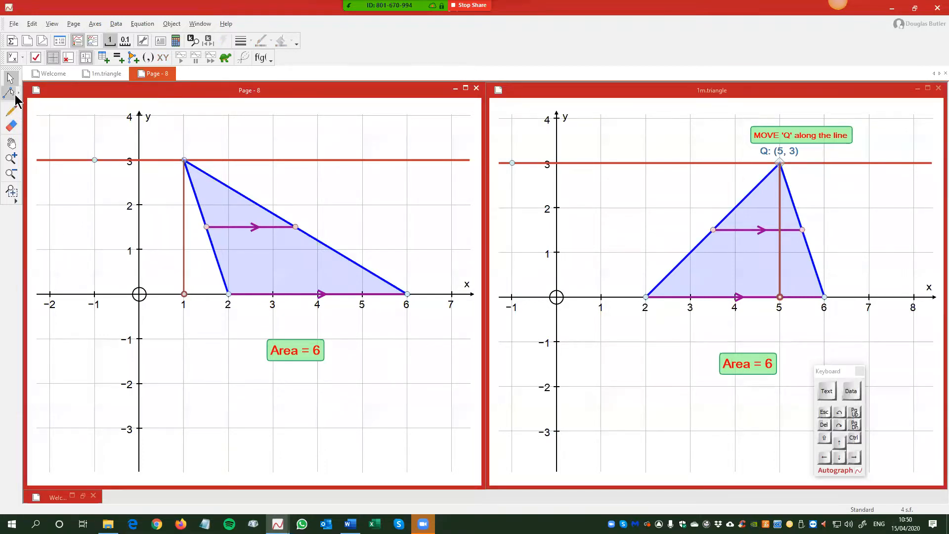
Plot three free points at (4, -3), (5, -1) and (7, -3) below the large triangle.
click(17, 95)
click(28, 96)
click(318, 428)
click(363, 339)
click(451, 427)
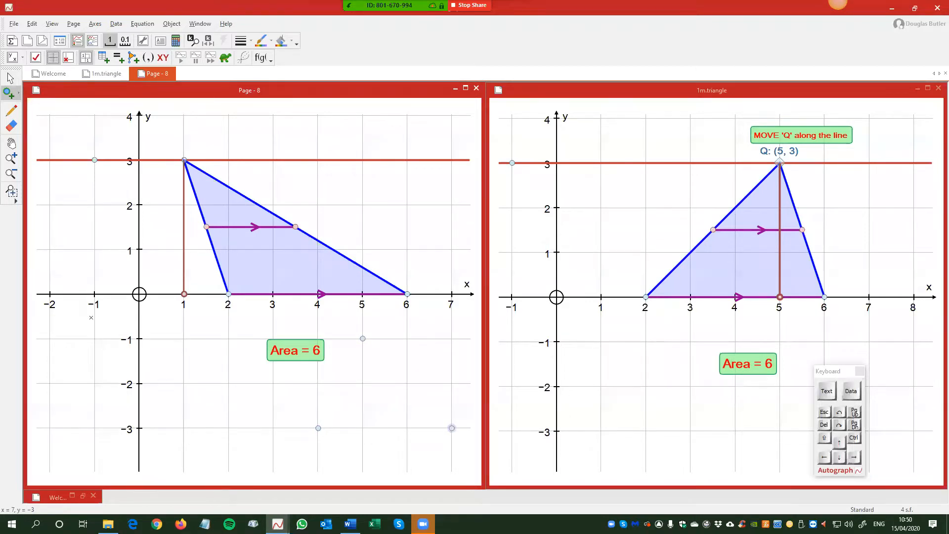
Draw a line segment from (4, -3) to (7, -3).
click(16, 95)
click(59, 99)
drag(323, 435, 437, 436)
click(9, 78)
click(370, 383)
Create the Closest Point on the lower segment to the free point at (5, -1).
click(362, 339)
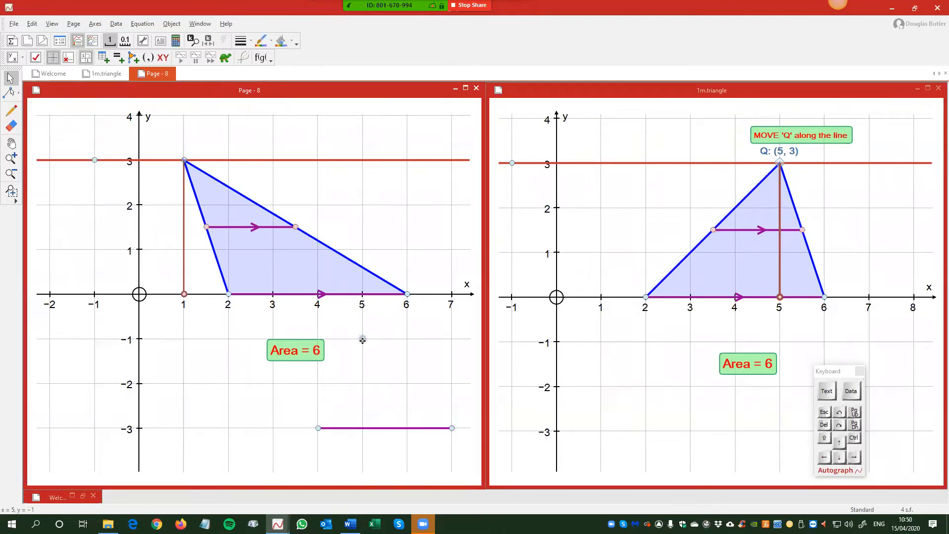
click(382, 428)
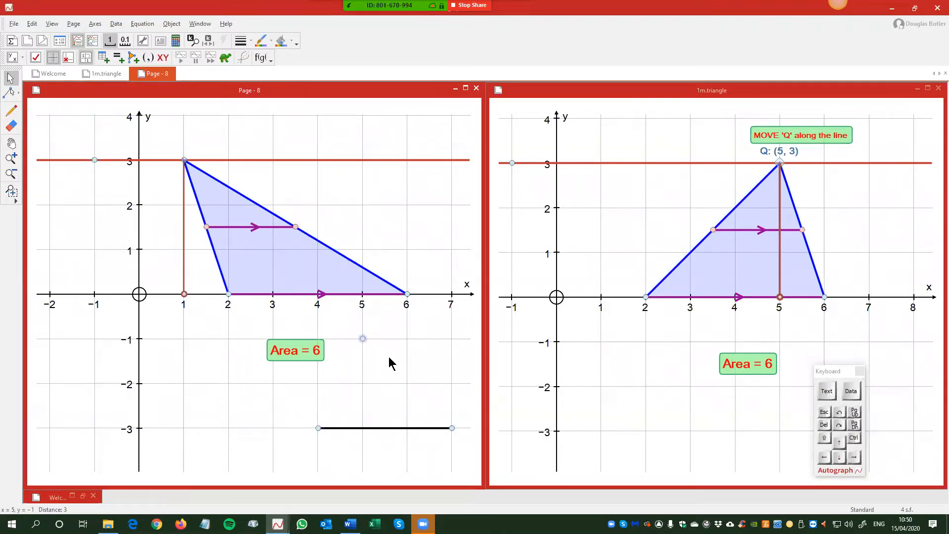
right_click(391, 333)
mouse_move(430, 270)
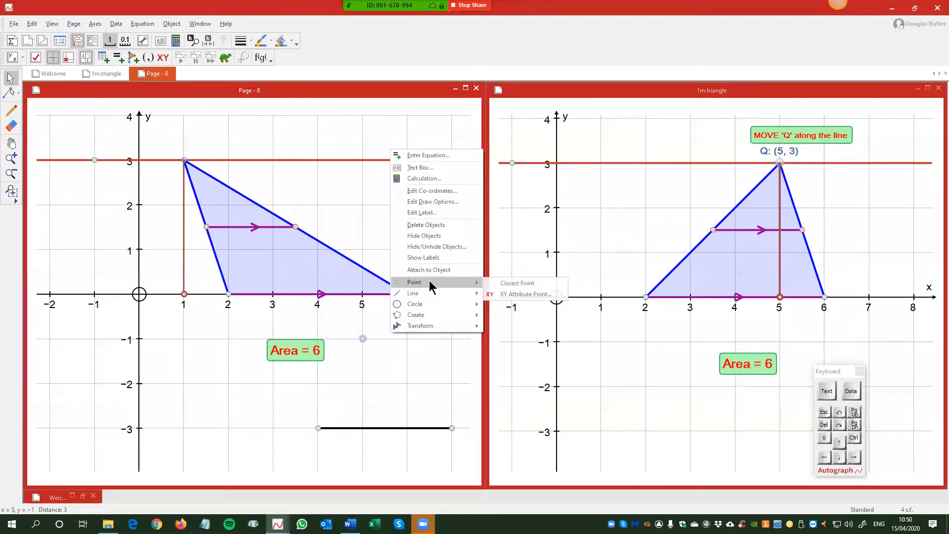
click(522, 285)
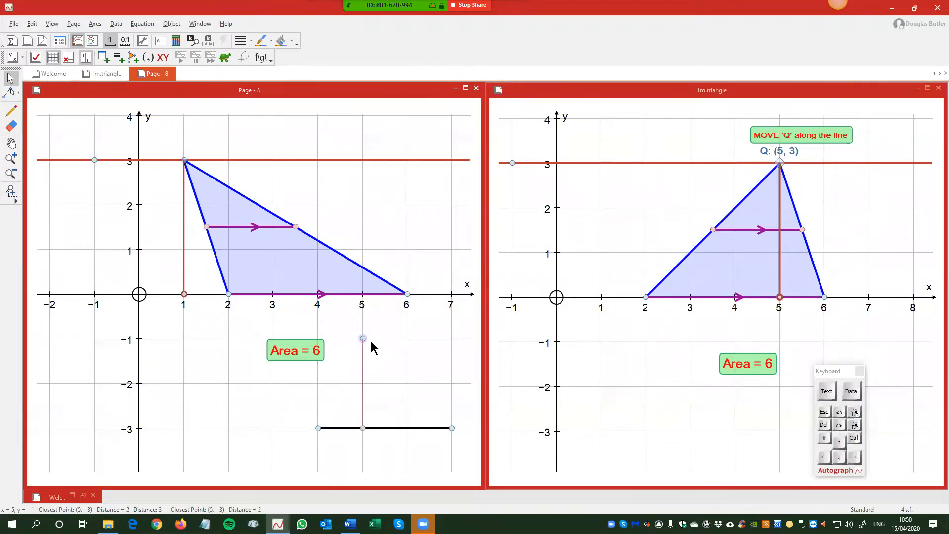
mouse_move(363, 339)
mouse_down()
mouse_move(418, 339)
mouse_move(346, 339)
mouse_move(403, 339)
mouse_move(363, 339)
mouse_up()
Group the points (4, -3), (5, -1) and (7, -3) into a triangle shape.
click(297, 412)
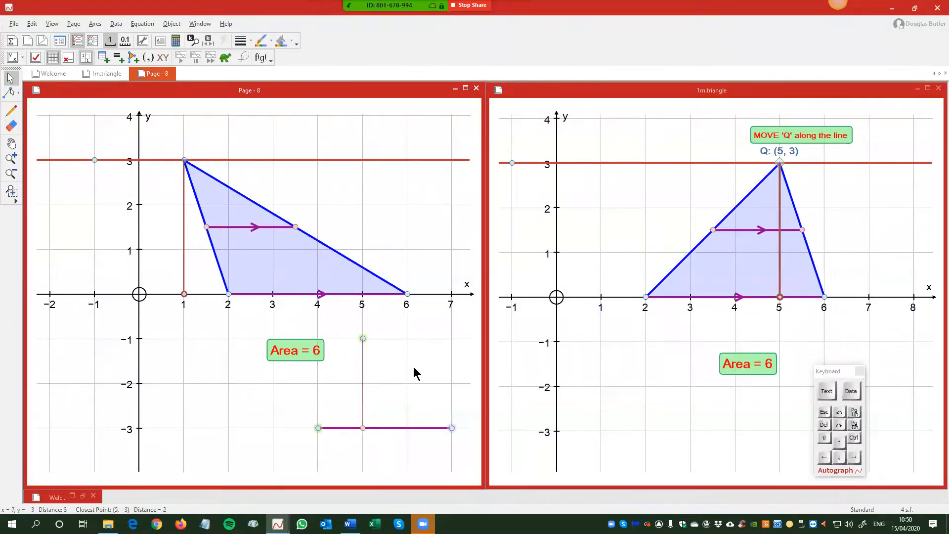
right_click(393, 335)
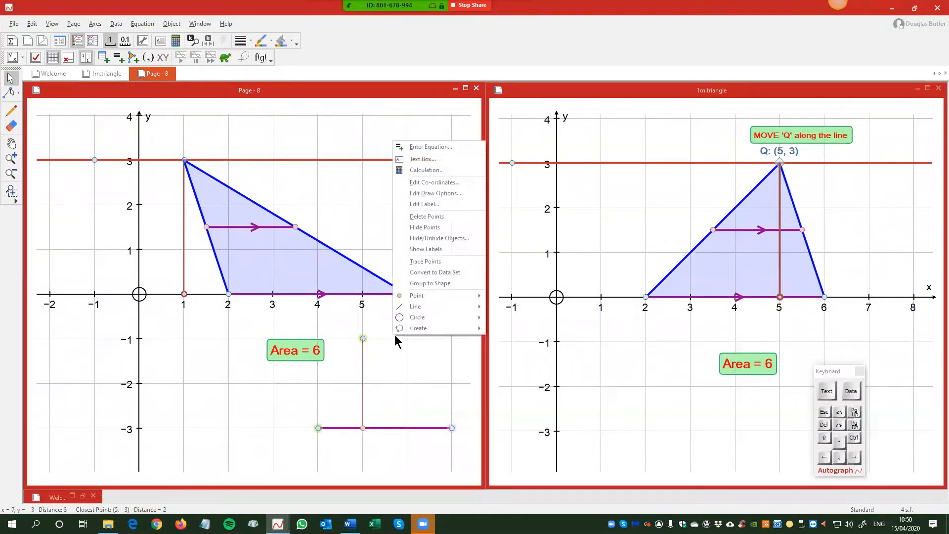
click(439, 284)
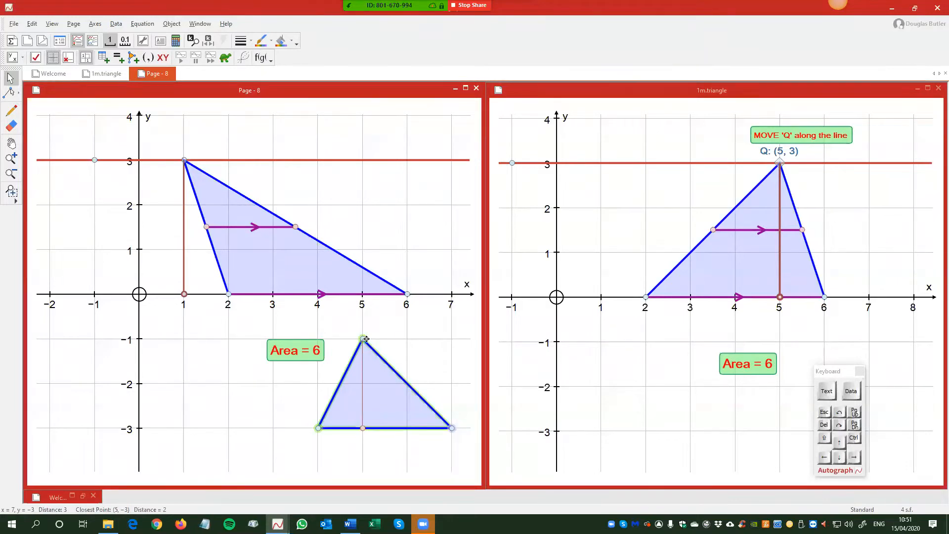
click(413, 352)
Move the small triangle's apex to (6, -1).
mouse_move(362, 338)
mouse_down()
mouse_move(417, 339)
mouse_move(361, 339)
mouse_up()
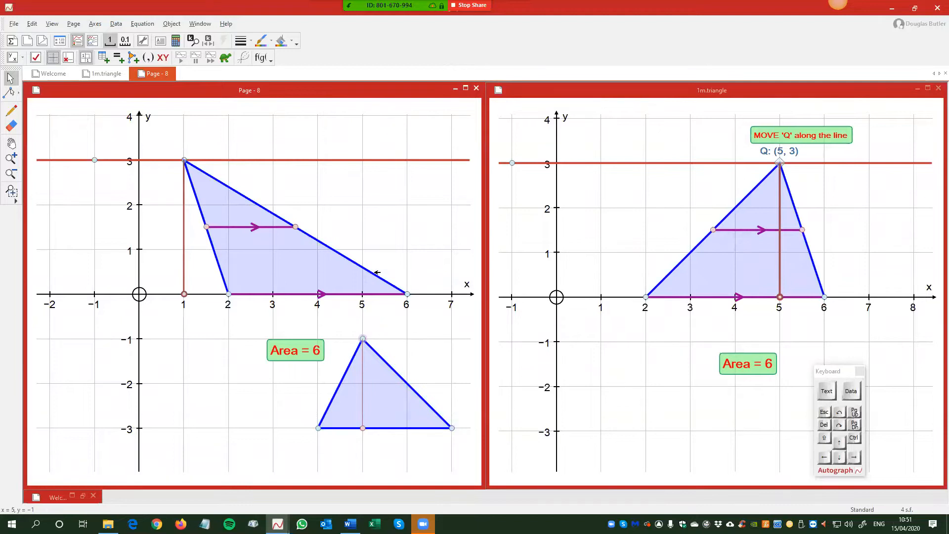
click(357, 217)
mouse_move(363, 339)
mouse_down()
mouse_move(408, 339)
mouse_move(188, 336)
mouse_move(432, 337)
mouse_move(396, 337)
mouse_up()
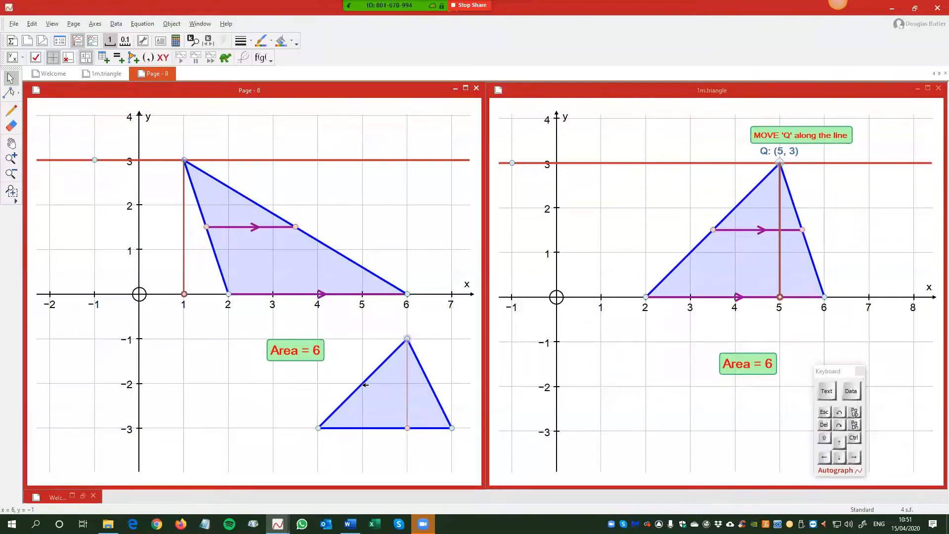
Create the midpoint of the small triangle's side between (4, -3) and the apex at (6, -1).
click(285, 410)
click(317, 428)
right_click(198, 351)
mouse_move(230, 305)
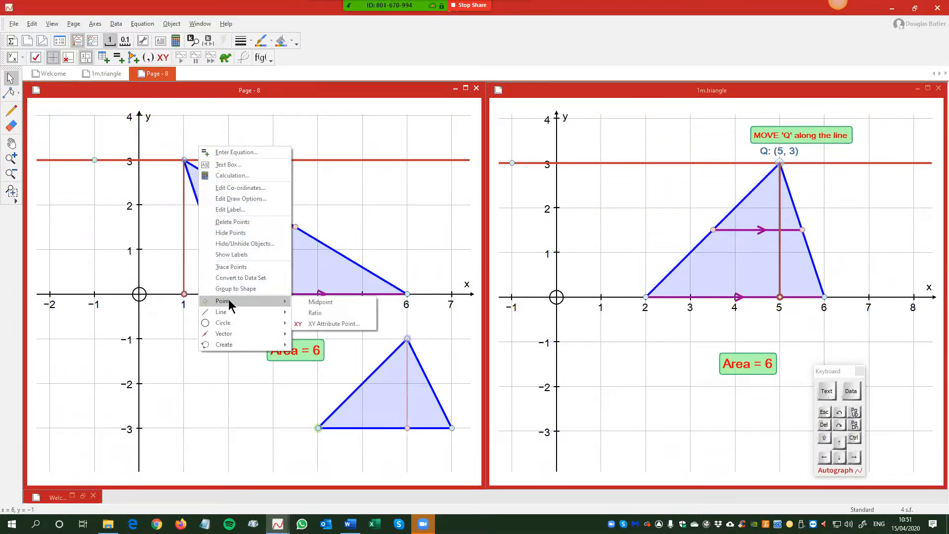
click(344, 305)
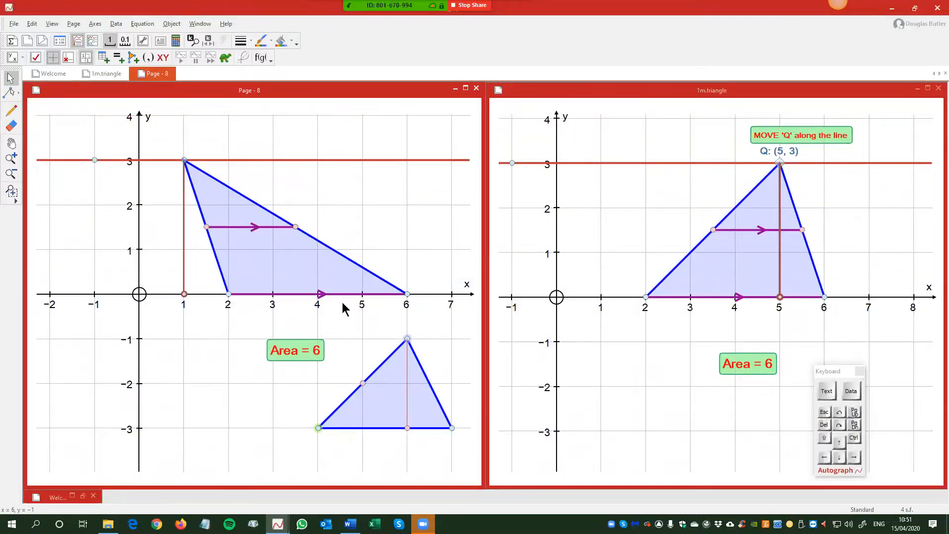
Create the midpoint of the small triangle's side between the apex at (6, -1) and (7, -3).
click(447, 365)
click(407, 340)
click(452, 428)
right_click(422, 323)
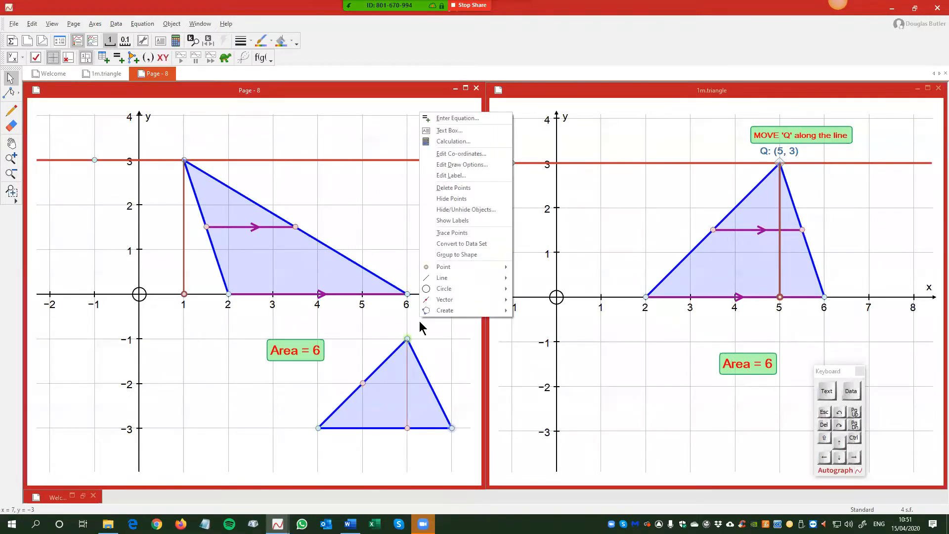
mouse_move(479, 267)
click(541, 268)
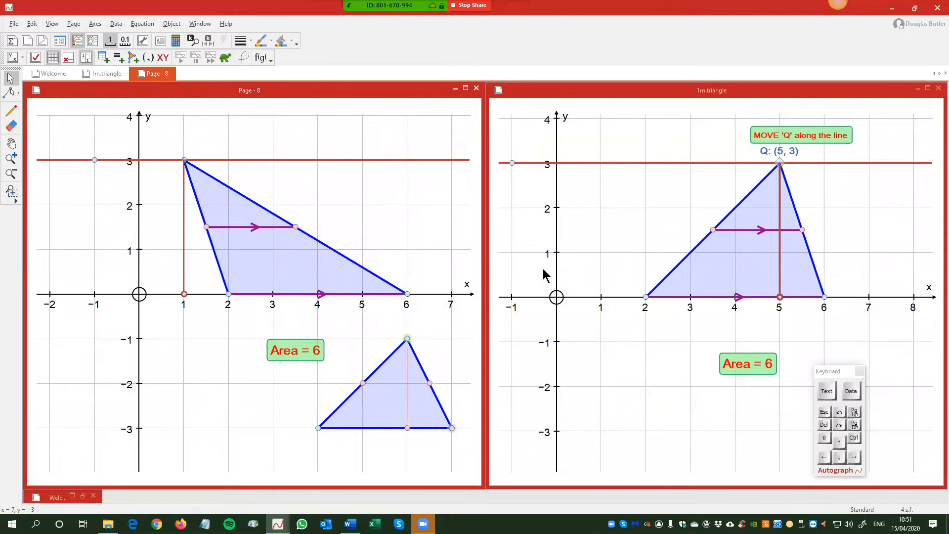
click(271, 405)
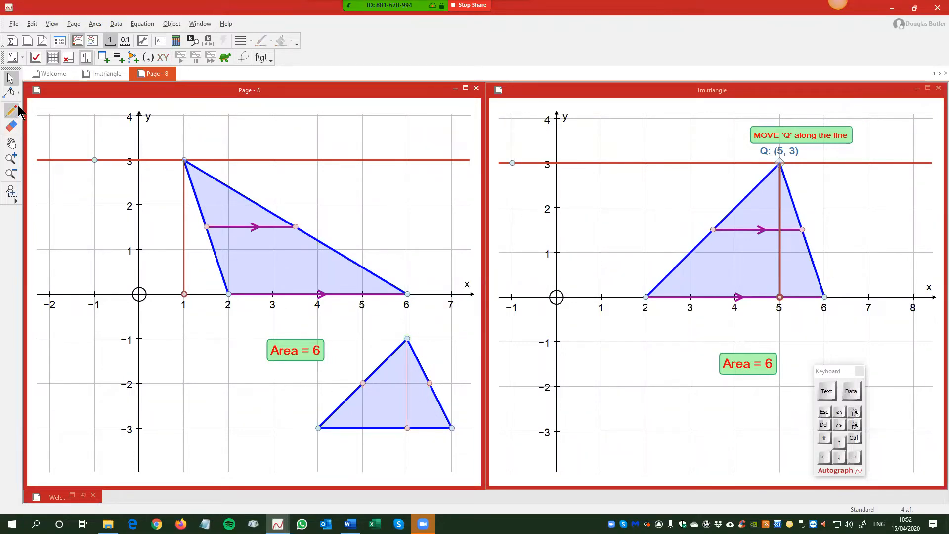
Draw one line segment joining the small triangle's two midpoints and another along its base from (4, -3) to (7, -3).
click(9, 92)
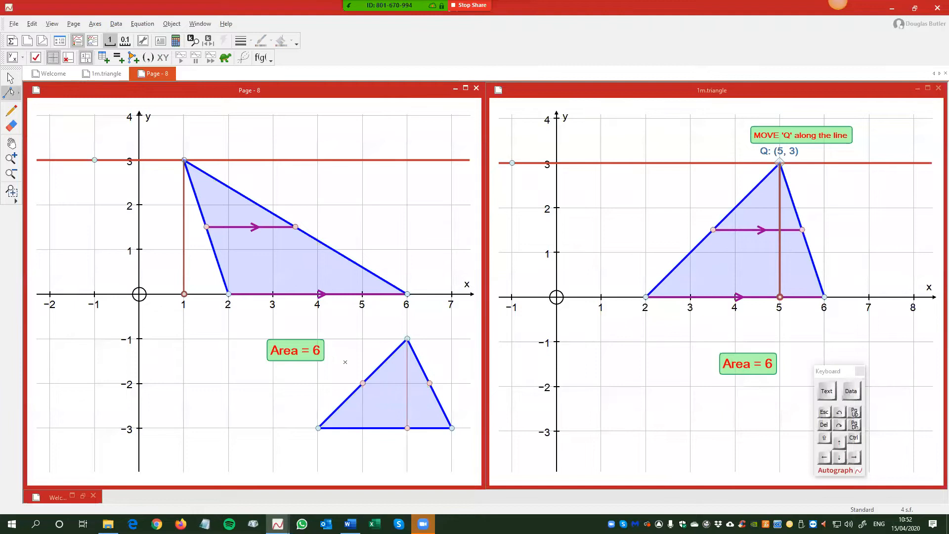
drag(364, 387, 430, 387)
drag(317, 431, 452, 432)
click(10, 78)
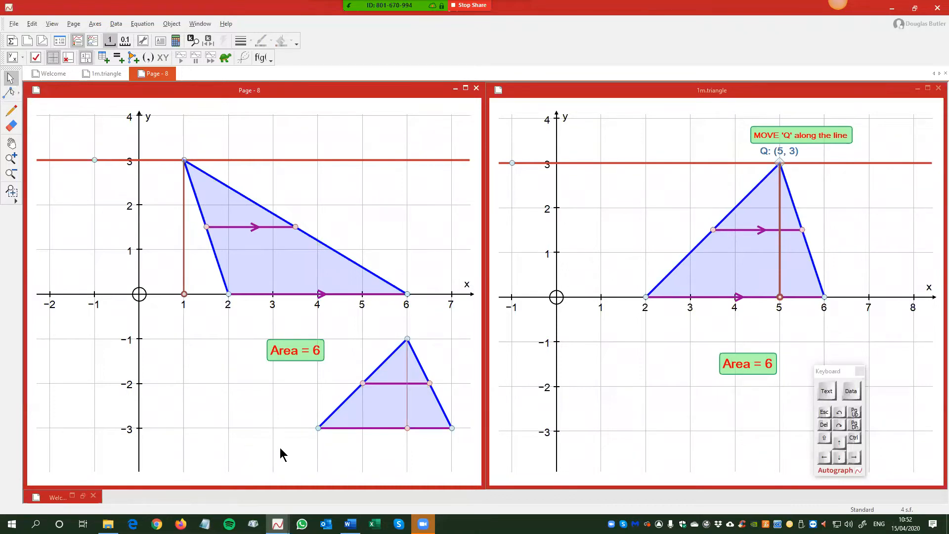
Apply a Parallel Test to the small triangle's base and midpoint segment to mark both with parallel arrows.
click(396, 384)
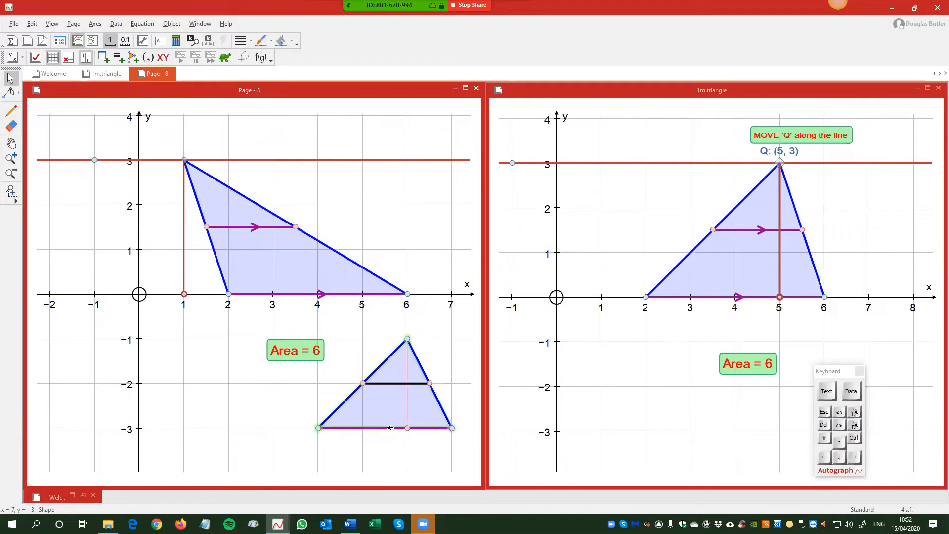
click(439, 443)
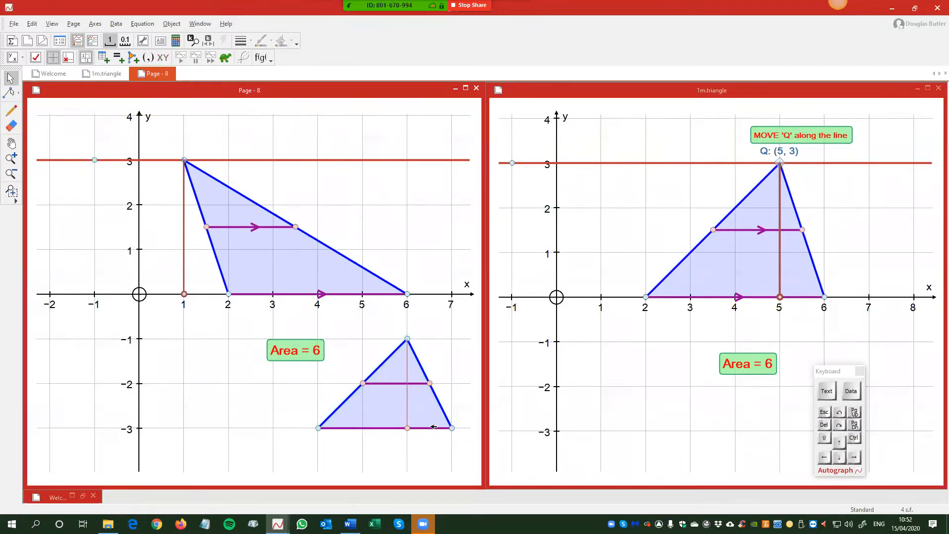
click(429, 428)
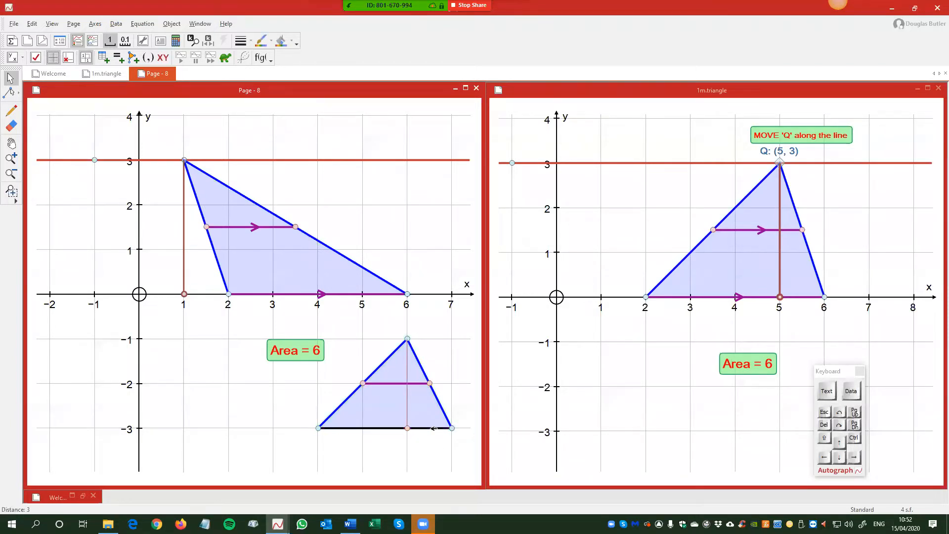
shift+click(412, 384)
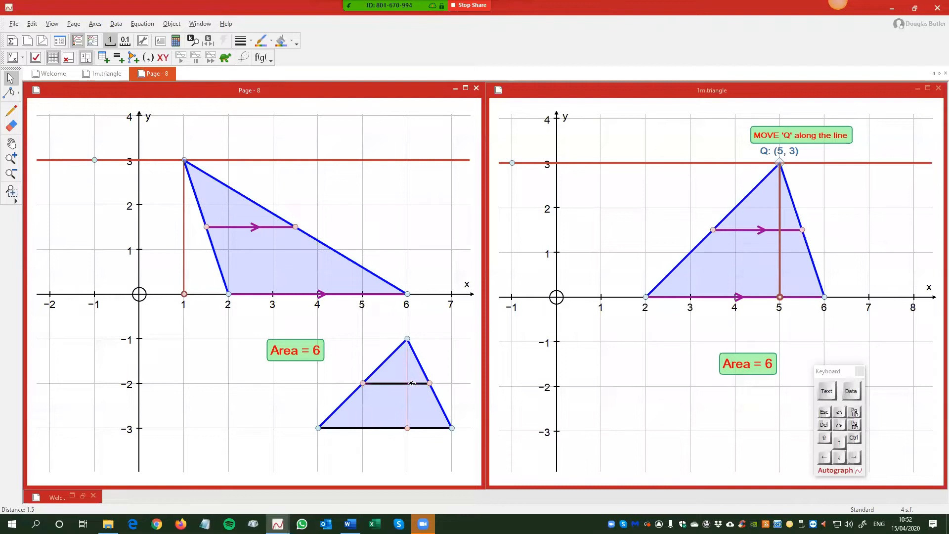
right_click(188, 340)
mouse_move(227, 472)
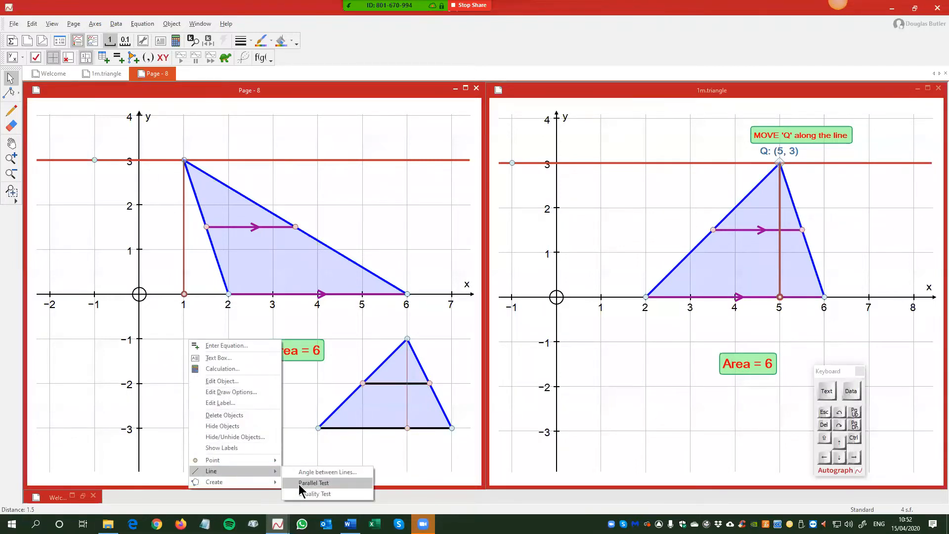
click(309, 488)
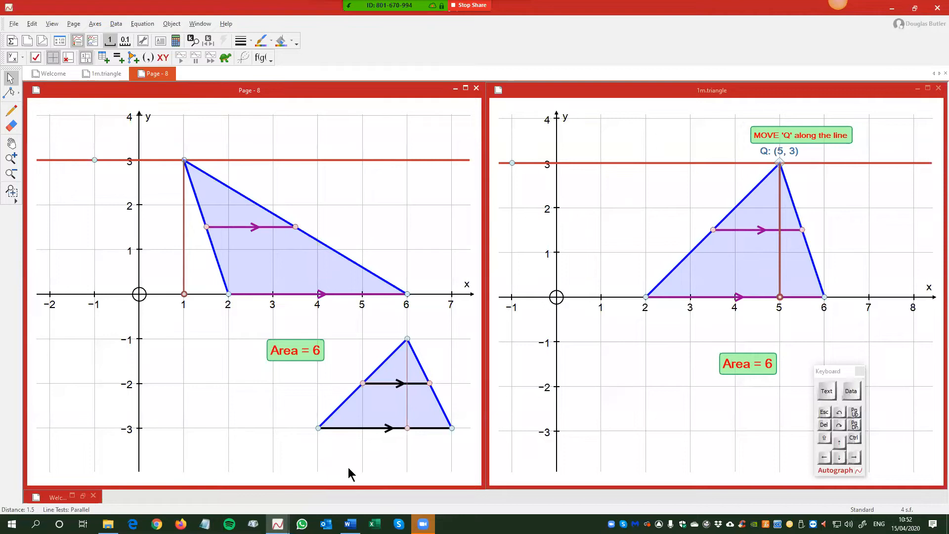
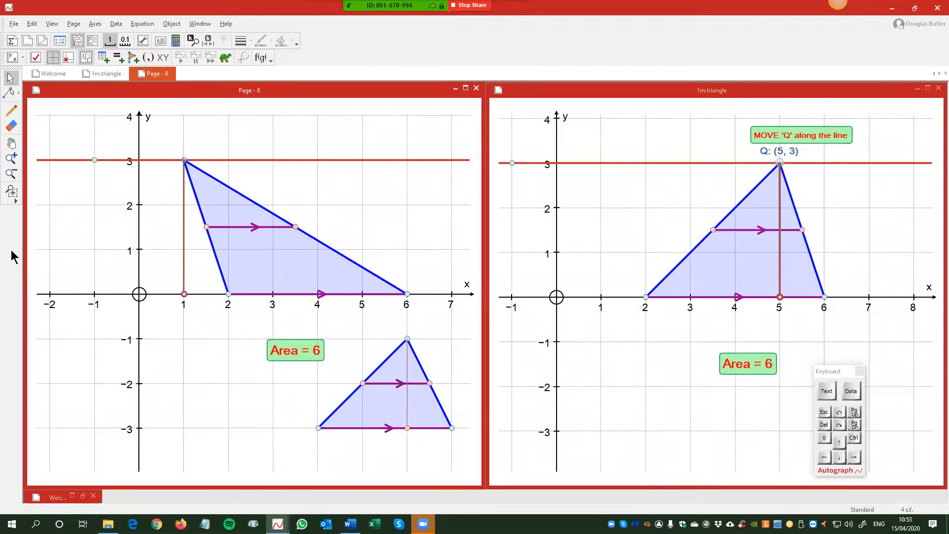
Place a free point at (2, -2) on Page 8 and return to the selection tool.
click(11, 93)
click(27, 99)
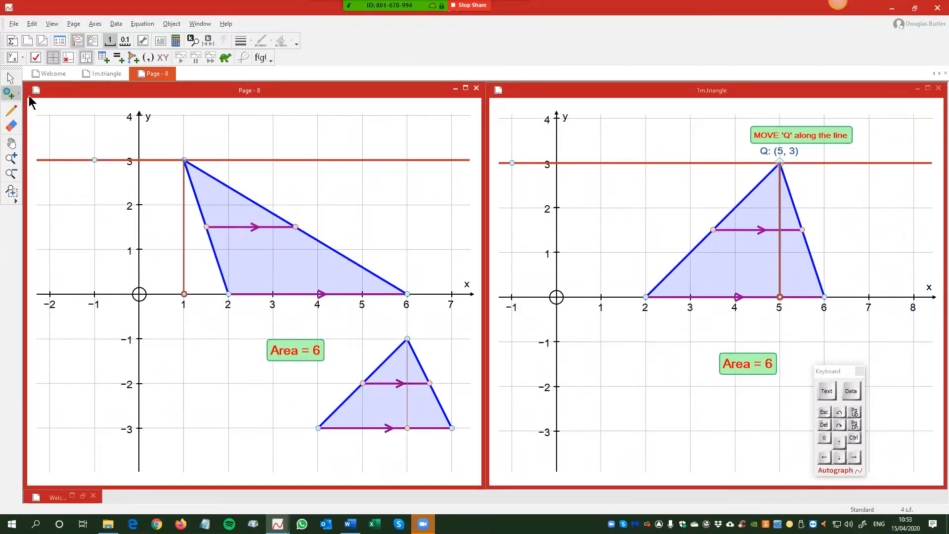
click(228, 383)
click(11, 77)
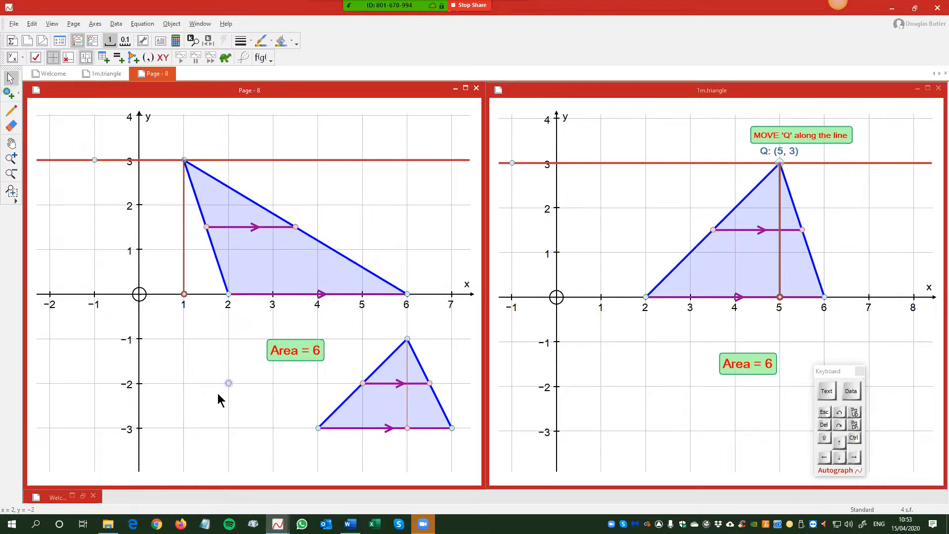
Try locking both the x and y coordinates of the point at (2, -2).
double_click(227, 383)
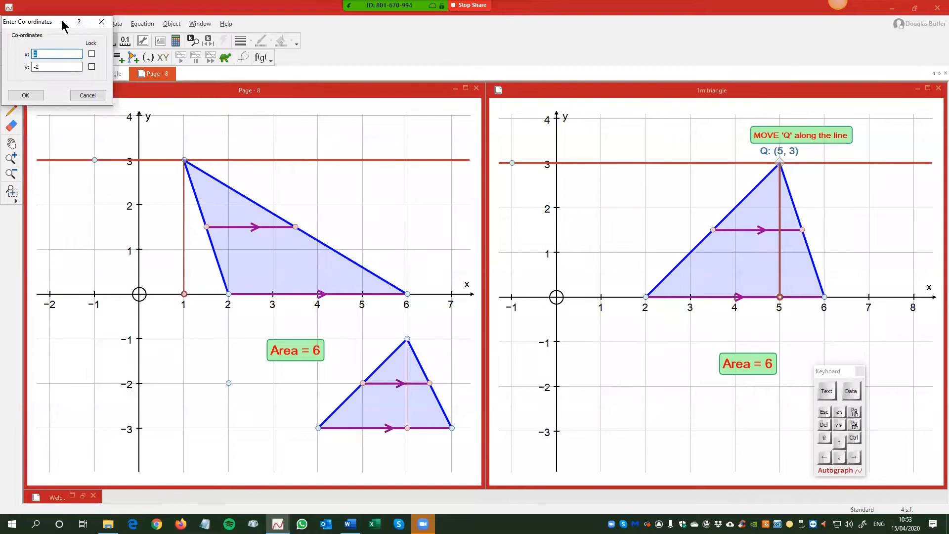
drag(62, 25, 389, 179)
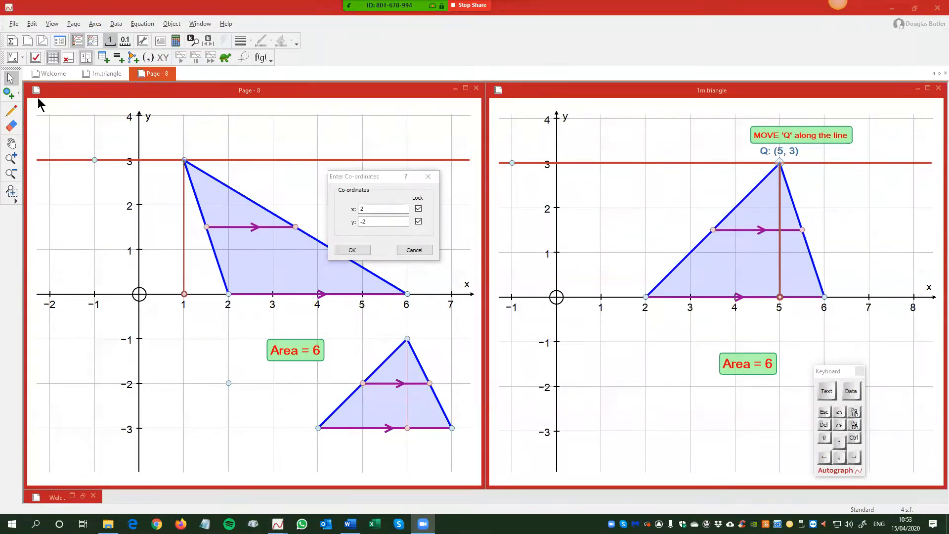
click(7, 92)
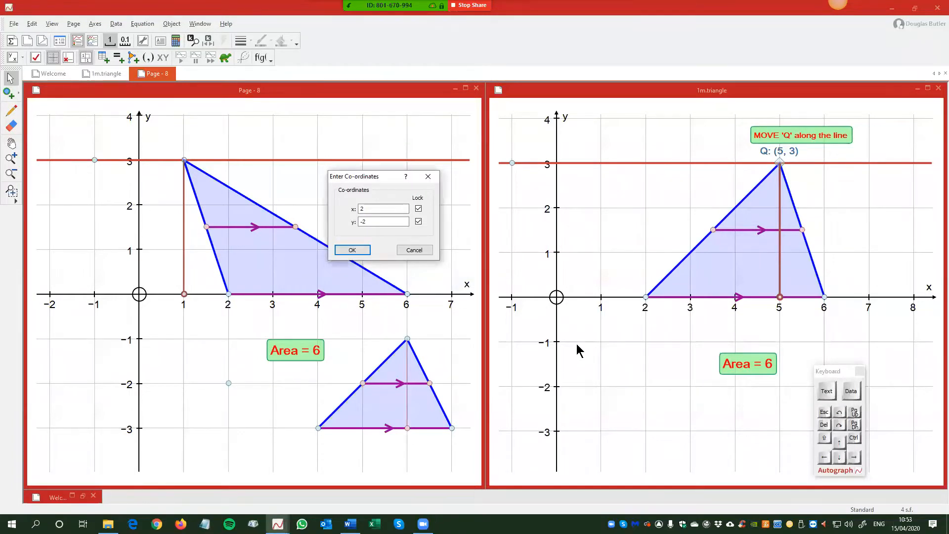
click(5, 90)
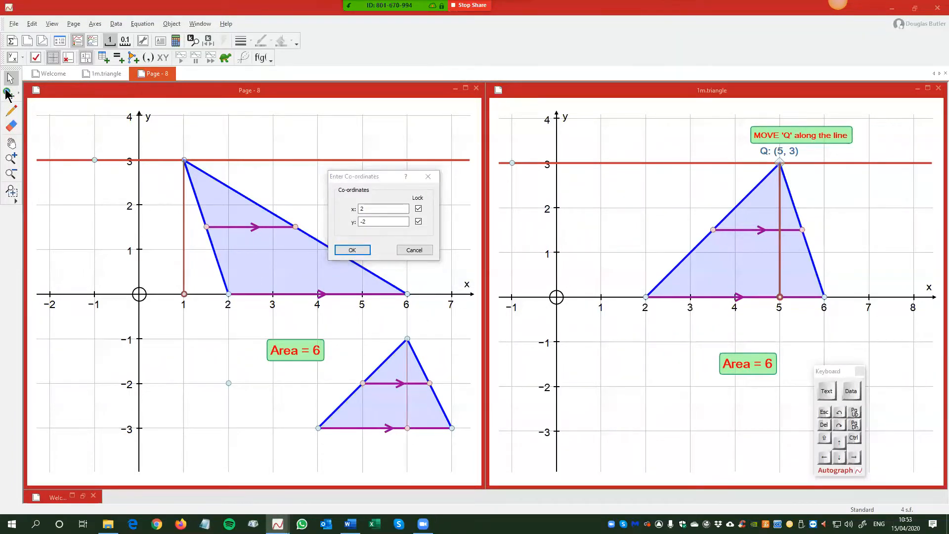
click(421, 252)
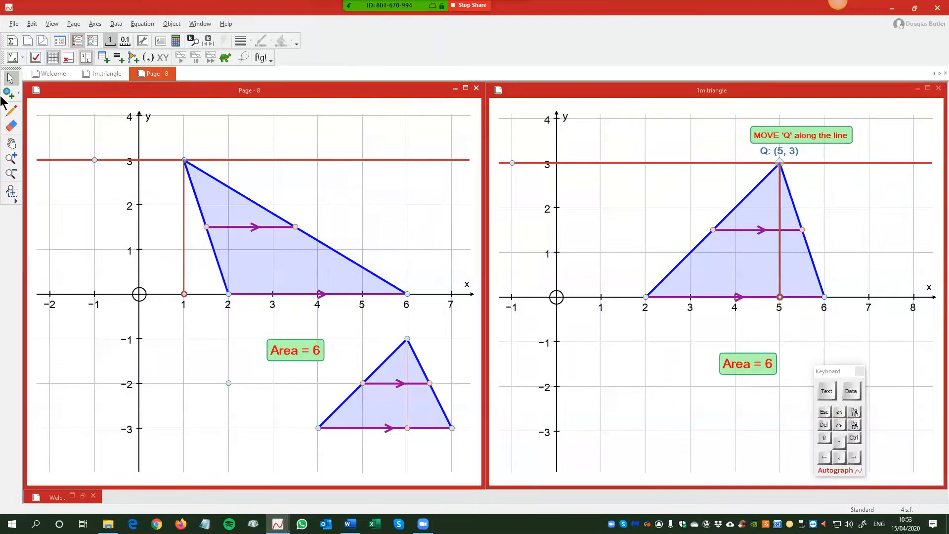
Place a free point at (1, -2) on the 1m.triangle page.
click(8, 93)
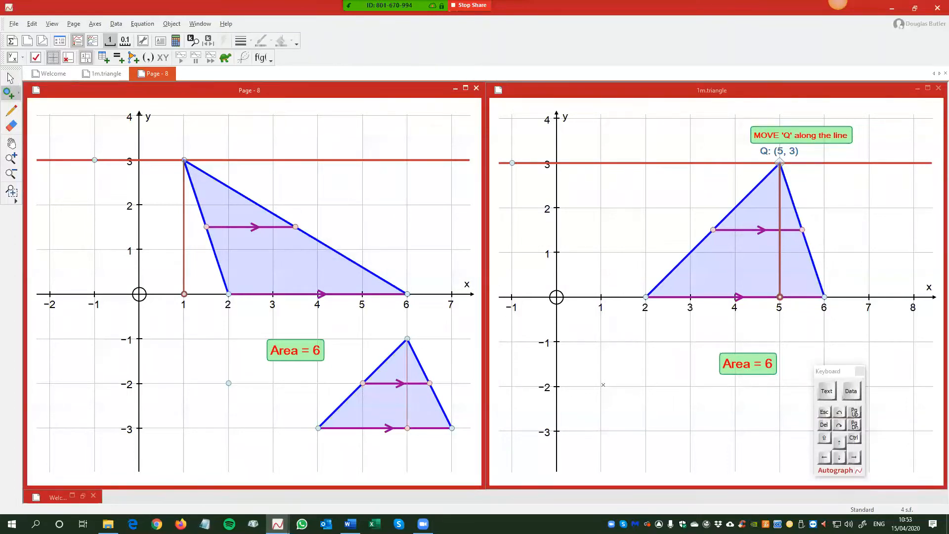
click(604, 385)
click(6, 91)
click(600, 384)
Examine the commands offered for the point at (1, -2) and for apex Q selected together with the triangle's base.
right_click(628, 368)
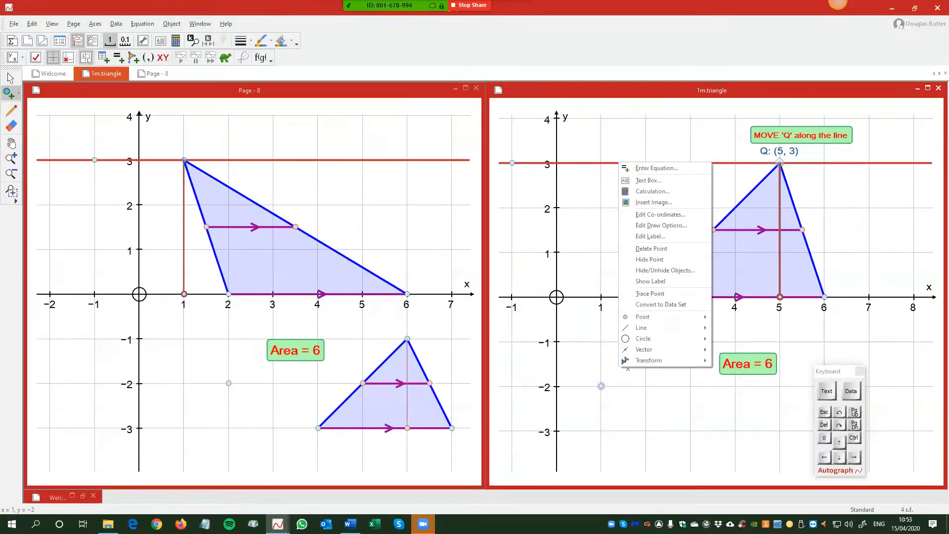
mouse_move(657, 328)
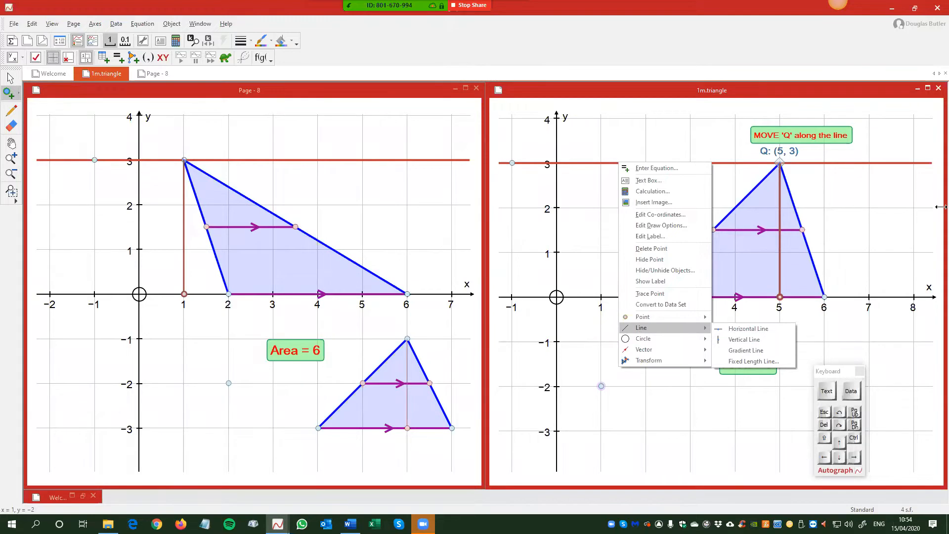
click(889, 228)
click(780, 164)
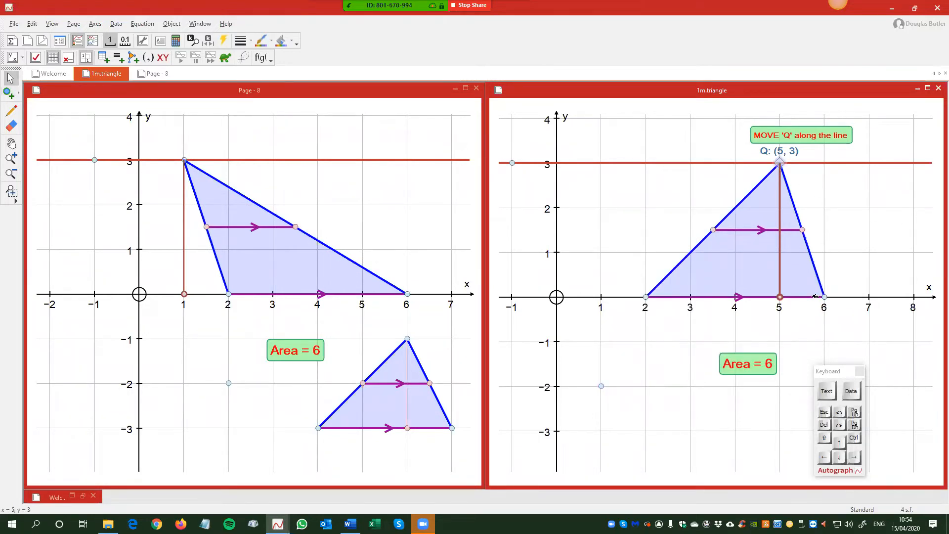
shift+click(816, 297)
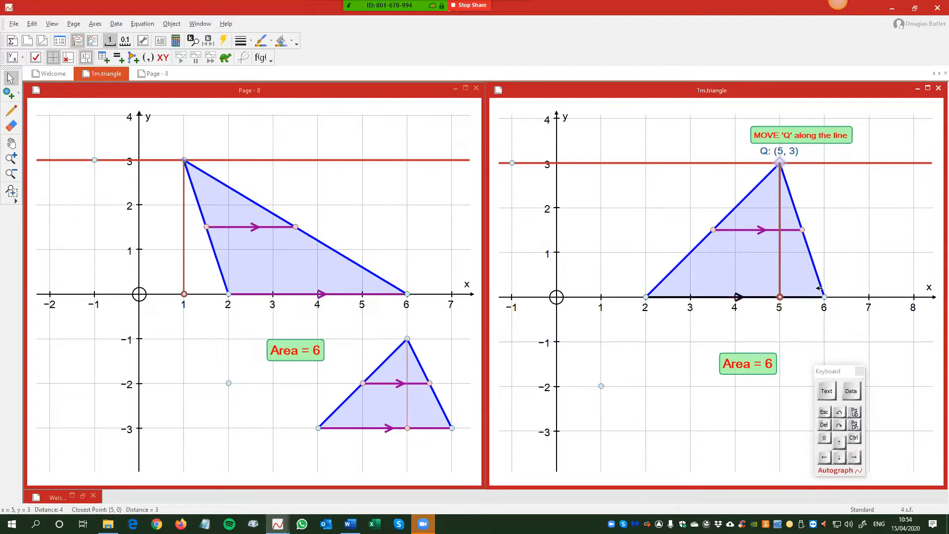
right_click(834, 194)
mouse_move(889, 341)
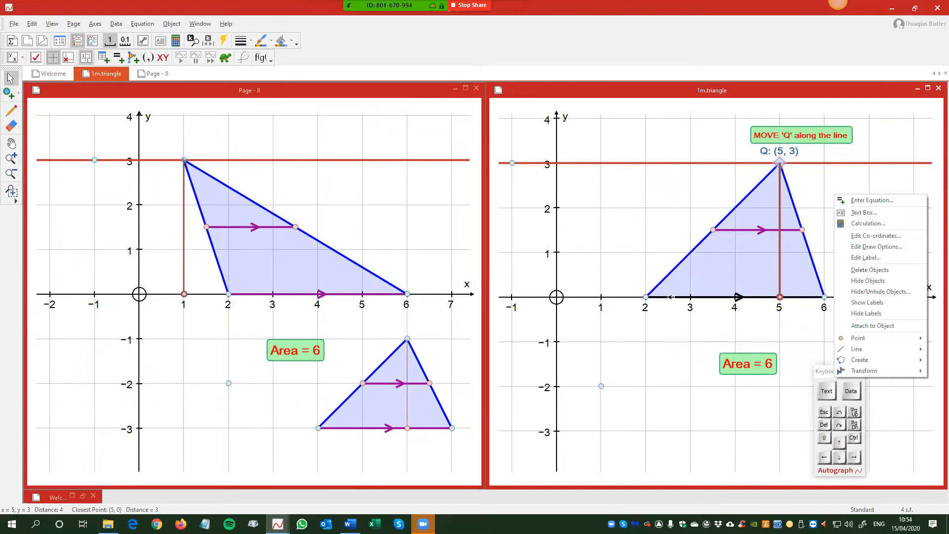
click(762, 319)
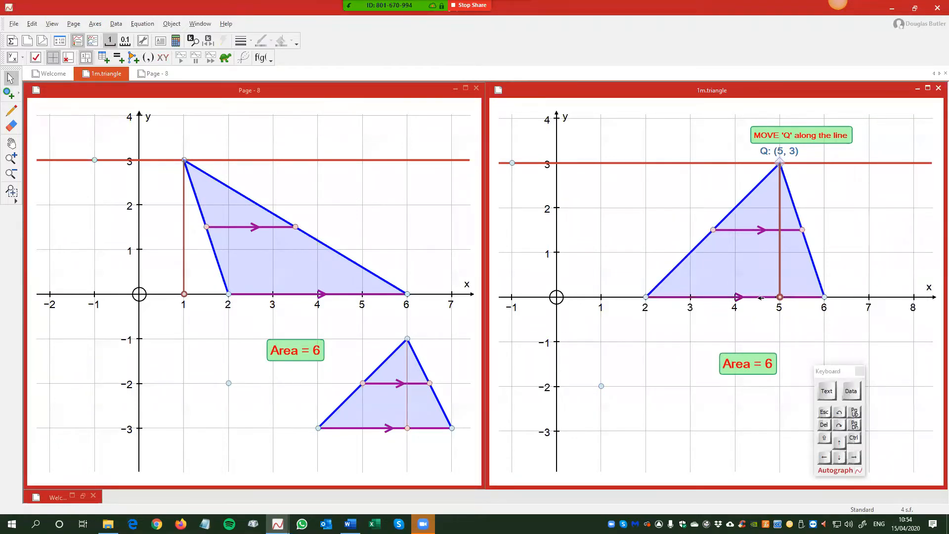
click(761, 296)
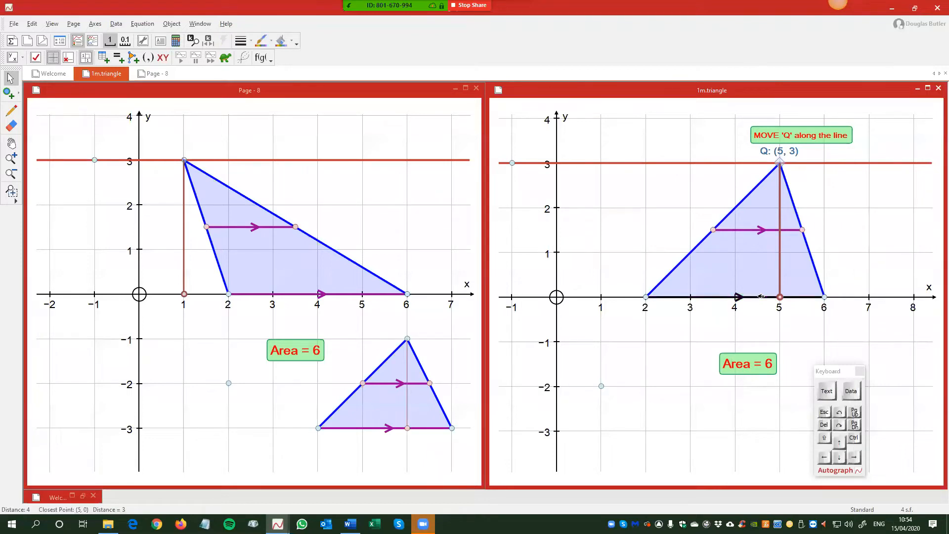
click(780, 162)
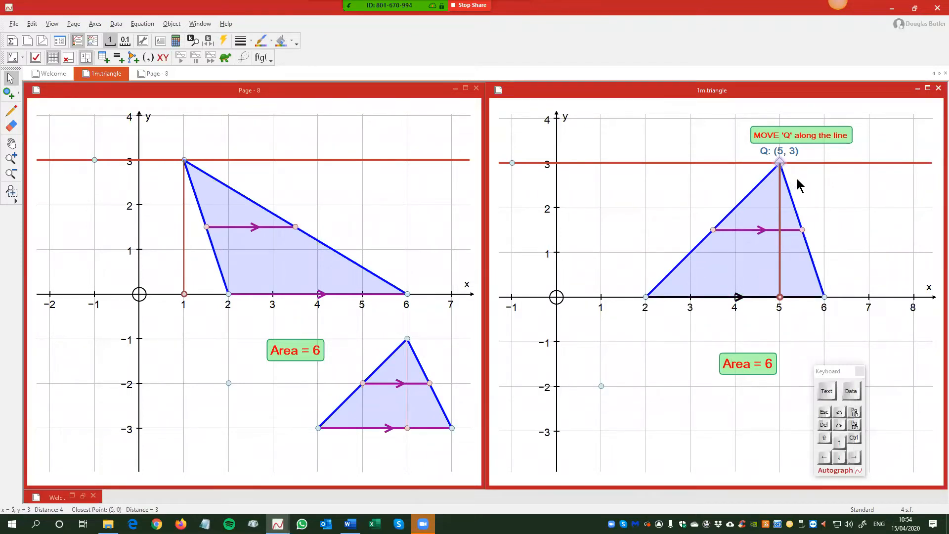
click(843, 243)
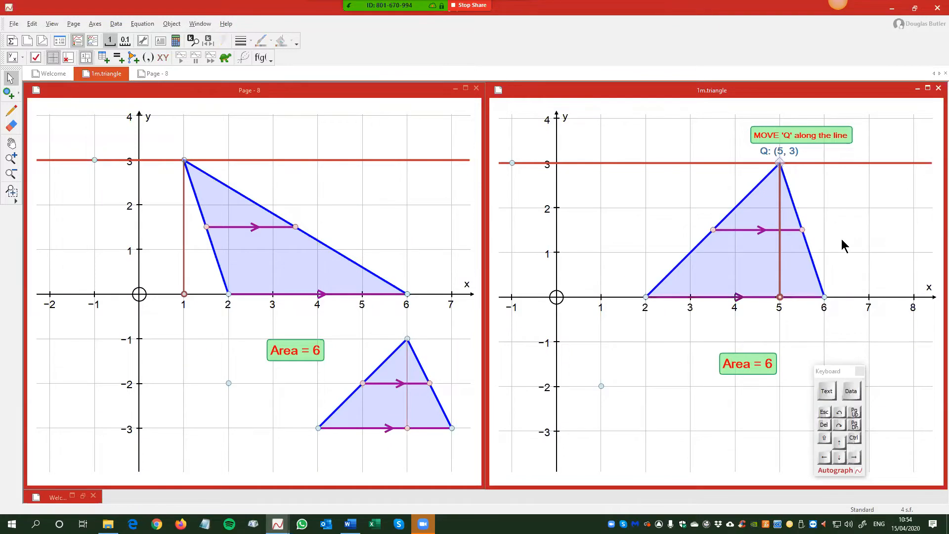
Add an area calculation for the 1m.triangle page's triangle with the before text "Area =" and place it beside the existing area box.
click(175, 44)
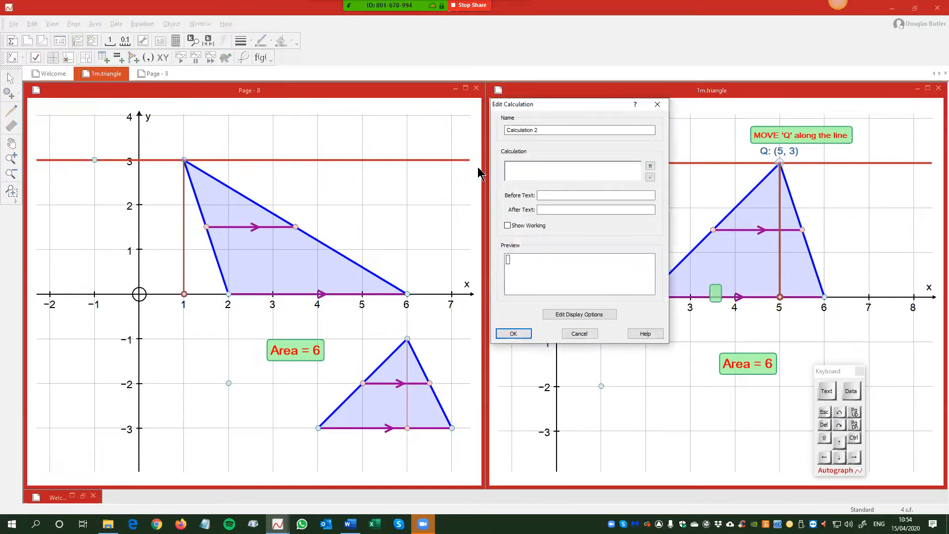
drag(564, 106, 531, 173)
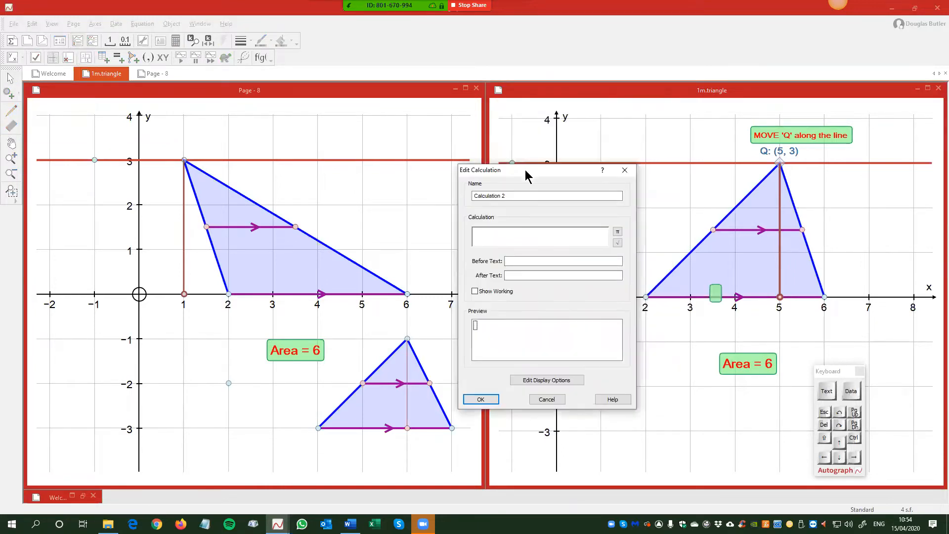
right_click(736, 267)
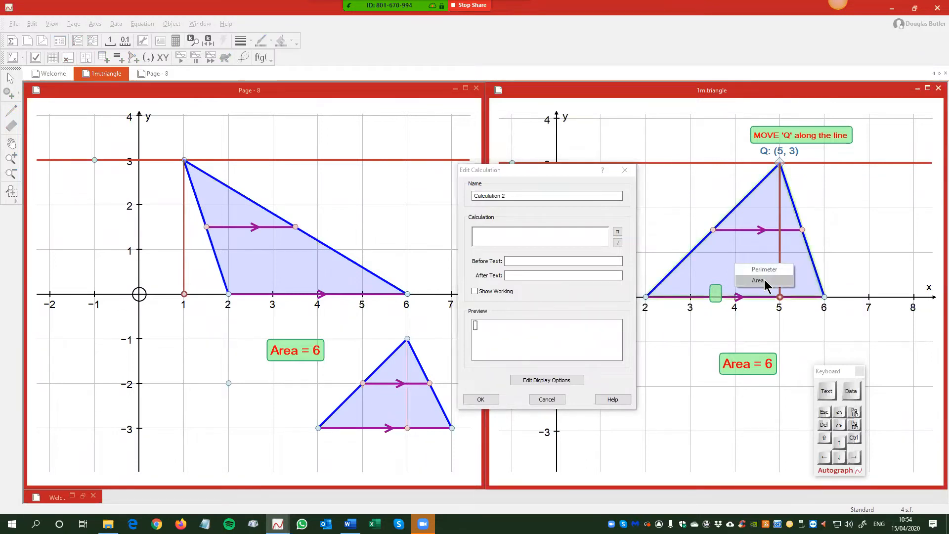
click(764, 280)
click(579, 259)
text(Area =)
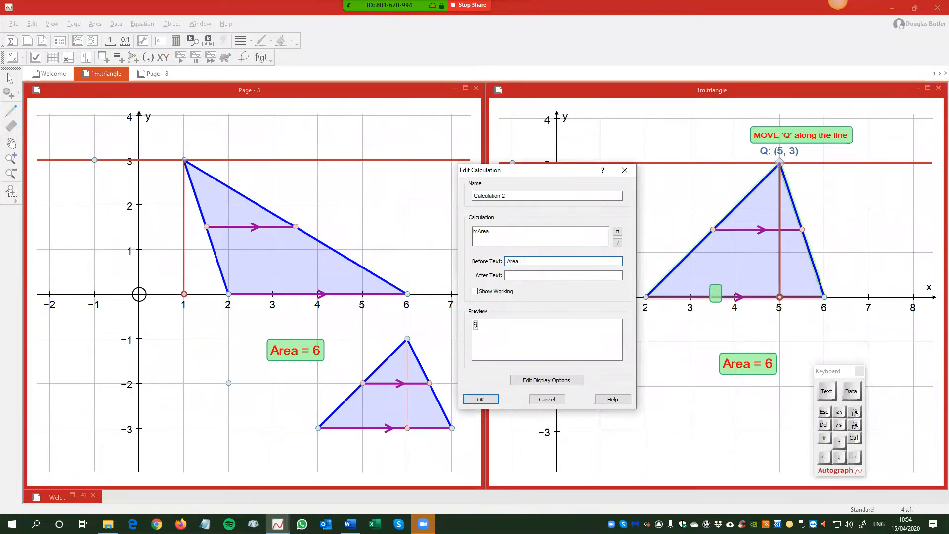
click(482, 400)
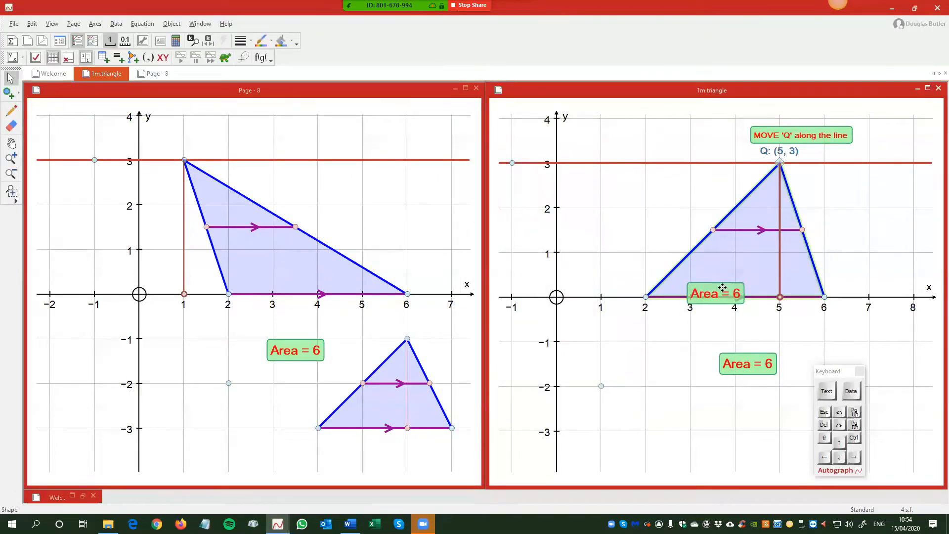
drag(706, 303, 665, 370)
click(681, 390)
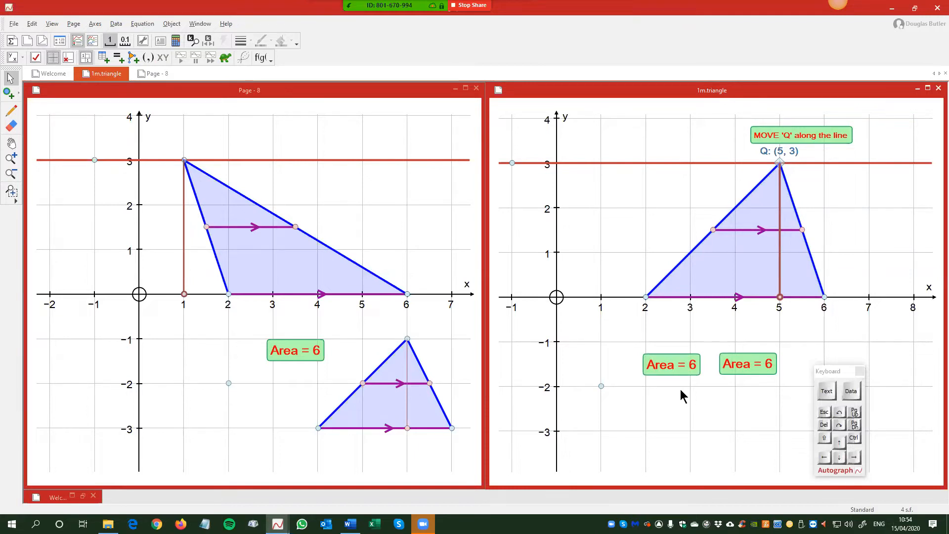
Move point Q along the horizontal line to (1, 3) on the 1m.triangle page.
drag(781, 163, 608, 168)
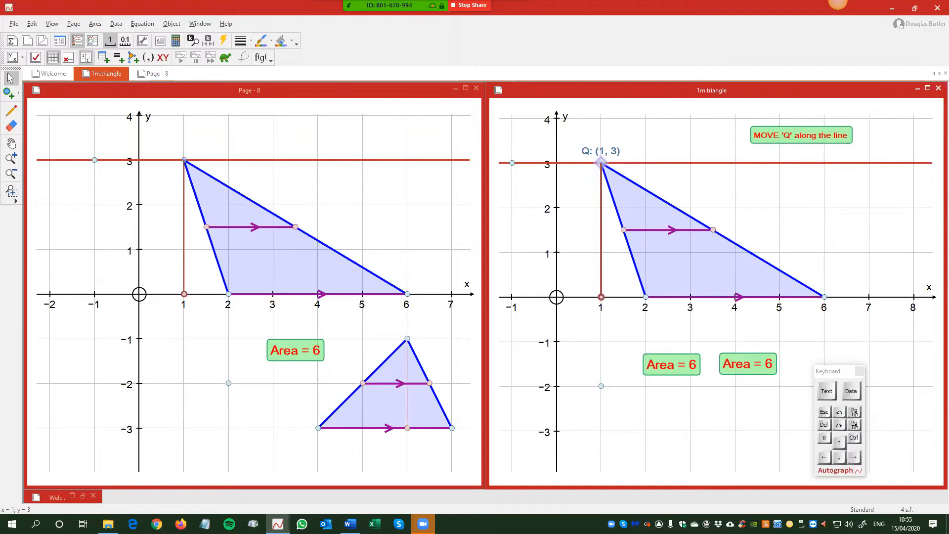
key(alt+Tab)
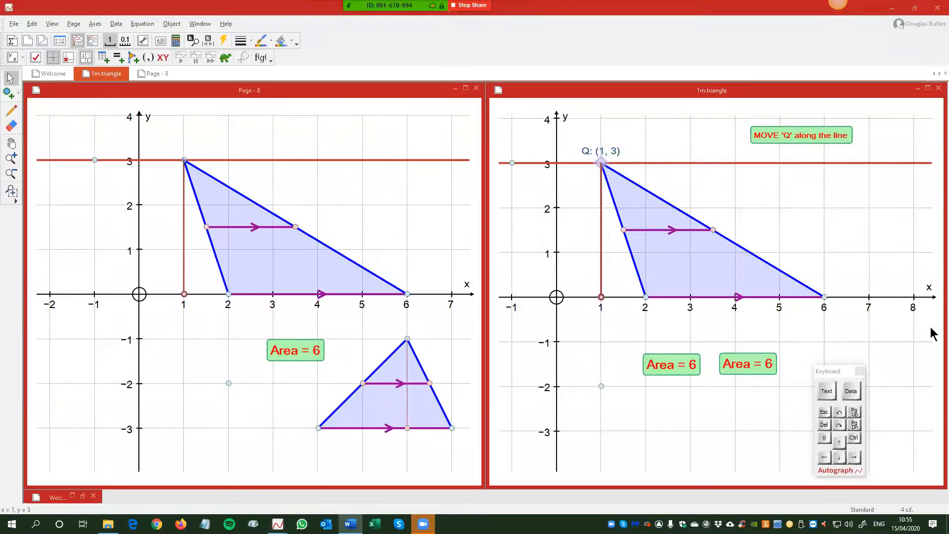
mouse_move(619, 165)
mouse_down()
mouse_move(831, 176)
mouse_move(839, 185)
mouse_move(659, 185)
mouse_move(615, 178)
mouse_move(871, 179)
mouse_move(615, 165)
mouse_up()
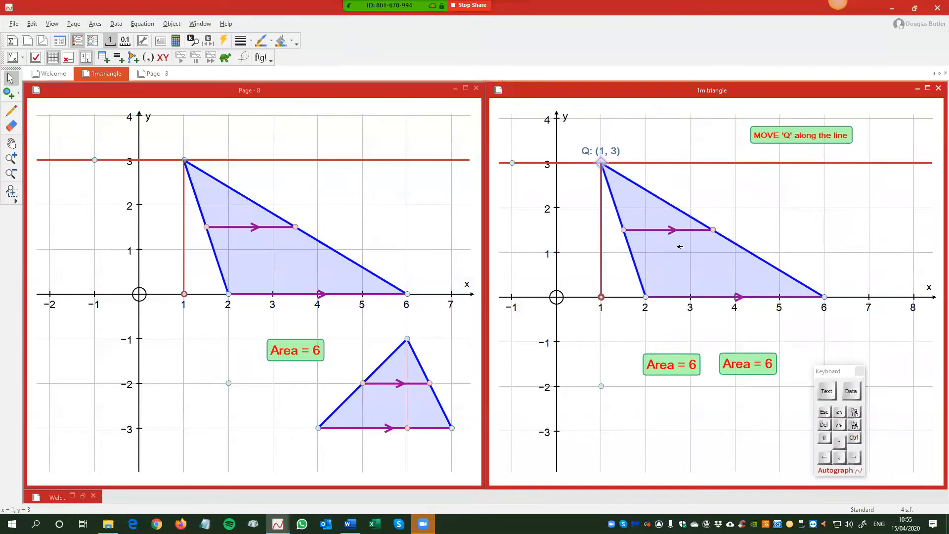
Show a label on the midpoint of the triangle's longer slanted side on the 1m.triangle page, displaying its coordinates without its name.
click(712, 229)
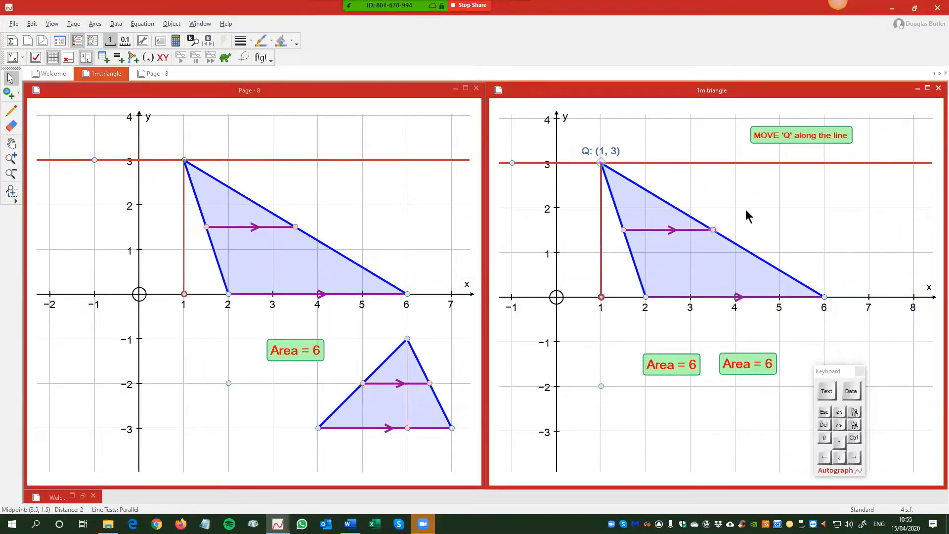
right_click(759, 199)
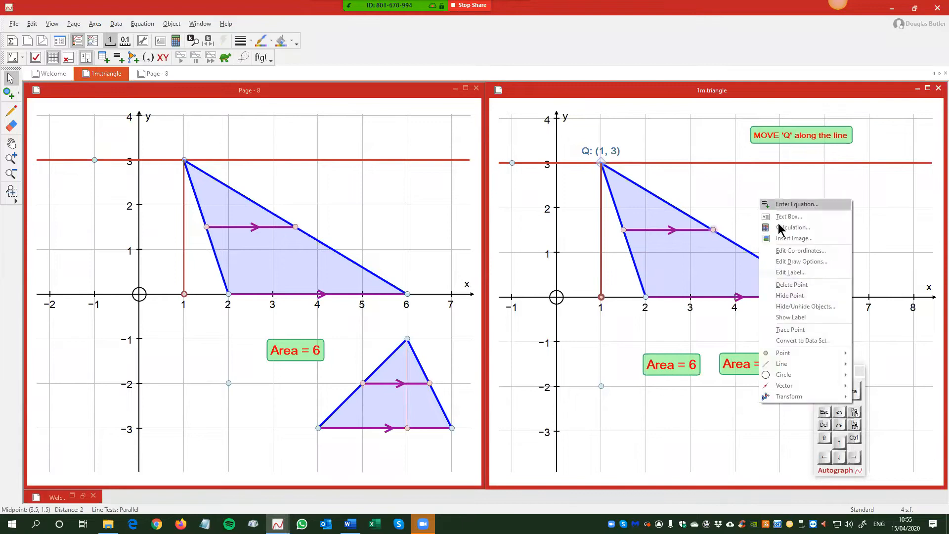
click(805, 272)
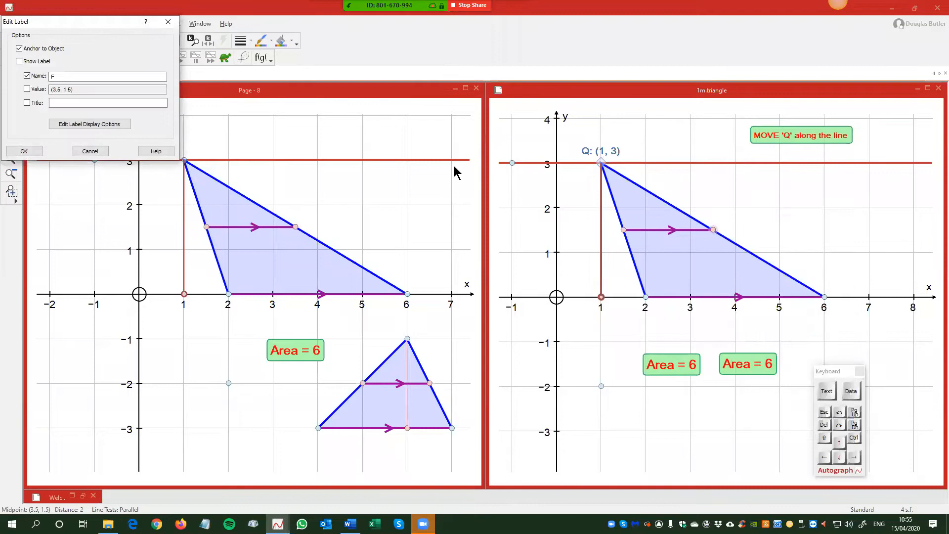
drag(79, 16, 835, 112)
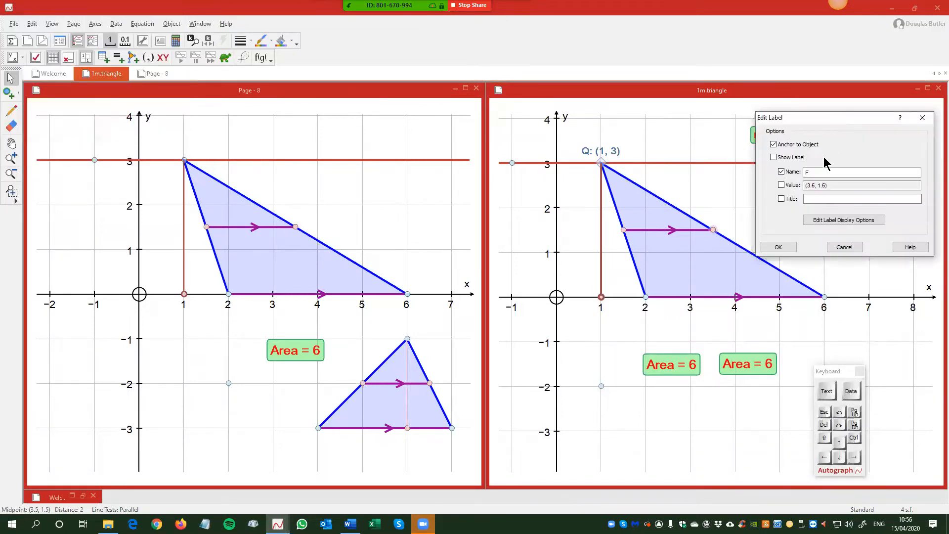
click(781, 171)
click(781, 185)
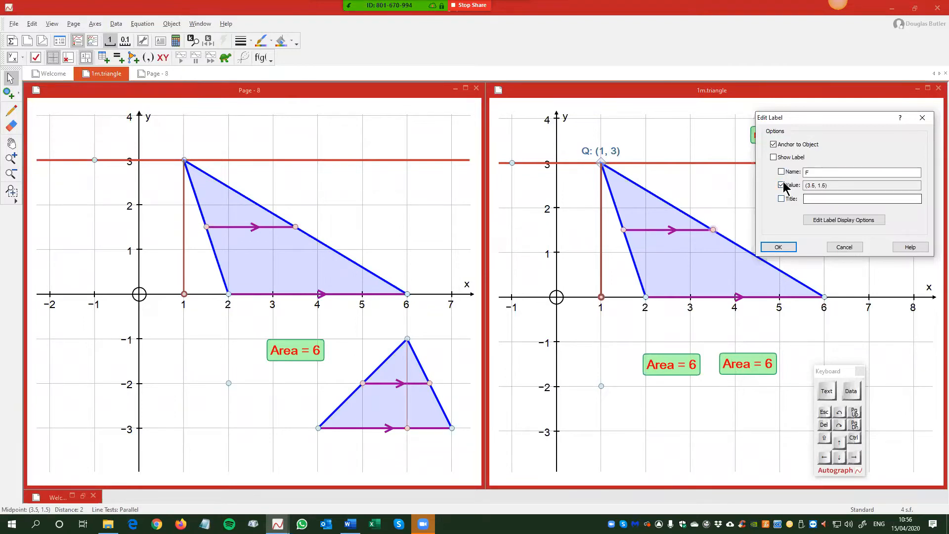
click(774, 157)
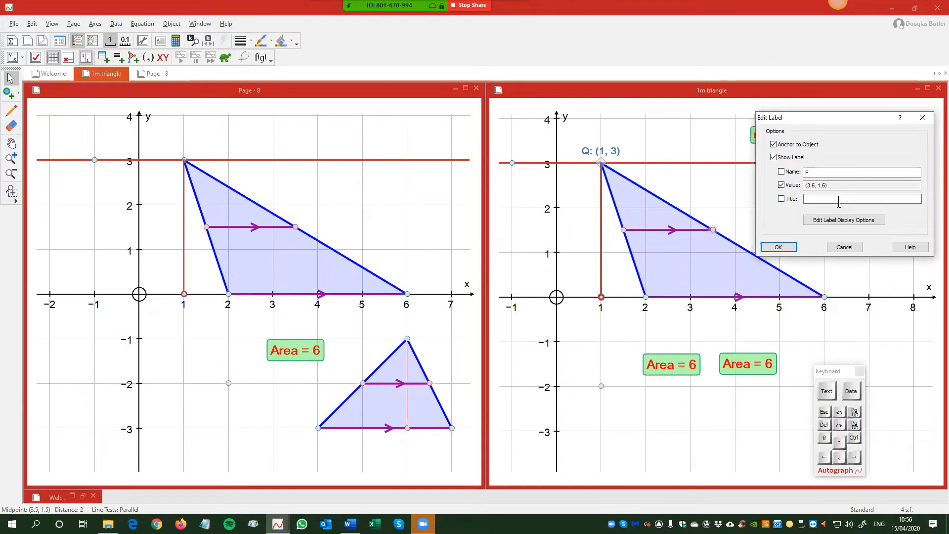
click(779, 247)
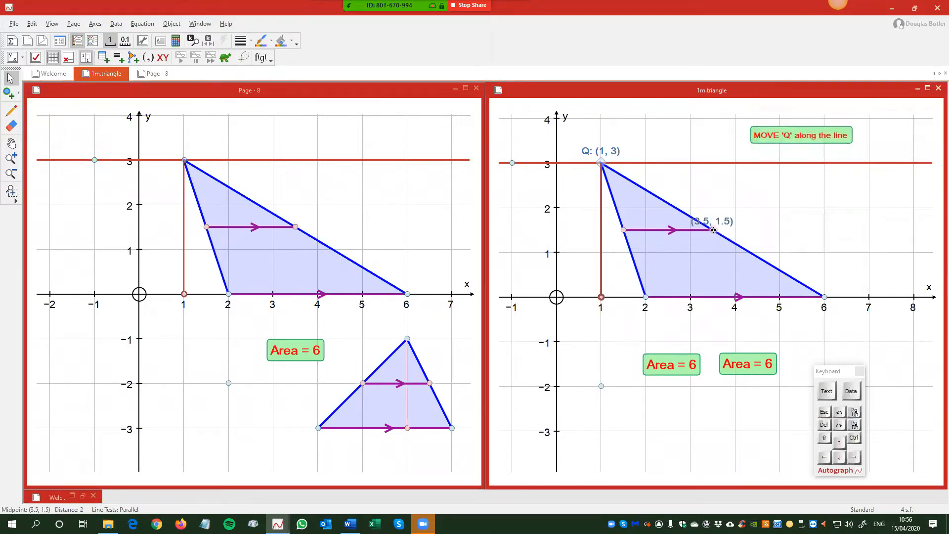
Move Q along the horizontal line to (6, 3) and shift the midpoint's coordinate label clear of the triangle.
drag(601, 163, 690, 162)
drag(795, 220, 809, 220)
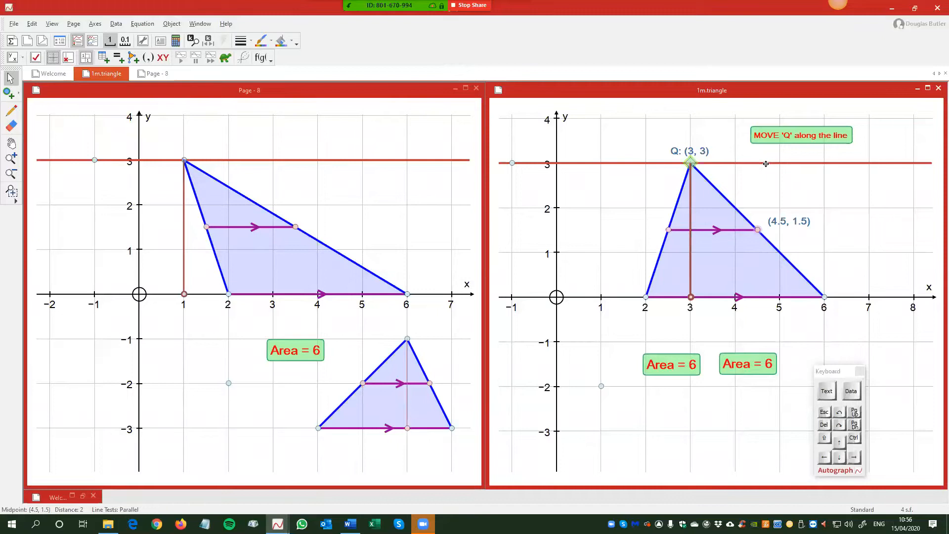
drag(691, 162, 811, 179)
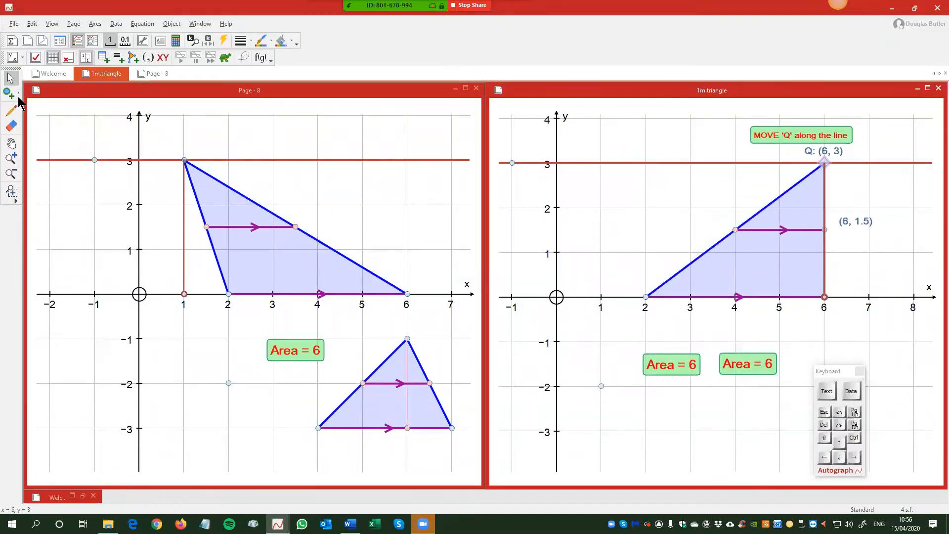
Place a point on the horizontal line through Q and slide it along to (1, 3).
click(8, 93)
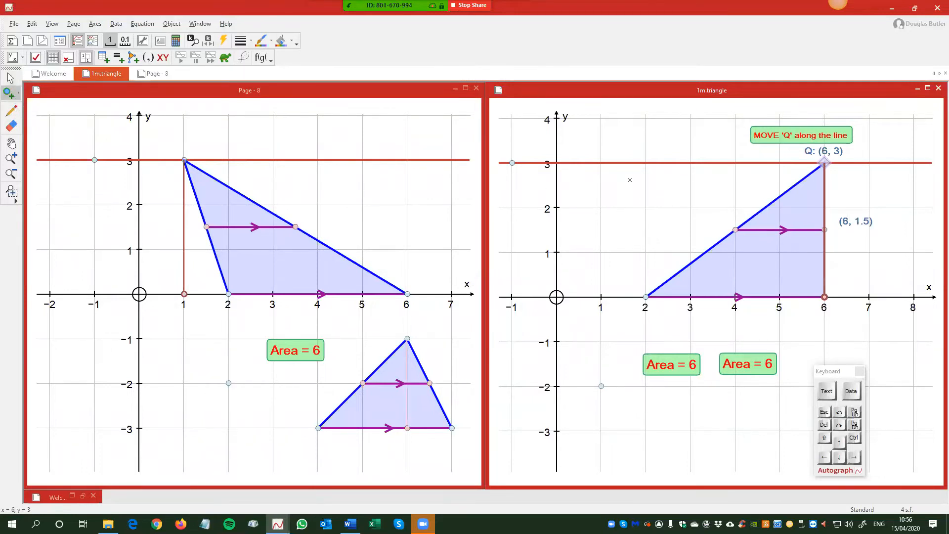
click(626, 164)
click(10, 78)
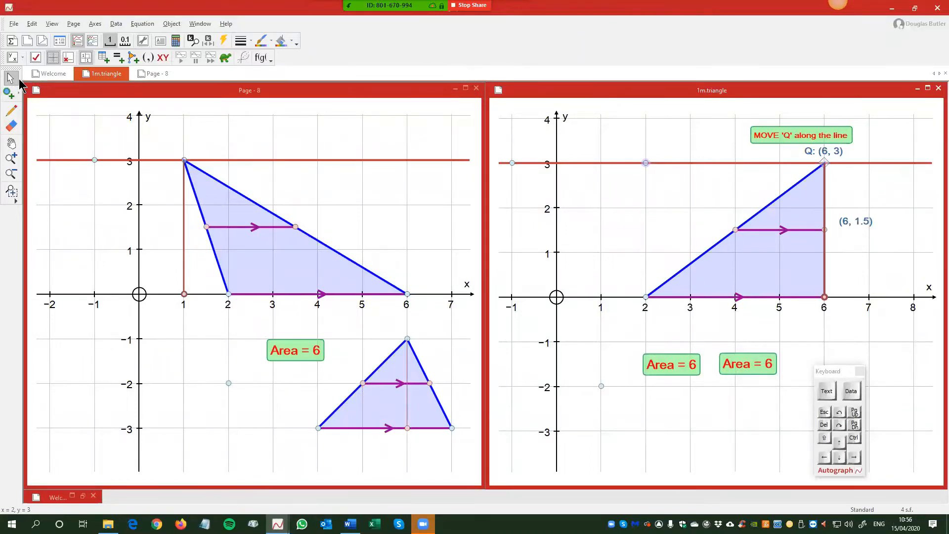
drag(645, 164, 602, 155)
Add a perimeter calculation for the 1m.triangle page's triangle with the before text "Perimeter =" and after text "cm".
click(176, 42)
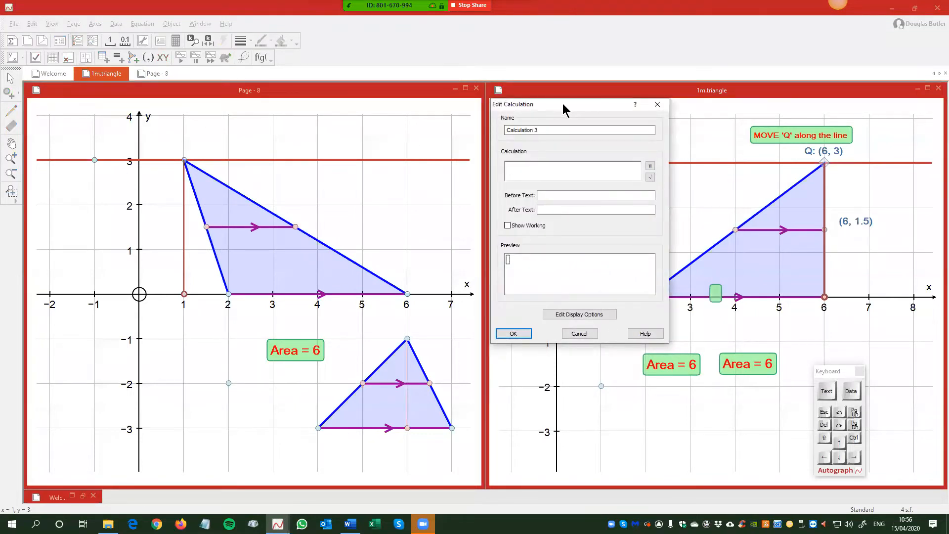
drag(563, 105, 503, 115)
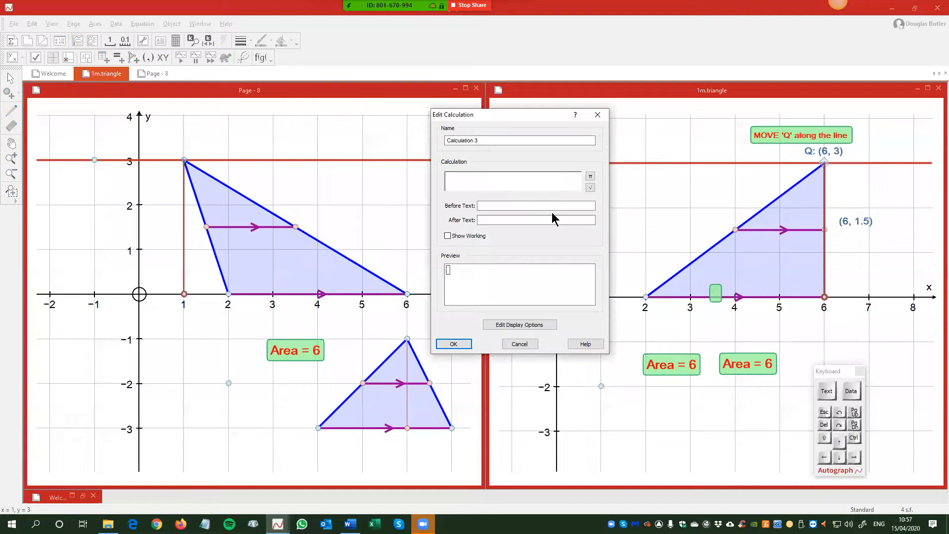
click(764, 257)
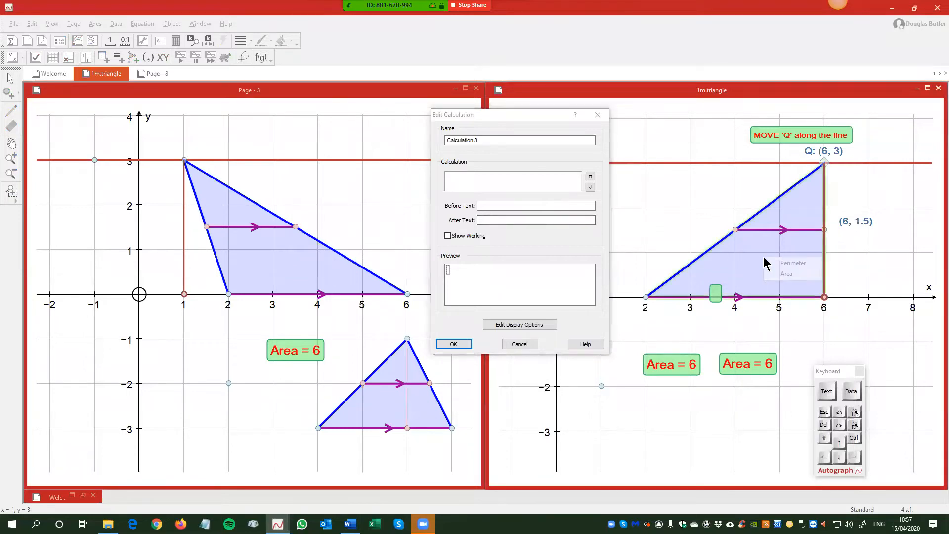
click(793, 263)
click(501, 204)
text(Per)
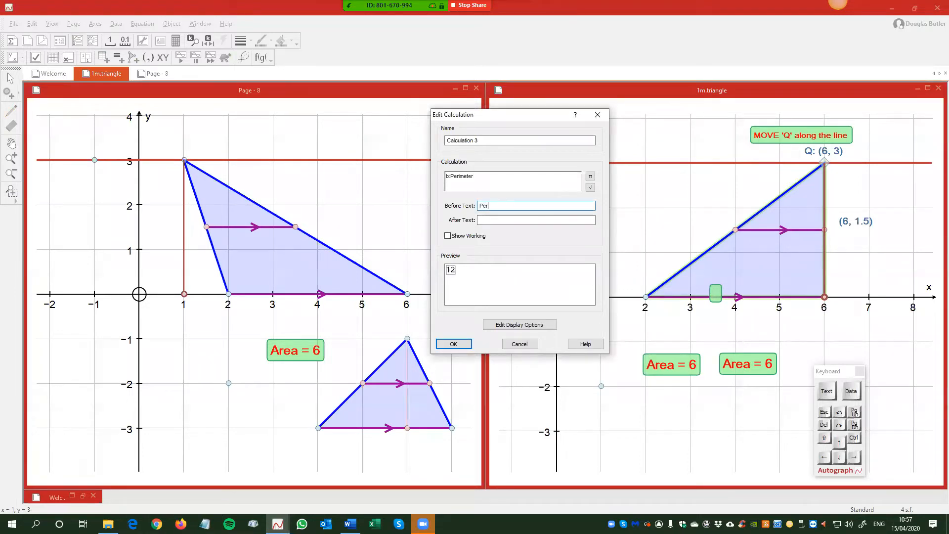
text(imeter =)
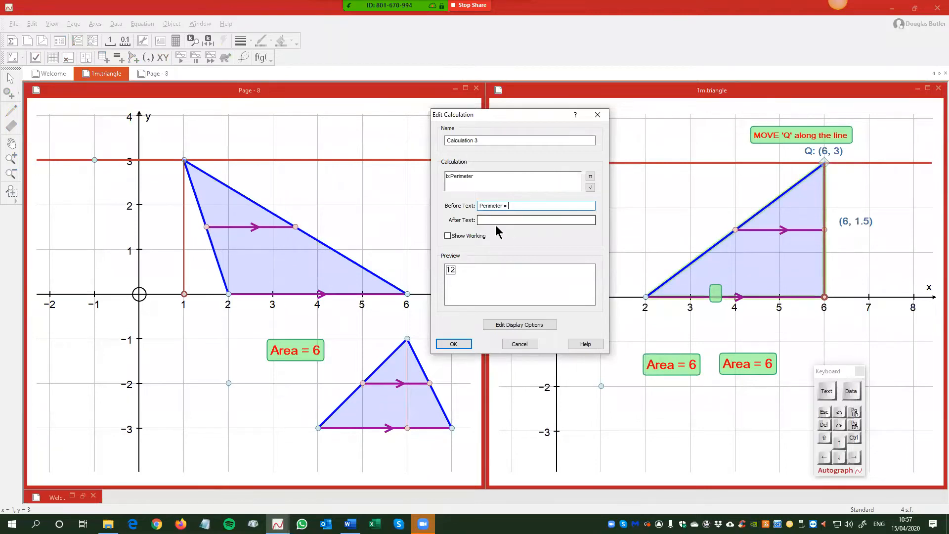
click(488, 219)
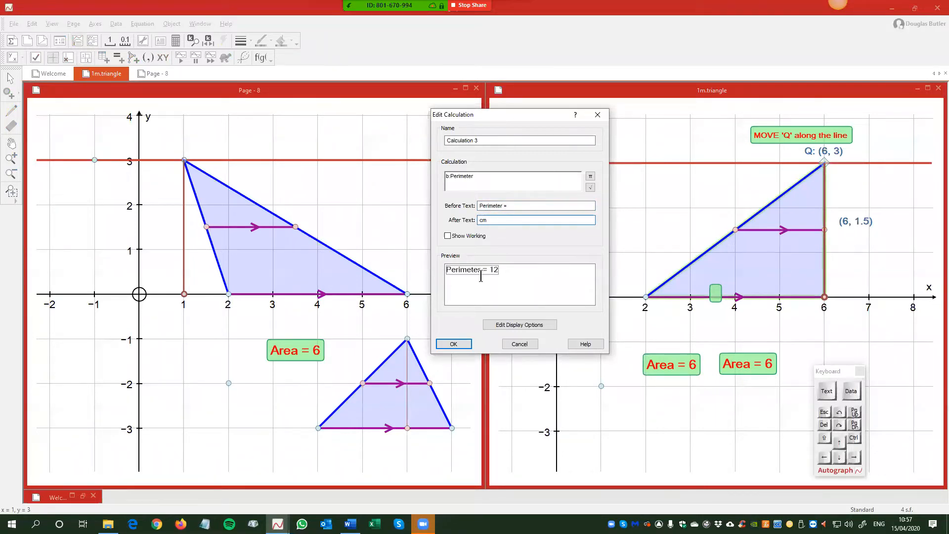
click(454, 344)
Place the perimeter box just above the area boxes and move Q along the line to (7, 3).
drag(707, 295, 674, 345)
click(704, 320)
drag(832, 162, 867, 162)
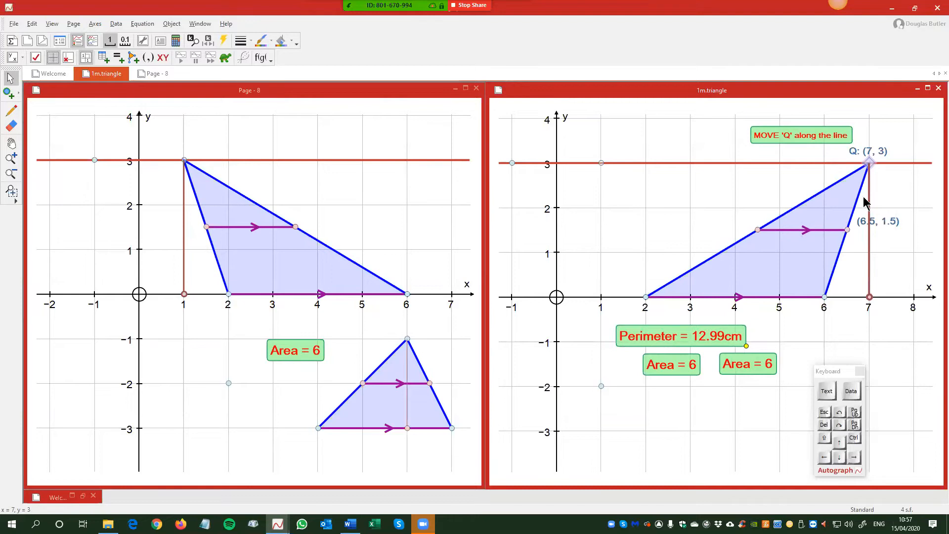
Add a distance calculation for the vertical height line with the before text "Height =" and place its box beside that line.
click(865, 312)
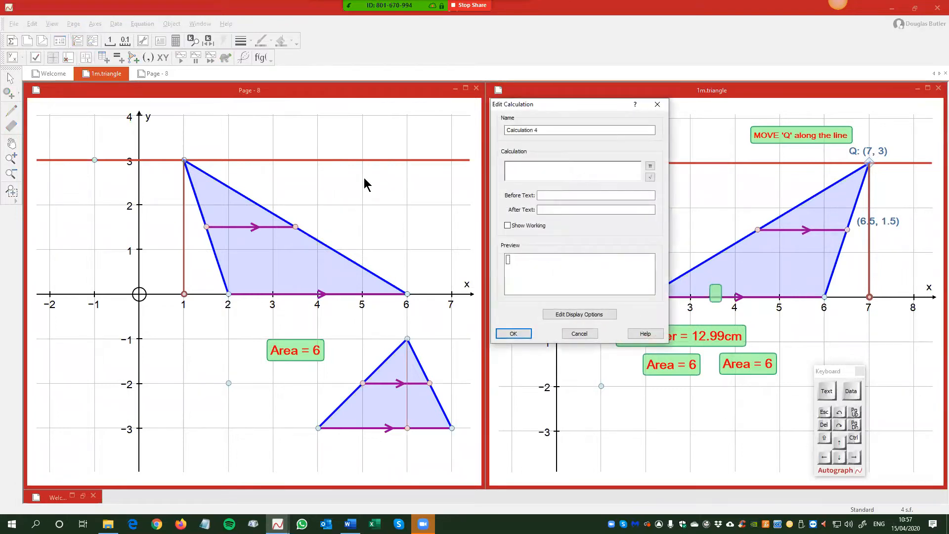
click(870, 298)
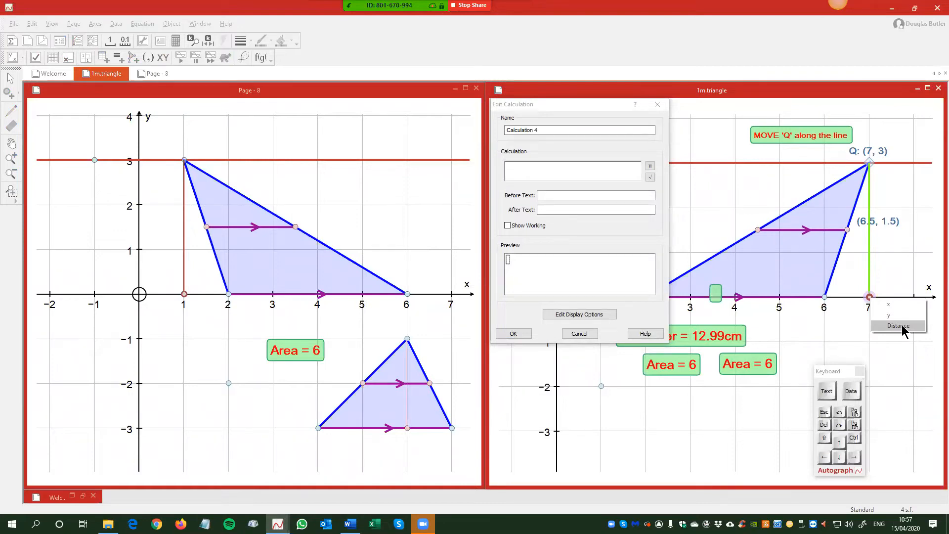
click(899, 326)
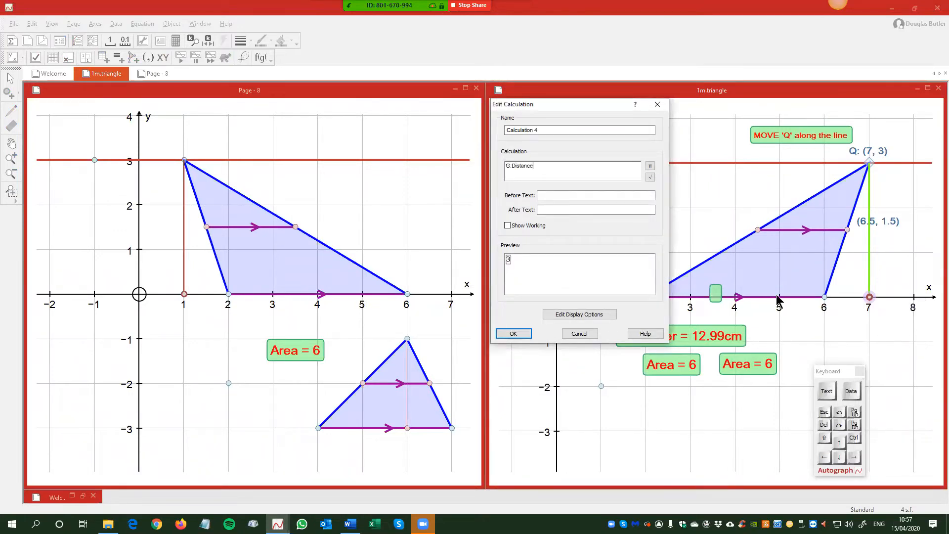
click(549, 193)
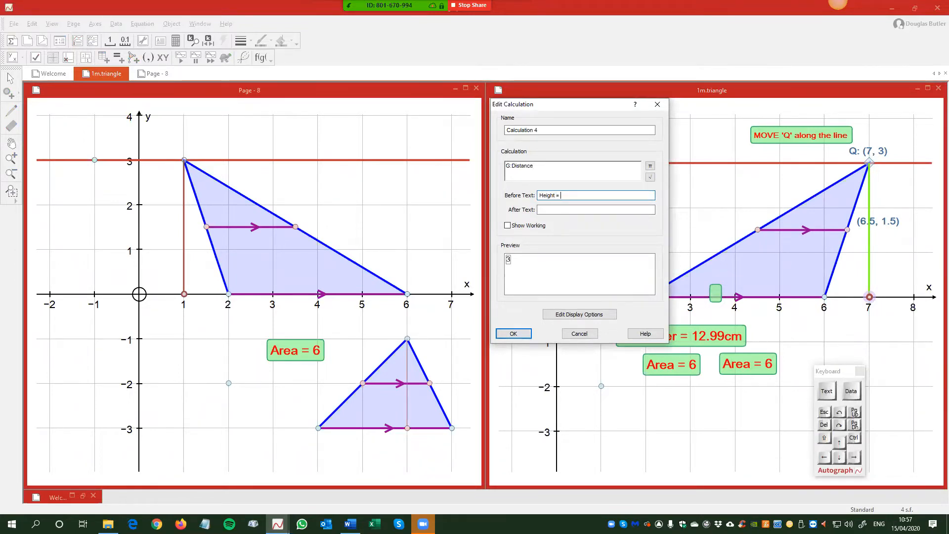
click(514, 336)
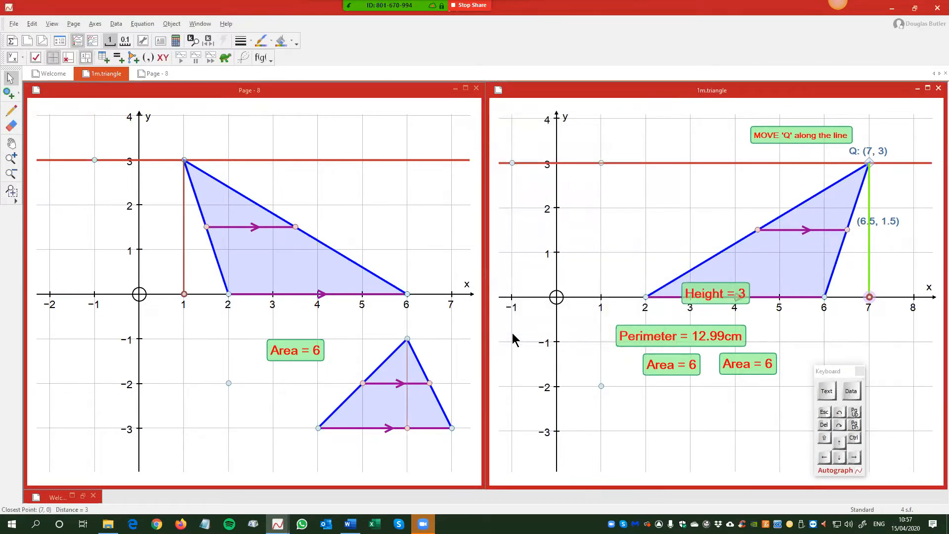
click(772, 321)
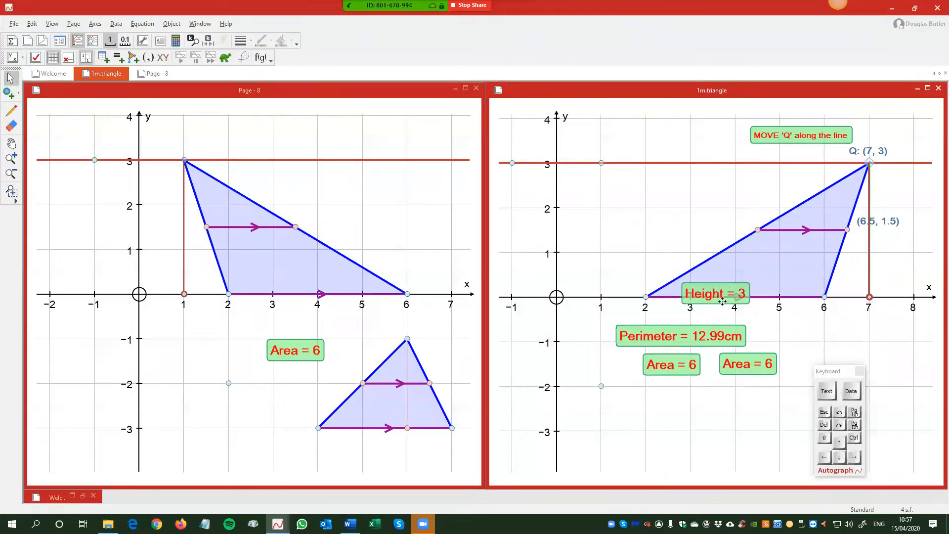
drag(731, 308, 894, 262)
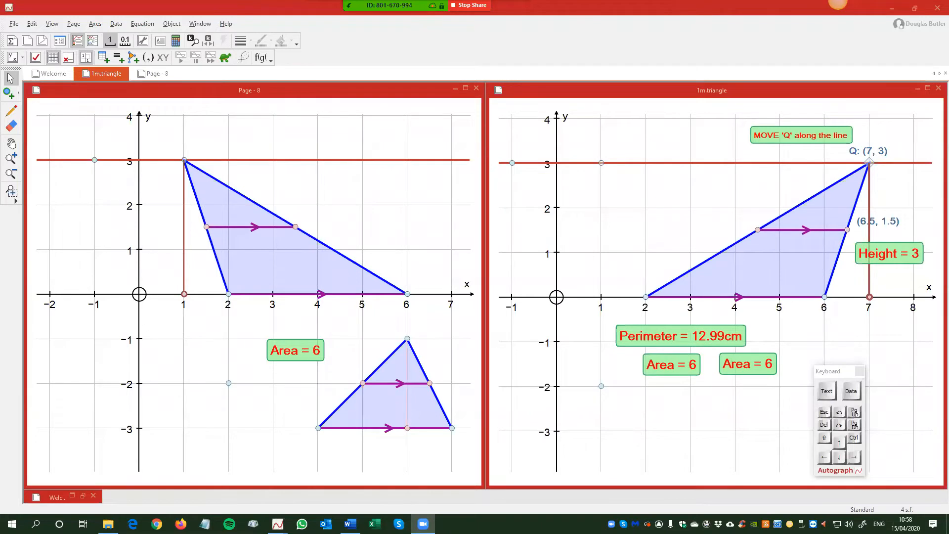
Close the floating on-screen keyboard and bring up the list of display options.
drag(833, 371, 809, 328)
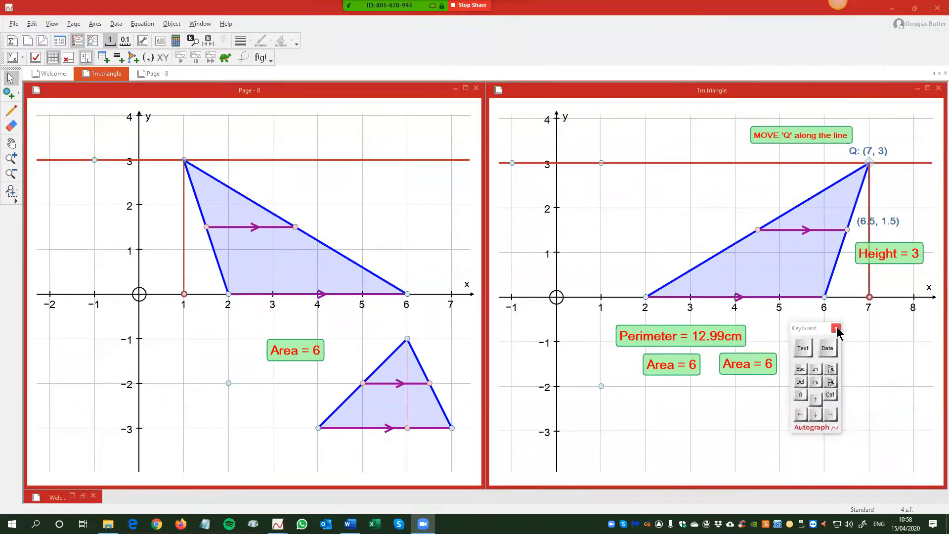
click(836, 329)
click(52, 24)
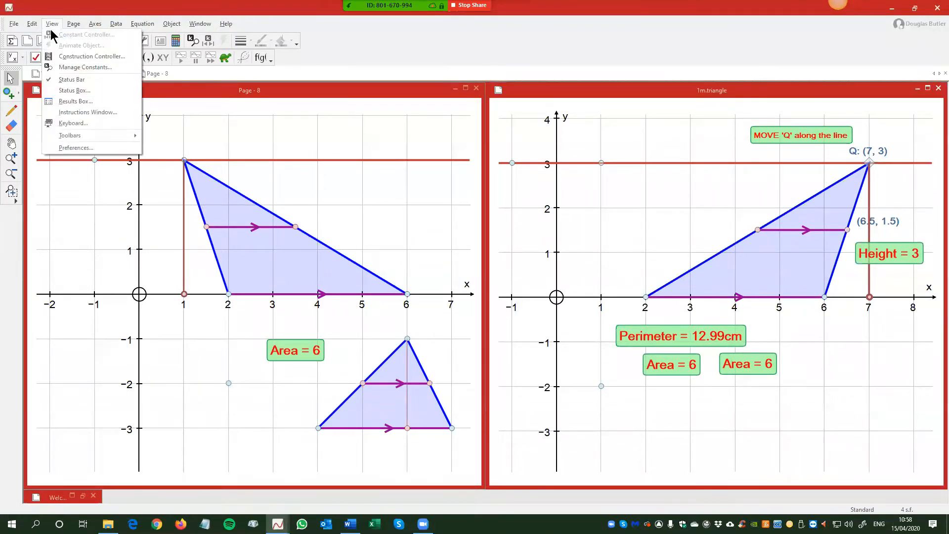
Show the on-screen keyboard, move it clear of the graph, and expand and collapse its text keys.
click(72, 123)
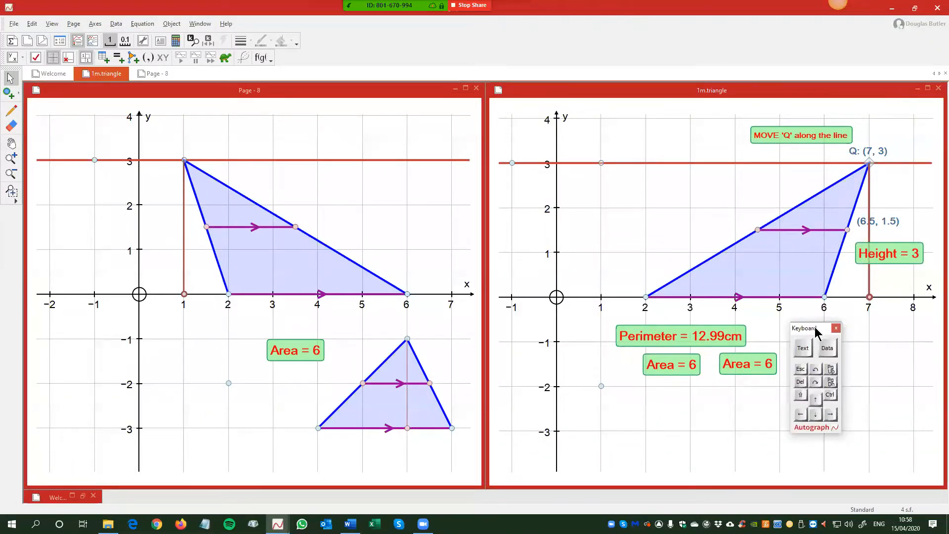
drag(816, 333, 633, 66)
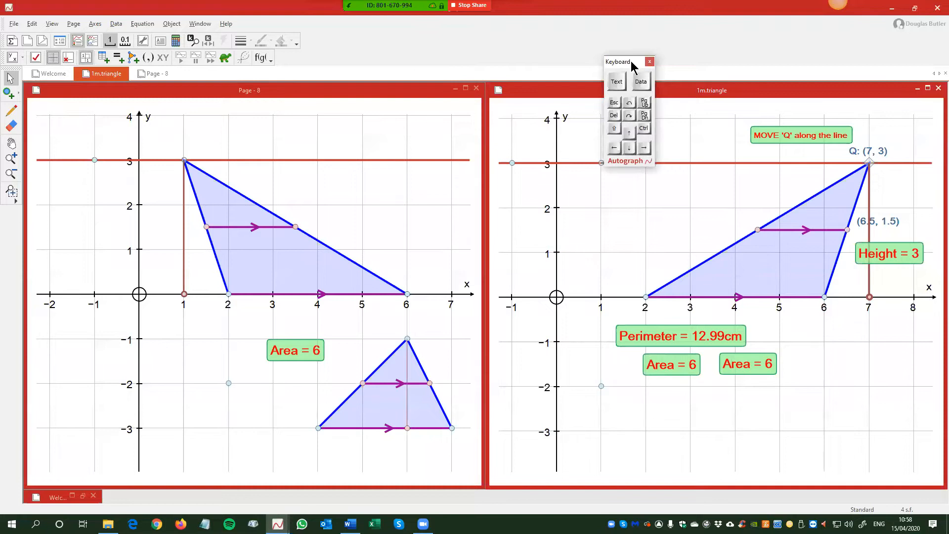
click(617, 82)
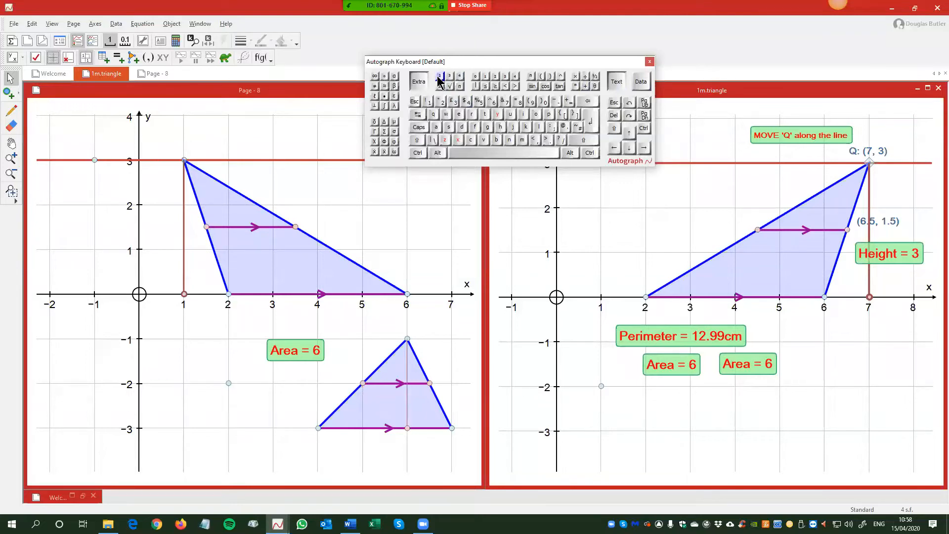
click(616, 82)
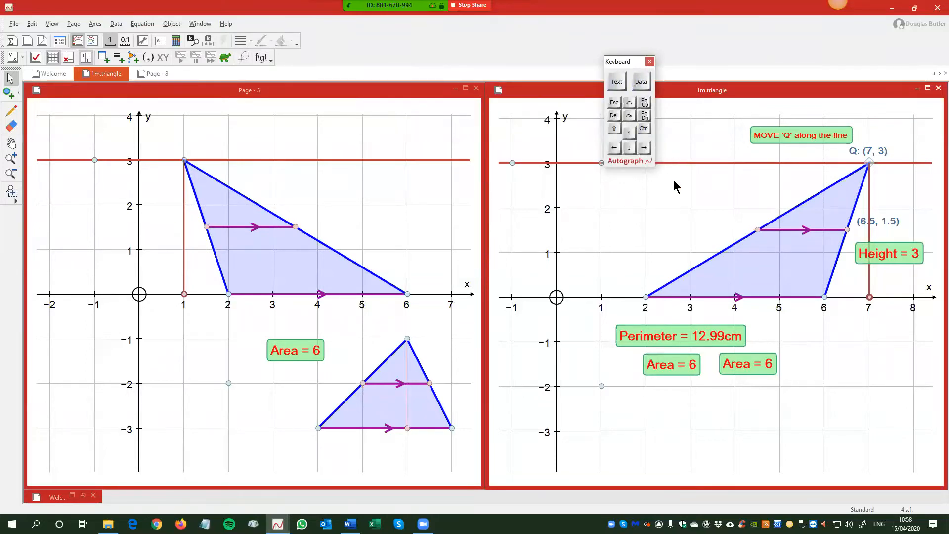
Try adding "cm²" to the Height label's before text with the on-screen keyboard, and discard the edit.
double_click(881, 254)
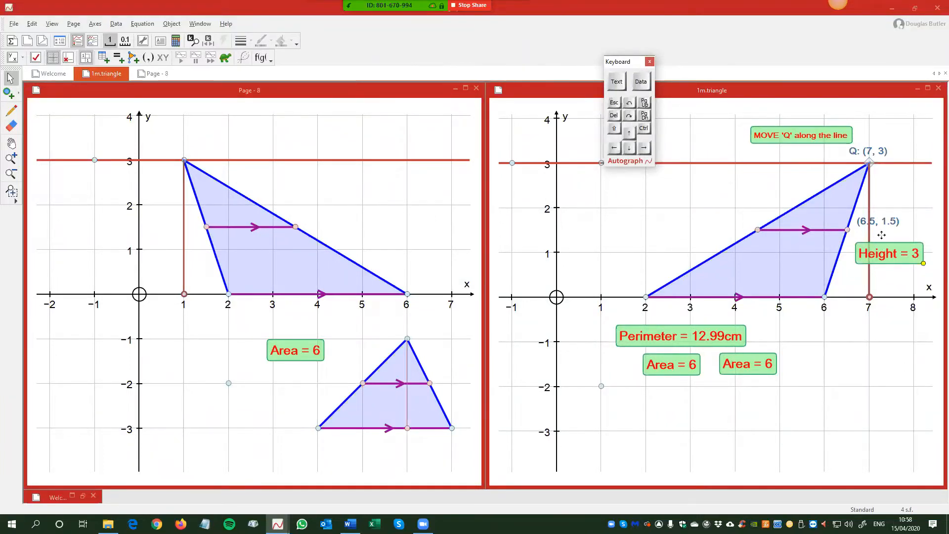
click(579, 334)
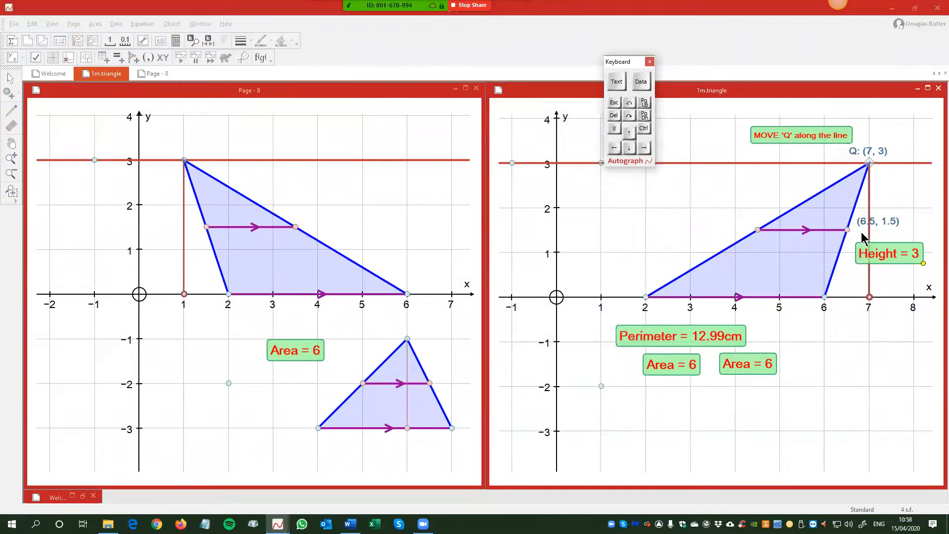
double_click(879, 255)
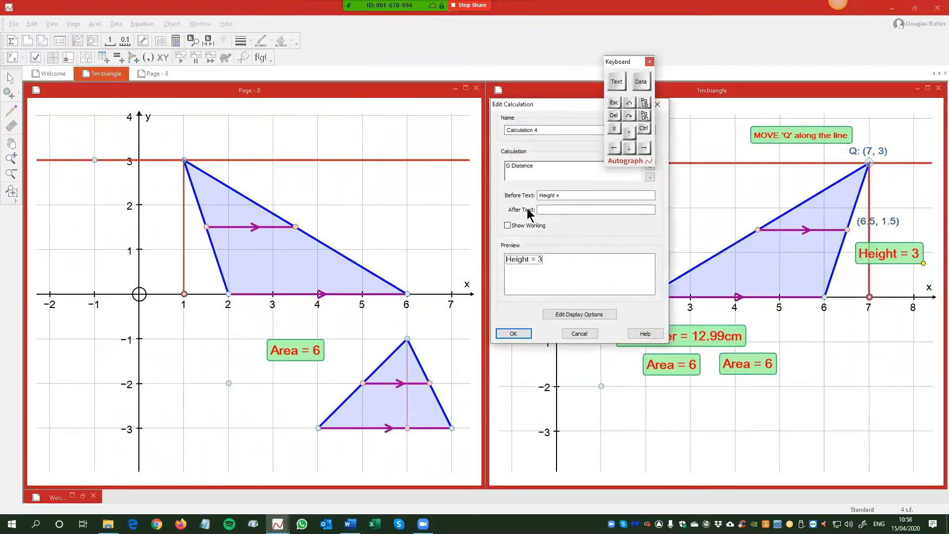
click(589, 194)
click(616, 82)
text(cm)
click(440, 76)
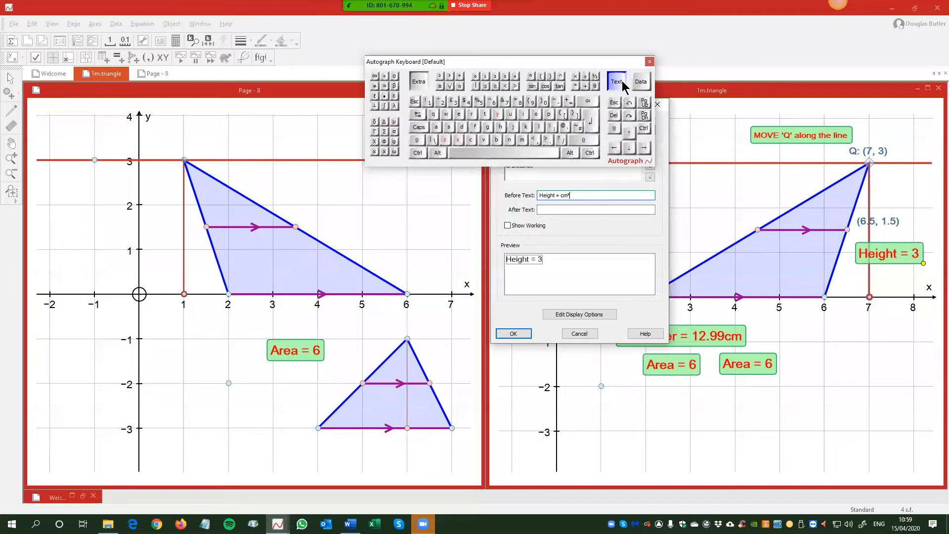
click(573, 61)
drag(574, 61, 705, 31)
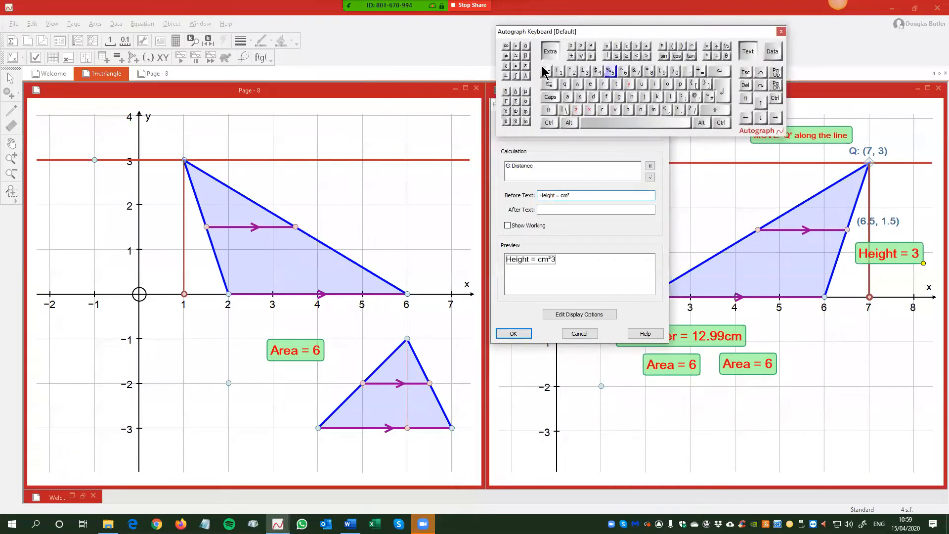
click(740, 51)
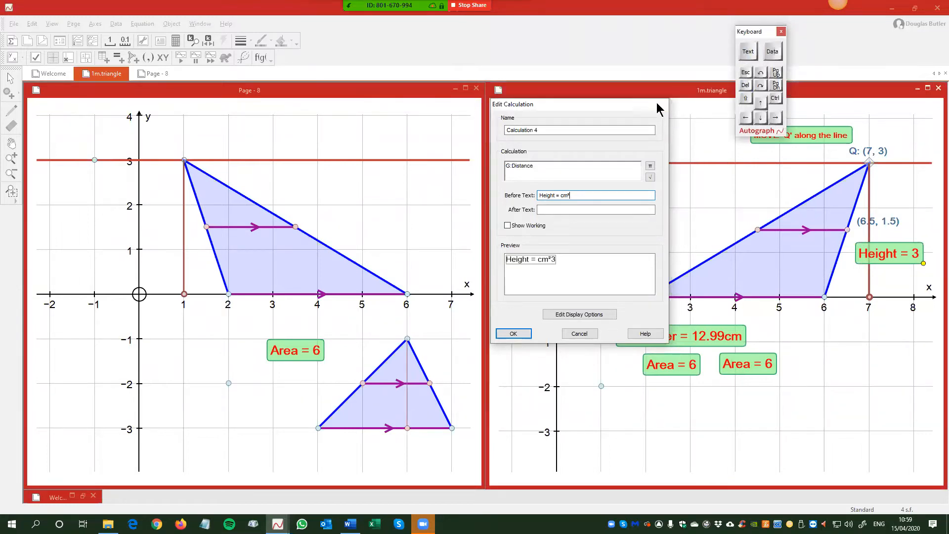
click(658, 104)
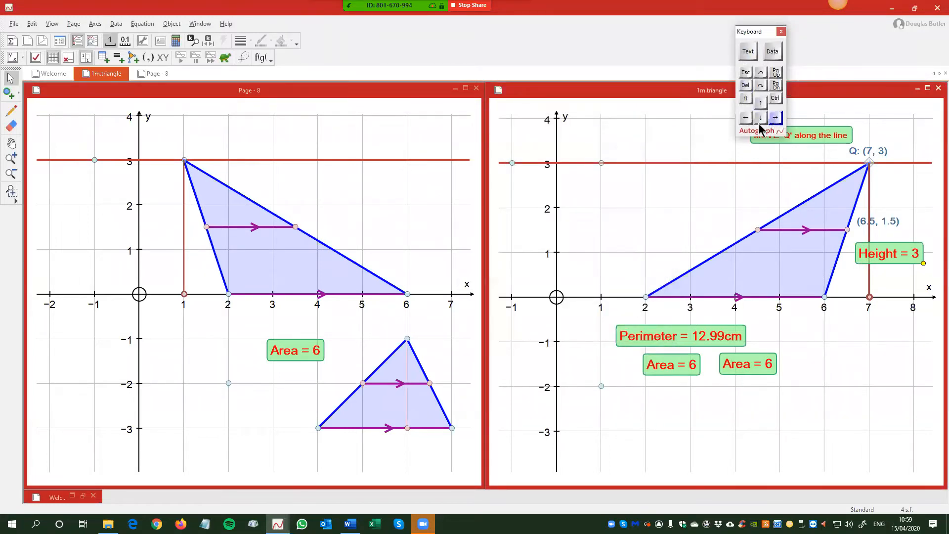
Plot a point at (1, 2) on the 1m.triangle page and nudge it by whole units to (3, 3) and back.
click(10, 94)
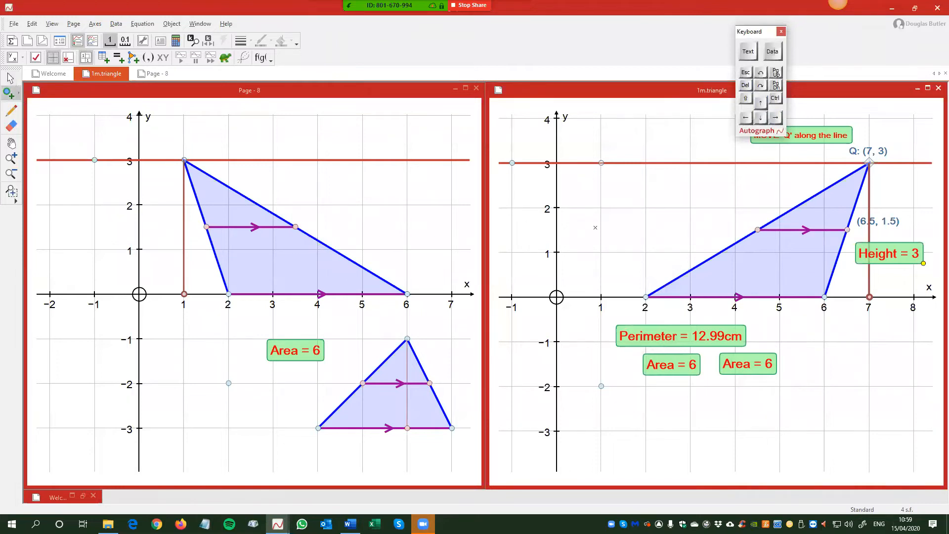
click(600, 208)
click(776, 118)
click(776, 117)
click(760, 102)
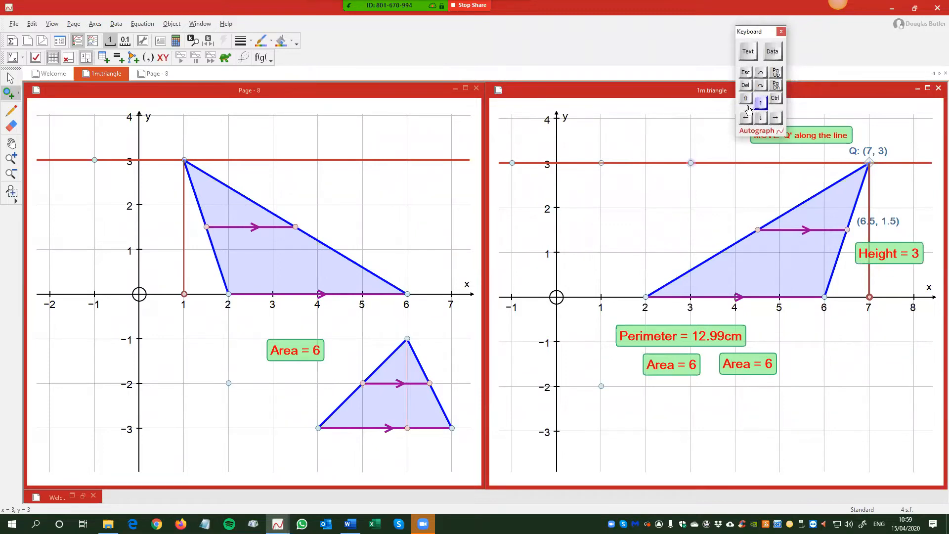
click(748, 117)
click(748, 117)
click(760, 118)
With the Ctrl modifier active, nudge the plotted point horizontally in 0.1 steps to about (1.7, 2).
click(775, 98)
click(776, 117)
click(776, 118)
click(776, 117)
click(776, 118)
click(776, 118)
click(776, 118)
click(775, 118)
click(776, 118)
Add the Shift modifier, nudge the point to about (2.1, 2), and release both modifiers.
click(744, 99)
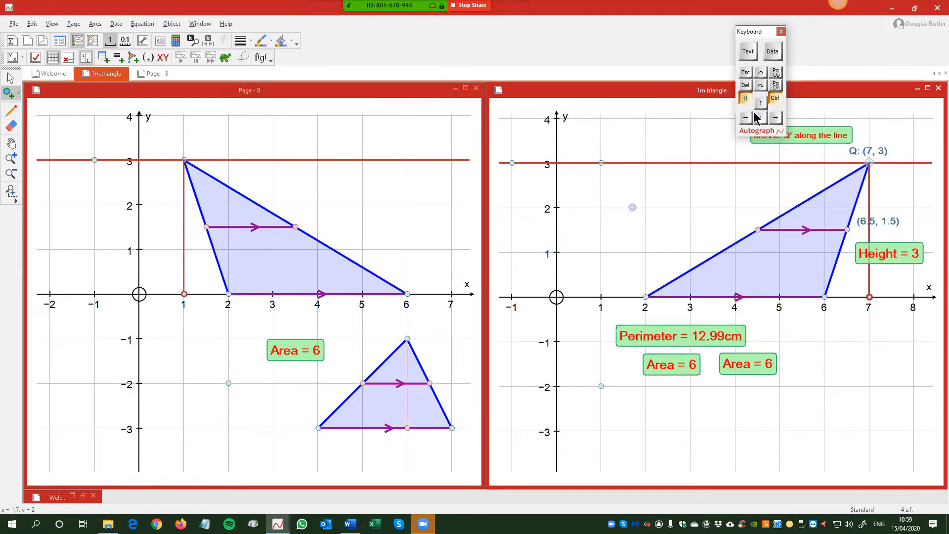
click(775, 118)
click(775, 117)
click(775, 117)
click(775, 118)
click(775, 117)
click(749, 119)
click(761, 118)
click(761, 104)
click(747, 97)
click(773, 97)
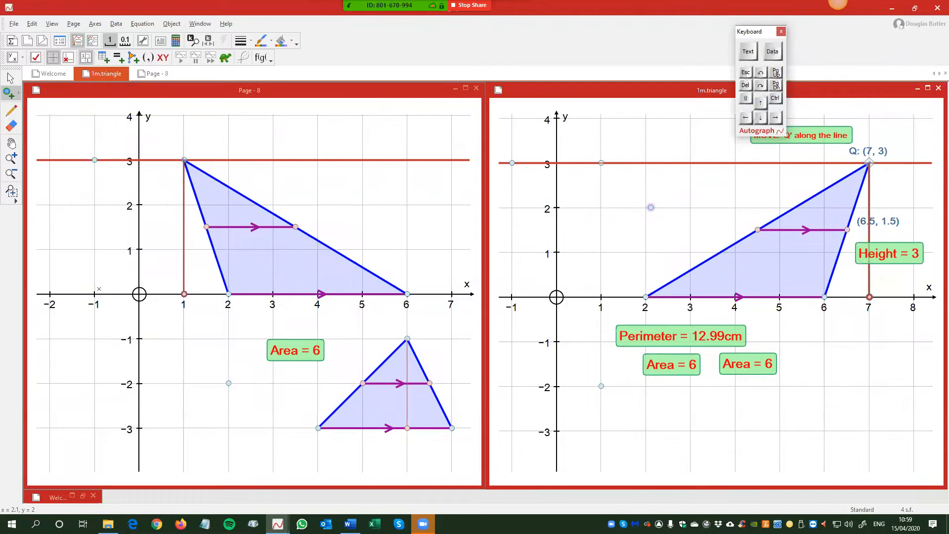
In an empty area of Page - 8, plot points at (−9, 0), (−7, 3) on the red line, and (−5, 0).
click(131, 266)
drag(132, 266, 569, 271)
click(9, 92)
click(178, 296)
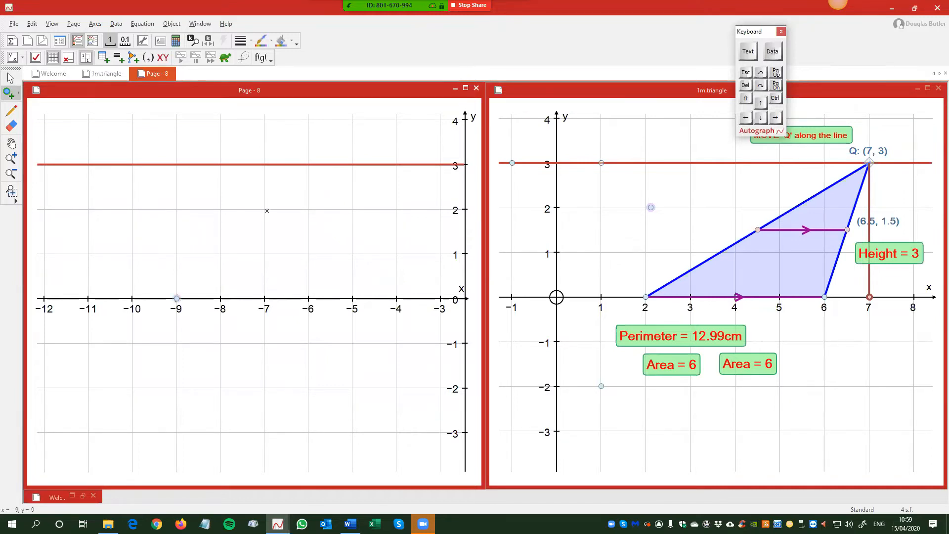
click(267, 165)
click(352, 298)
Group the three new points into a triangle and move its apex along the red line to (−10, 3).
click(10, 78)
drag(130, 140, 370, 327)
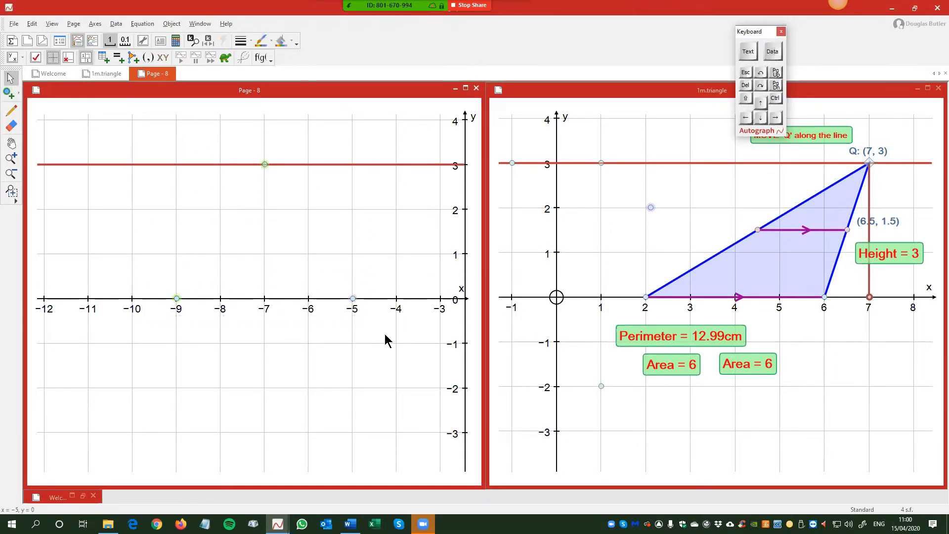
right_click(353, 132)
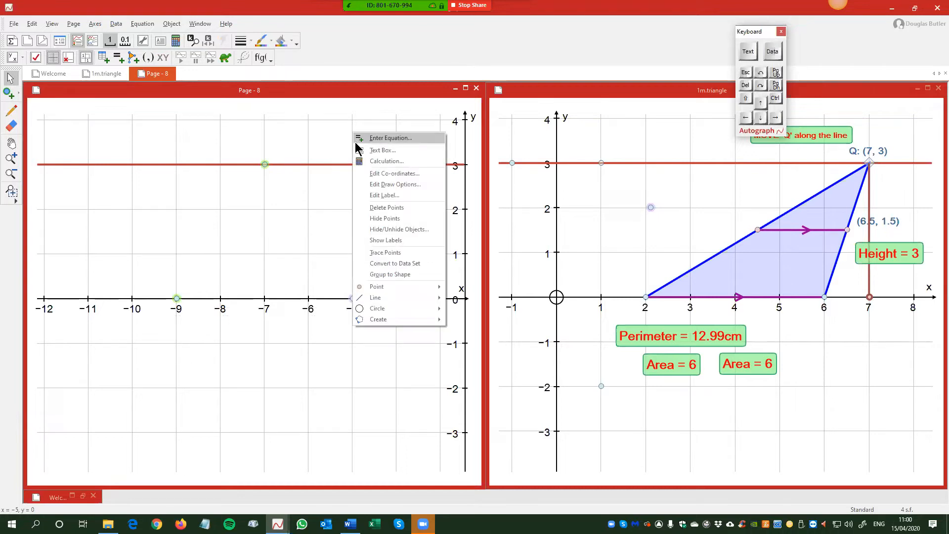
click(384, 275)
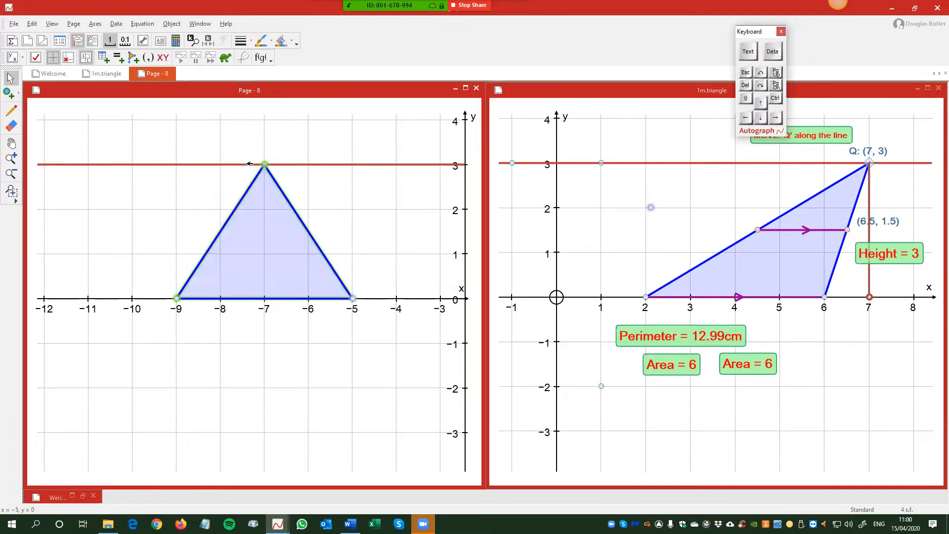
click(335, 181)
drag(266, 164, 143, 165)
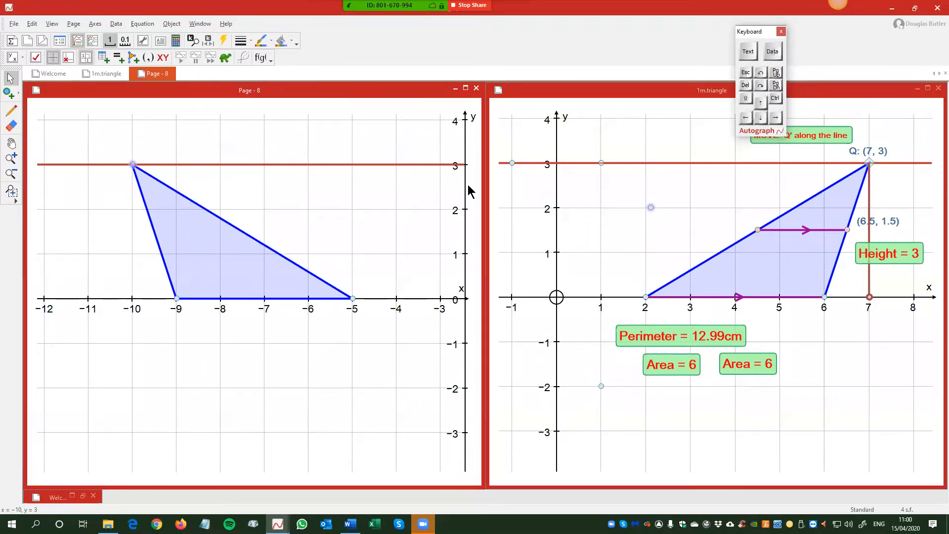
Close Page - 8 and the 1m.triangle page without saving changes.
click(14, 24)
mouse_move(30, 26)
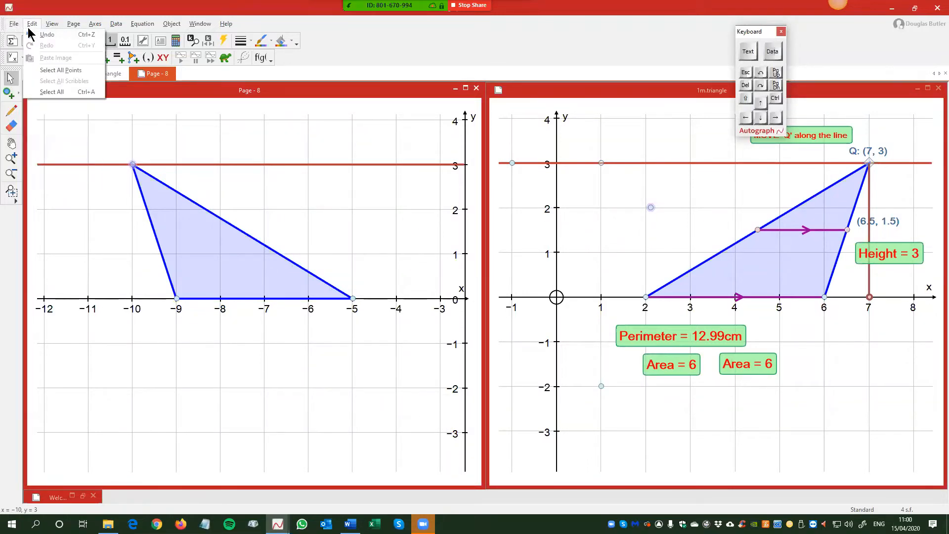
click(161, 76)
click(476, 89)
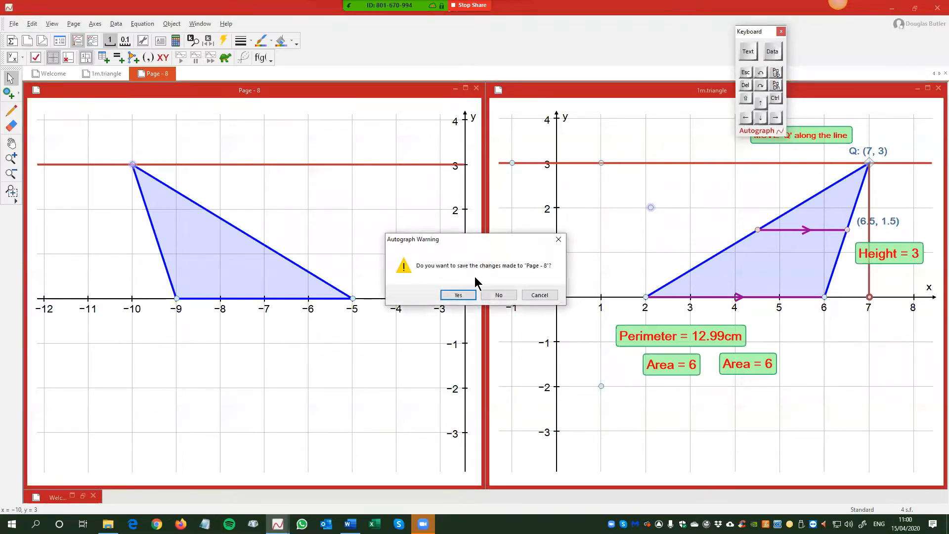
click(495, 298)
click(939, 88)
click(503, 296)
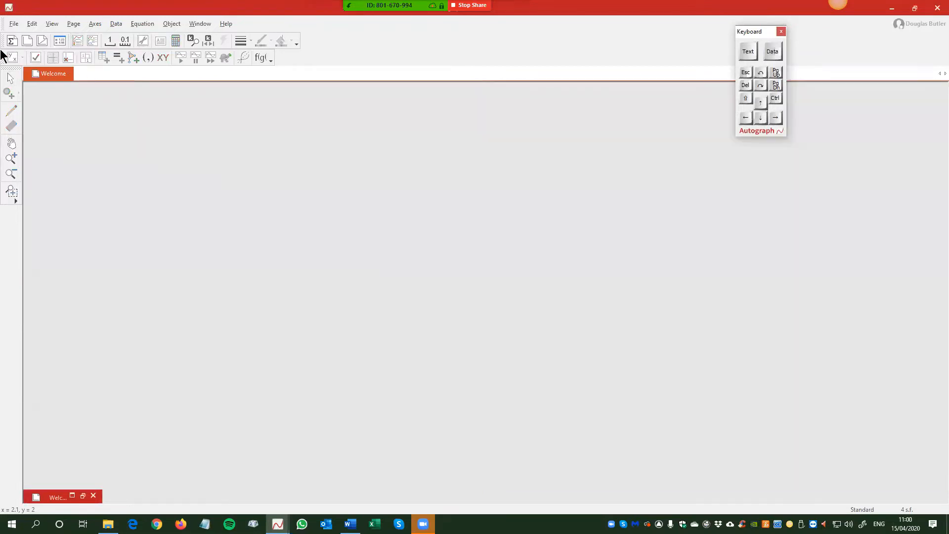
Open the file 2a.mx+c.agg from the agg-2 folder.
click(14, 23)
click(32, 78)
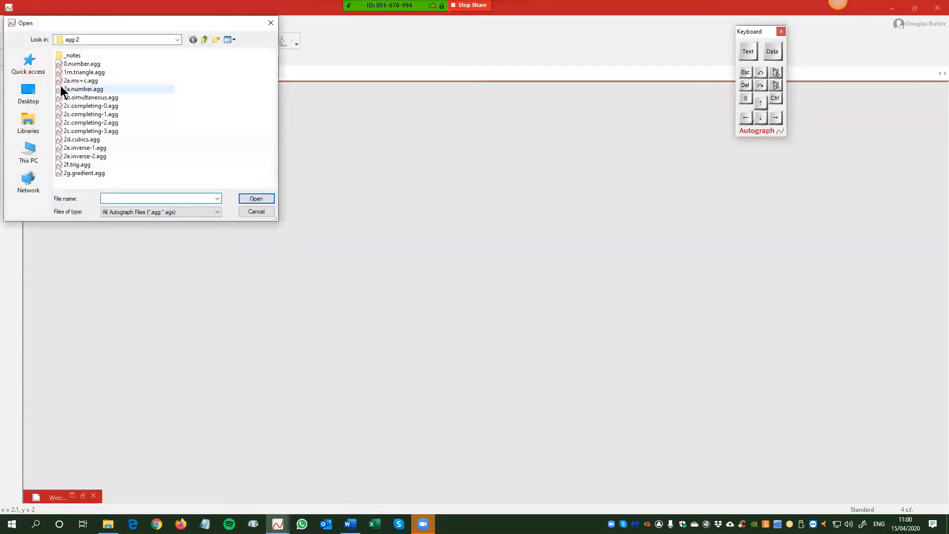
double_click(81, 79)
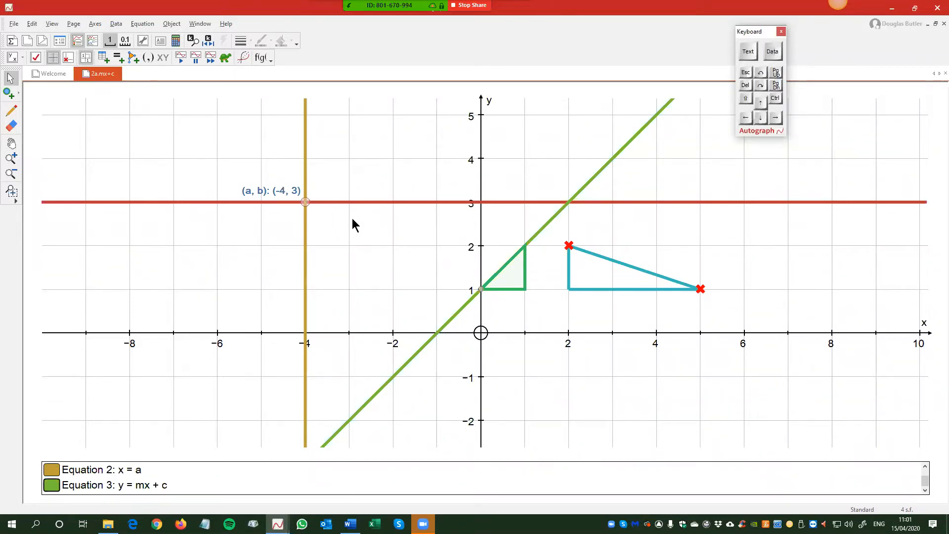
Create a new blank graph page and tile it vertically alongside the 2a.mx+c page.
click(27, 41)
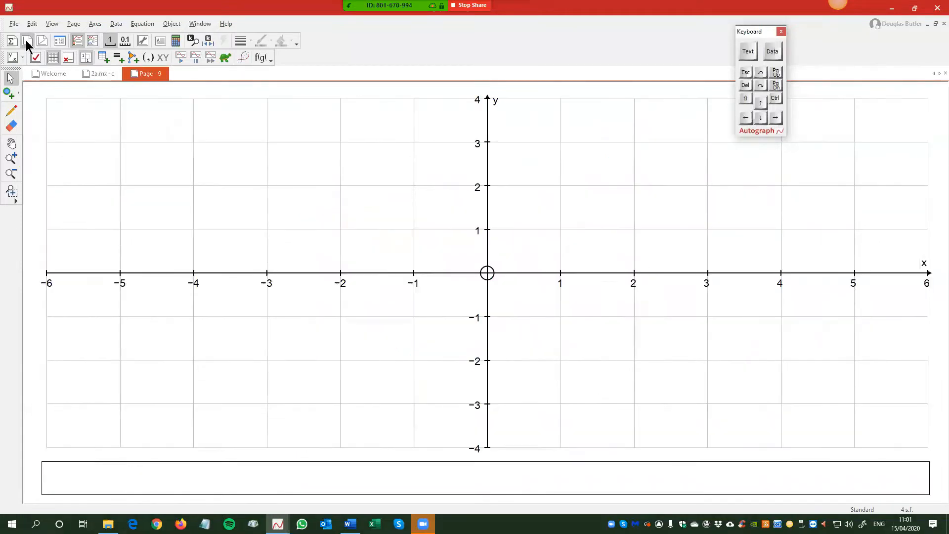
click(174, 24)
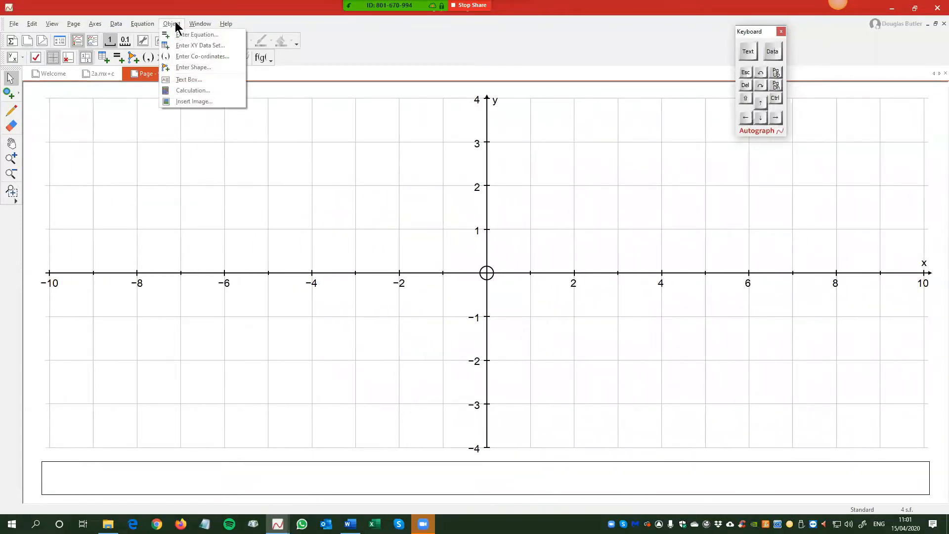
mouse_move(194, 24)
click(211, 134)
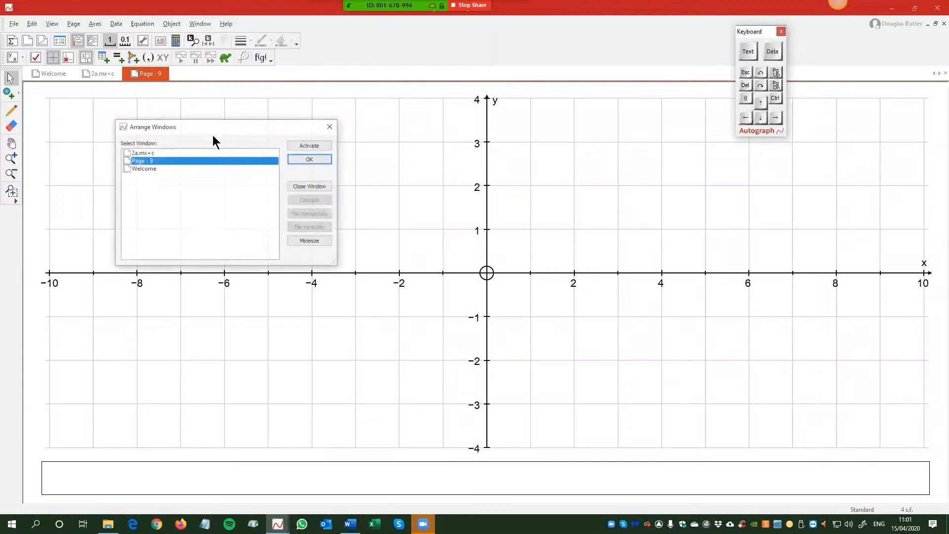
ctrl+click(148, 153)
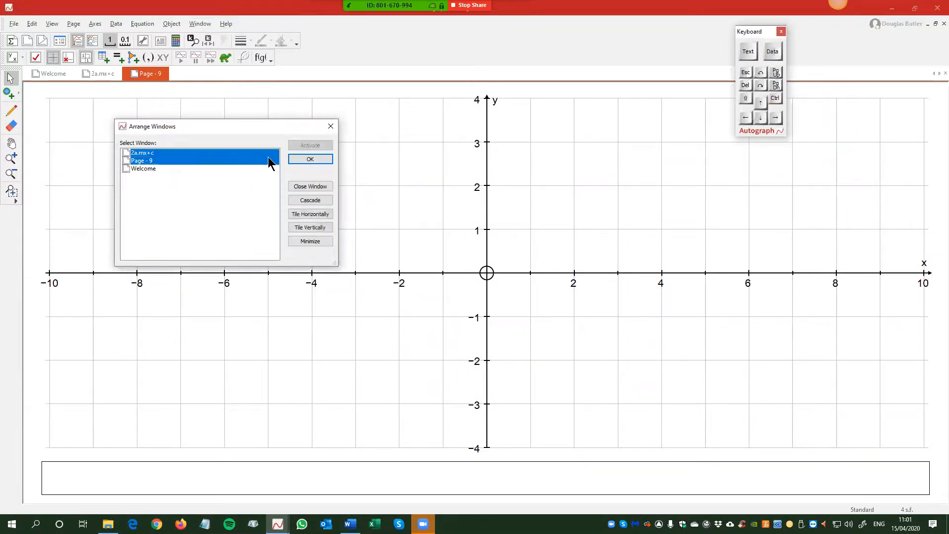
click(311, 228)
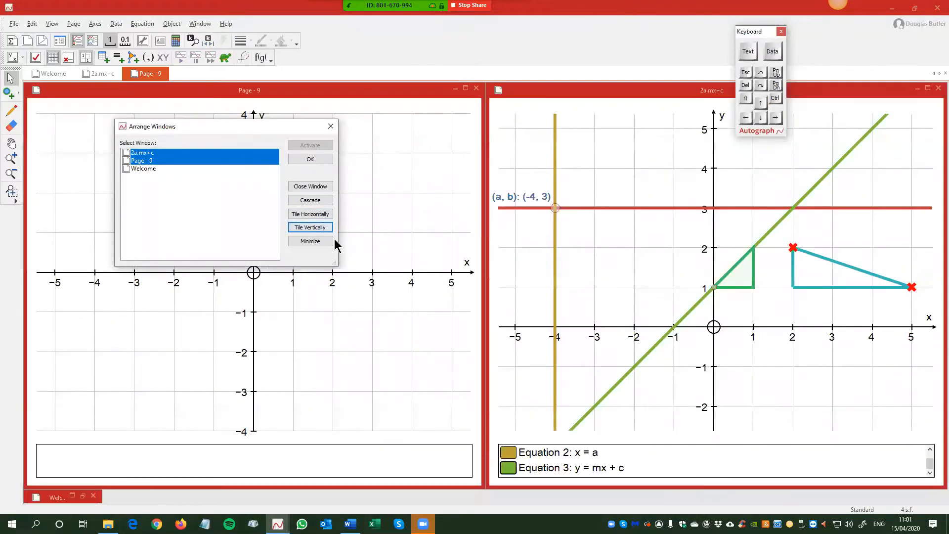
click(311, 159)
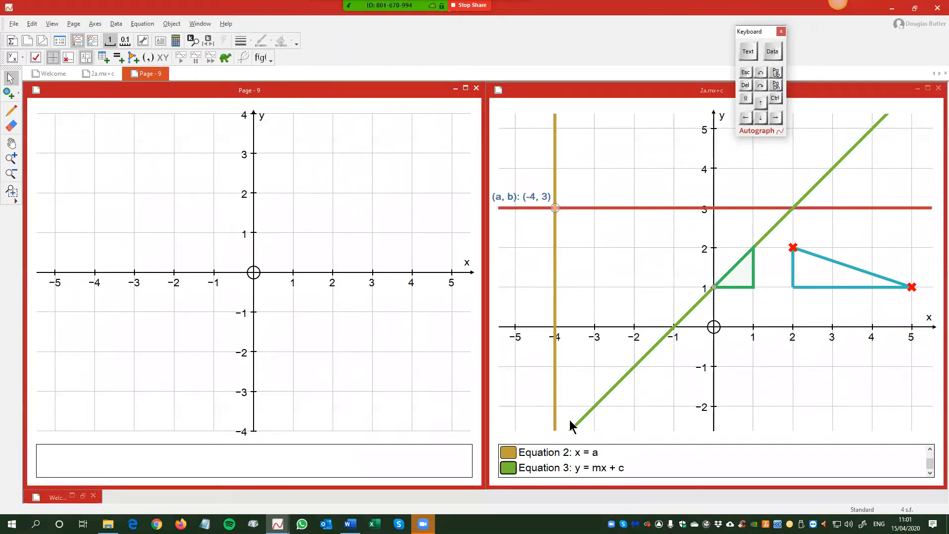
Plot the equation x = a on the blank page, keeping the constant a at 1.
right_click(158, 161)
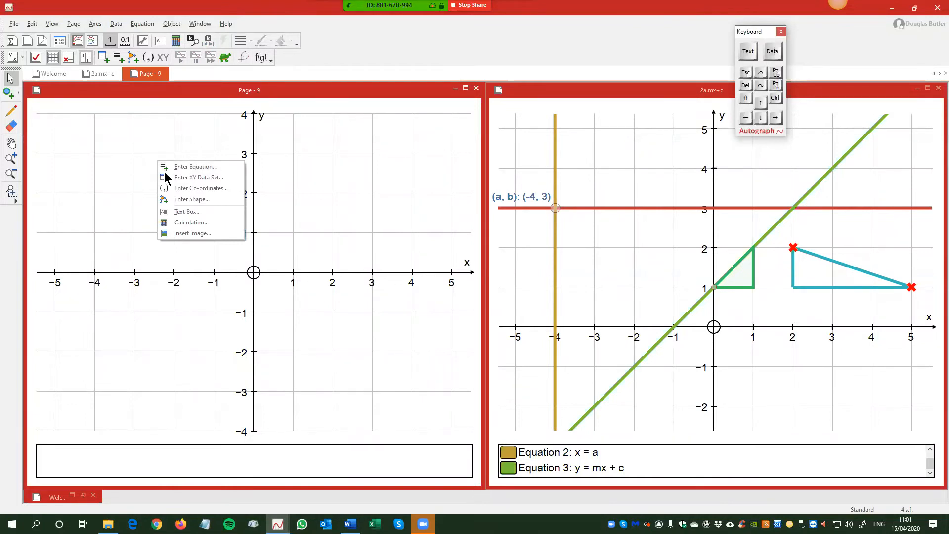
click(206, 167)
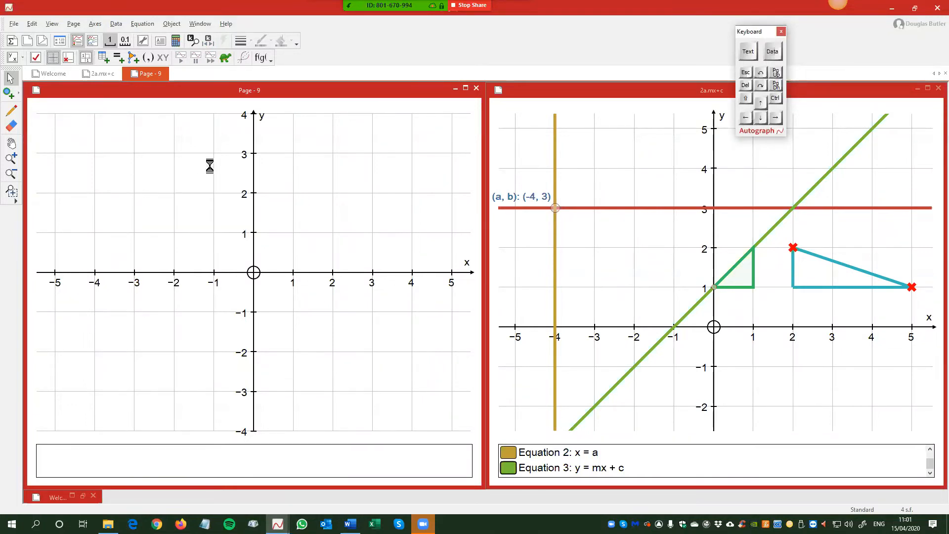
text(x = a)
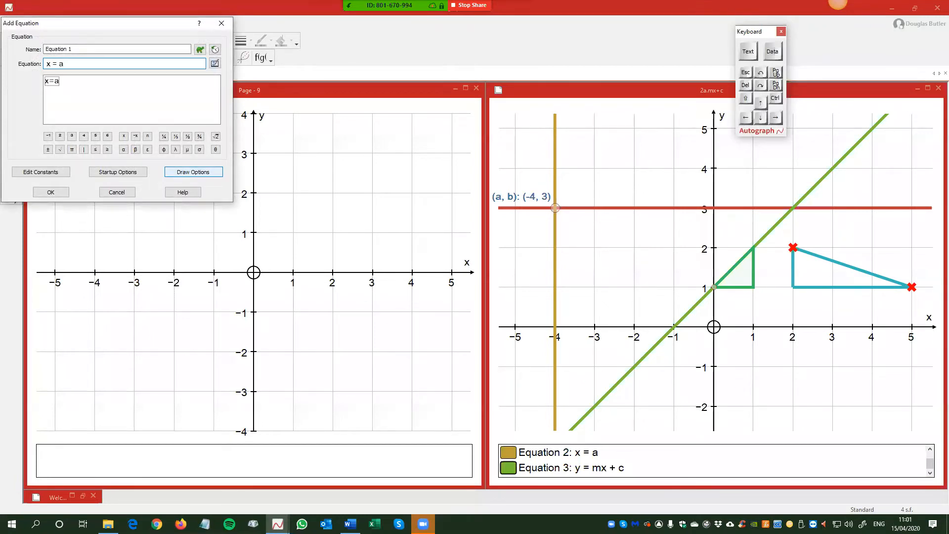
click(40, 172)
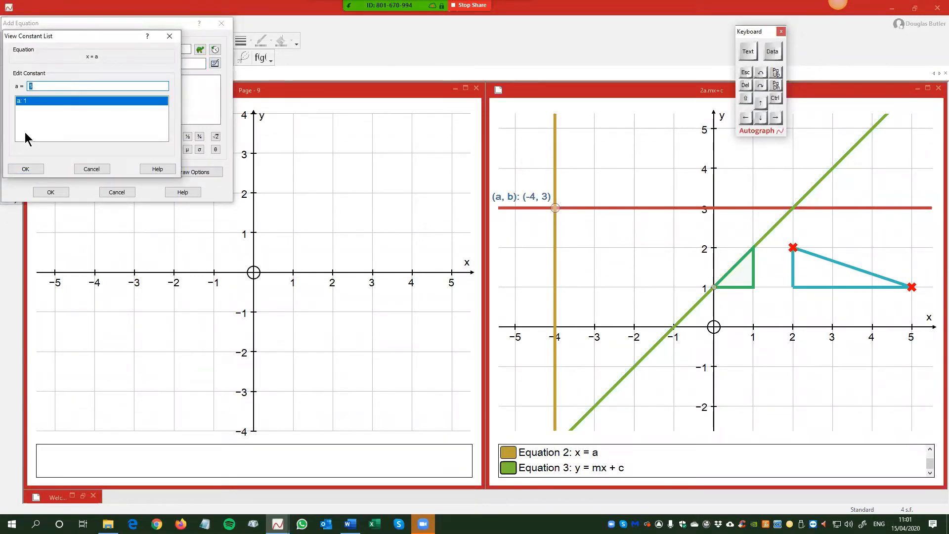
click(26, 170)
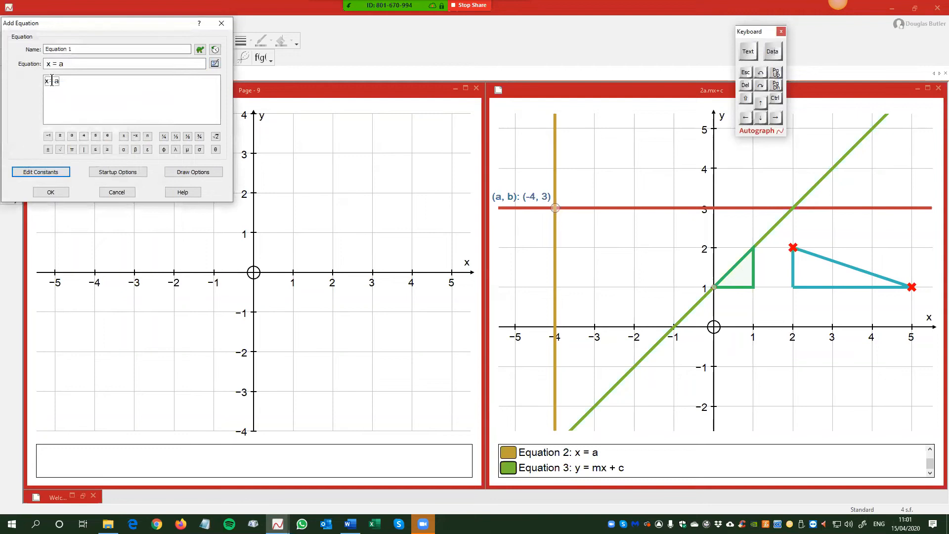
click(50, 192)
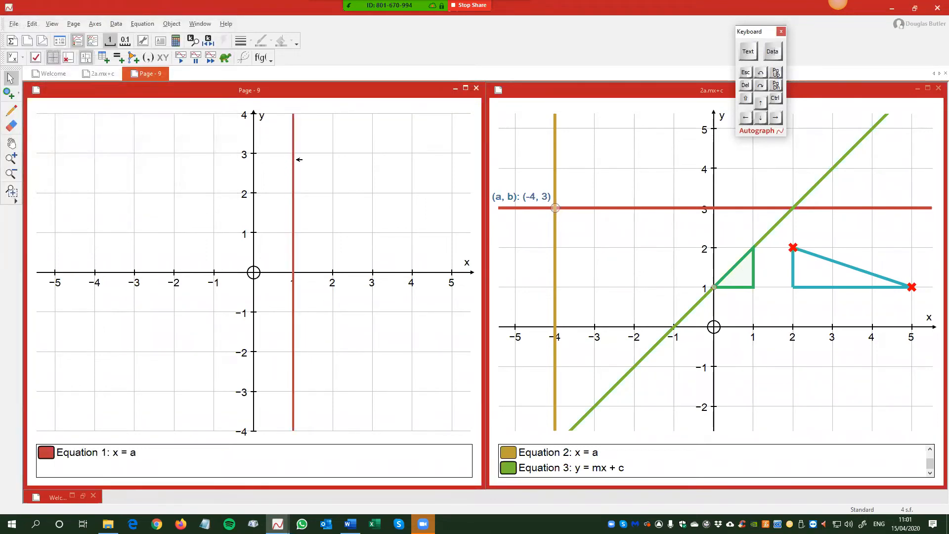
Turn on slow plotting at a reduced plot speed, then replot the line x = a and fast-forward it to completion.
click(225, 59)
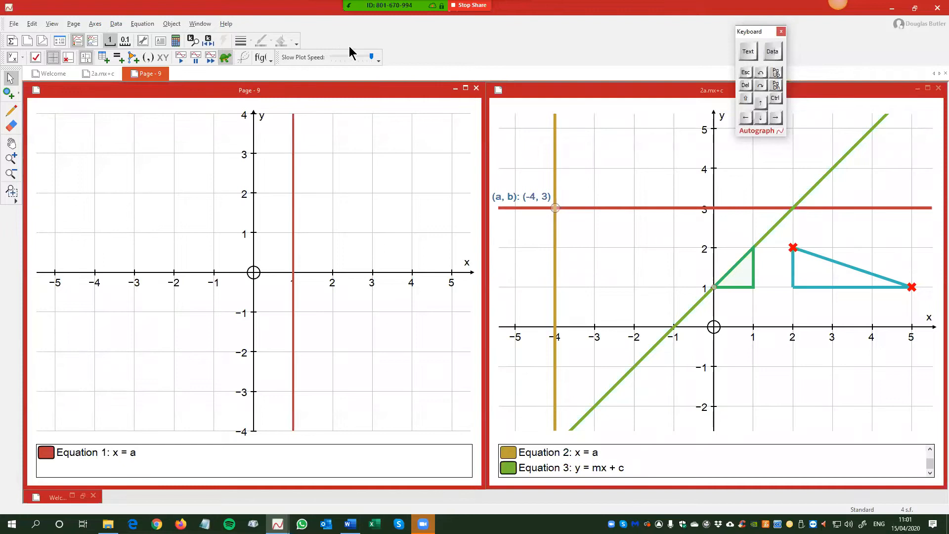
drag(372, 59, 347, 58)
click(179, 59)
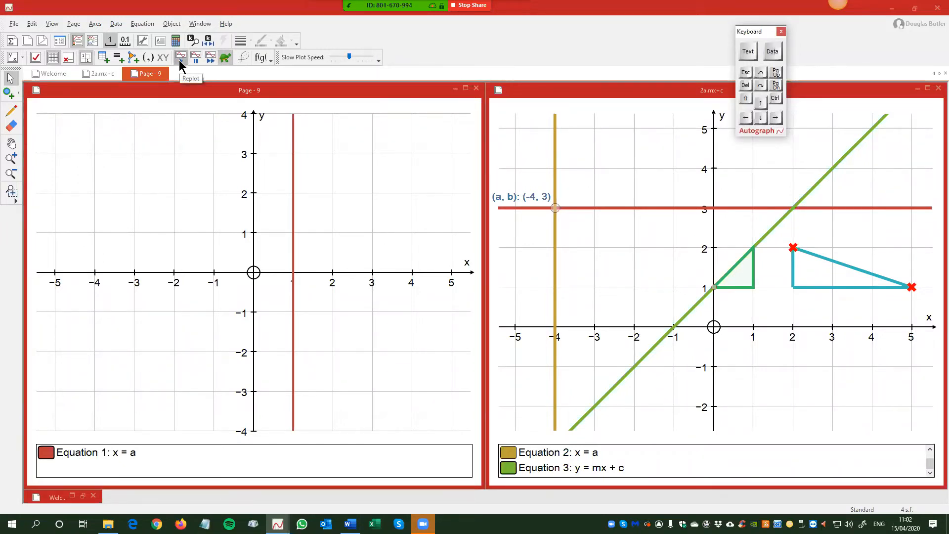
click(24, 121)
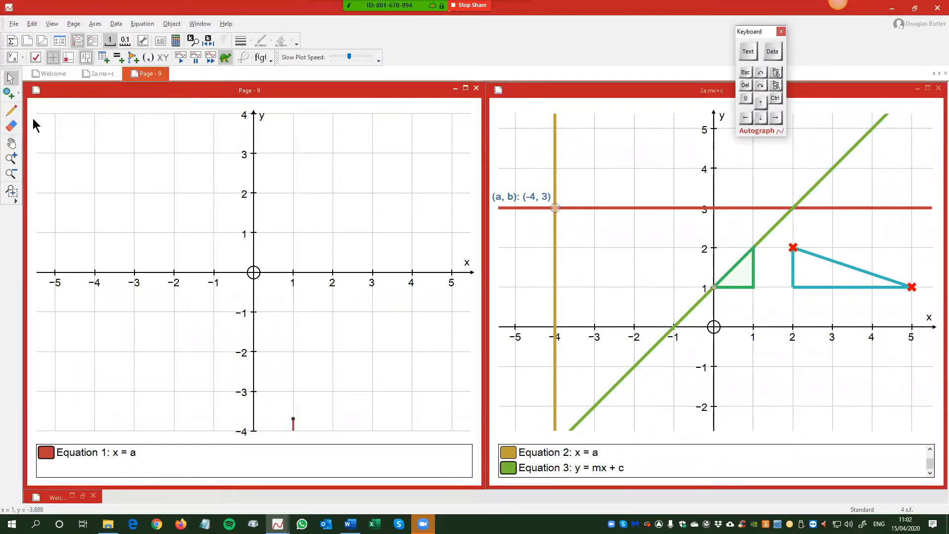
click(208, 58)
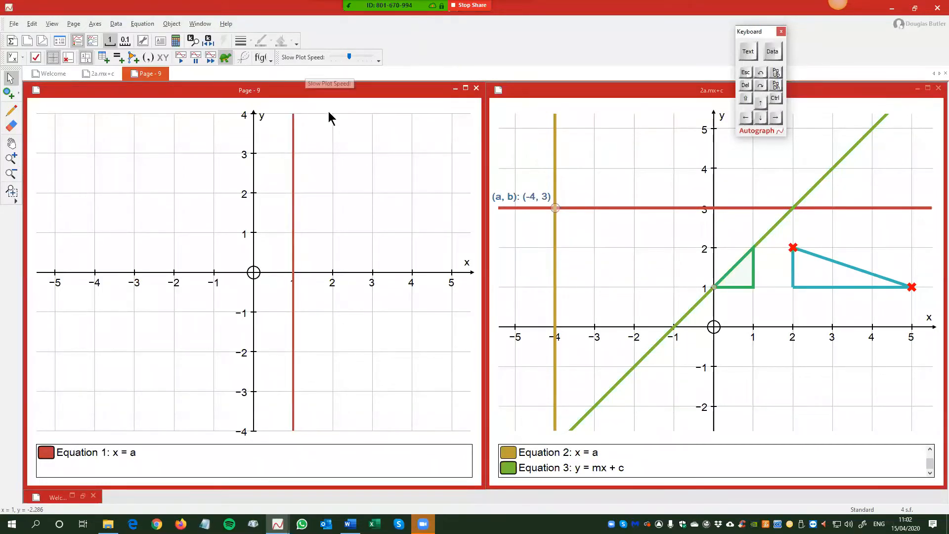
Add the equation y = b to Page - 9 and fast-forward its slow plot to completion.
right_click(328, 162)
click(350, 167)
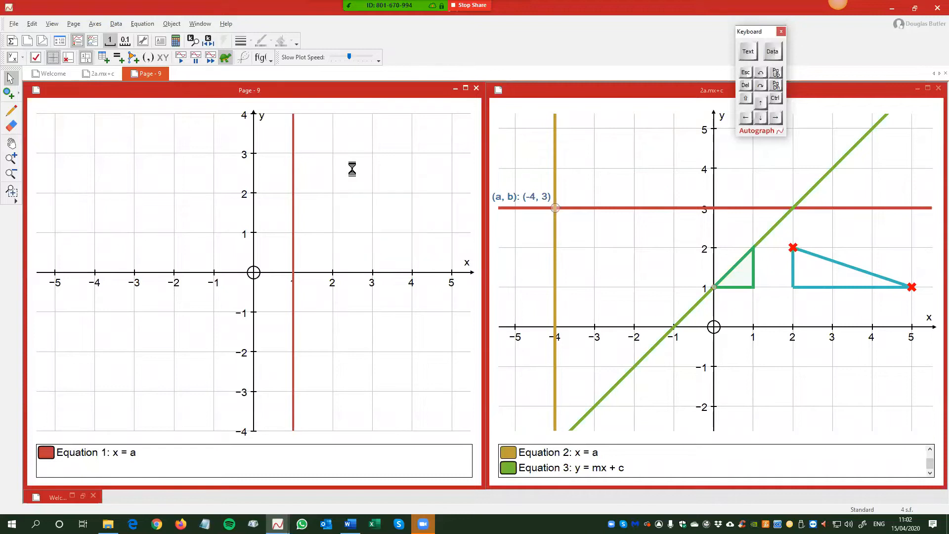
text(y )
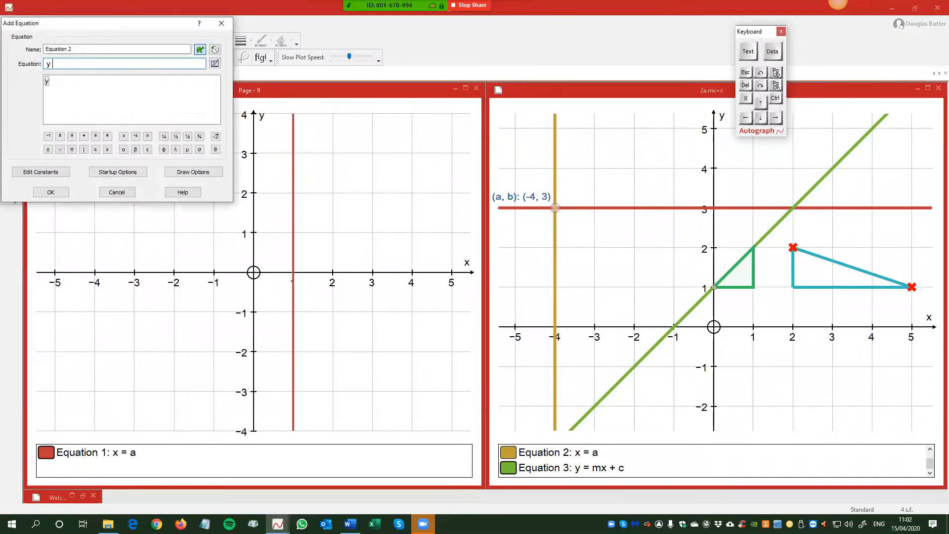
text(= b)
click(50, 193)
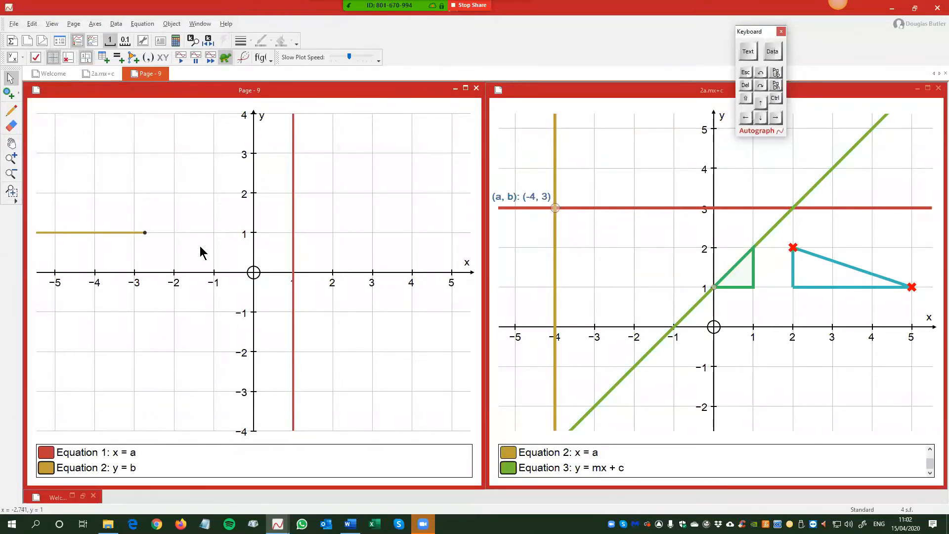
click(209, 58)
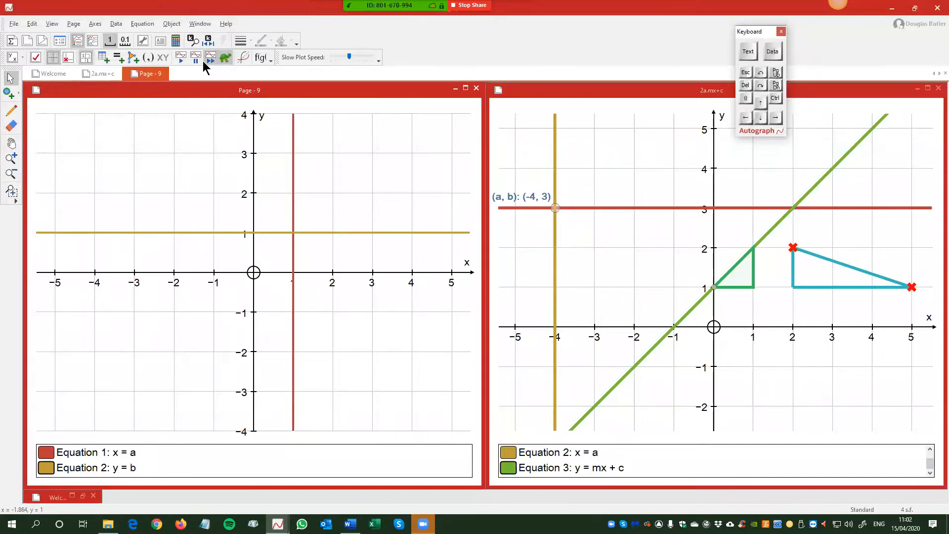
Place a free point at (−3, −2) on Page - 9 and plot the equation y = mx + c through to completion.
click(8, 93)
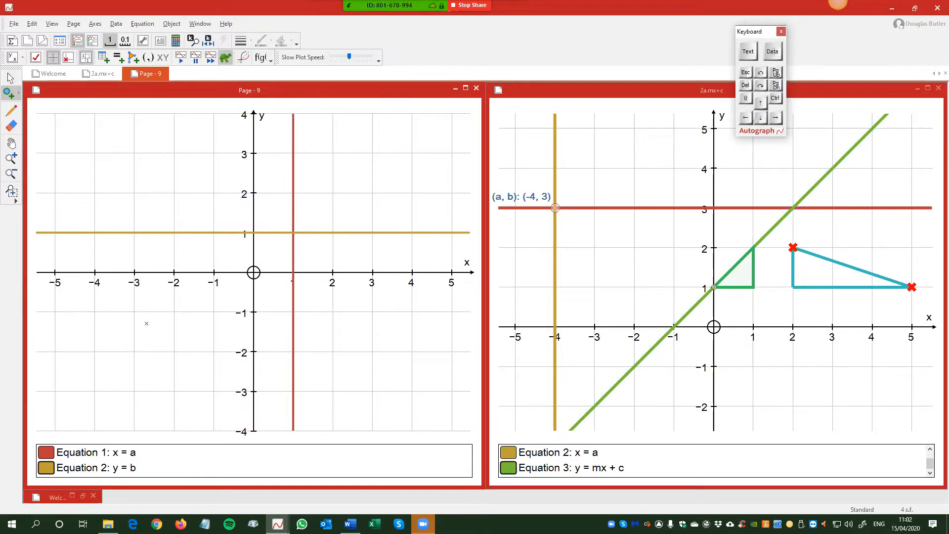
click(134, 351)
right_click(158, 166)
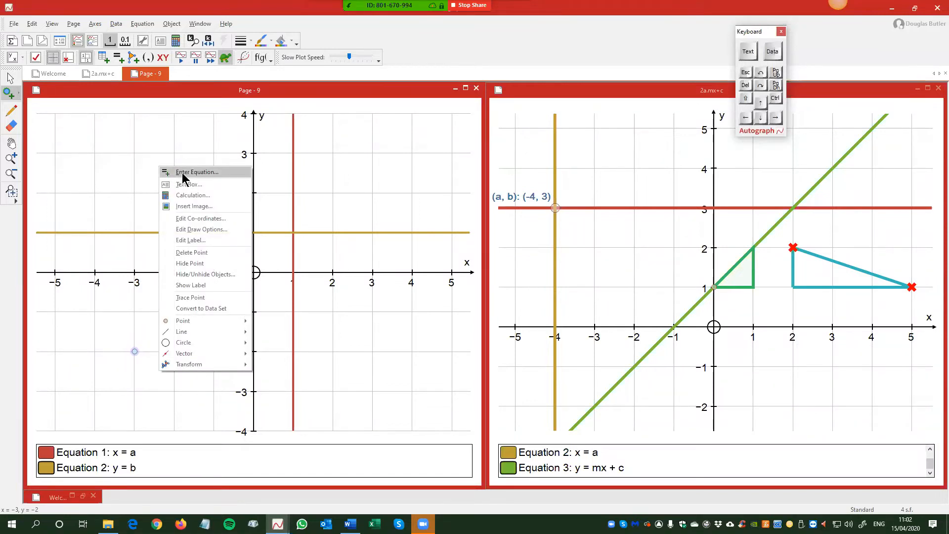
click(182, 174)
text(y = mx + c)
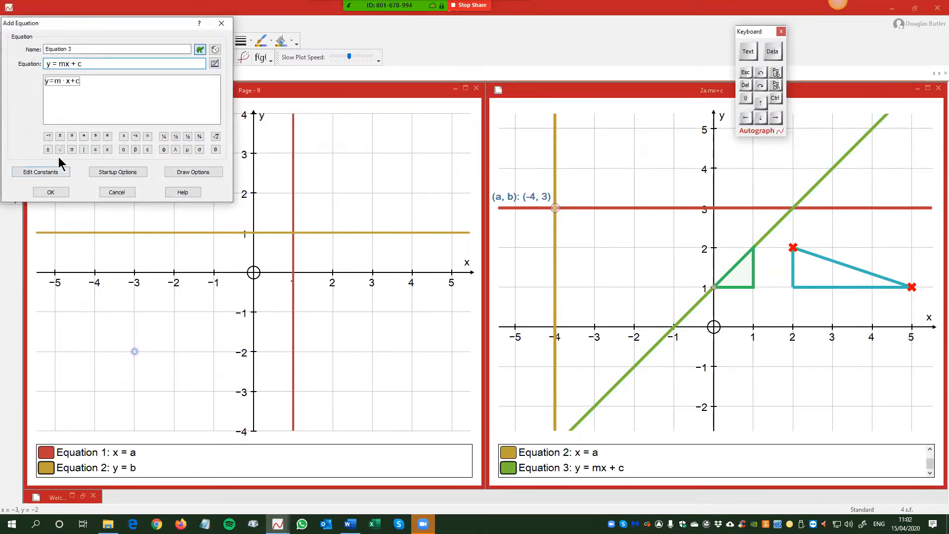
click(51, 192)
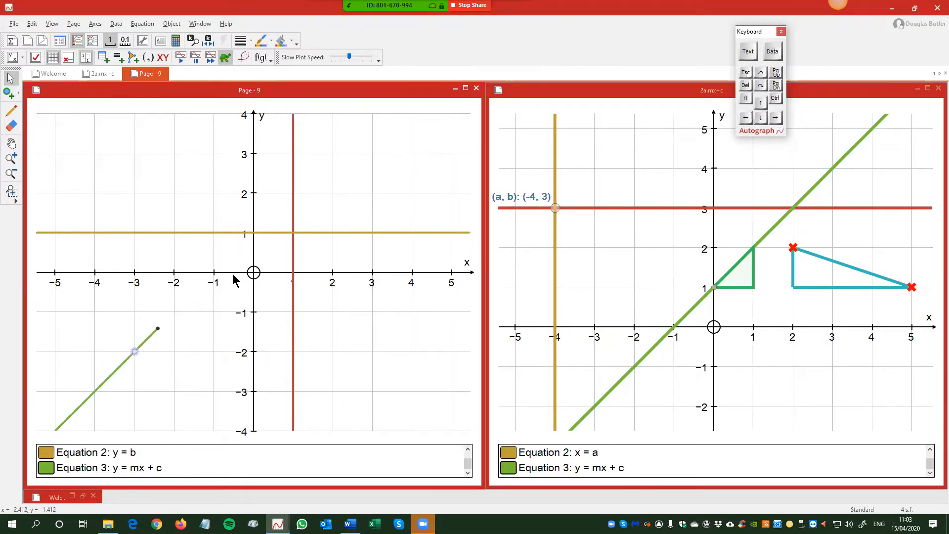
click(209, 58)
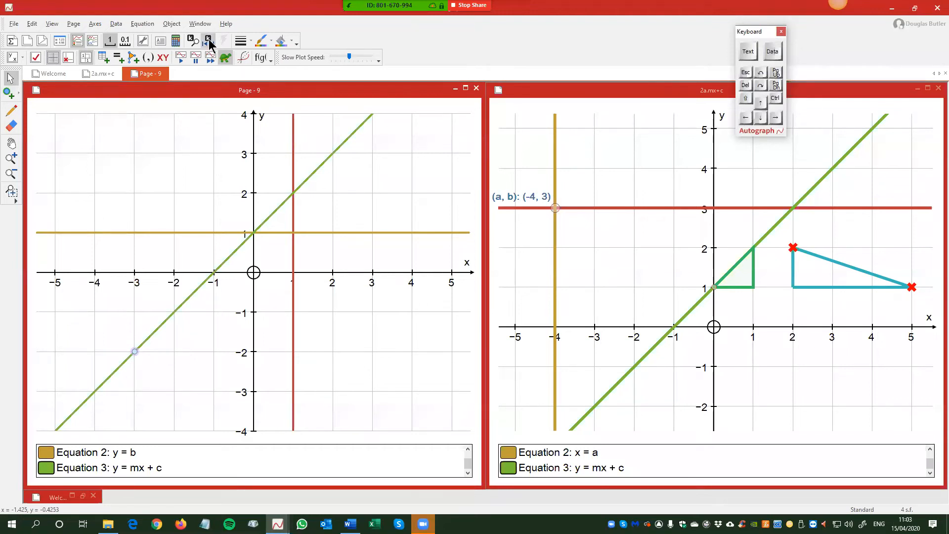
Open the Constant Controller for Page - 9, move it above the graph and step constant a down to −3.
click(209, 42)
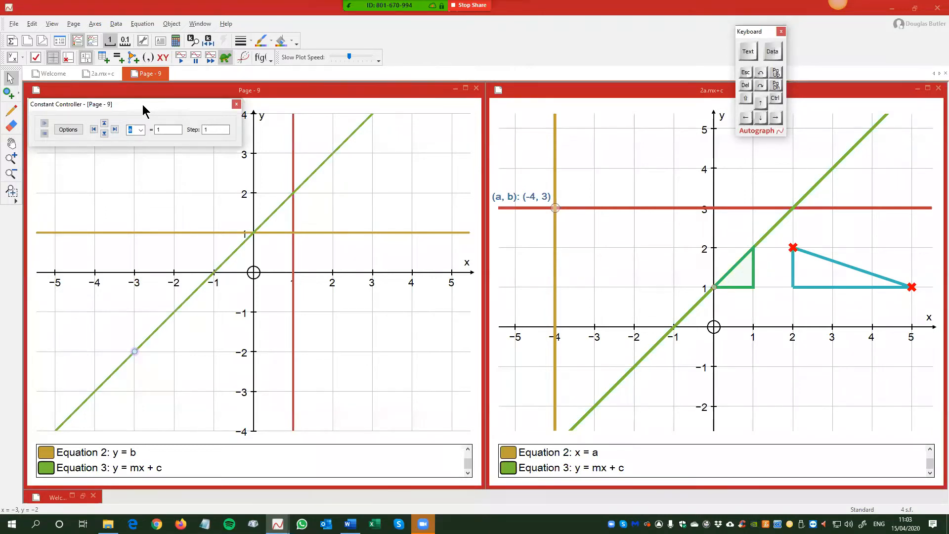
drag(142, 105, 365, 67)
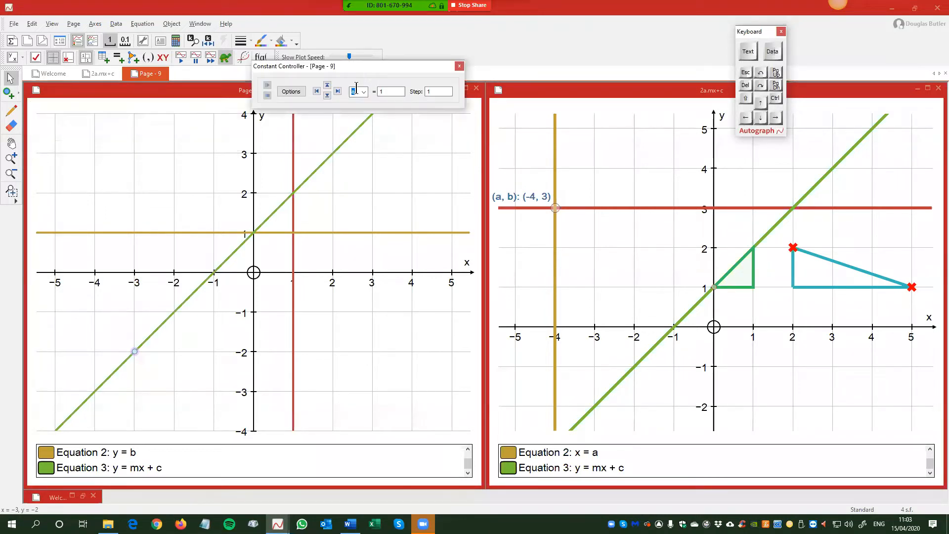
click(327, 85)
click(327, 95)
click(328, 86)
click(368, 91)
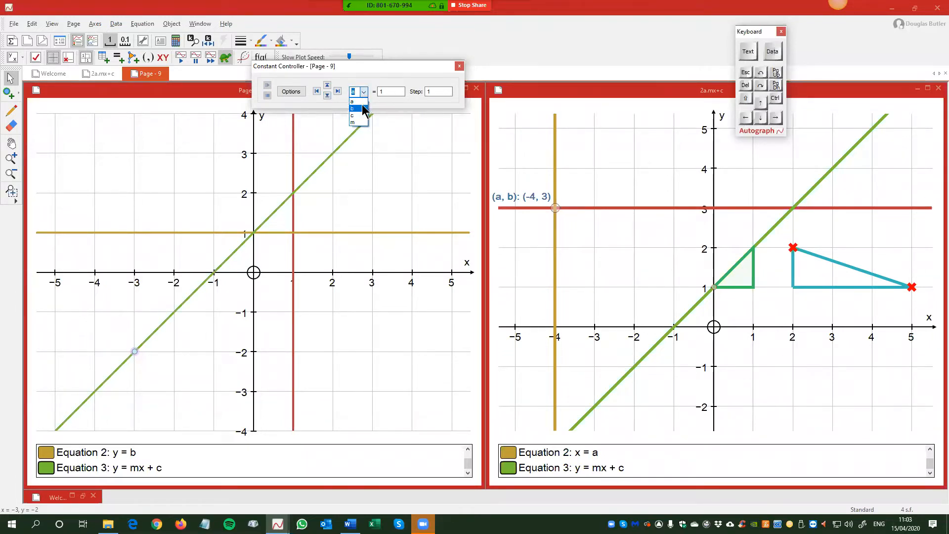
click(363, 94)
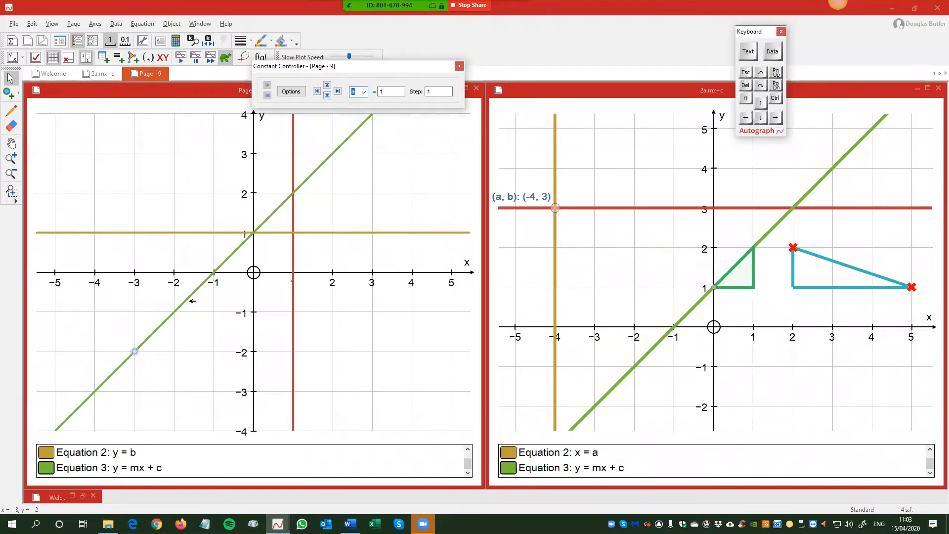
click(327, 95)
click(326, 95)
click(326, 95)
click(327, 95)
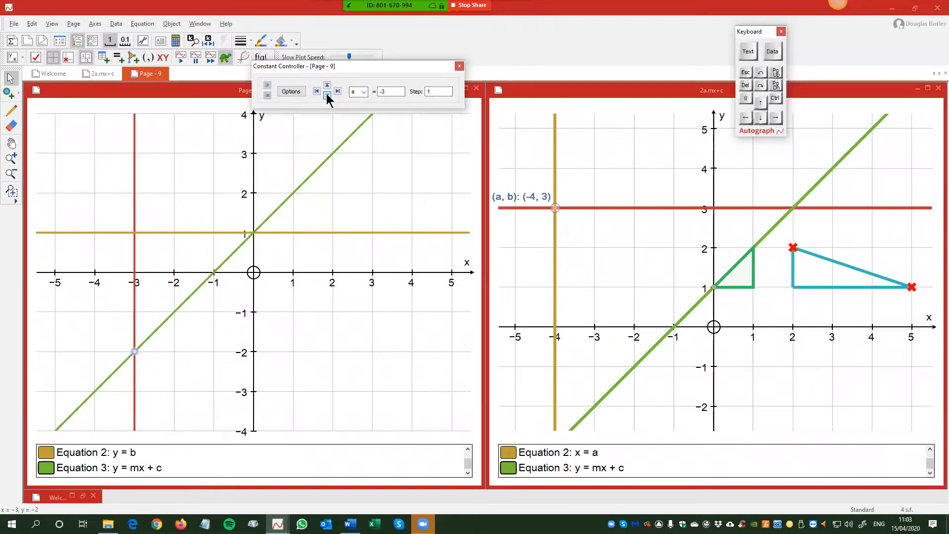
Step constant b down to −2 so the horizontal line passes through the free point.
click(357, 92)
click(360, 109)
click(327, 95)
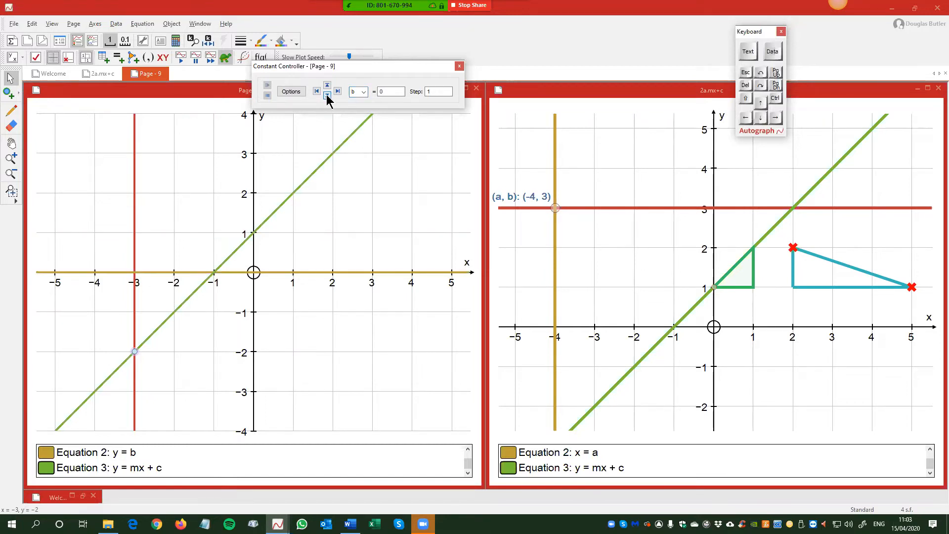
click(328, 95)
click(327, 95)
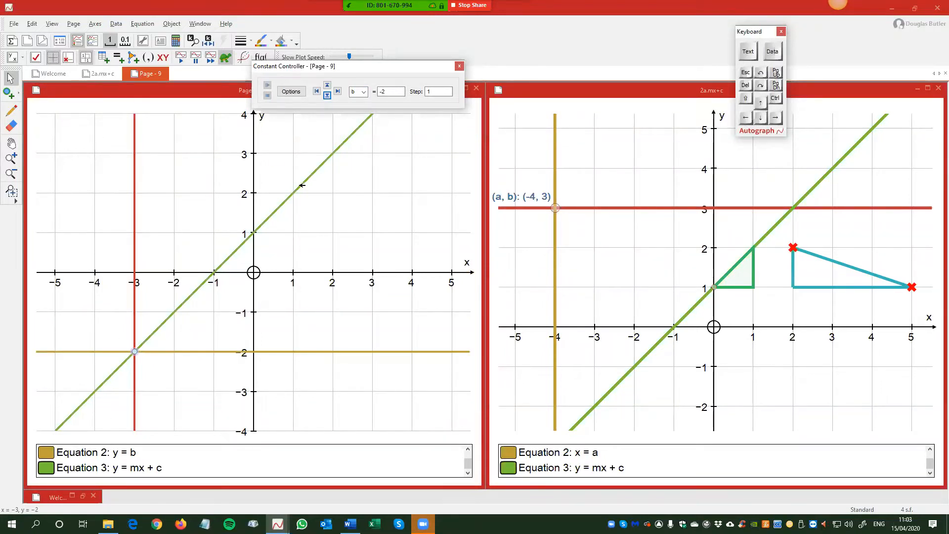
Place an intersection point where the line y = mx + c crosses the y-axis at (0, 1), then return to Select mode.
click(12, 98)
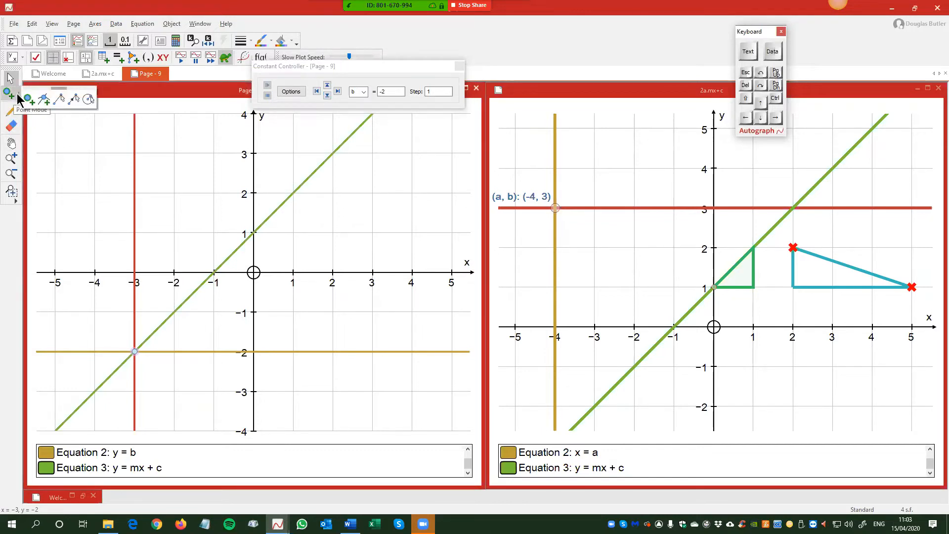
click(45, 101)
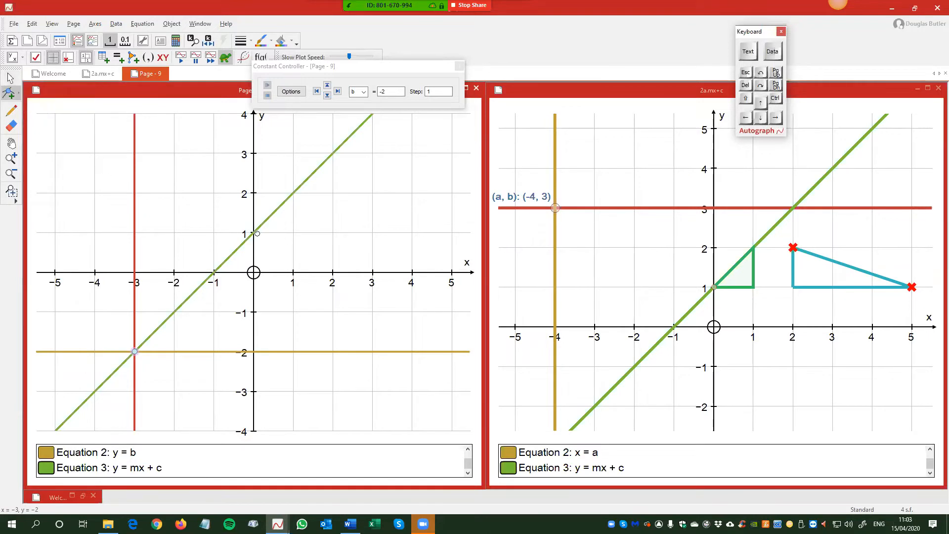
click(253, 232)
click(10, 78)
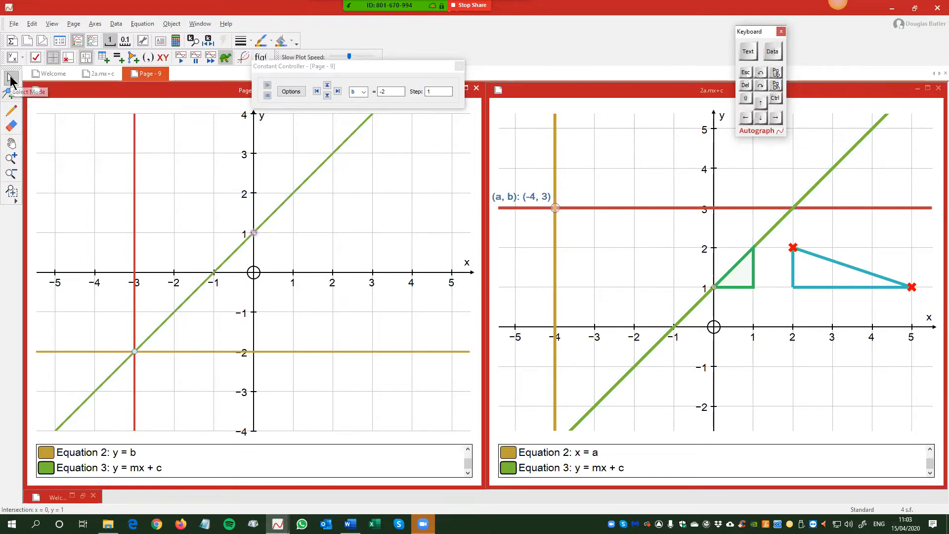
Add a Unit Gradient triangle to the line y = mx + c at the selected y-intercept point.
right_click(312, 200)
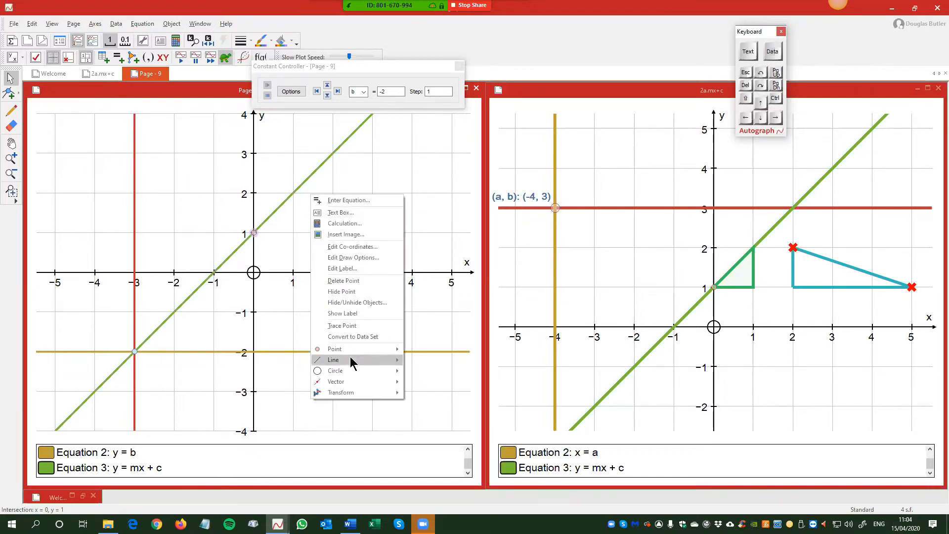
mouse_move(350, 357)
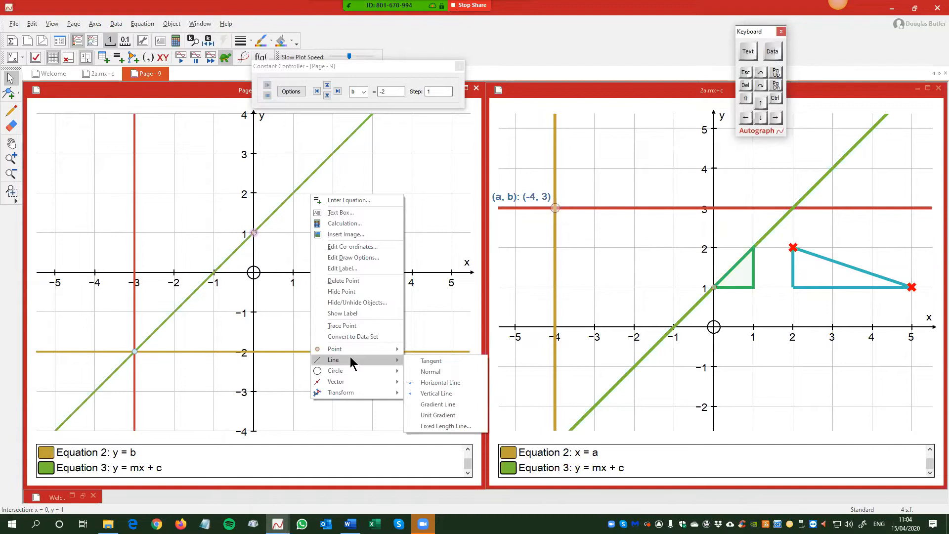
click(451, 417)
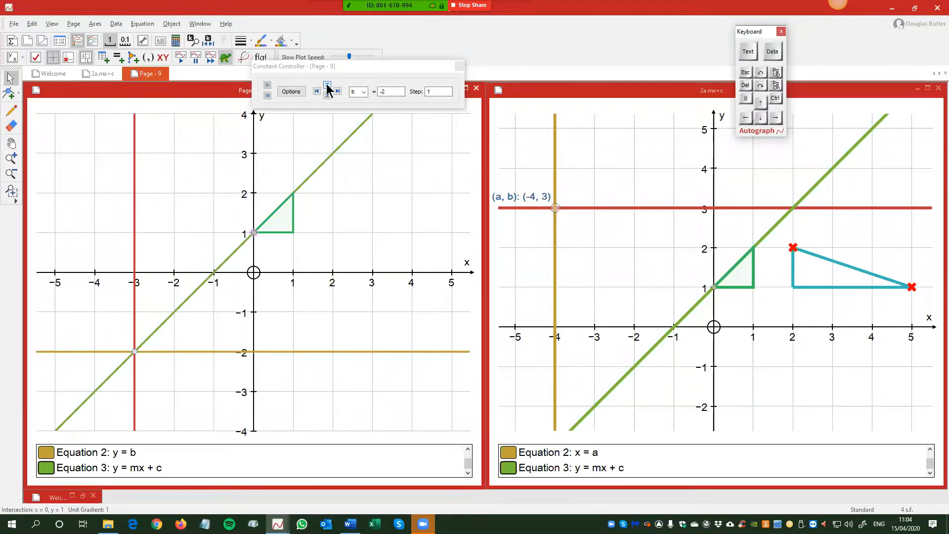
Move the Constant Controller clear of the graph and step the gradient constant m up to 4.
click(376, 66)
drag(376, 66, 381, 48)
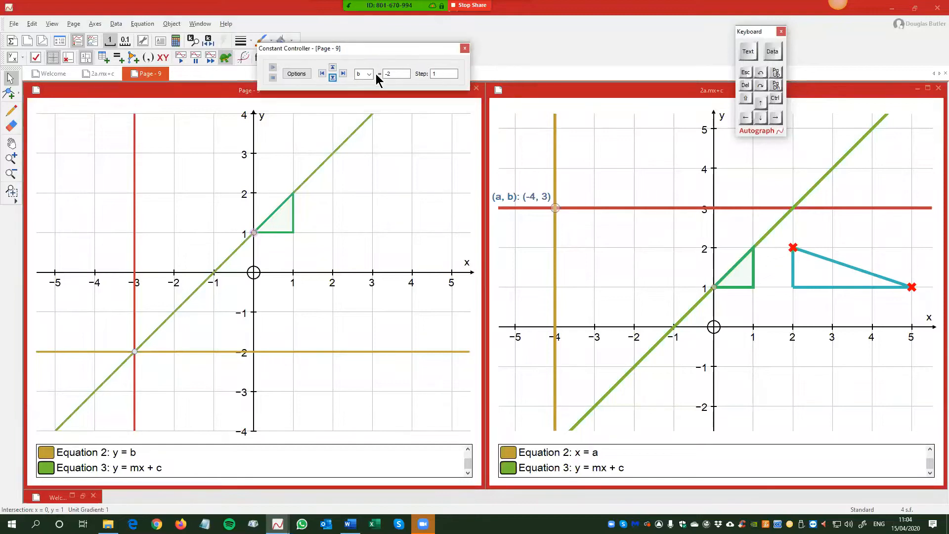
click(369, 74)
click(361, 105)
click(332, 67)
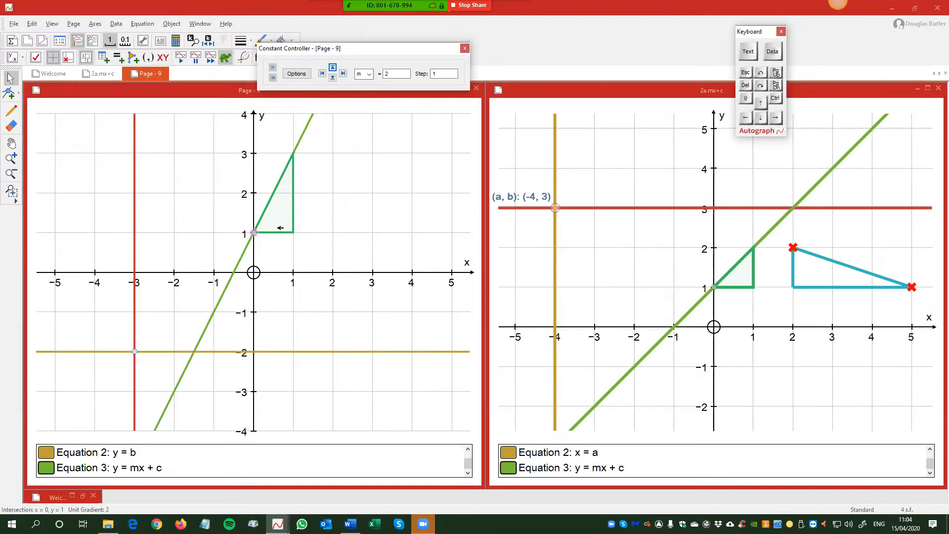
click(332, 67)
click(333, 67)
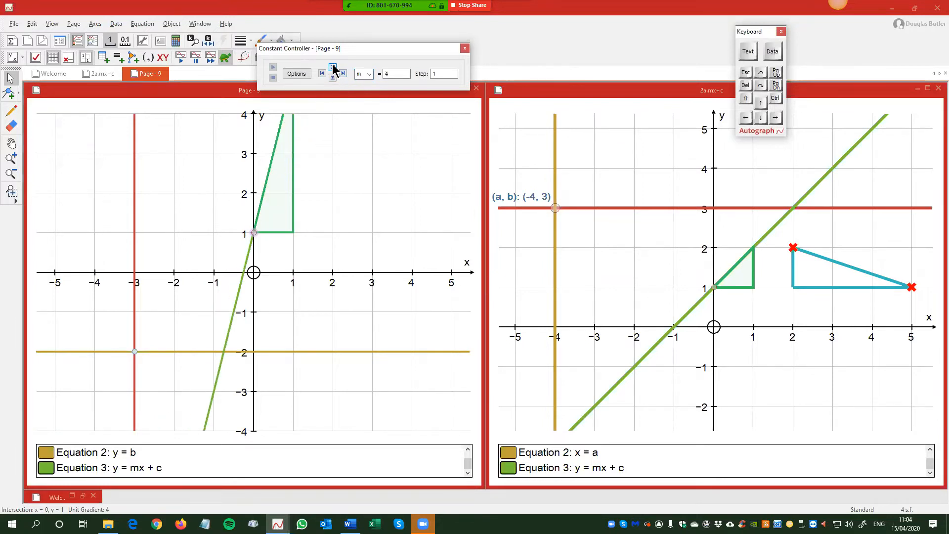
Step the gradient constant m down to −6, back up to 3, and finish with m at 1.
click(332, 77)
click(332, 77)
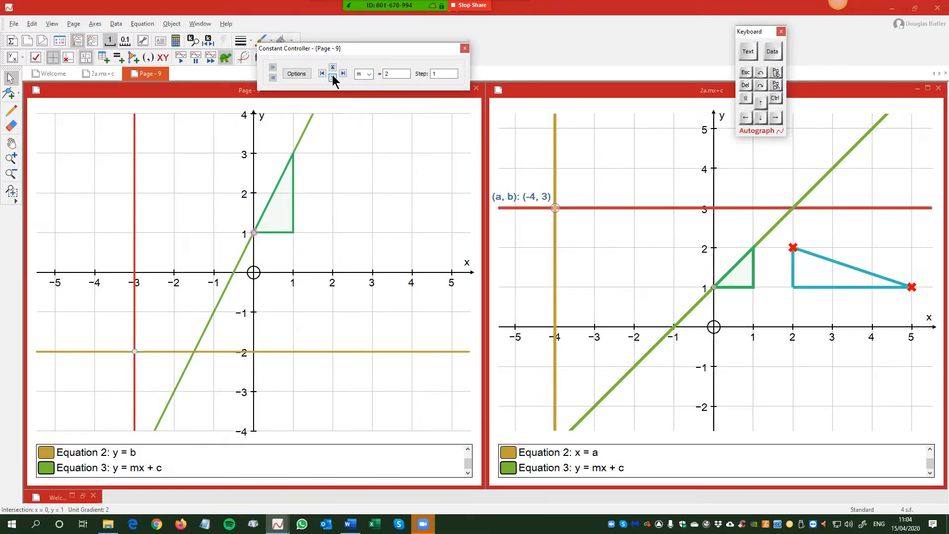
click(332, 78)
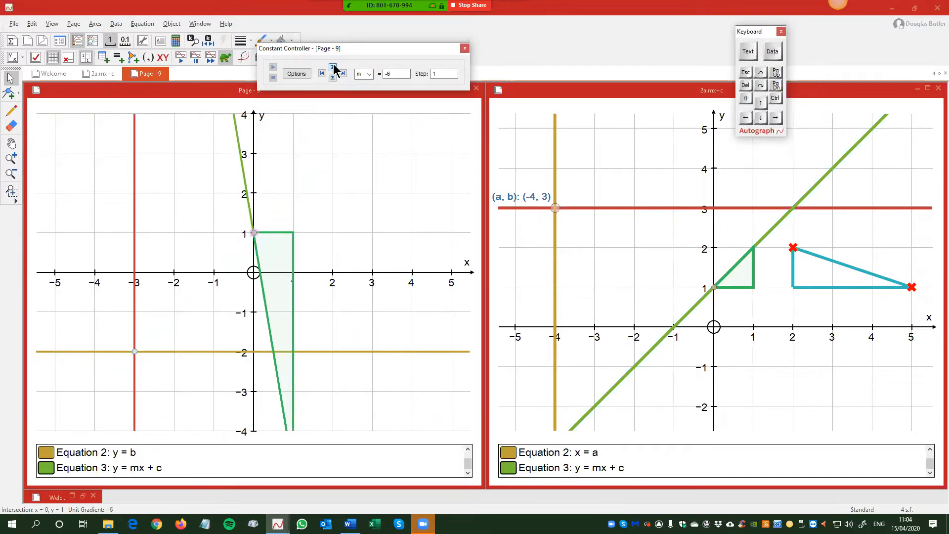
click(333, 67)
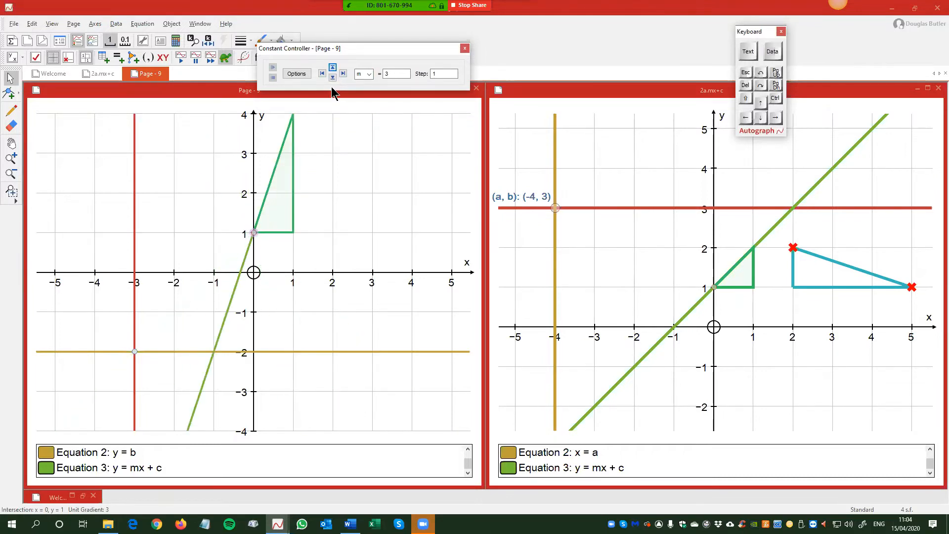
click(333, 77)
click(332, 77)
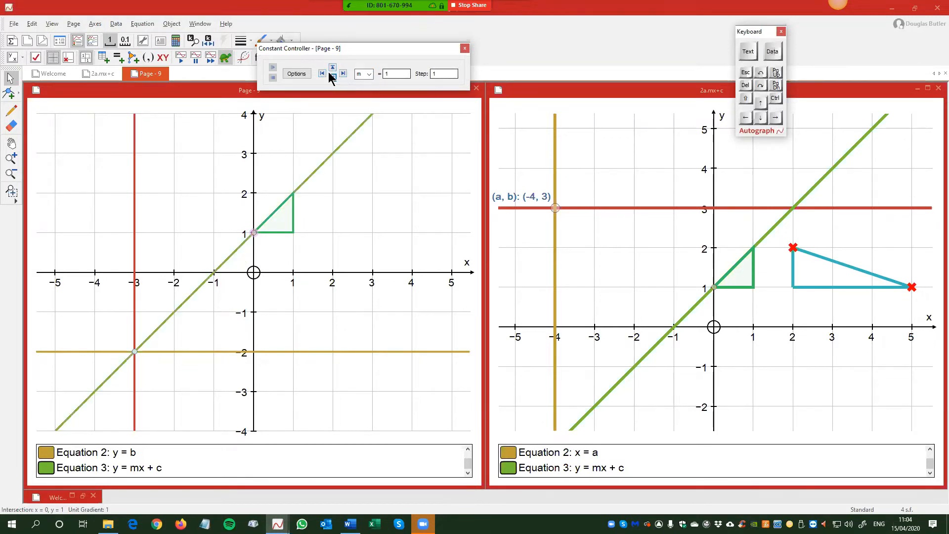
Reduce the step for m to 0.1, lower m gradually to −1.2, and bring it back up to 1.
click(322, 74)
click(333, 77)
click(332, 77)
click(332, 77)
click(332, 77)
click(333, 77)
click(332, 77)
click(333, 77)
click(332, 77)
click(332, 77)
click(333, 77)
click(332, 77)
click(332, 77)
click(332, 77)
click(332, 77)
click(333, 77)
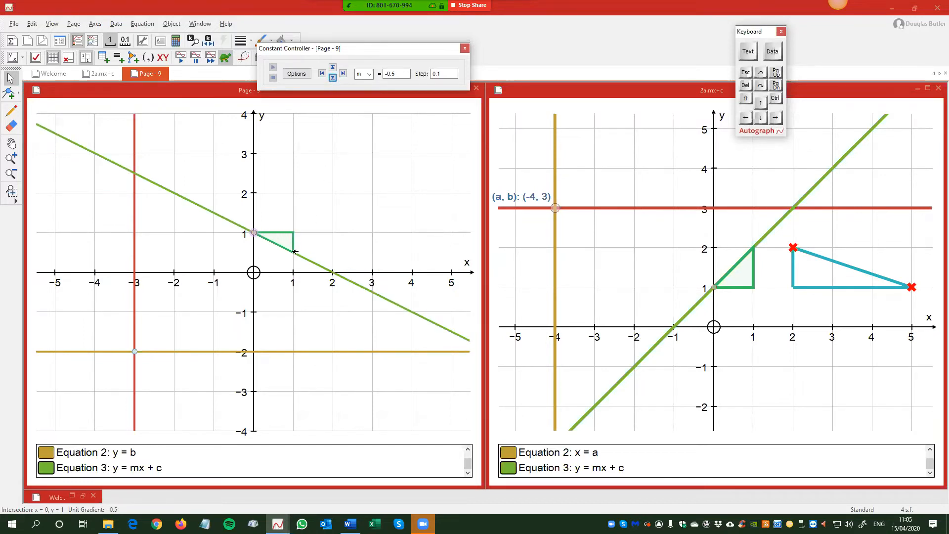
click(332, 78)
click(333, 77)
click(332, 77)
click(332, 77)
click(332, 77)
click(332, 78)
click(332, 77)
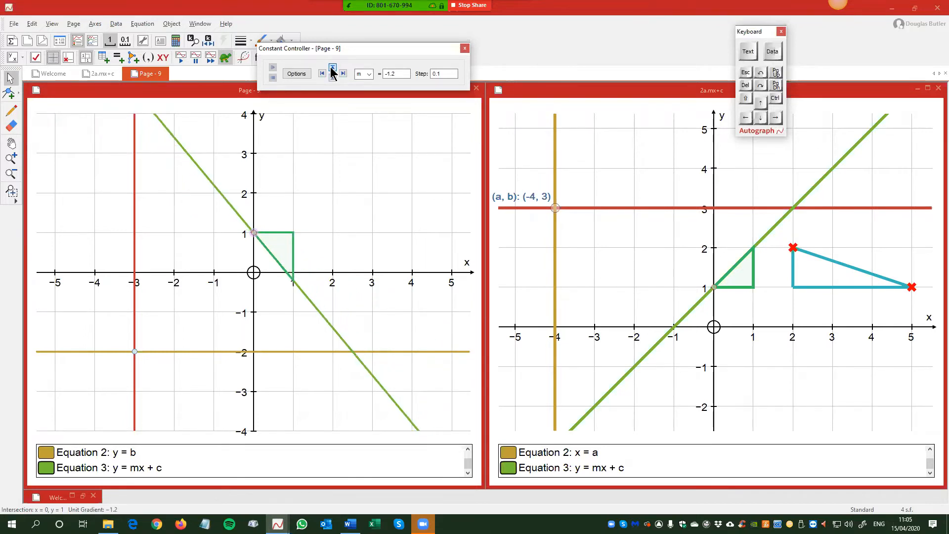
click(331, 68)
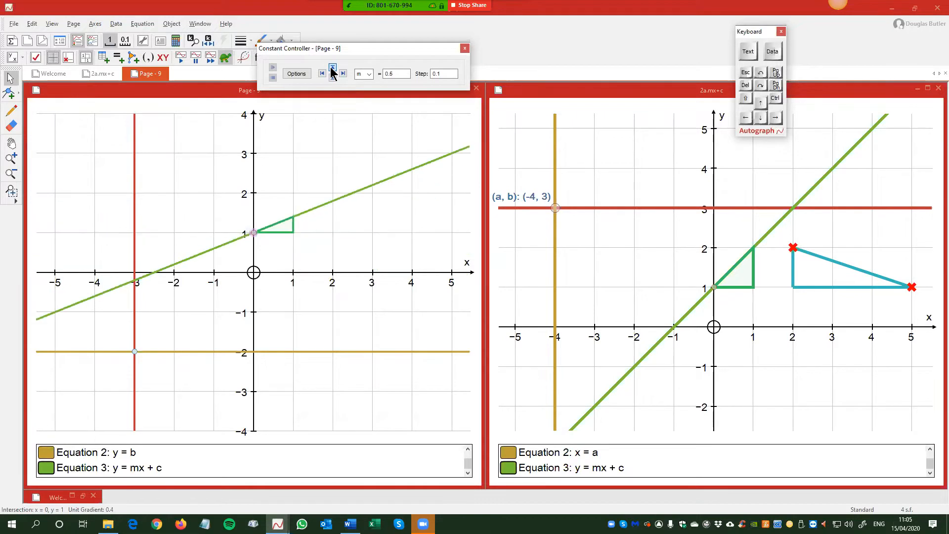
Switch the Constant Controller to c, vary it between 0 and 3, and return it to 1.
click(363, 74)
click(365, 101)
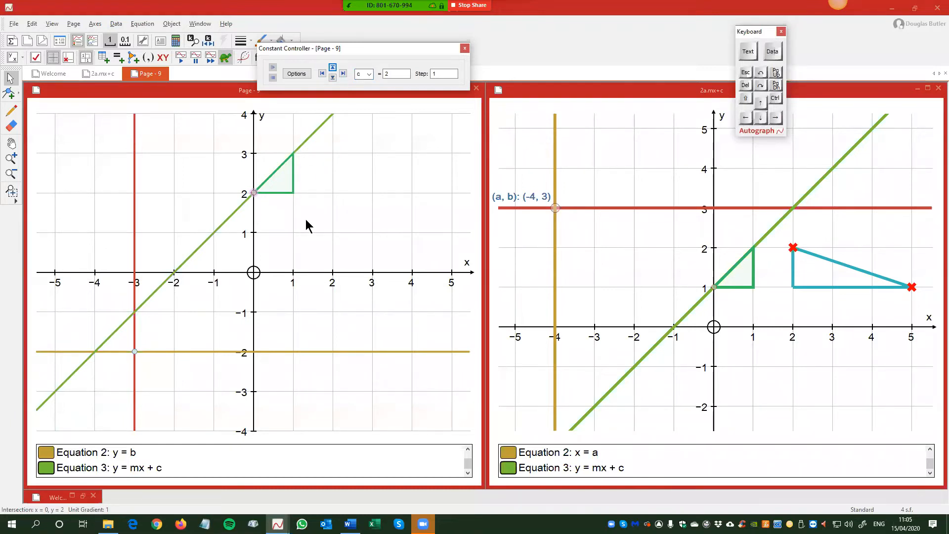
click(332, 77)
click(332, 77)
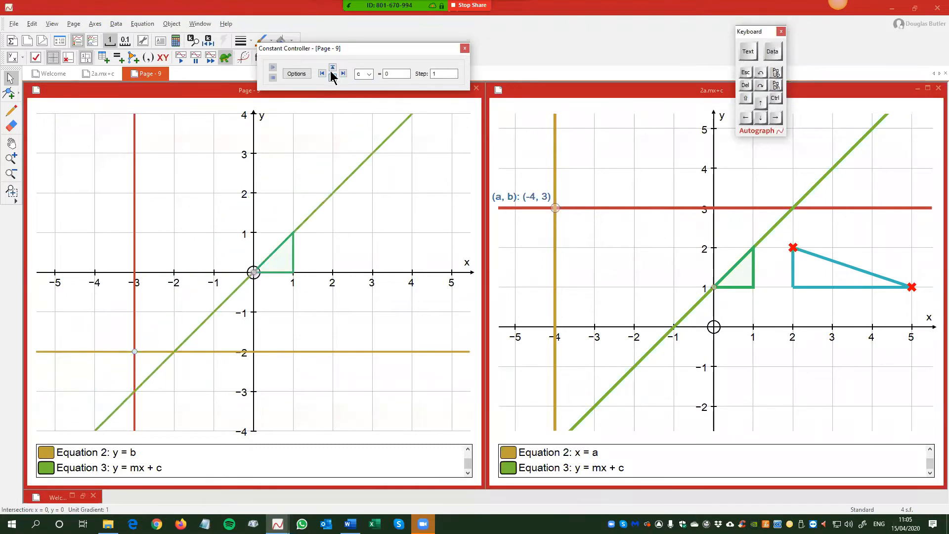
click(334, 68)
click(334, 69)
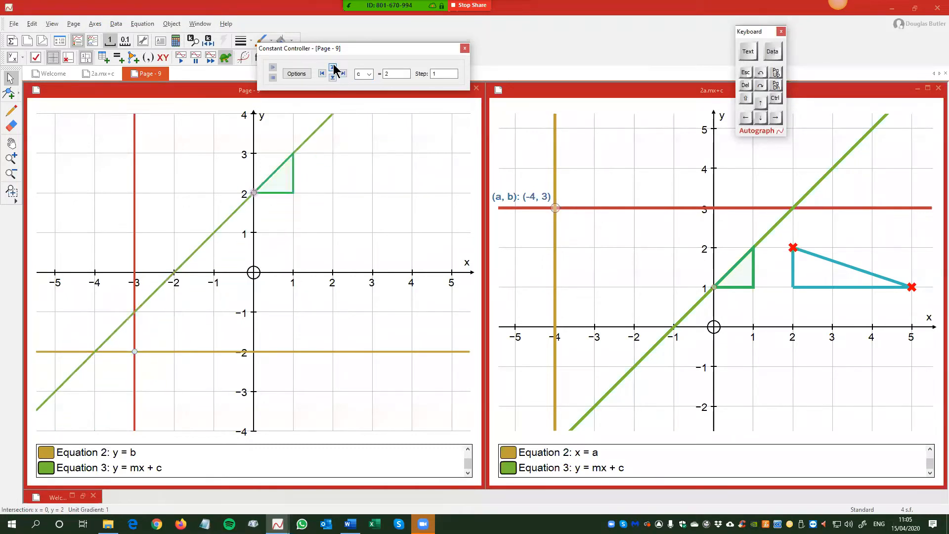
click(334, 68)
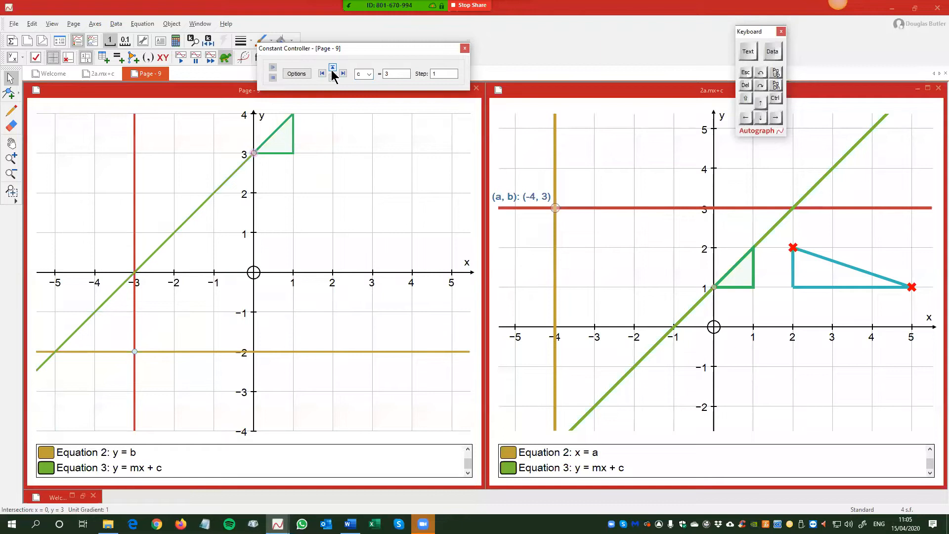
click(333, 77)
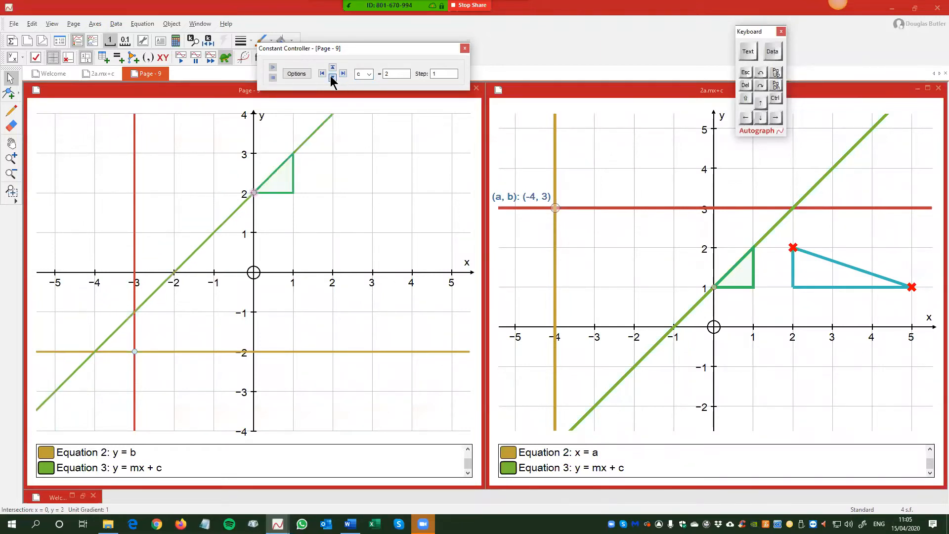
click(332, 77)
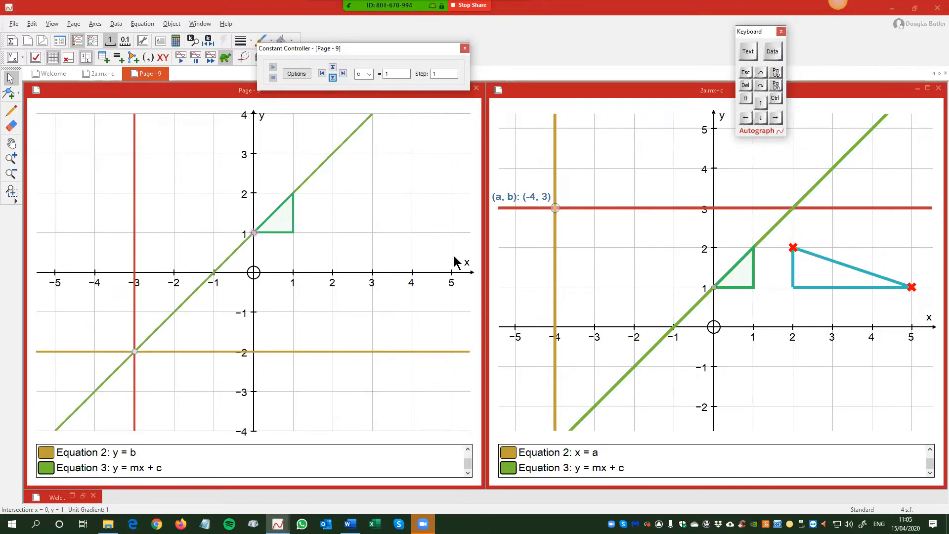
Place two free points at (3, 2) and (5, 1) on Page 9.
click(17, 94)
click(25, 100)
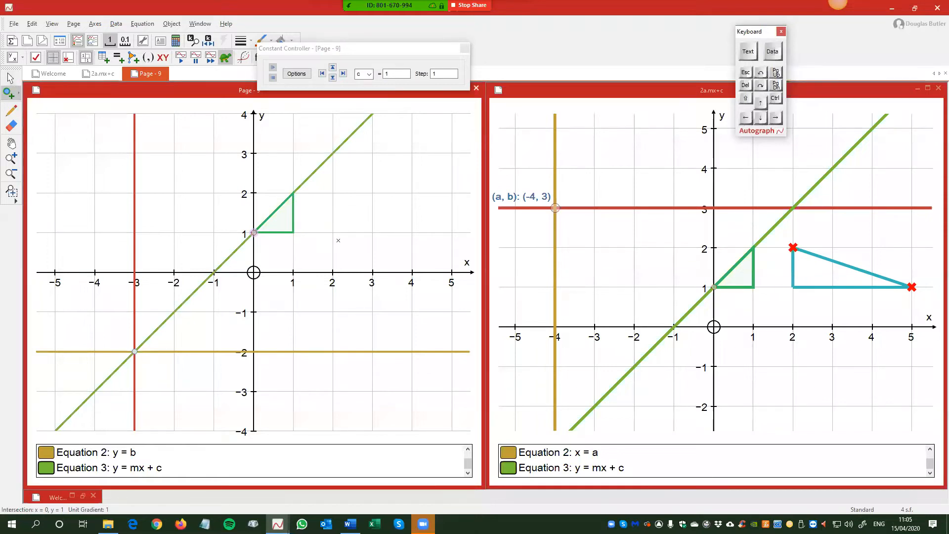
click(372, 193)
click(452, 233)
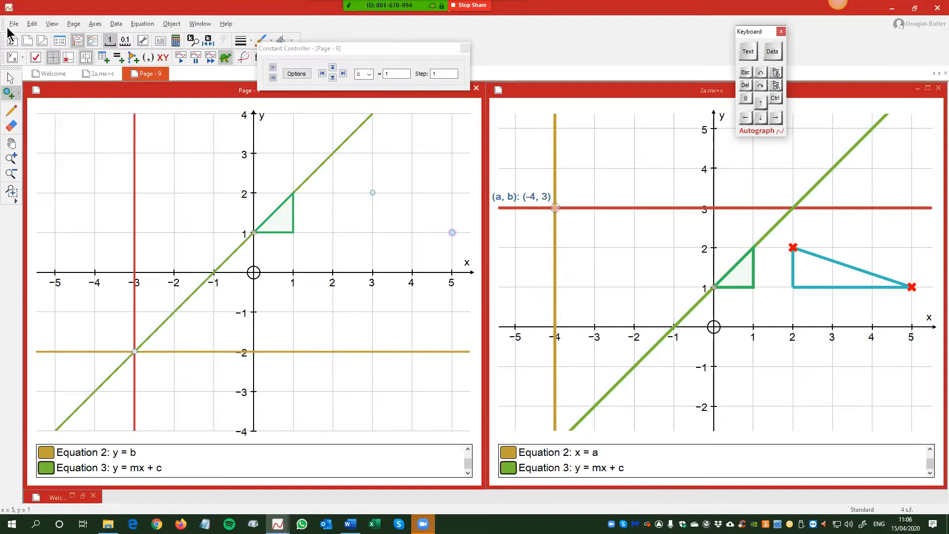
Place a point on the line y = mx + c at (−2, −1) and add a Unit Gradient triangle there.
click(10, 78)
click(9, 93)
click(175, 312)
right_click(215, 302)
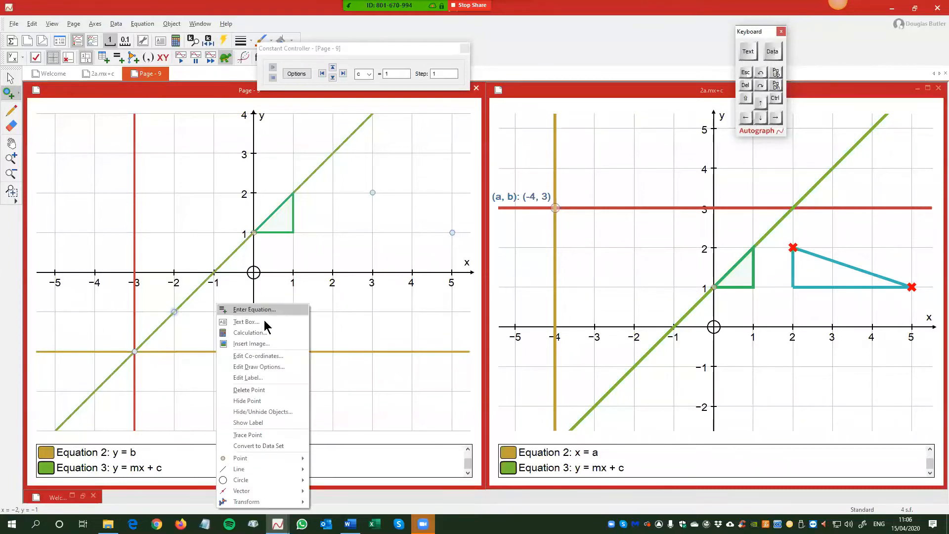
mouse_move(284, 471)
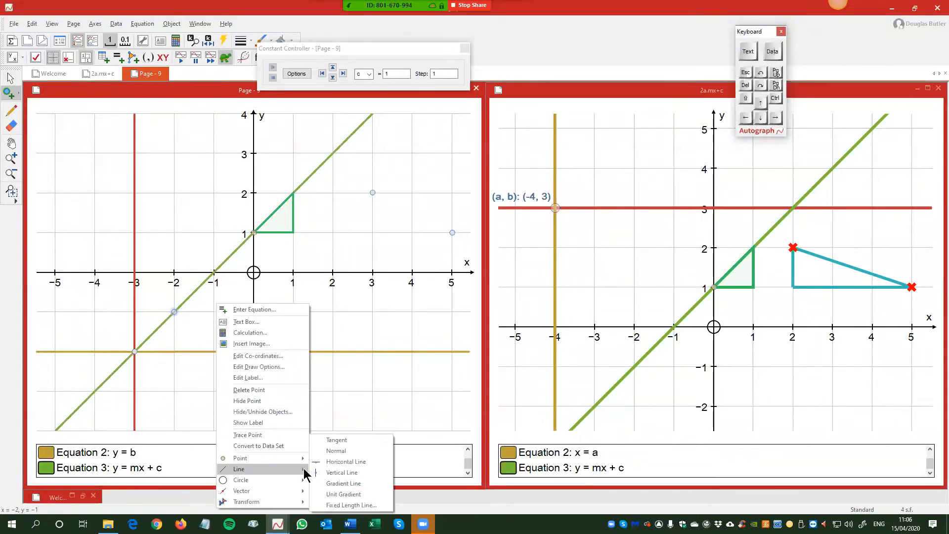
click(343, 494)
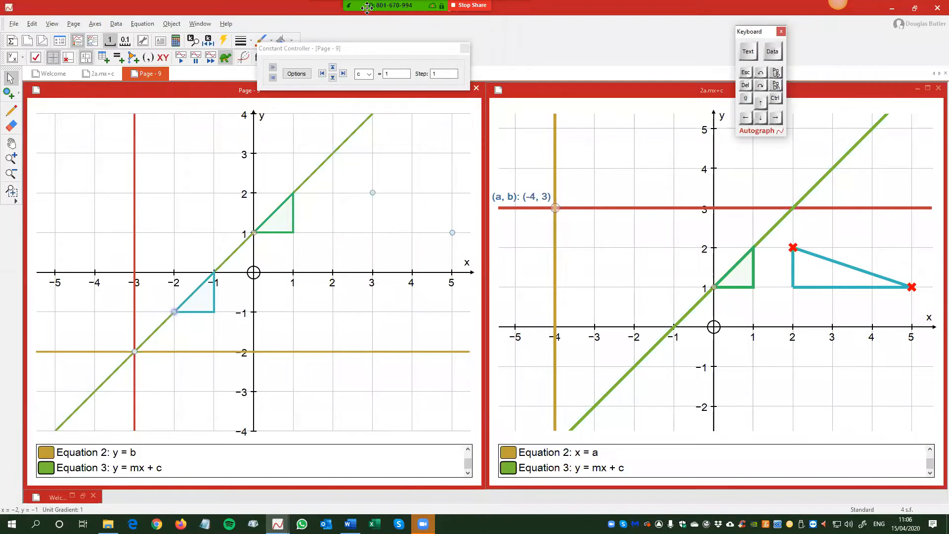
Switch the Constant Controller to m, raise it to 2.7 in steps of 0.1, and lower it to −0.9.
click(370, 74)
click(362, 113)
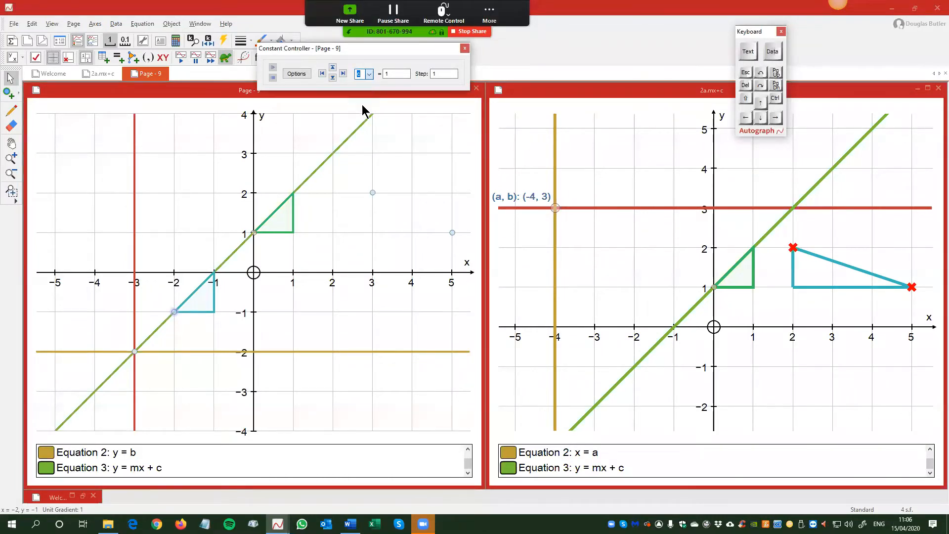
click(332, 68)
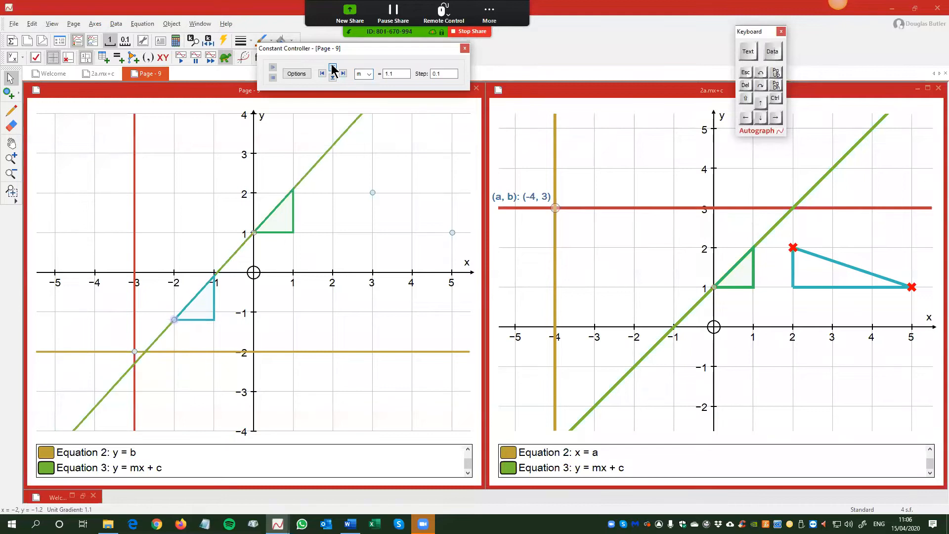
click(333, 67)
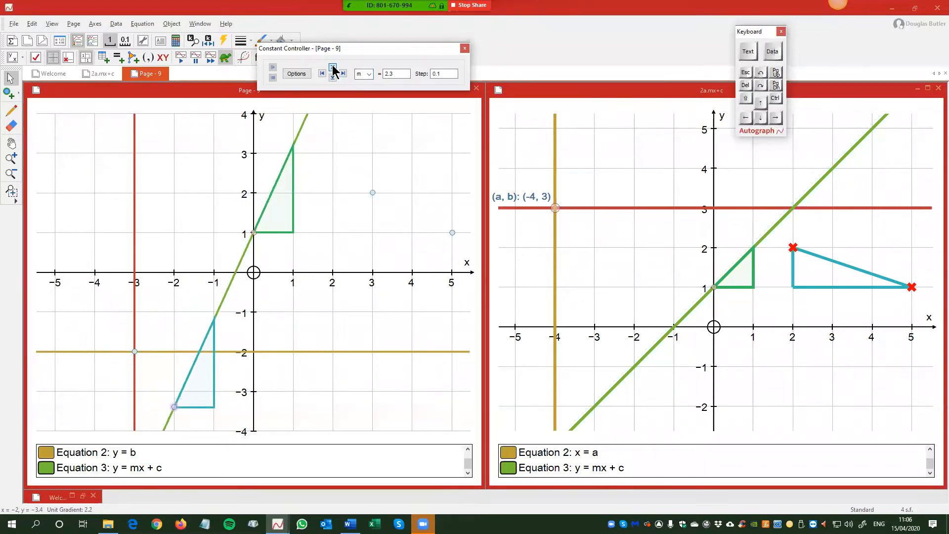
click(442, 75)
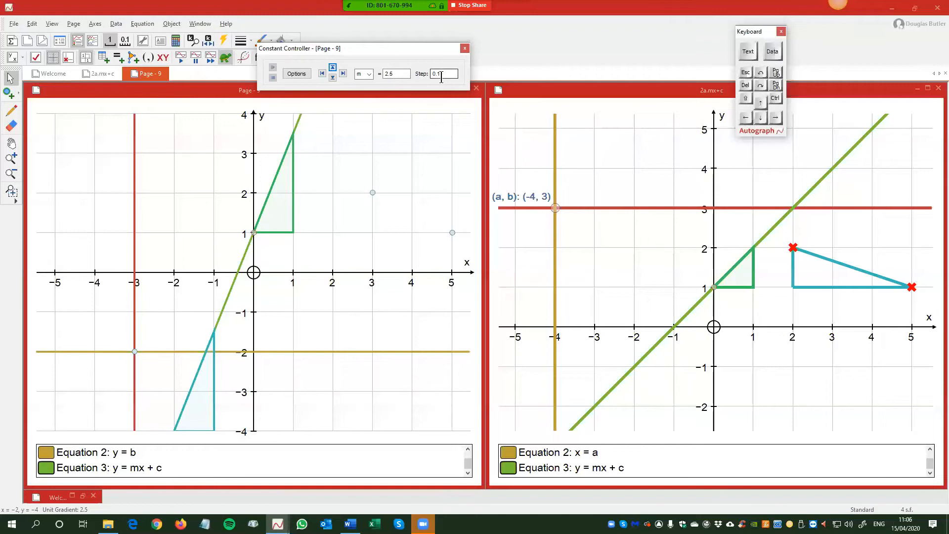
click(332, 67)
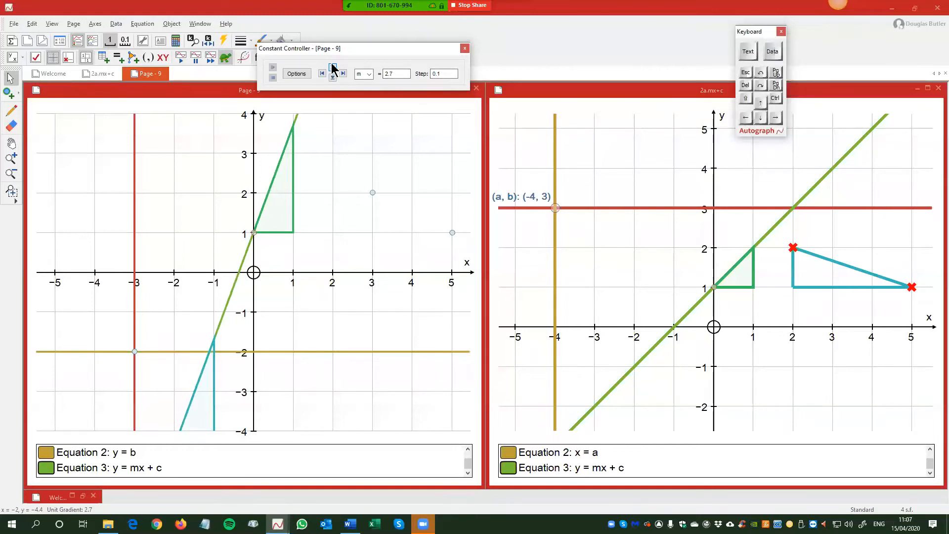
click(332, 77)
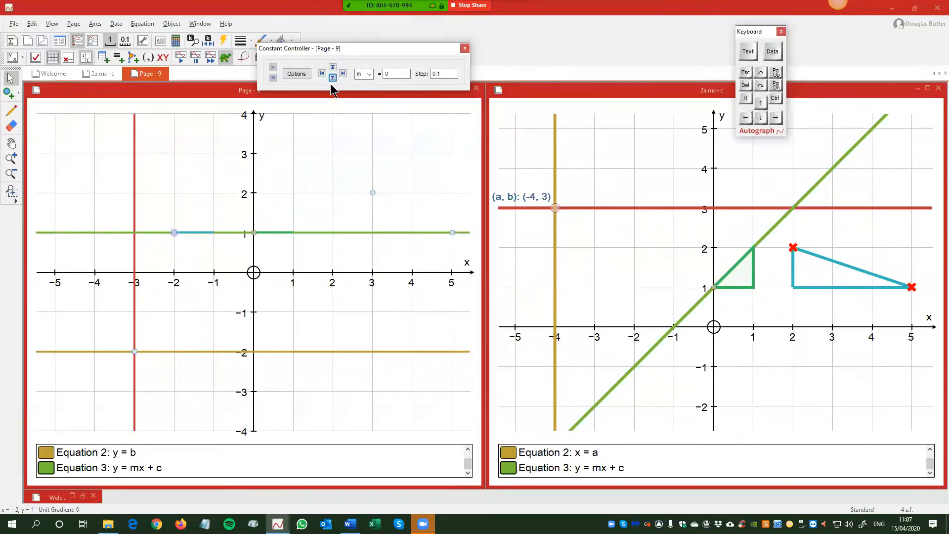
click(332, 78)
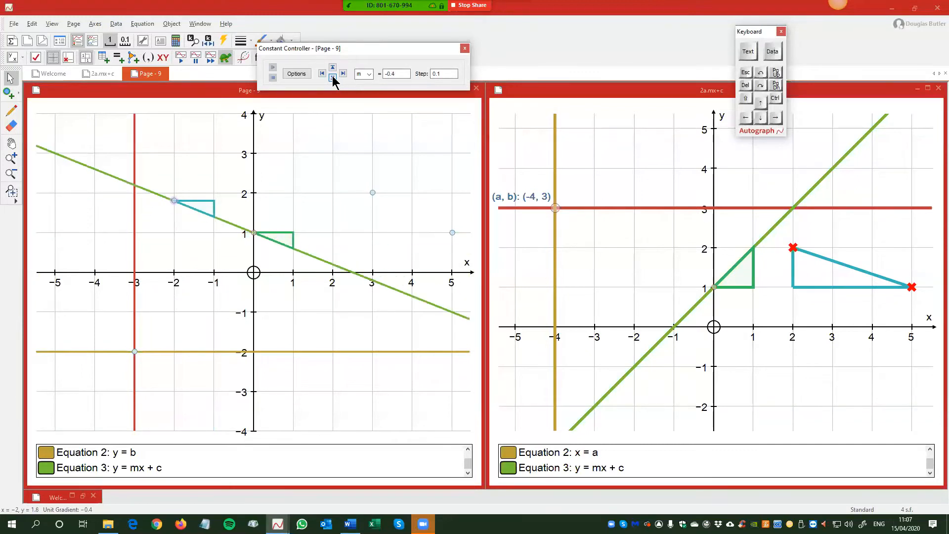
mouse_move(173, 162)
mouse_down()
mouse_move(324, 294)
mouse_move(179, 157)
mouse_move(229, 212)
mouse_move(159, 159)
mouse_up()
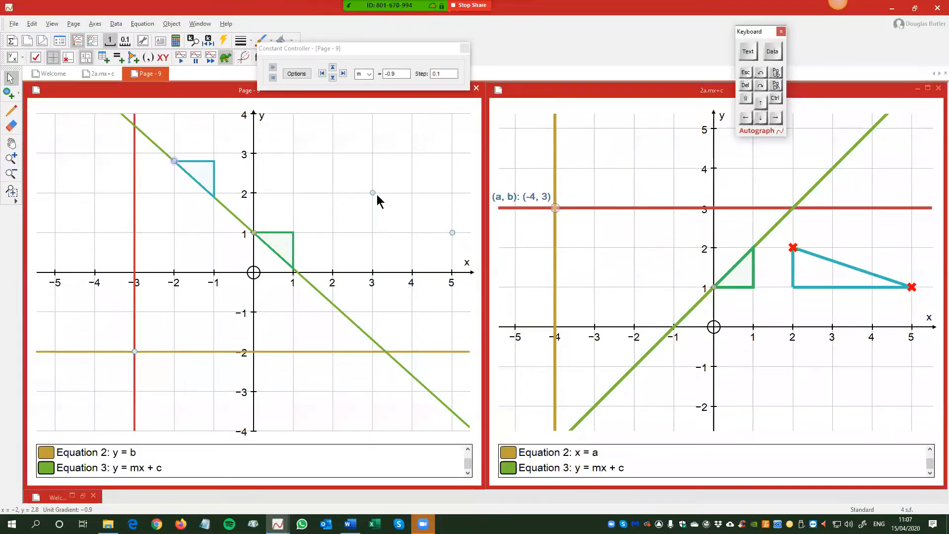
Move the Constant Controller off the toolbar icons and clear the object selection on Page 9.
drag(370, 49, 428, 65)
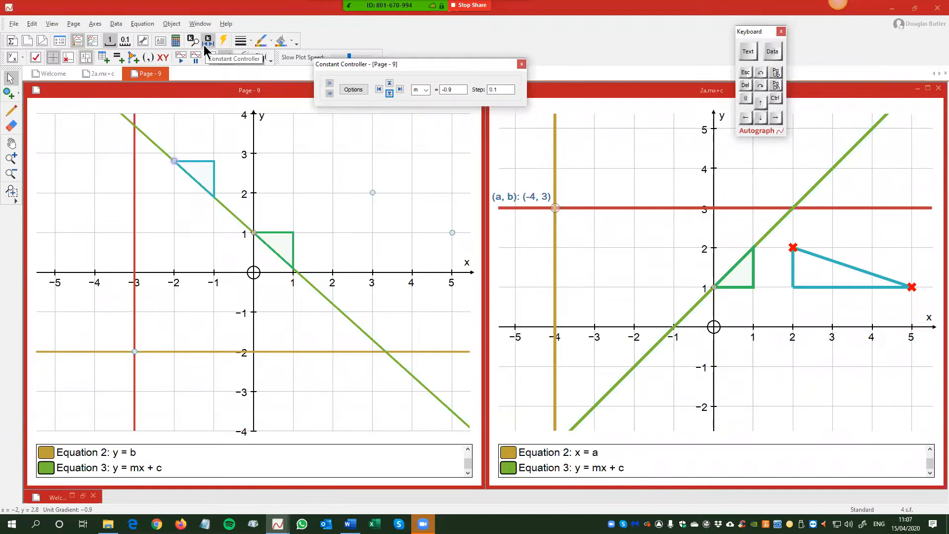
click(52, 25)
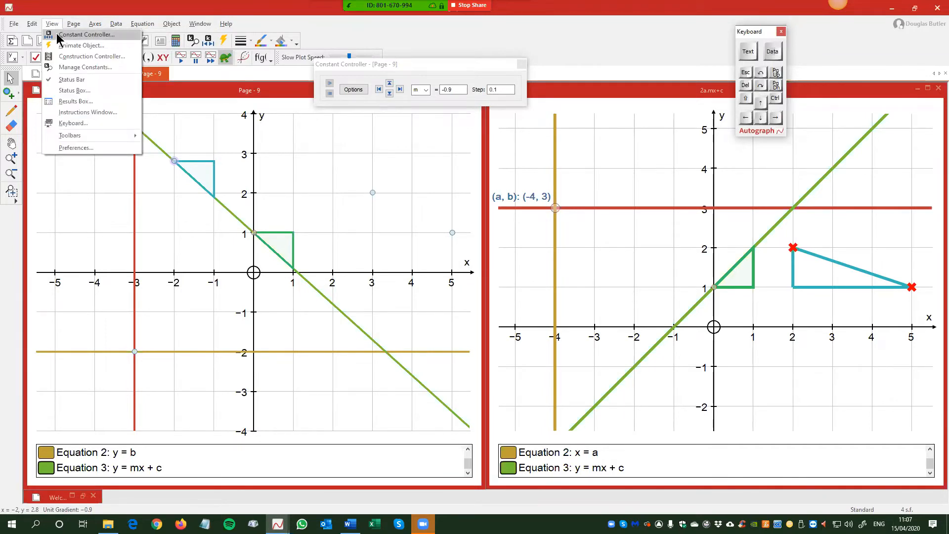
click(372, 270)
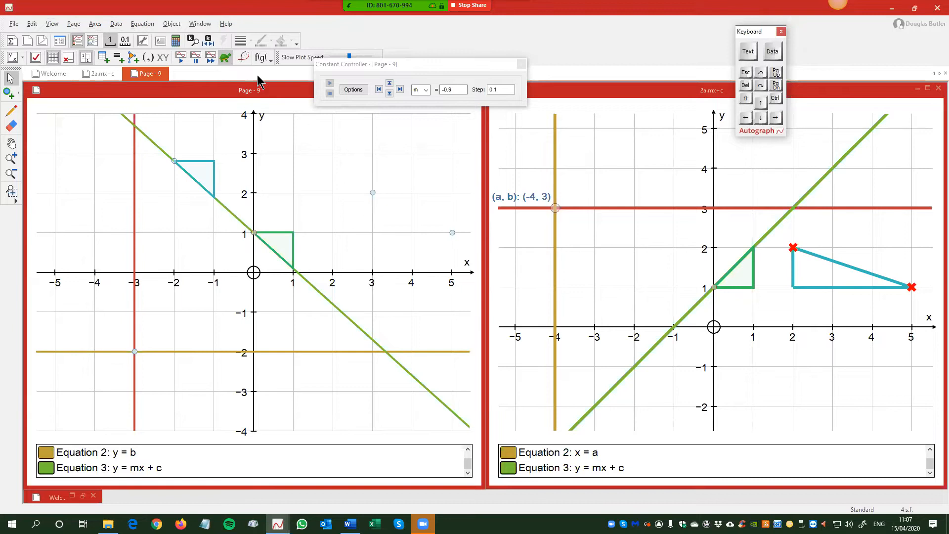
Add a calculation of m with the preceding text "Gradient =" and place its box just above the green triangle, near y = 3.
click(175, 41)
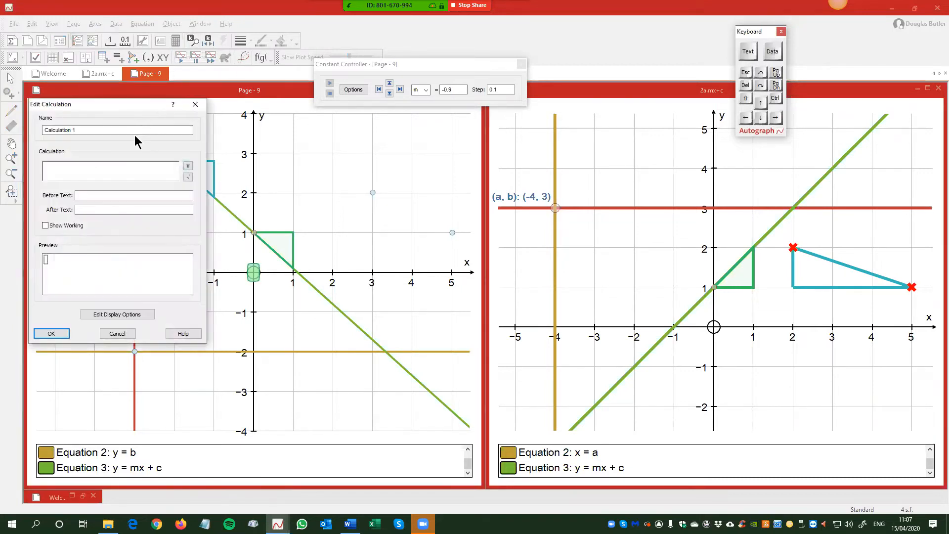
click(72, 168)
text(m)
click(90, 196)
text(Gra)
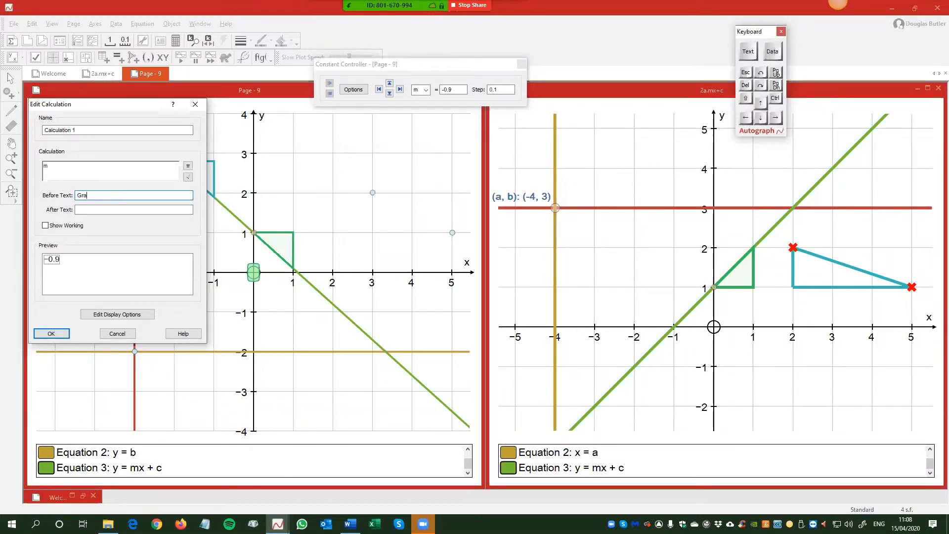
text(dient =)
click(53, 334)
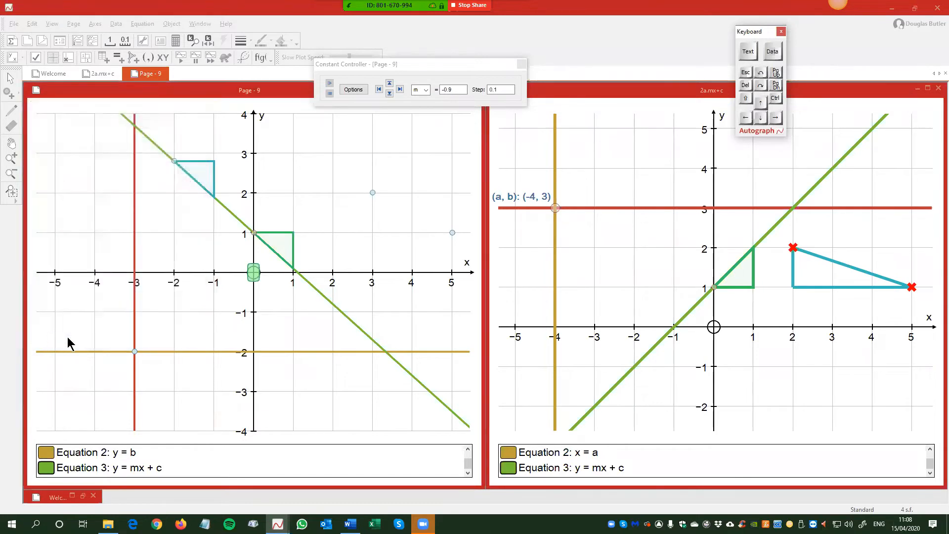
drag(236, 268, 298, 147)
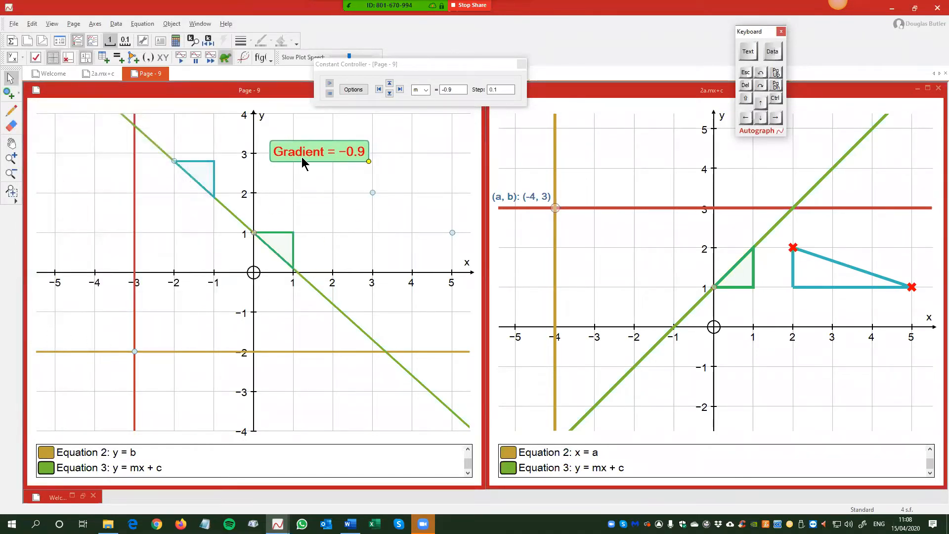
Add a calculation of c with the preceding text "y-intercept =" and place its box just below the Gradient box.
click(175, 42)
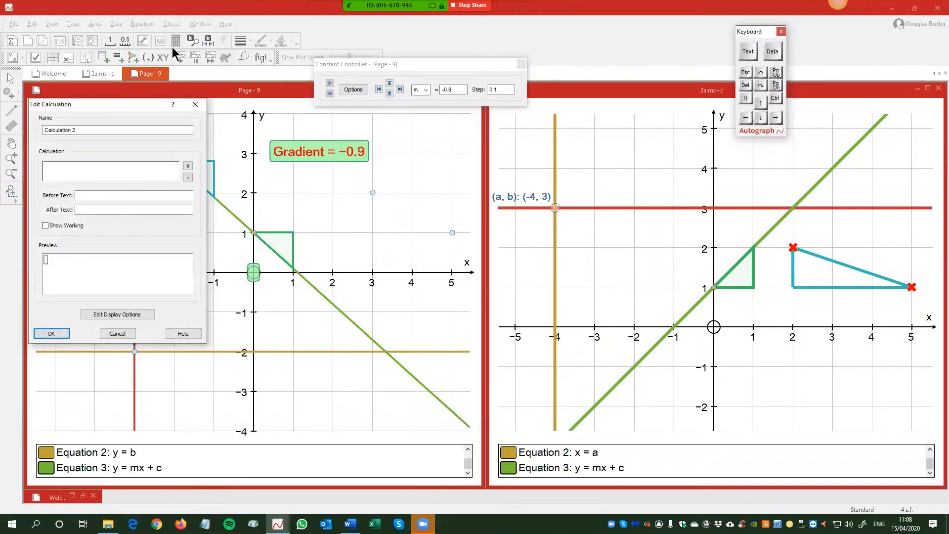
click(58, 163)
text(c)
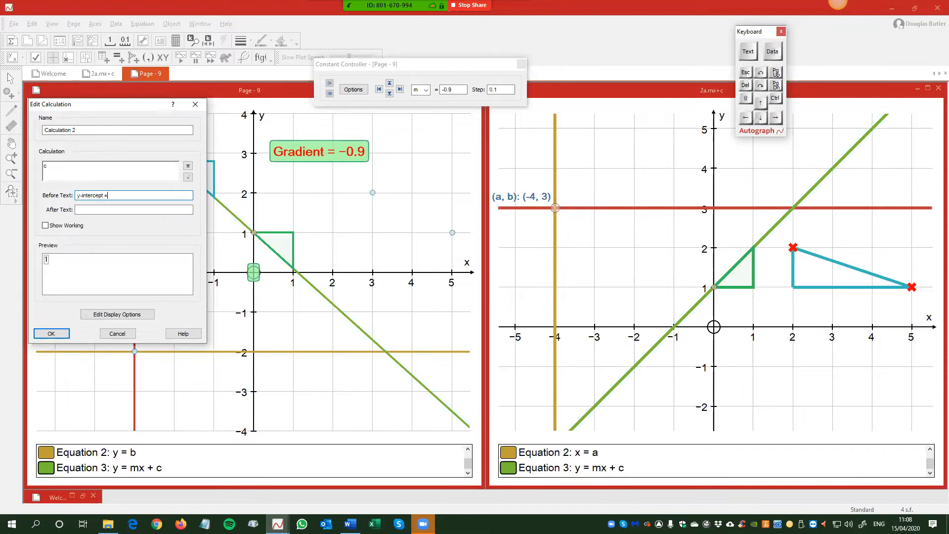
click(44, 332)
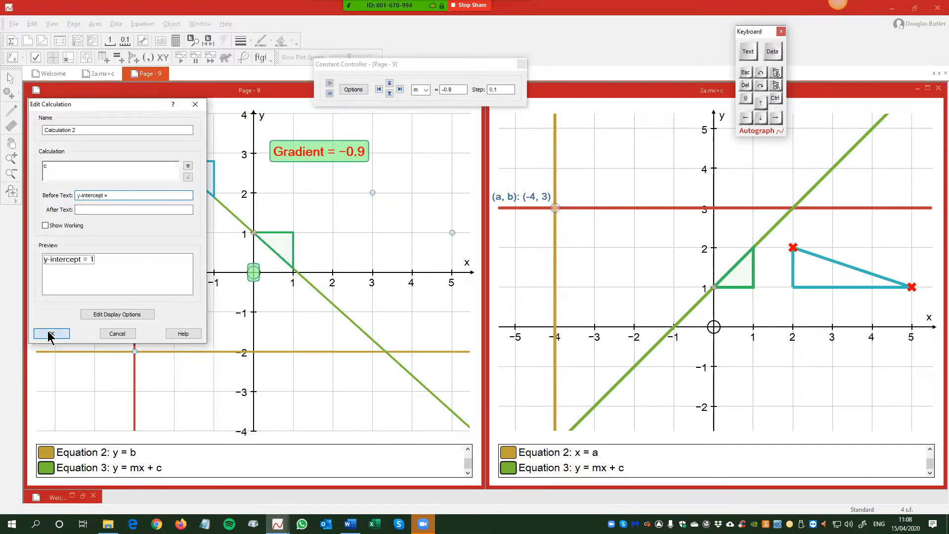
drag(248, 273, 312, 178)
click(335, 235)
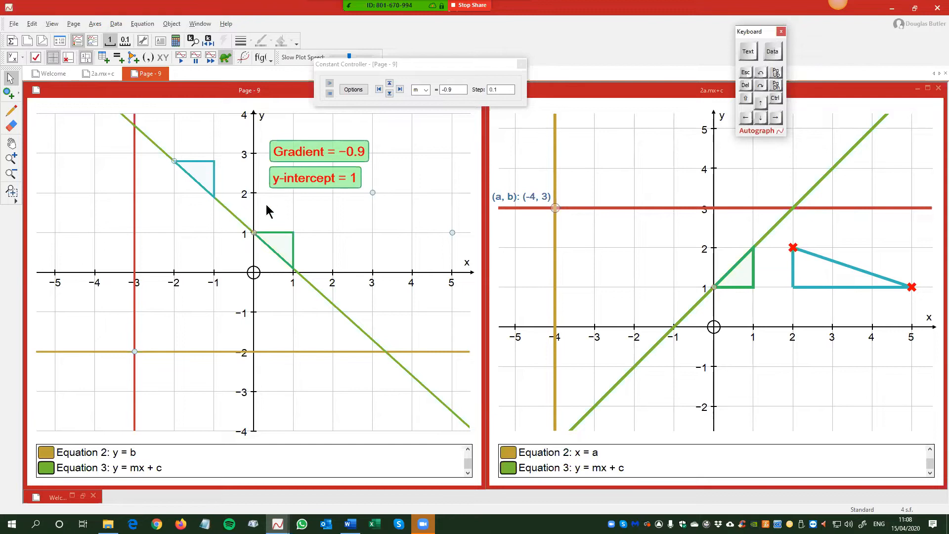
Set the constant m to -0.5 in the Constant Controller.
drag(455, 90, 437, 89)
text(=-0-)
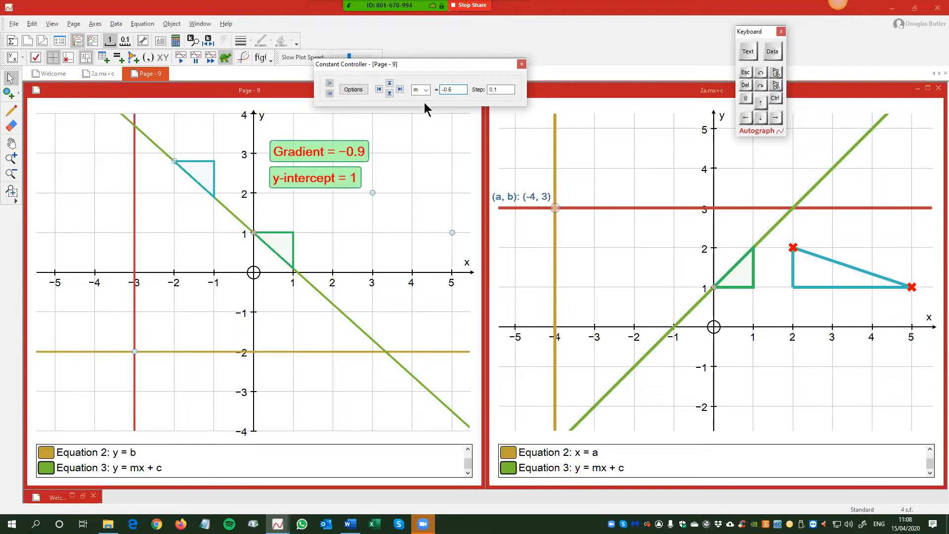
key(Return)
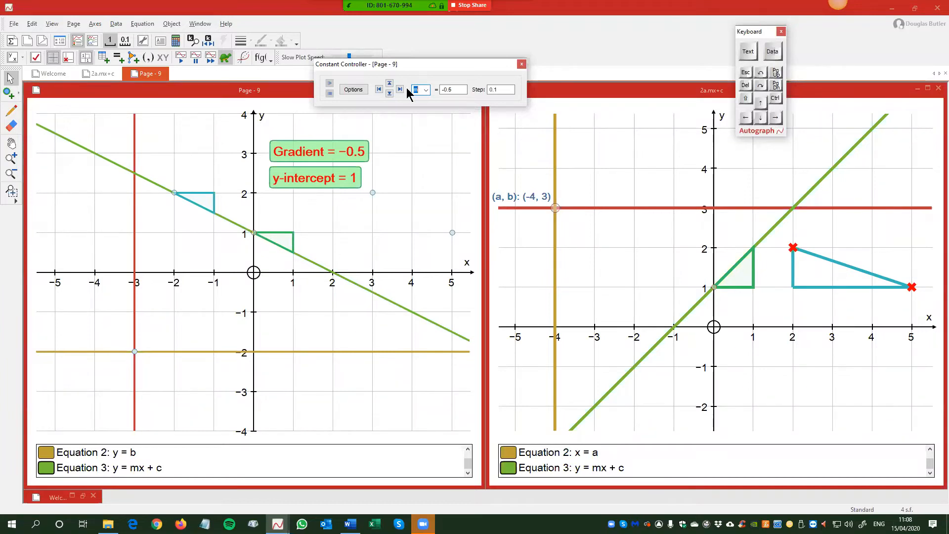
Switch the Constant Controller to c, raise it to 4, and lower it to 3.5 in steps of 0.1.
click(425, 90)
click(415, 113)
click(390, 83)
click(390, 84)
click(391, 83)
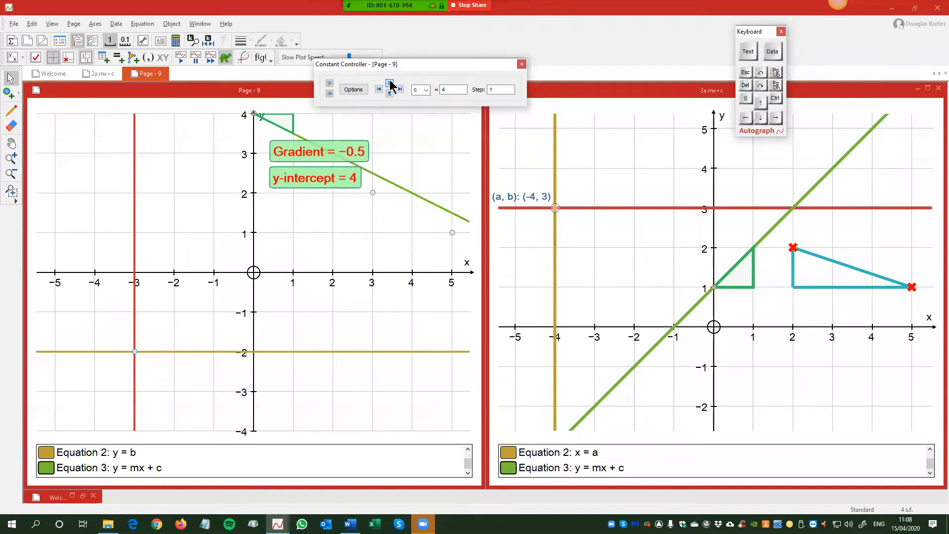
click(378, 89)
click(390, 94)
click(390, 93)
click(390, 93)
click(390, 94)
click(390, 94)
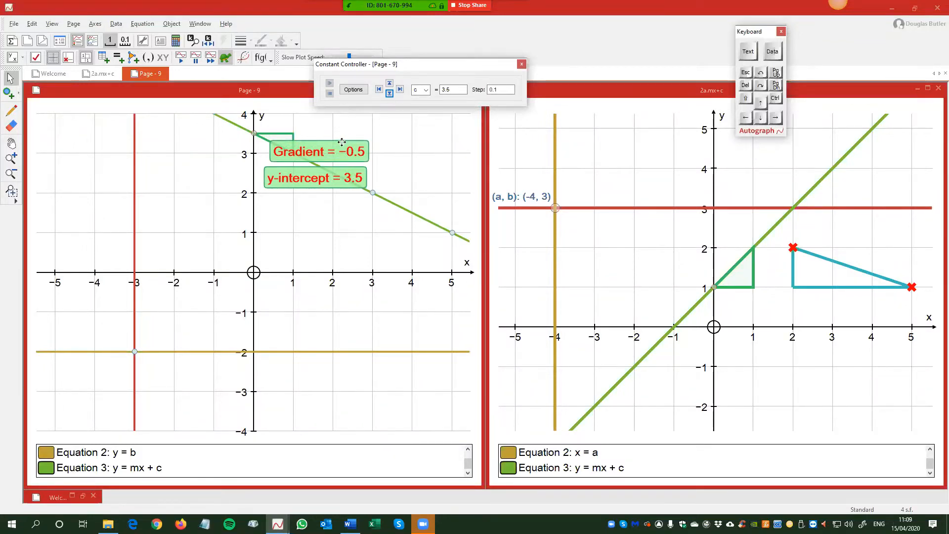
Move the Gradient and y-intercept boxes clear of the line, into the upper-right corner of the Page 9 graph.
drag(329, 152, 427, 134)
drag(334, 175, 435, 166)
click(282, 218)
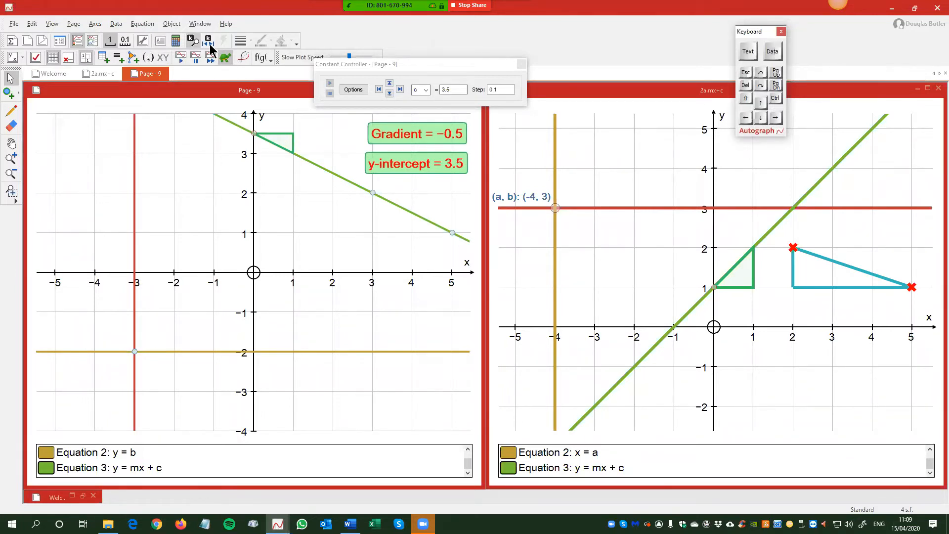
click(174, 42)
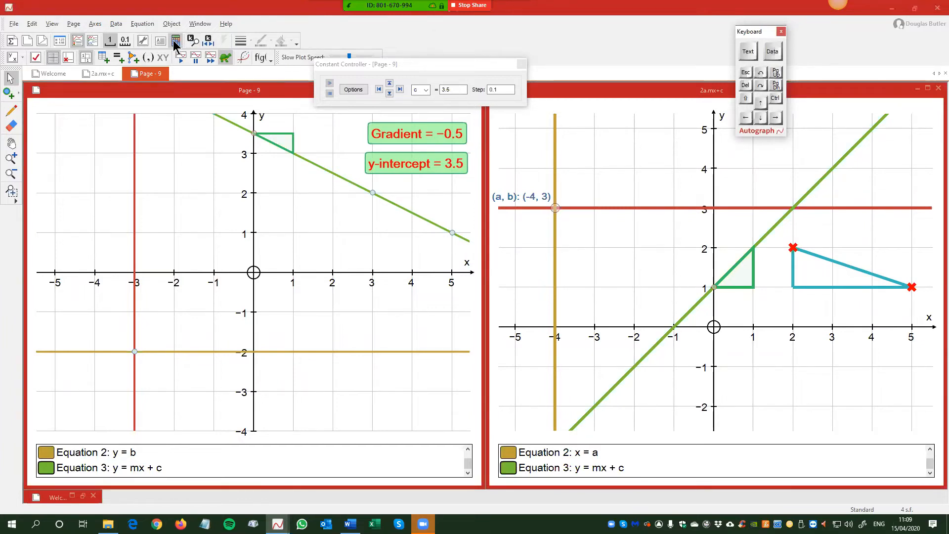
click(287, 139)
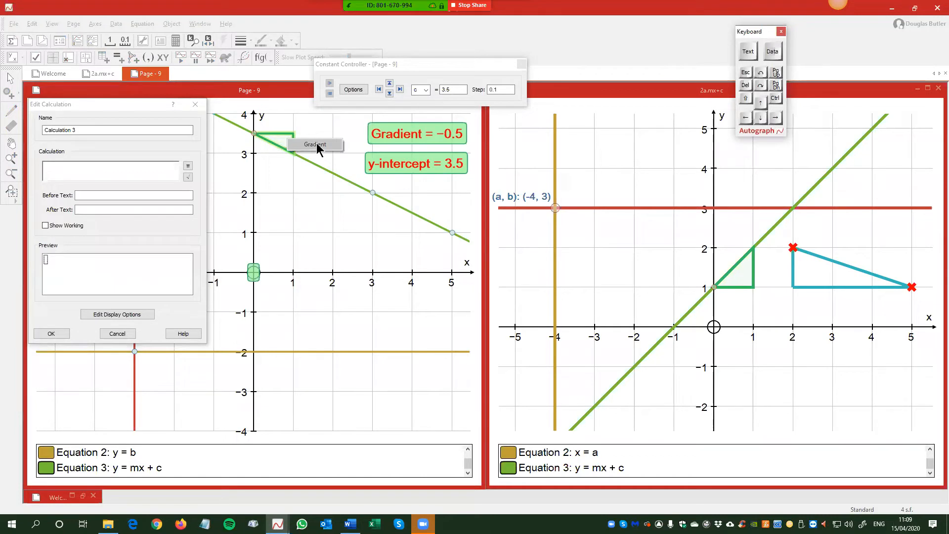
click(305, 173)
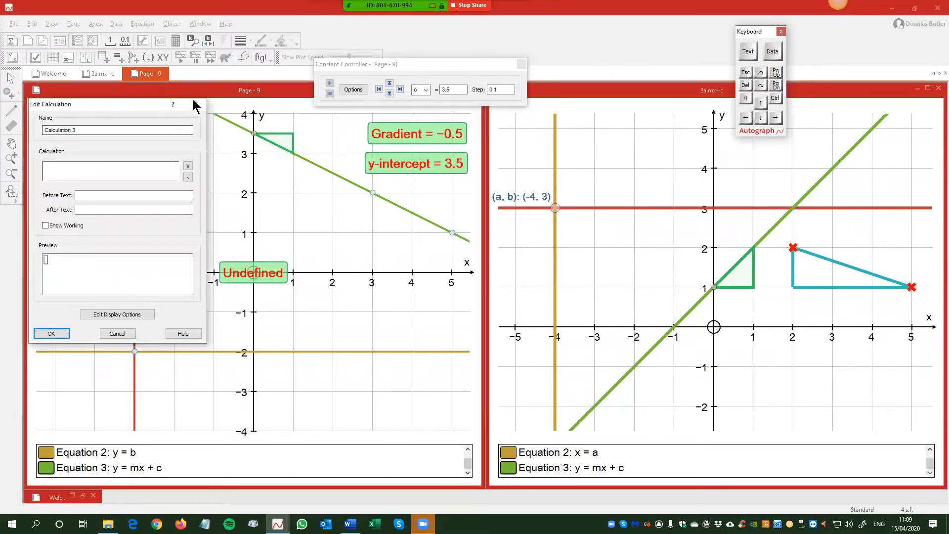
click(197, 105)
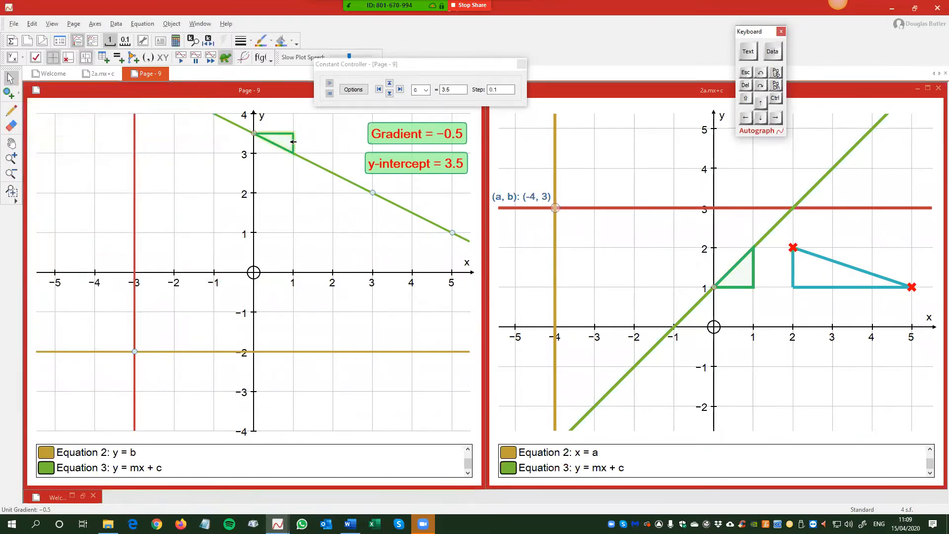
click(159, 42)
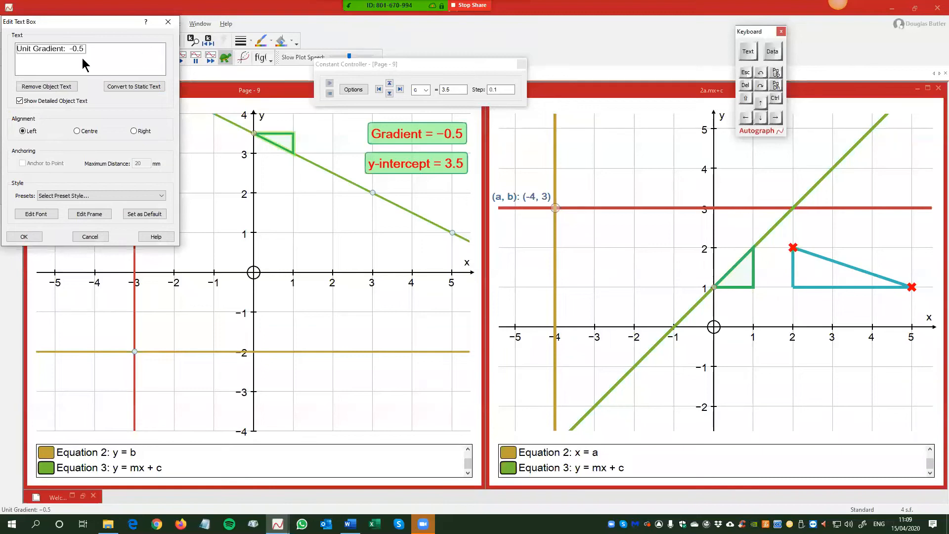
click(90, 236)
click(281, 209)
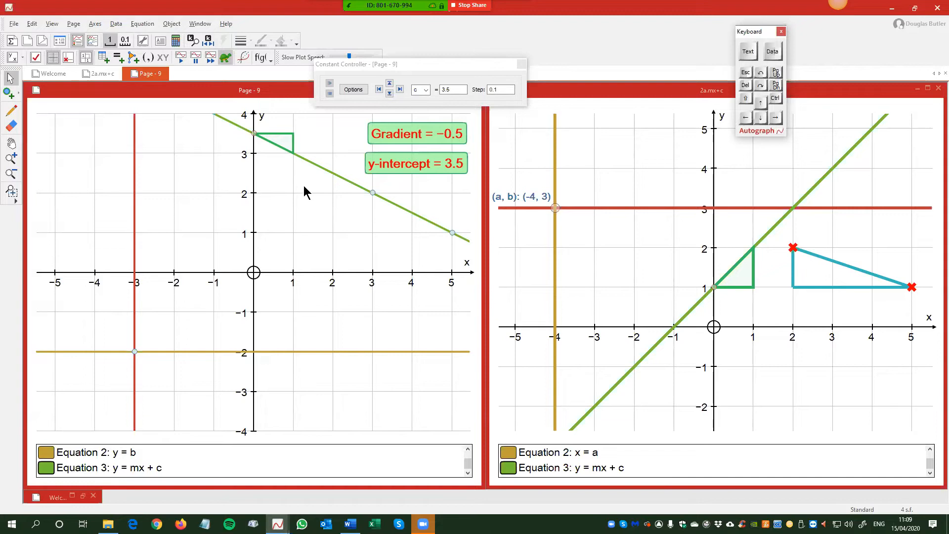
drag(293, 195, 293, 221)
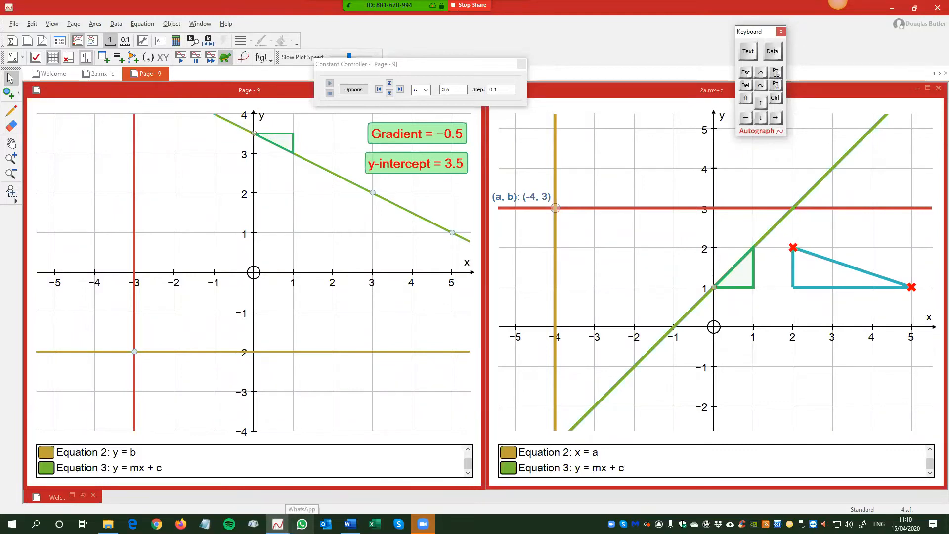
Restore the Autograph window to a smaller size and open the webinar folder's "How to tasks-2" subfolder in File Explorer.
mouse_move(423, 524)
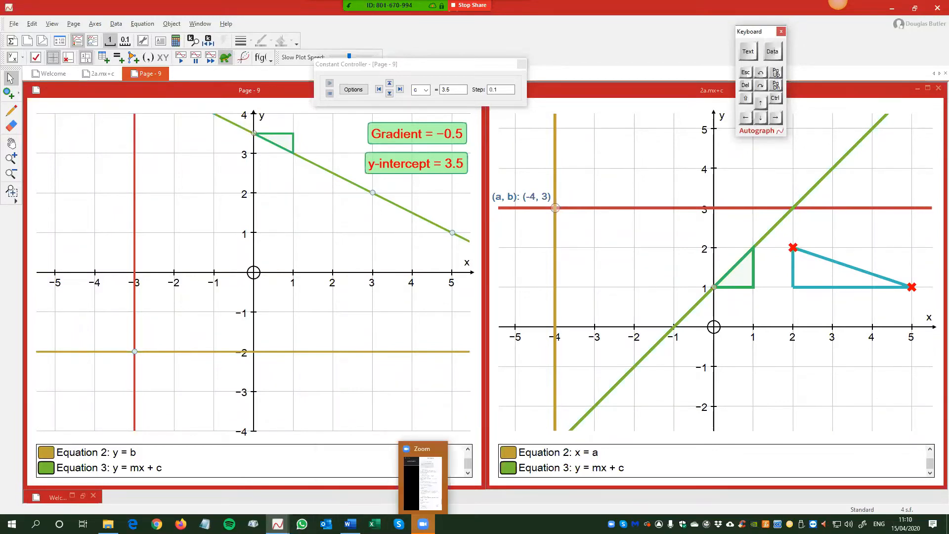
double_click(73, 12)
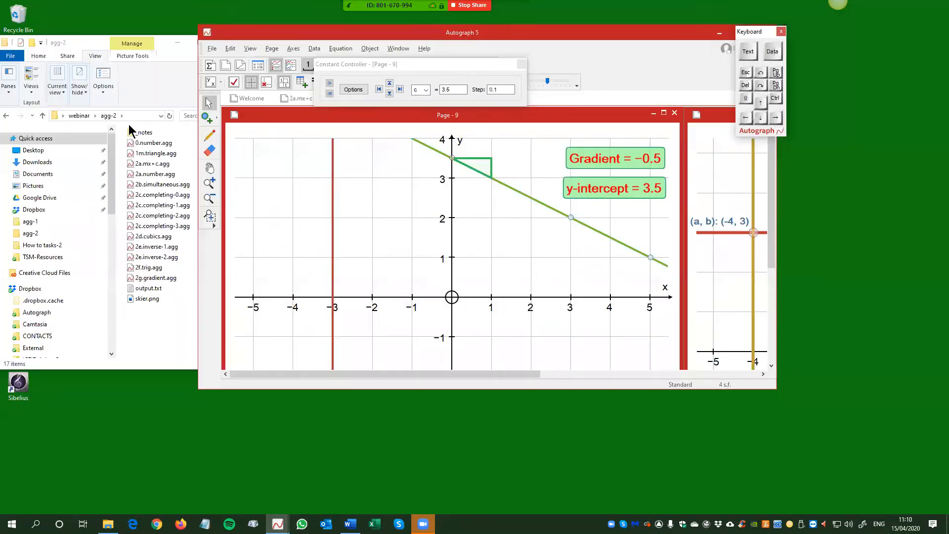
click(43, 115)
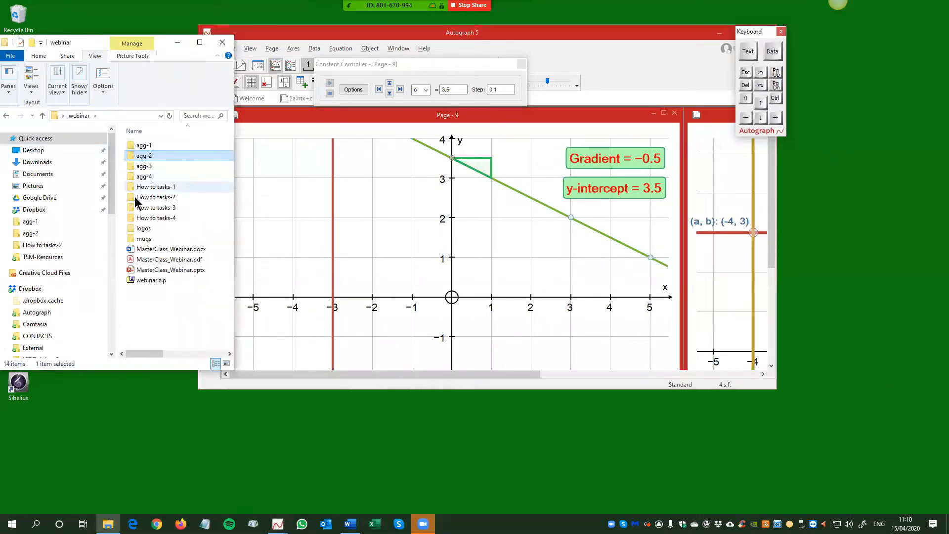
double_click(133, 199)
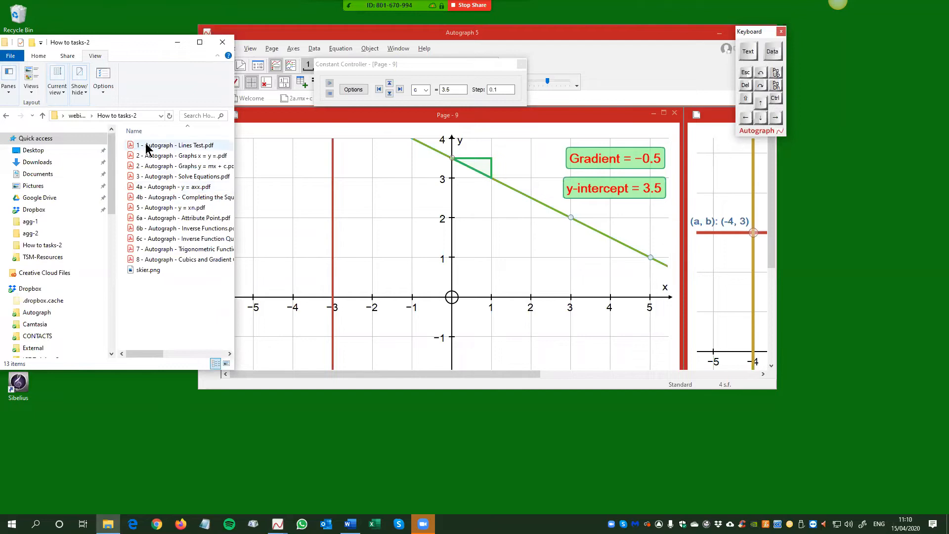
Open all the PDF guides in the "How to tasks-2" folder together with Adobe Acrobat DC.
shift+click(164, 260)
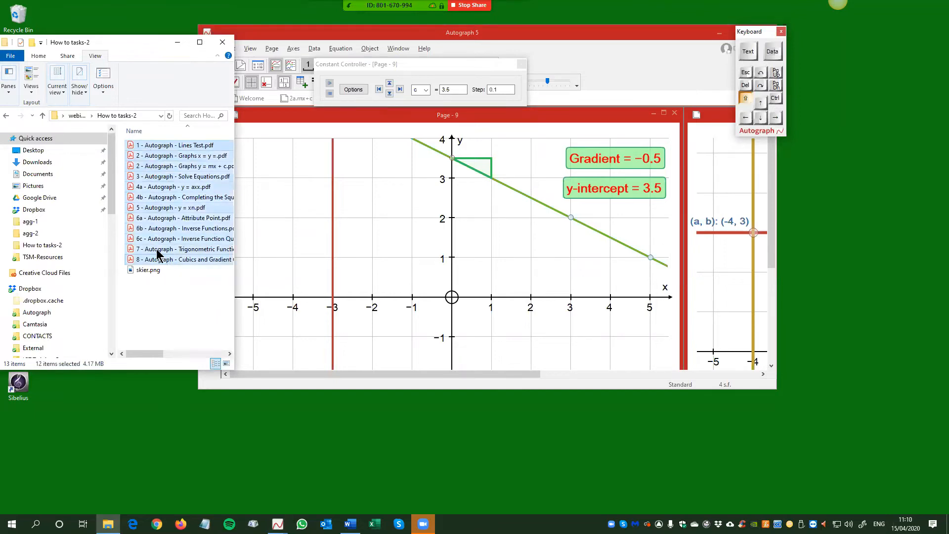
right_click(155, 226)
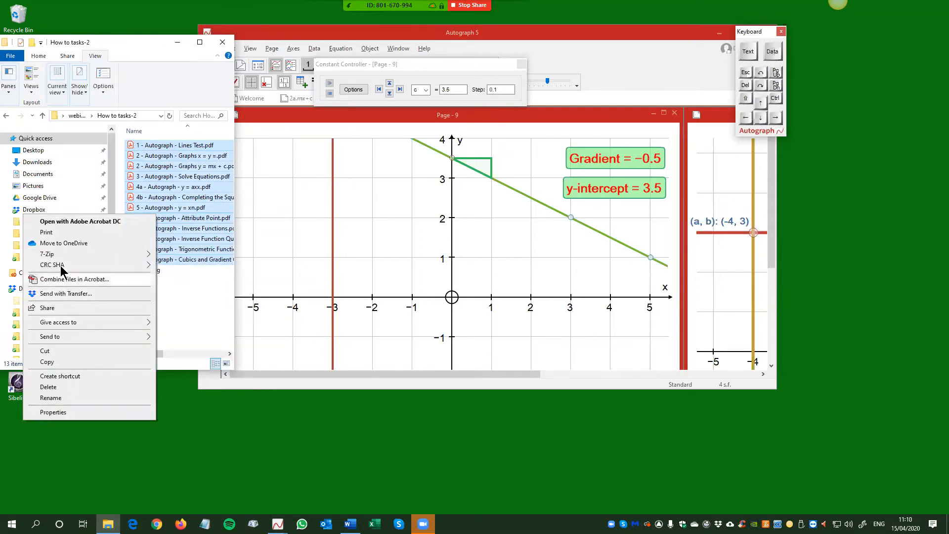
mouse_move(62, 266)
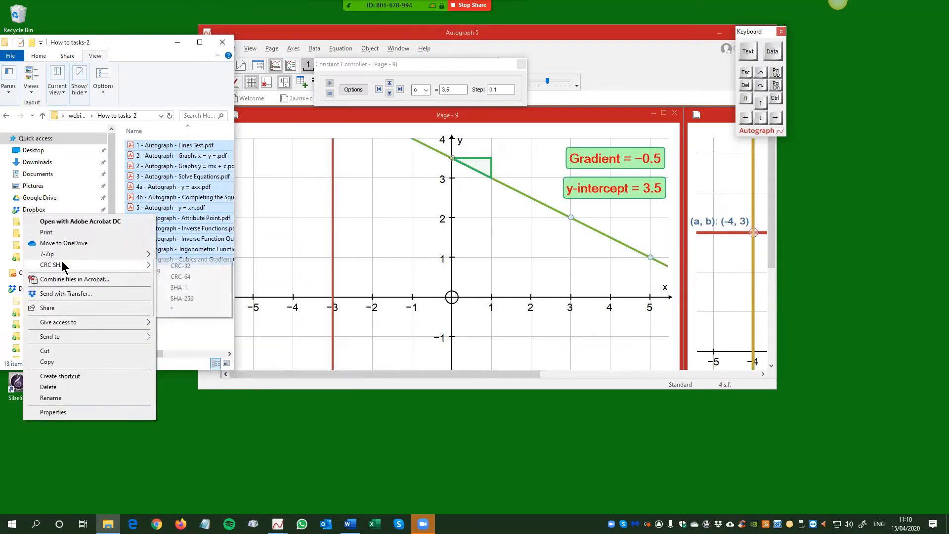
click(82, 222)
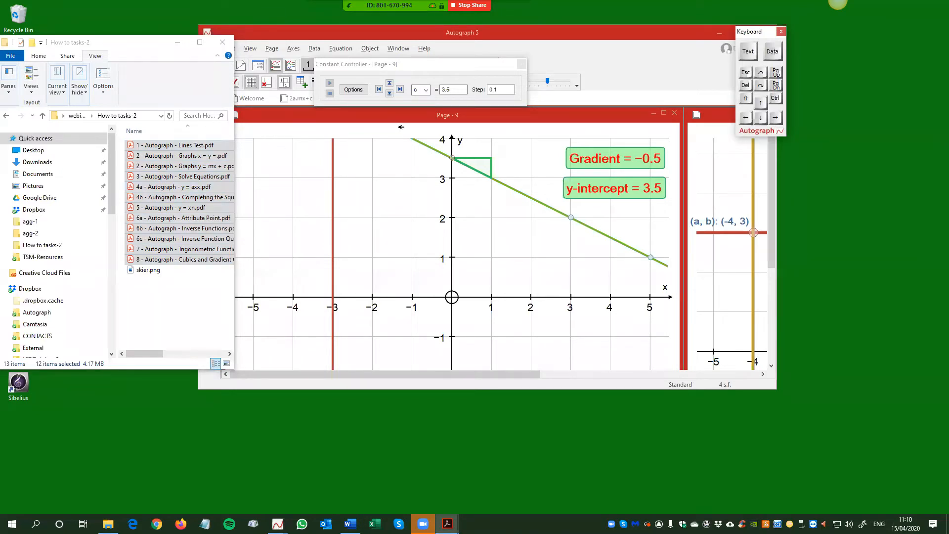
Switch back to Autograph, maximize its window, and leave nothing selected on Page 9.
click(378, 114)
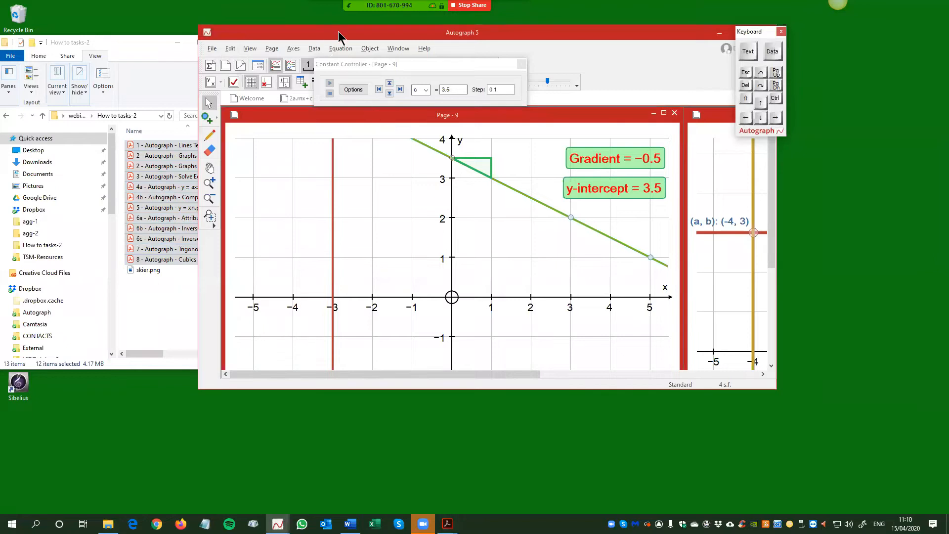
double_click(318, 35)
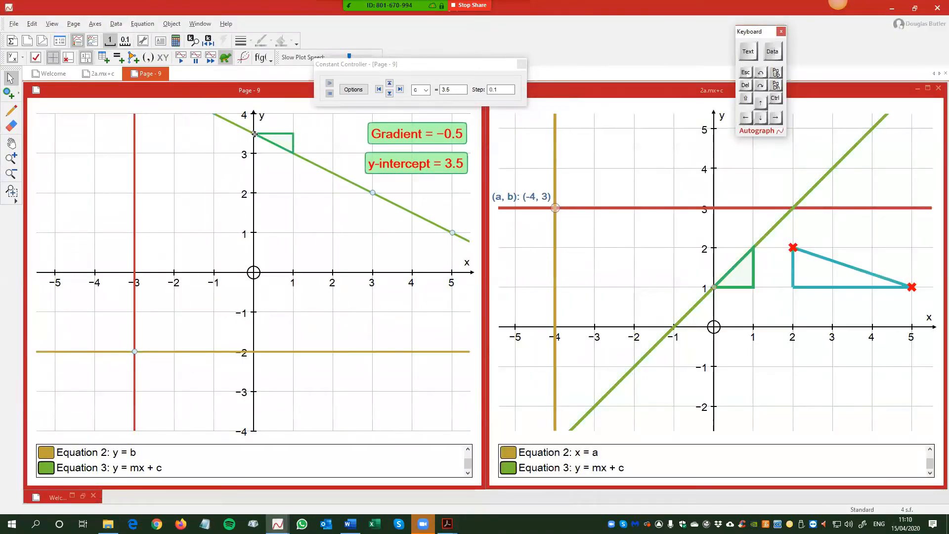
click(292, 144)
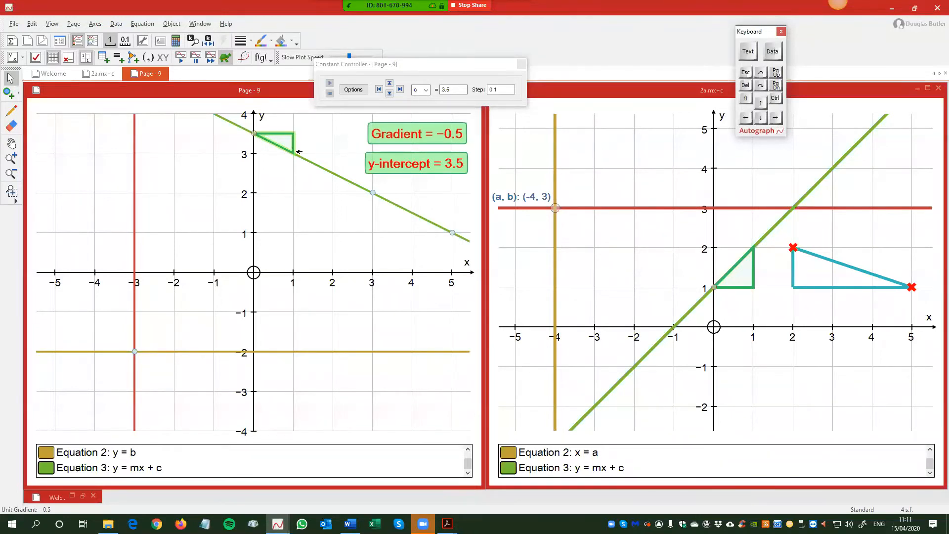
click(273, 256)
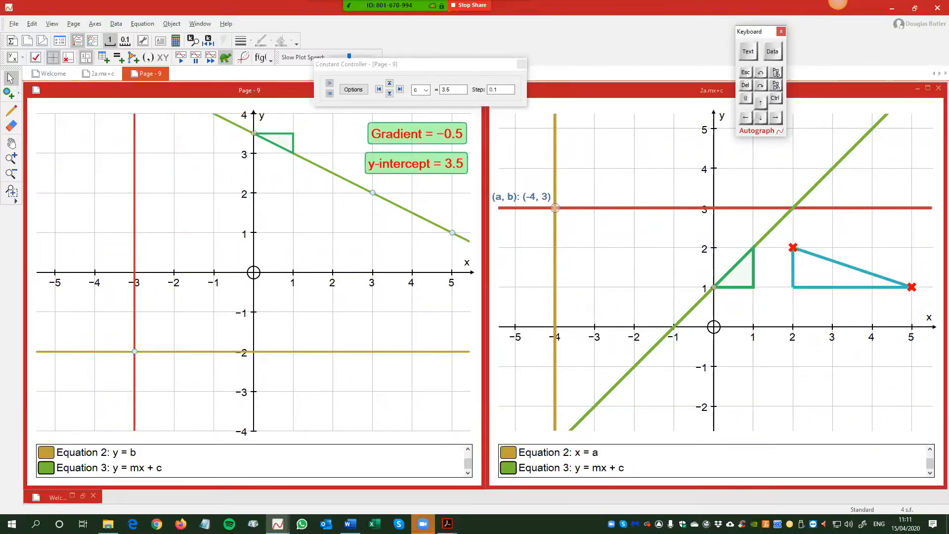
Switch to Acrobat's "2 - Autograph - Graphs x = y =.pdf", move its window over Autograph and make it taller.
click(447, 525)
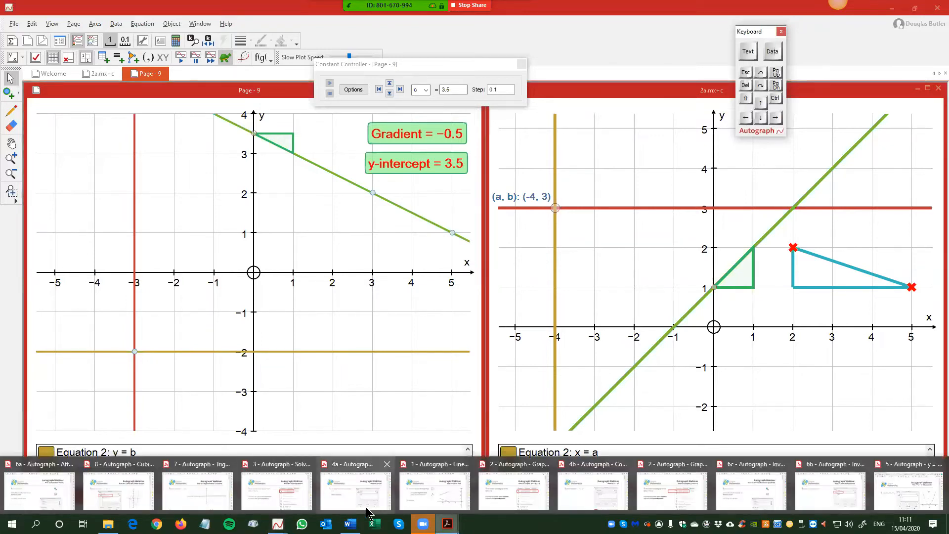
mouse_move(487, 488)
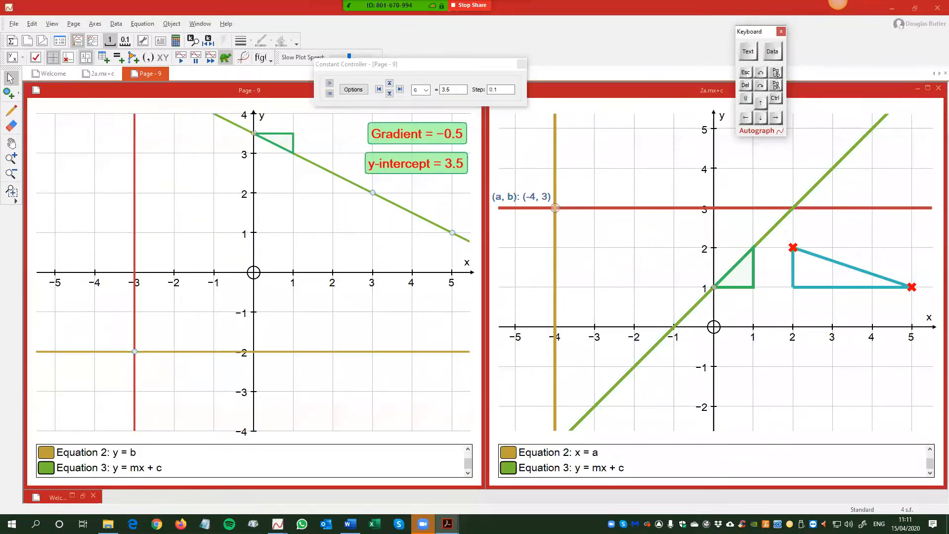
drag(948, 42, 490, 41)
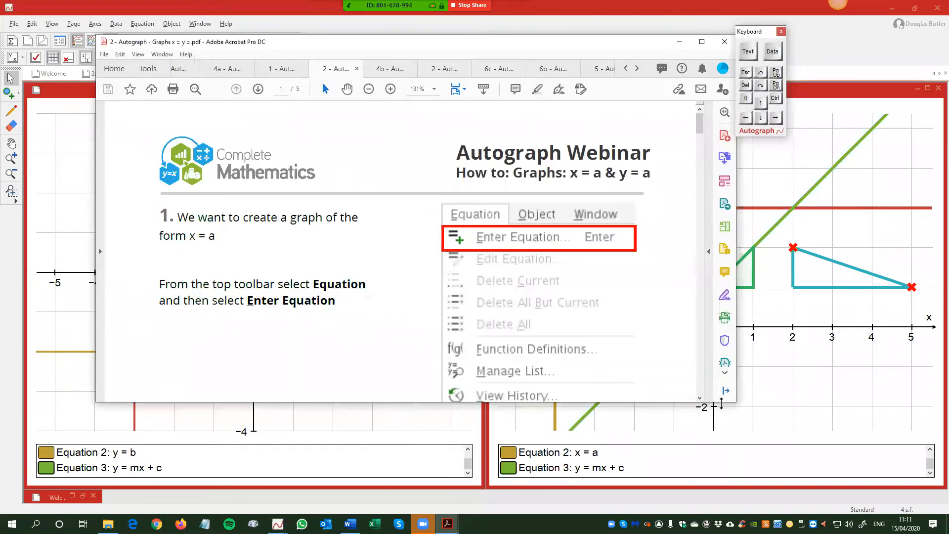
drag(722, 404, 722, 454)
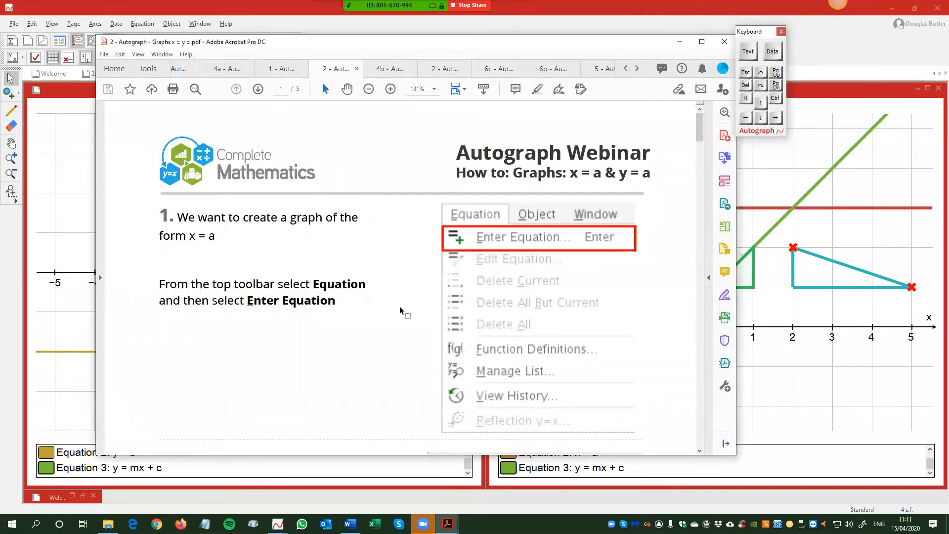
Read through the "Graphs x = y =" guide from step 1 to task 6 and minimize Acrobat to return to Autograph.
scroll(399, 310, down, 2)
scroll(400, 312, down, 8)
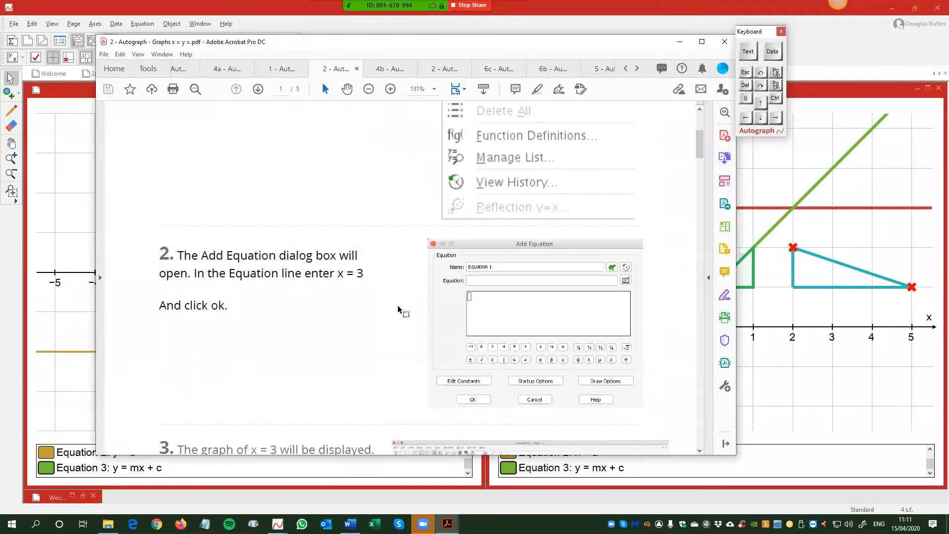
scroll(398, 309, down, 12)
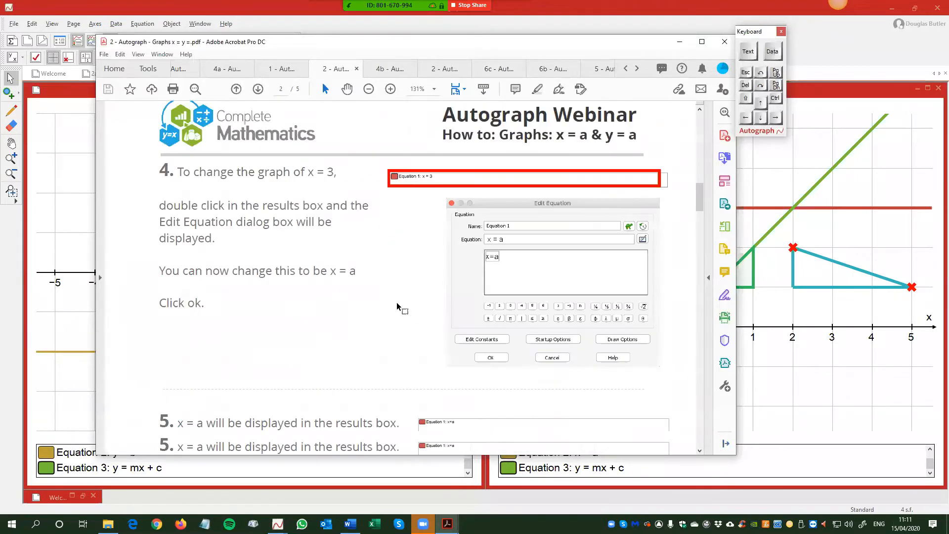
scroll(395, 309, down, 15)
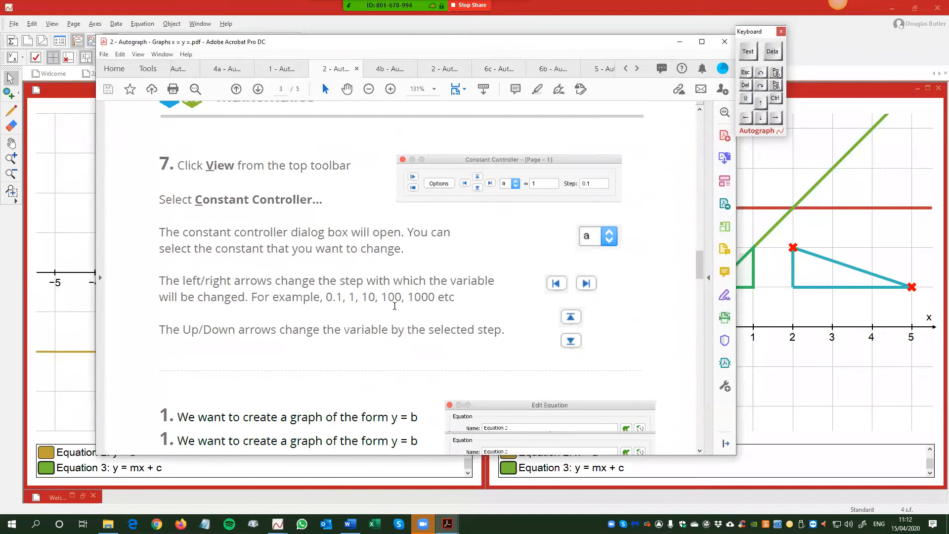
scroll(396, 308, down, 3)
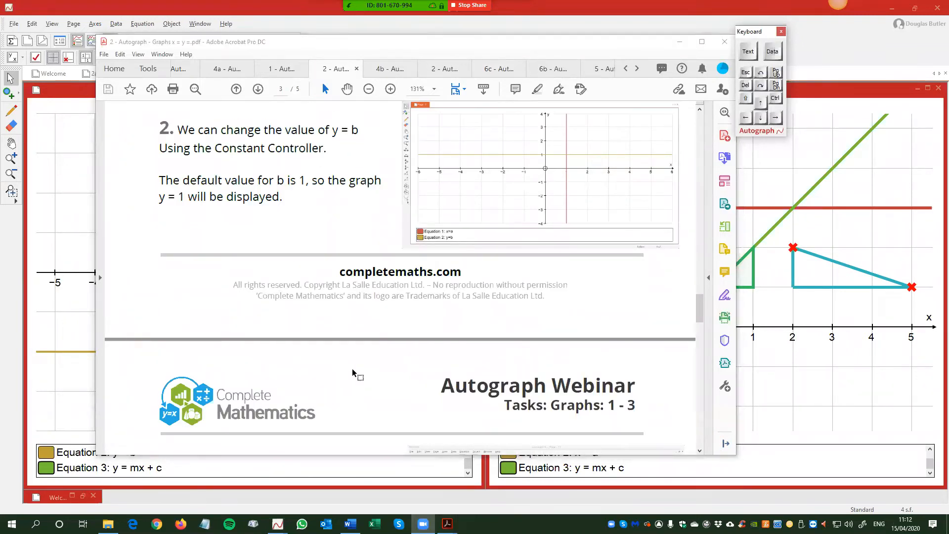
scroll(349, 373, down, 2)
scroll(341, 365, down, 12)
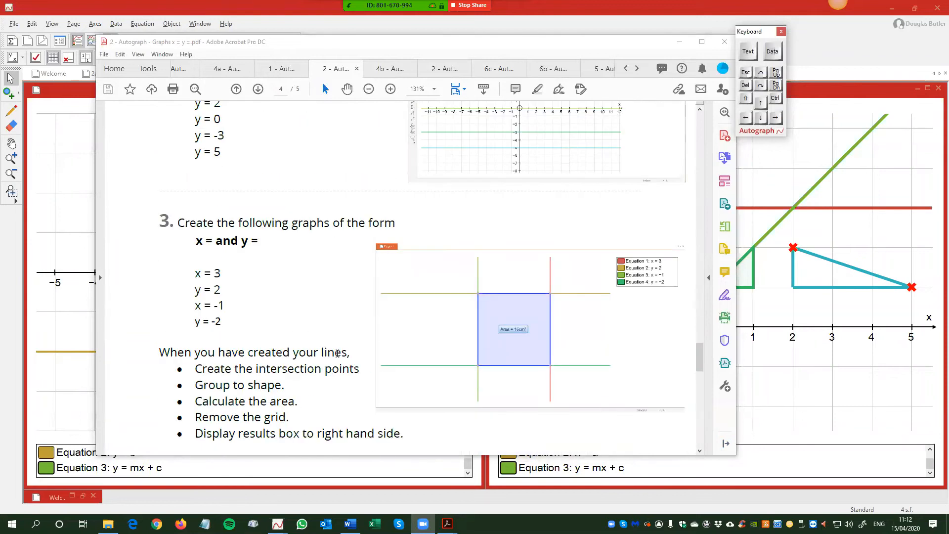
scroll(337, 353, down, 15)
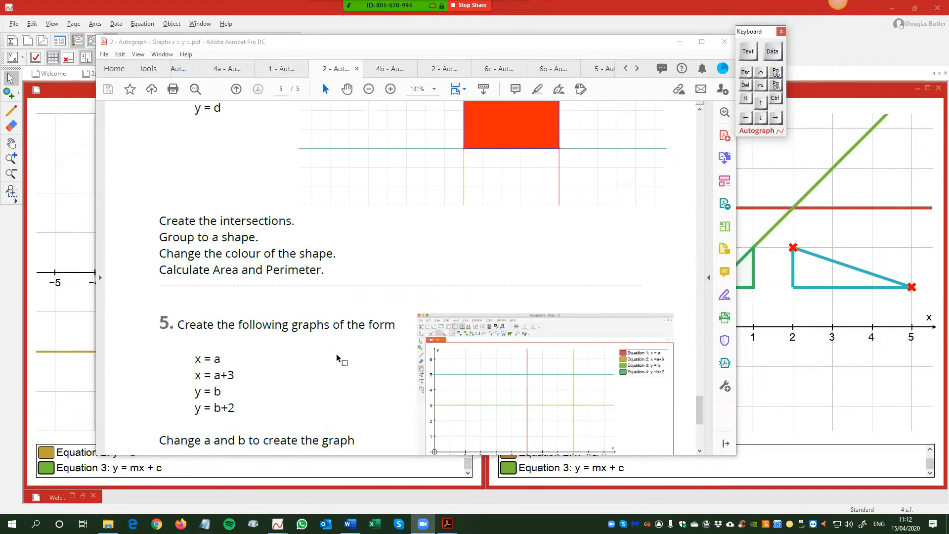
scroll(336, 354, down, 3)
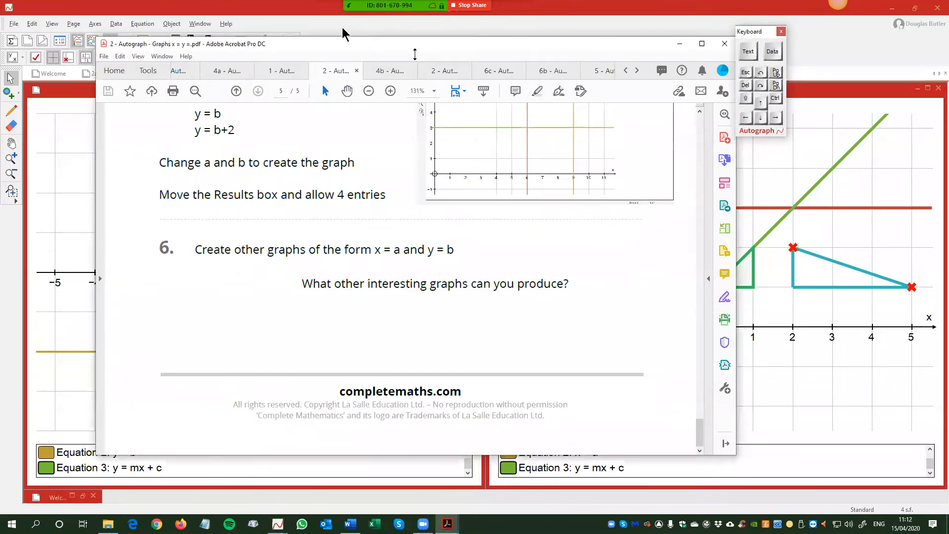
drag(354, 36, 354, 132)
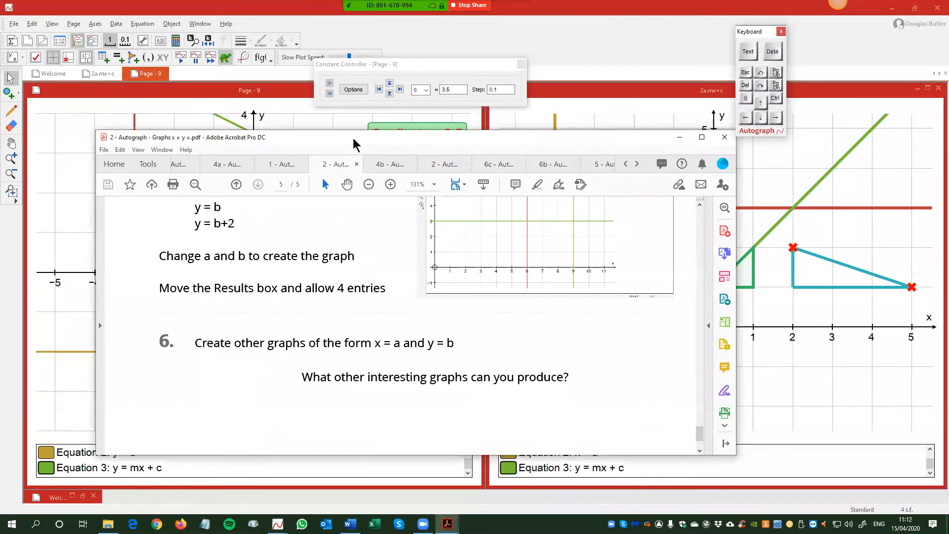
click(679, 138)
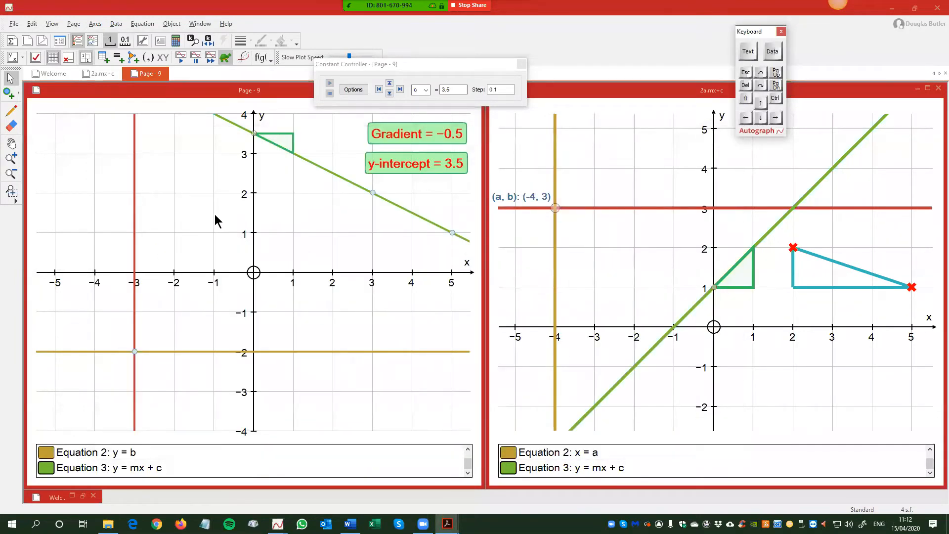
click(232, 123)
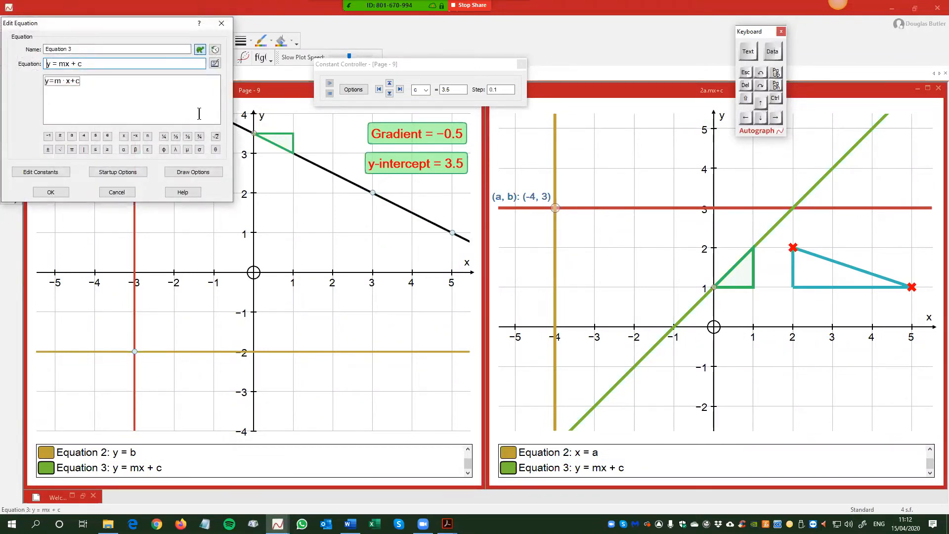
click(222, 23)
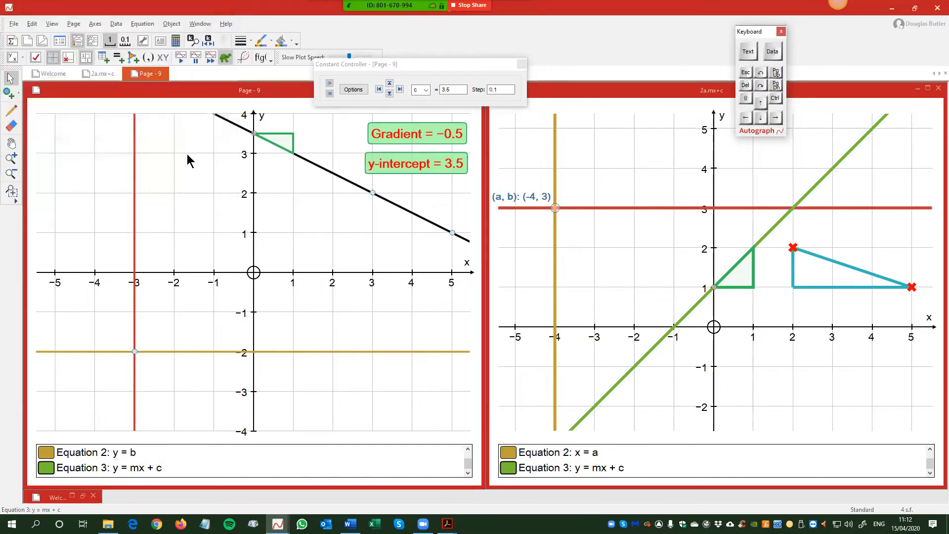
click(226, 57)
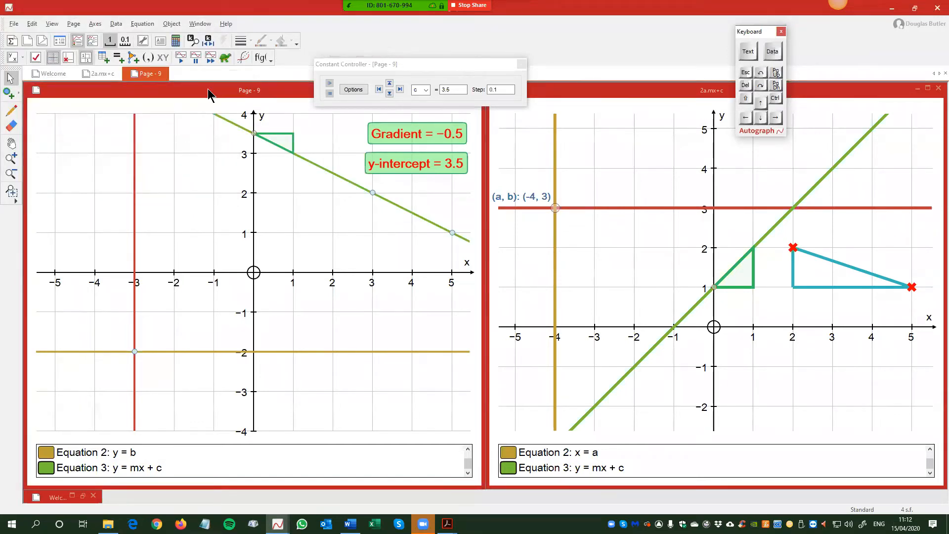
click(225, 57)
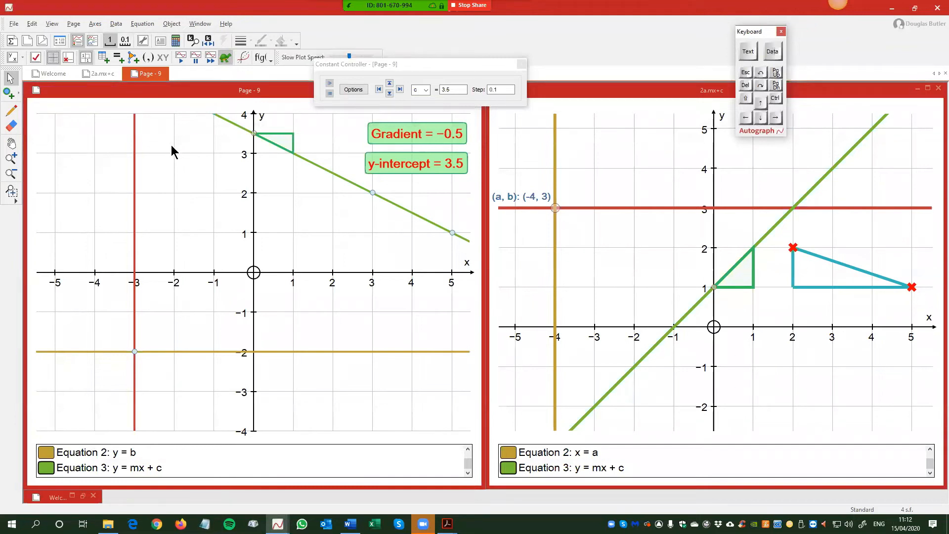
Replot the y = mx + c line on Page 9 with Slow Plot, pausing and resuming the drawing partway.
click(238, 125)
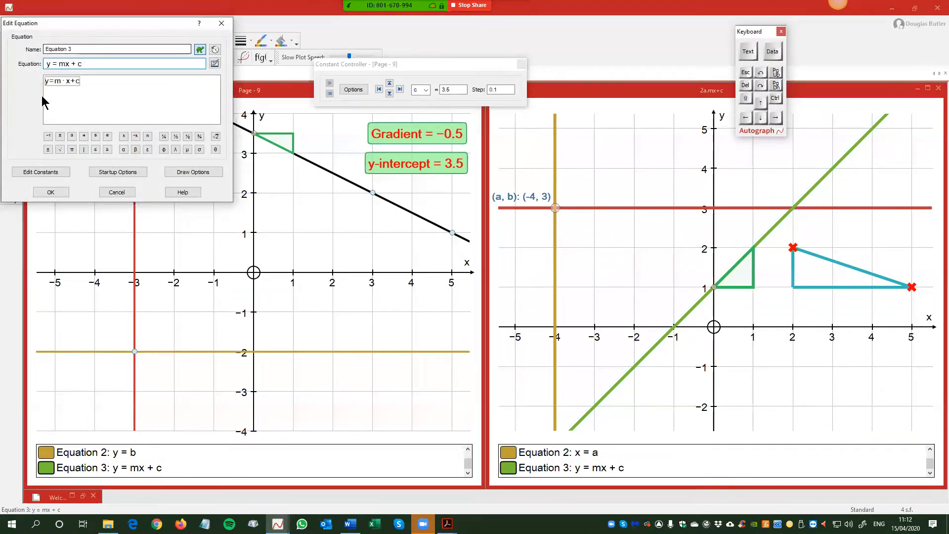
click(48, 194)
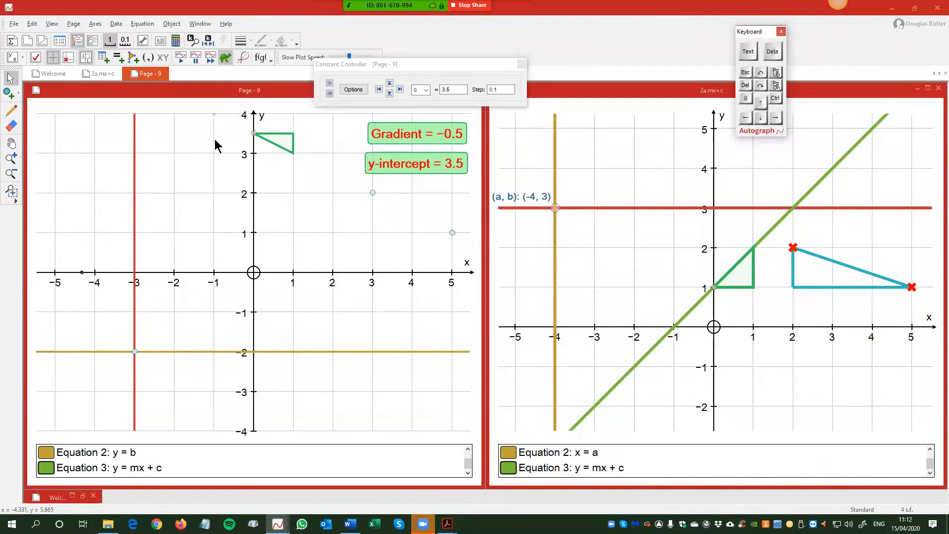
click(195, 57)
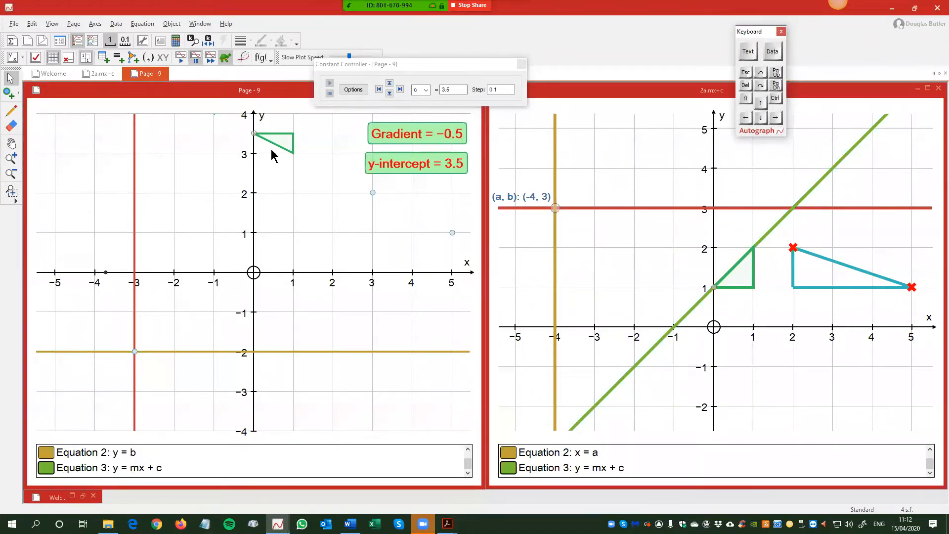
click(196, 58)
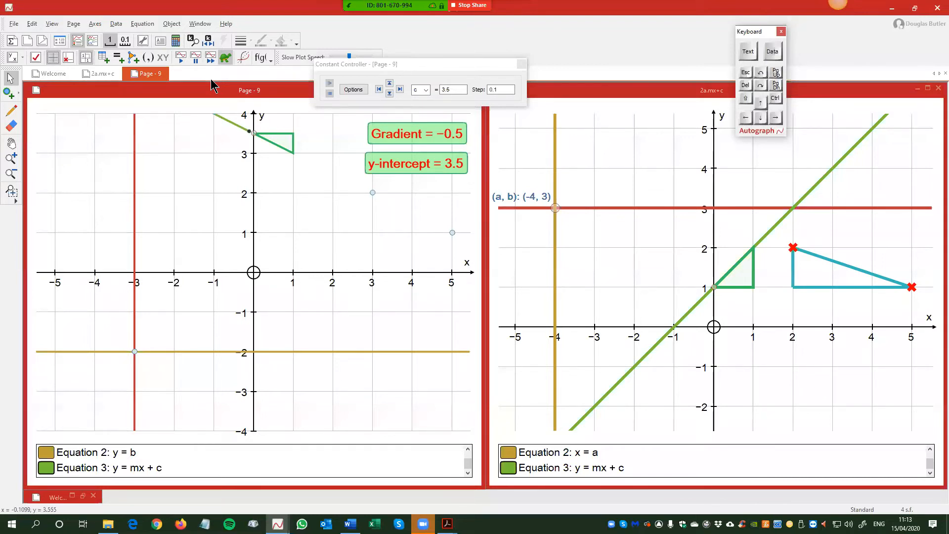
Close the Constant Controller and both graph pages, Page 9 and 2a.mx+c.
drag(362, 61, 503, 60)
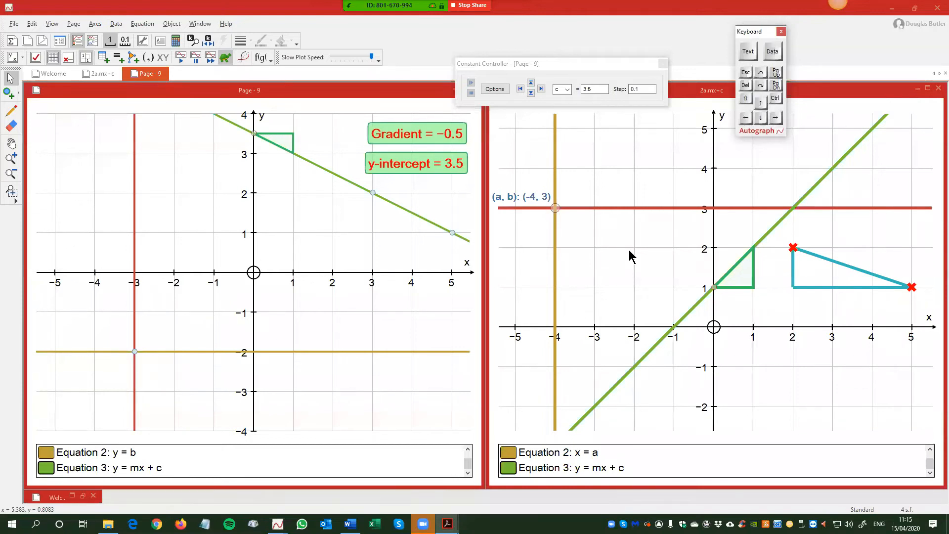
click(665, 64)
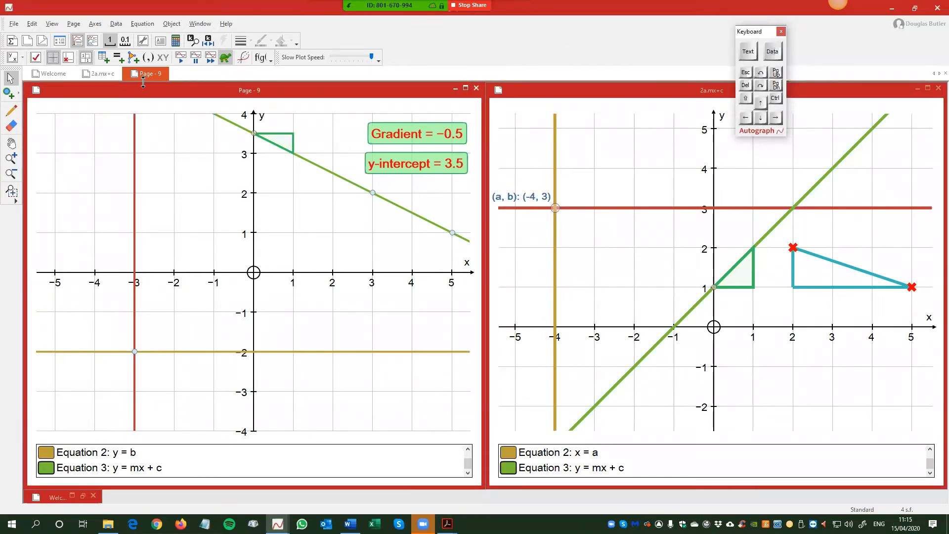
click(476, 88)
click(501, 296)
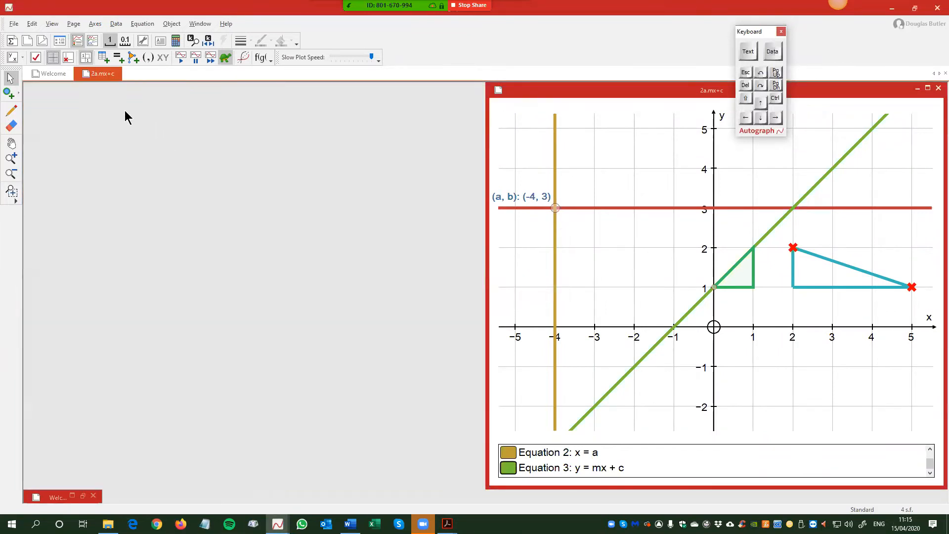
click(938, 88)
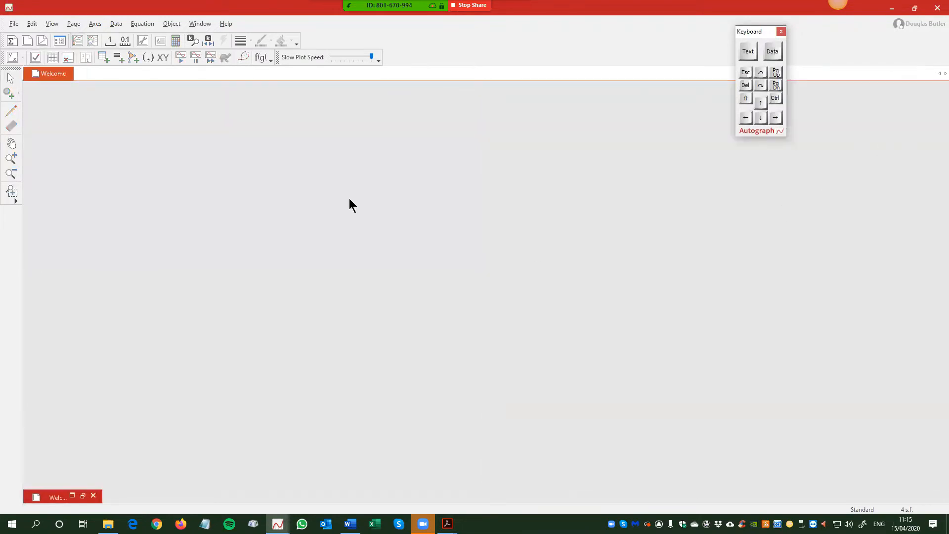
Create a new graph page, start plotting y = x² with Slow Plot, and pause the drawing.
click(28, 41)
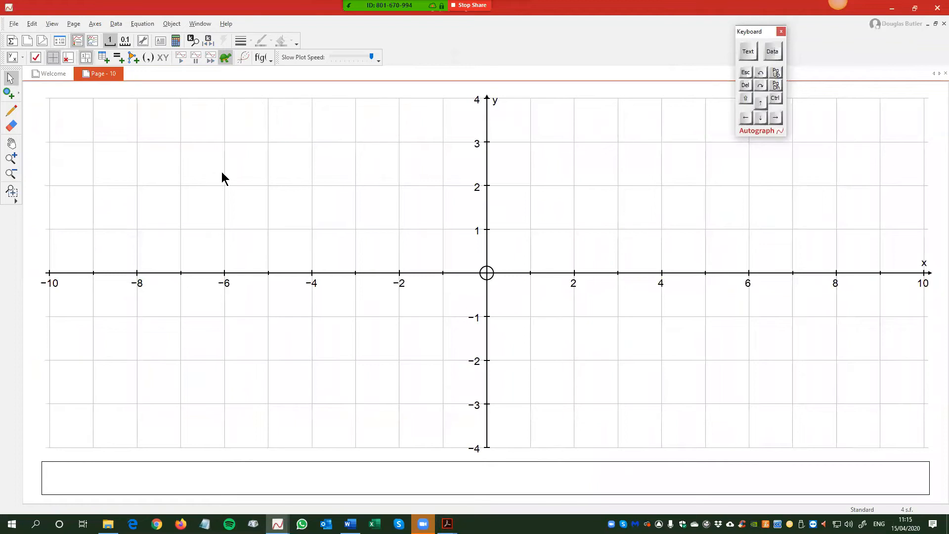
right_click(236, 161)
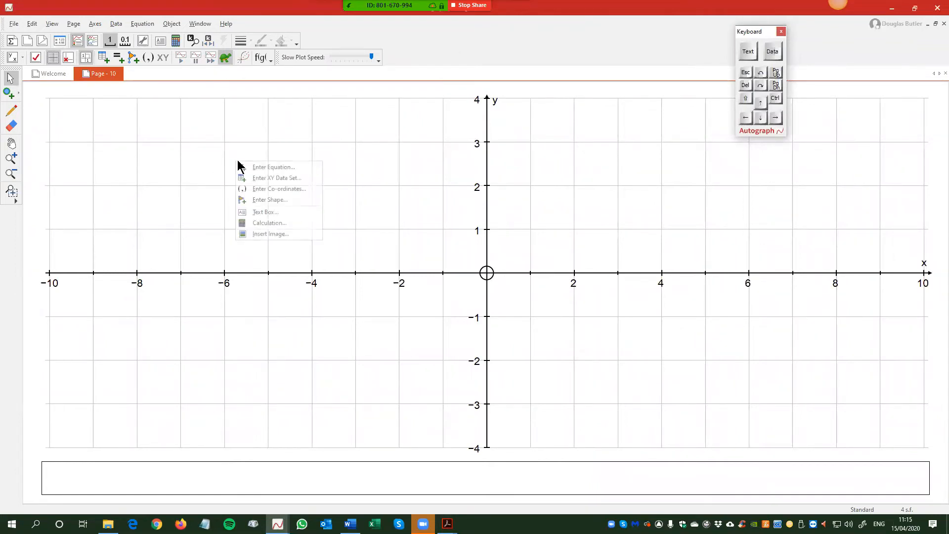
click(250, 166)
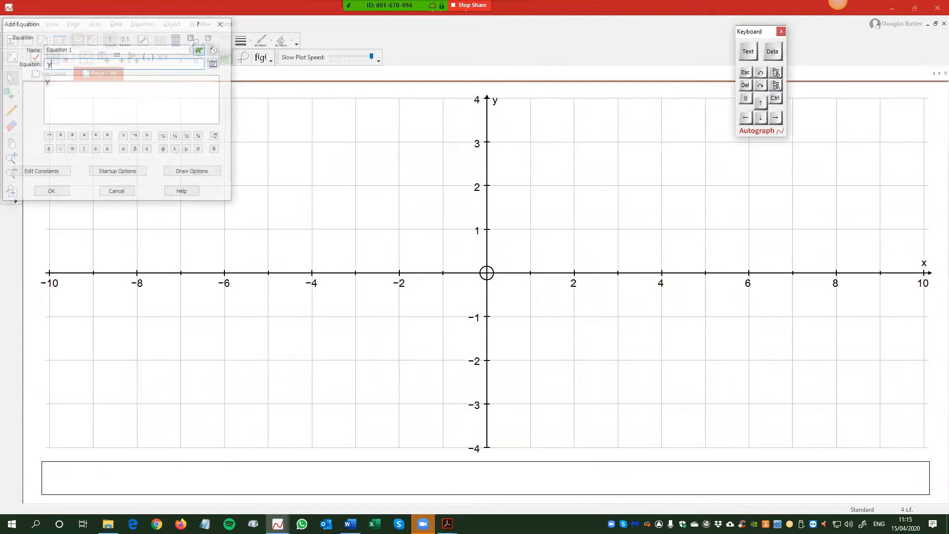
text(x2)
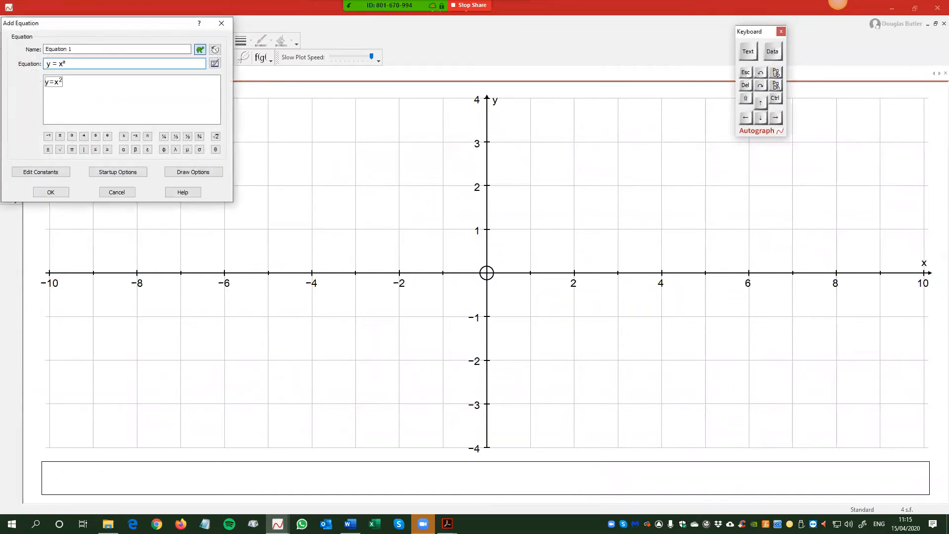
key(Return)
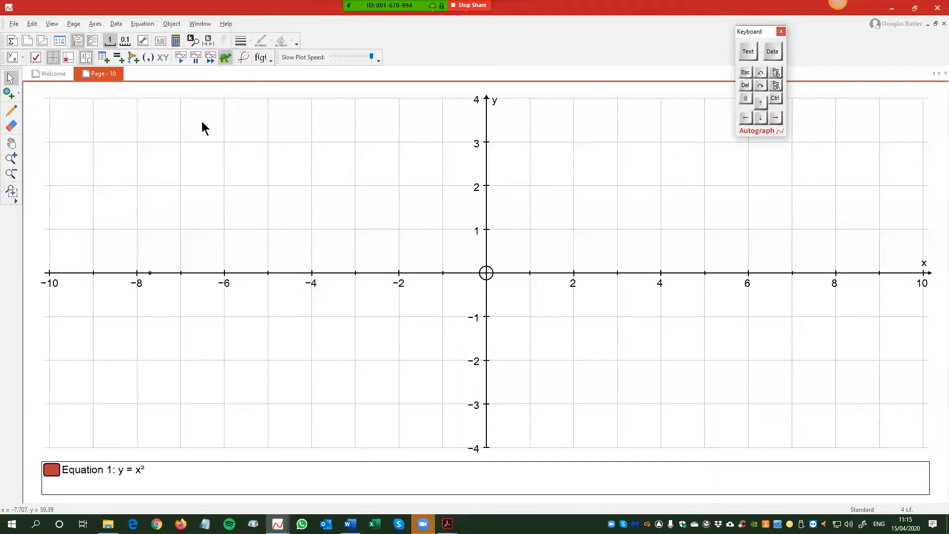
click(195, 59)
Add the equation y = mx + c to the page and fast-forward its plot to completion.
right_click(433, 171)
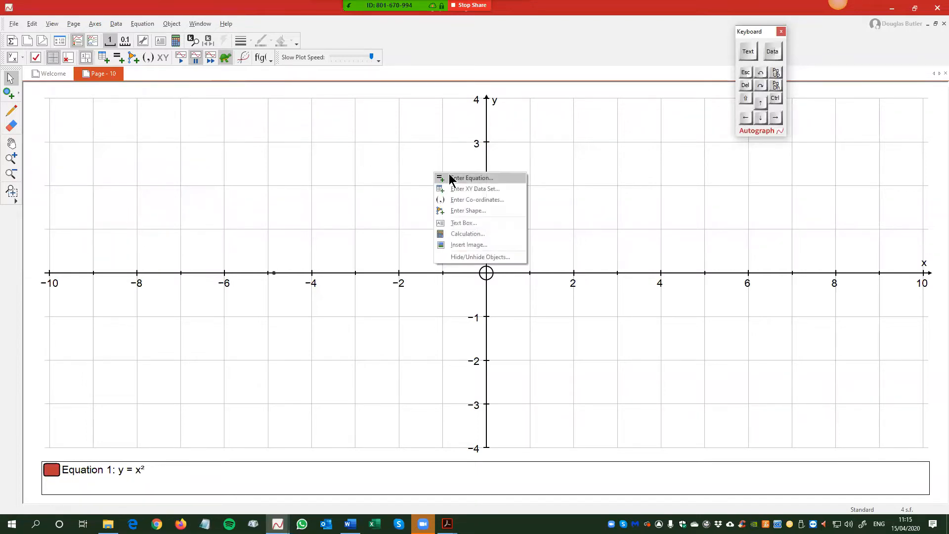
click(451, 178)
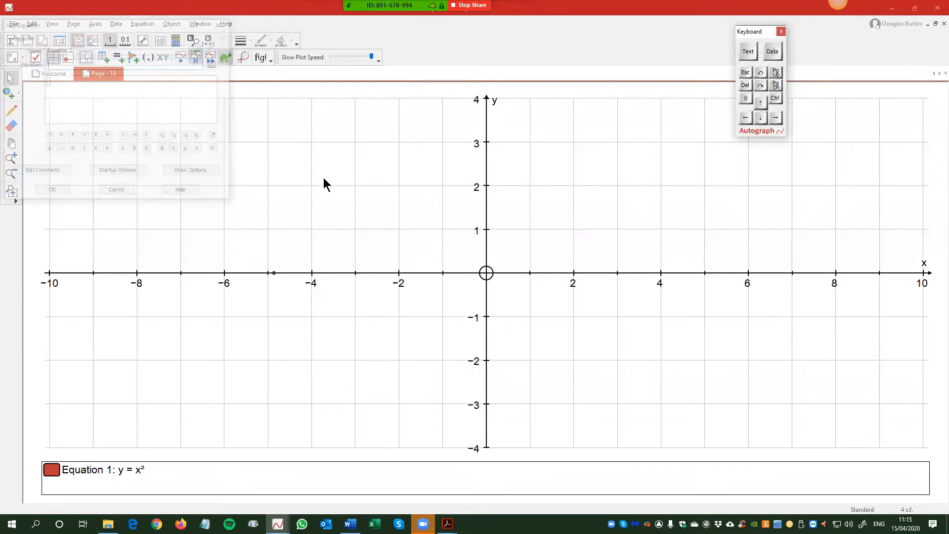
text(y)
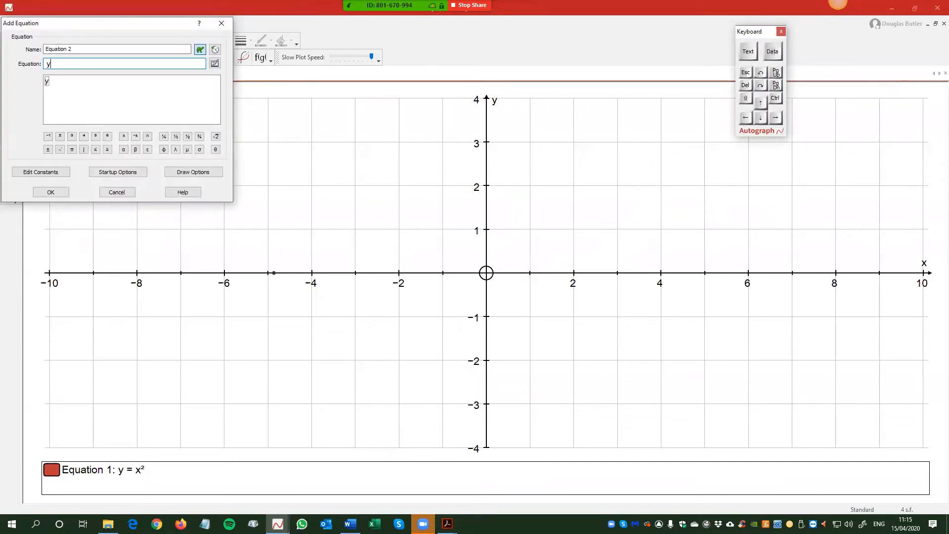
text( = mx + c)
key(Return)
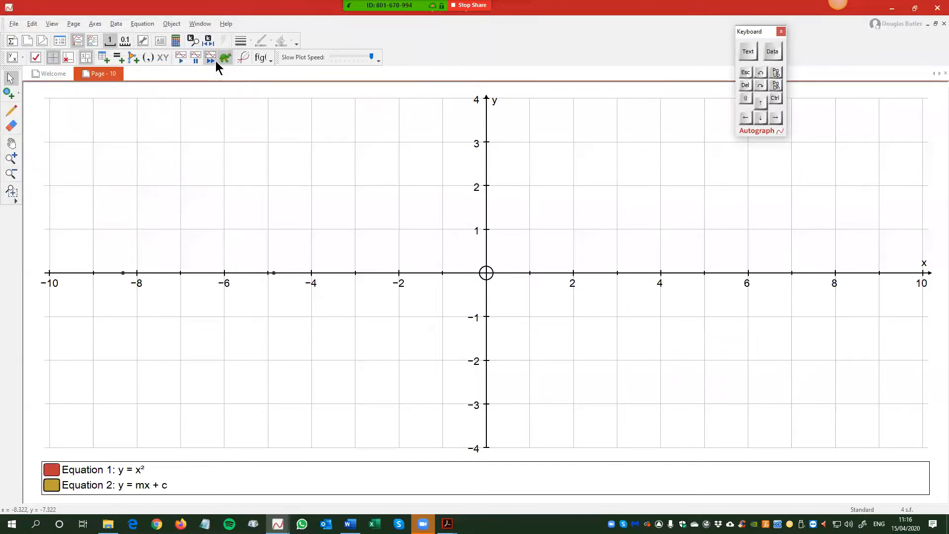
click(201, 61)
click(210, 59)
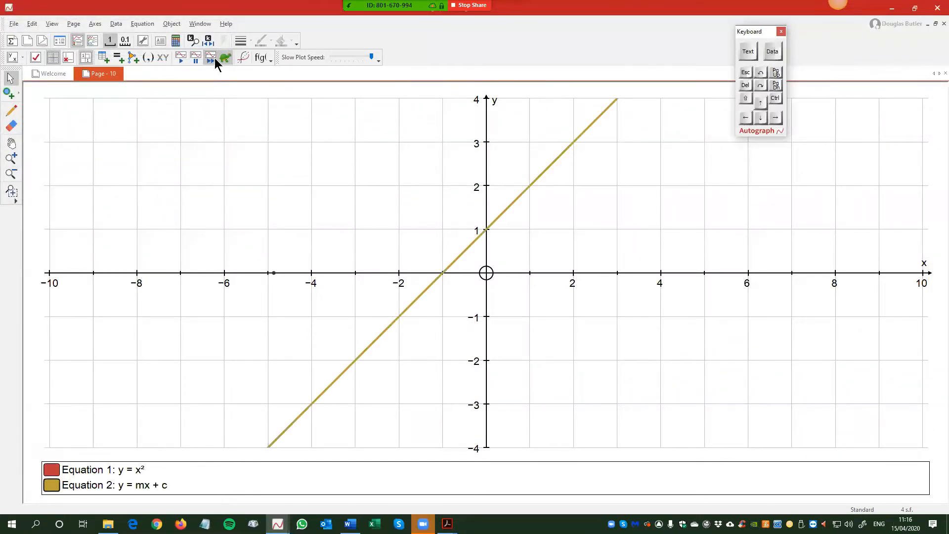
Place an intersection point where the y = mx + c line crosses the y-axis.
click(9, 93)
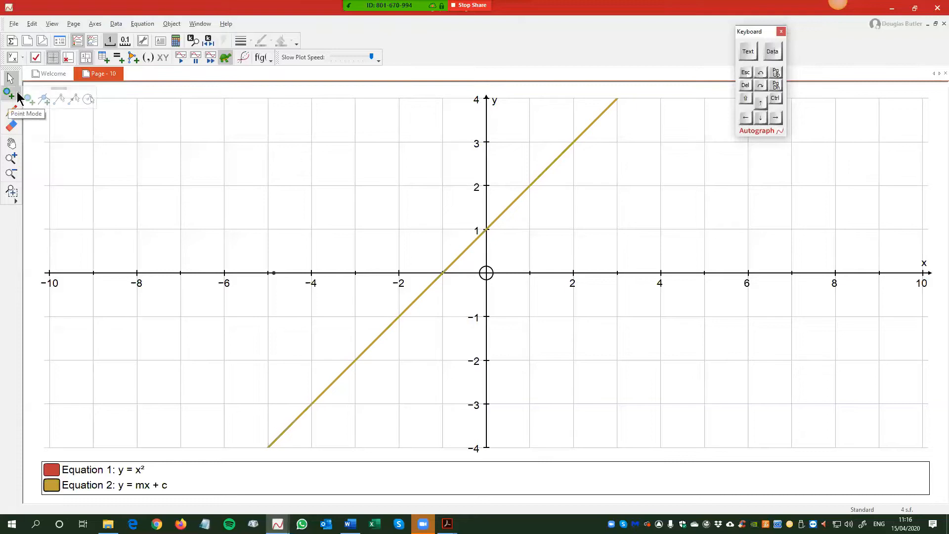
click(44, 100)
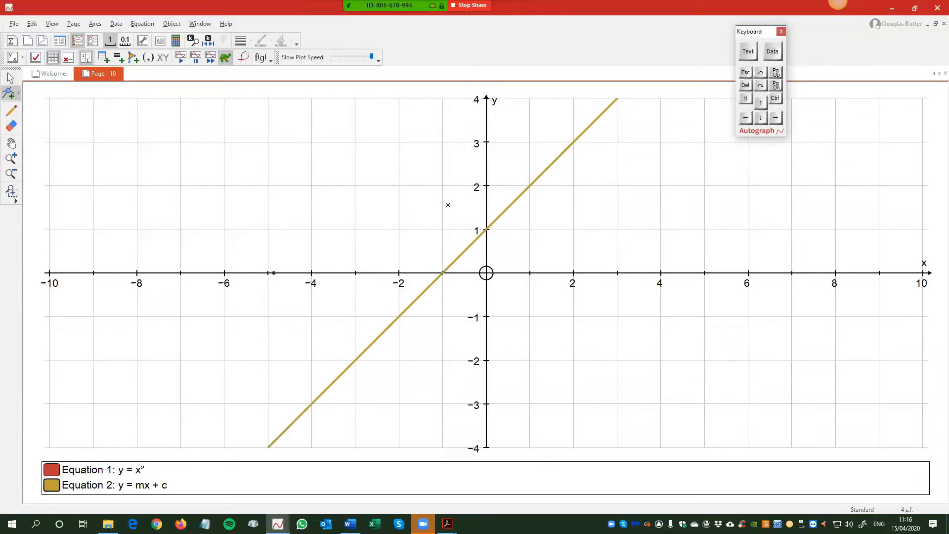
click(486, 230)
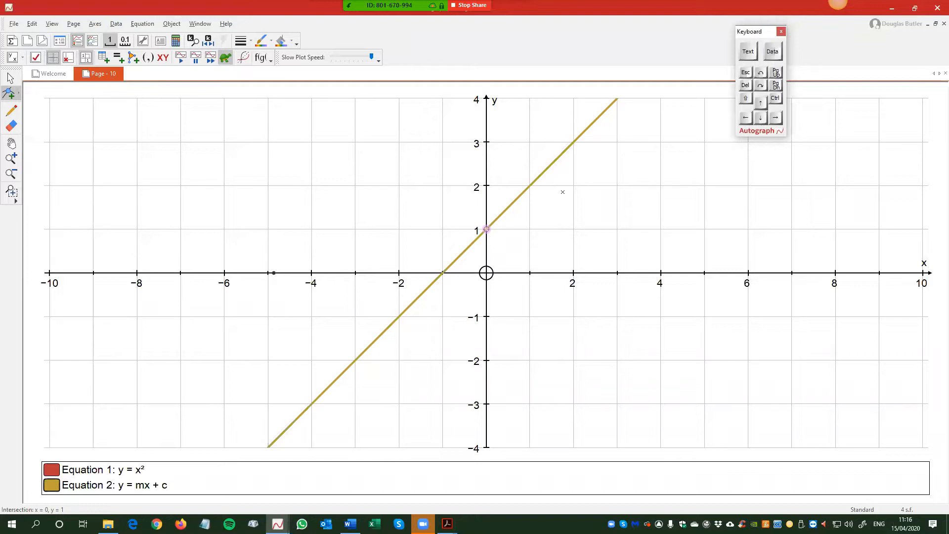
Edit the new point's label, naming it "Intersection" and including its value.
right_click(563, 193)
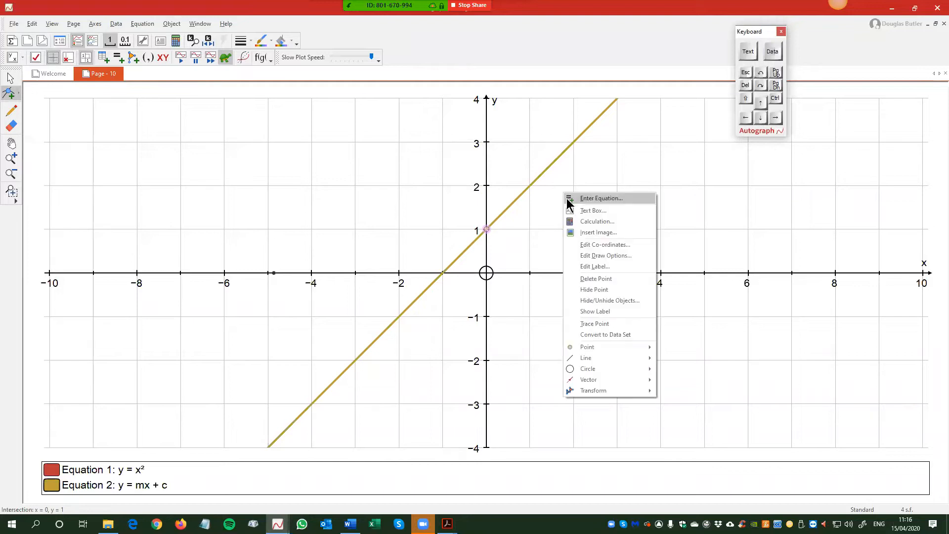
click(594, 266)
drag(80, 22, 274, 116)
click(254, 169)
double_click(254, 170)
text(In)
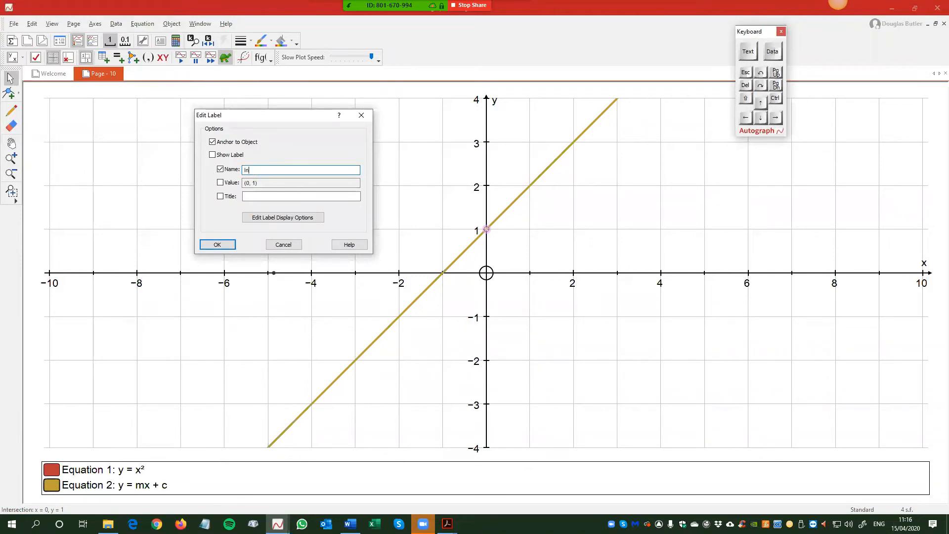
text(tersec)
key(BackSpace)
text(section)
click(221, 182)
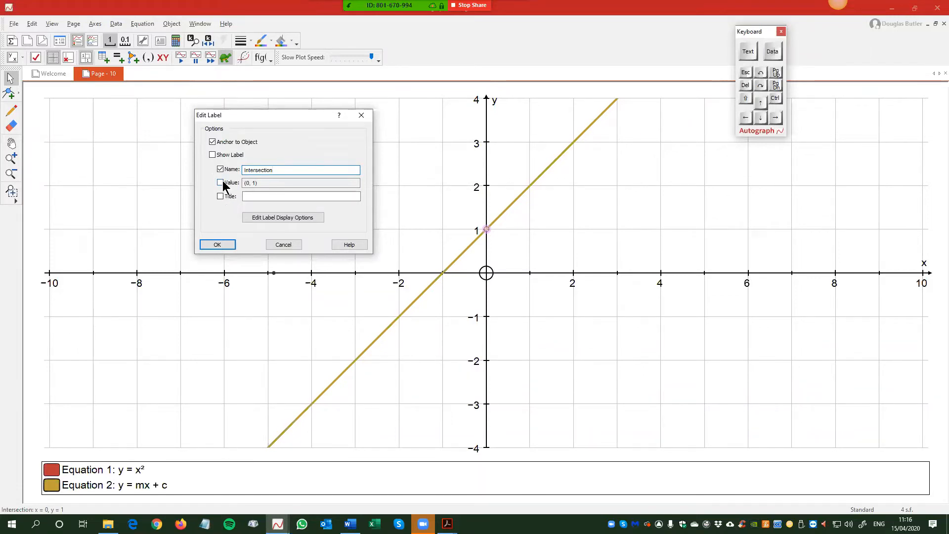
click(219, 245)
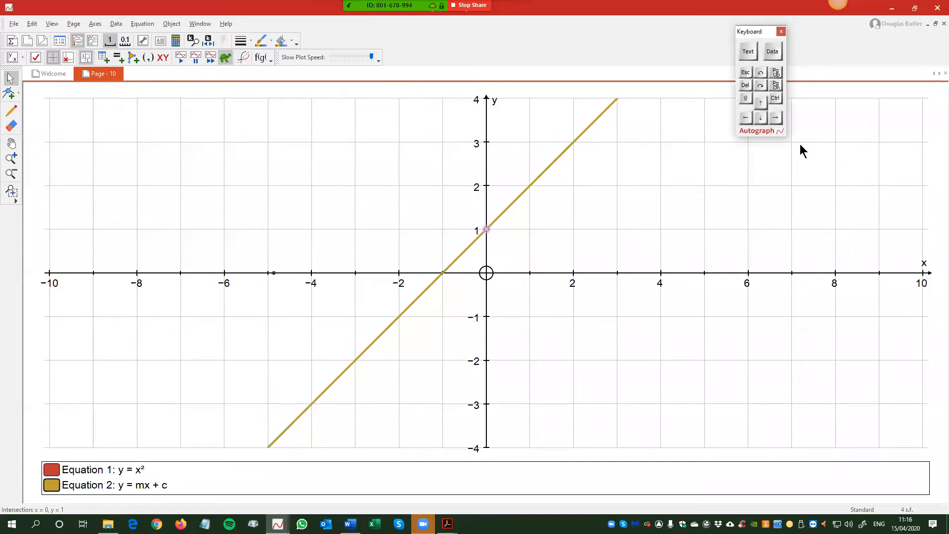
Show the Results Box and move the on-screen keyboard clear of it.
click(51, 23)
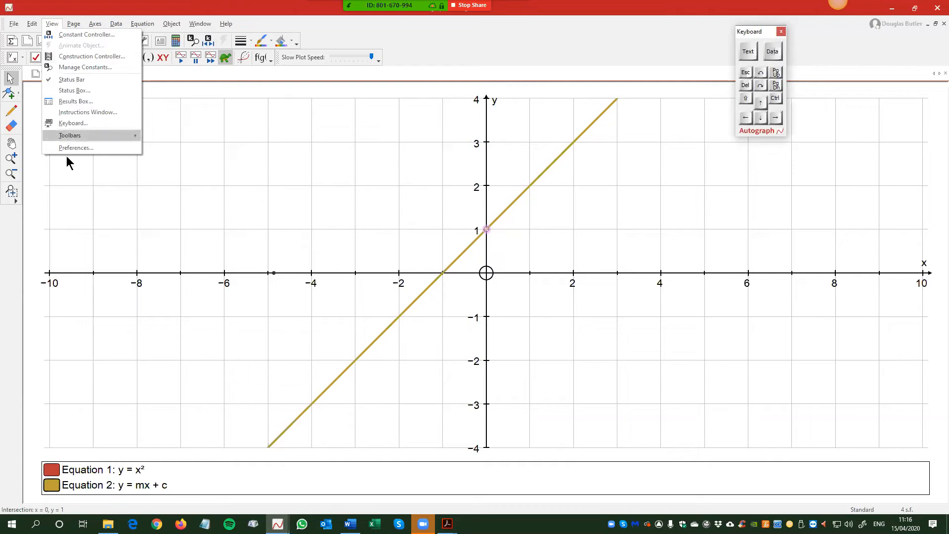
click(70, 102)
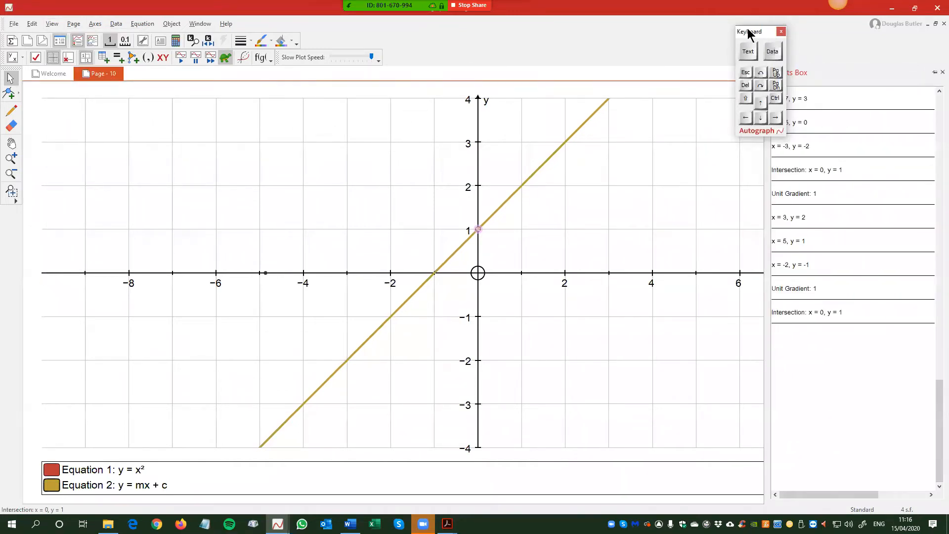
drag(749, 31, 594, 24)
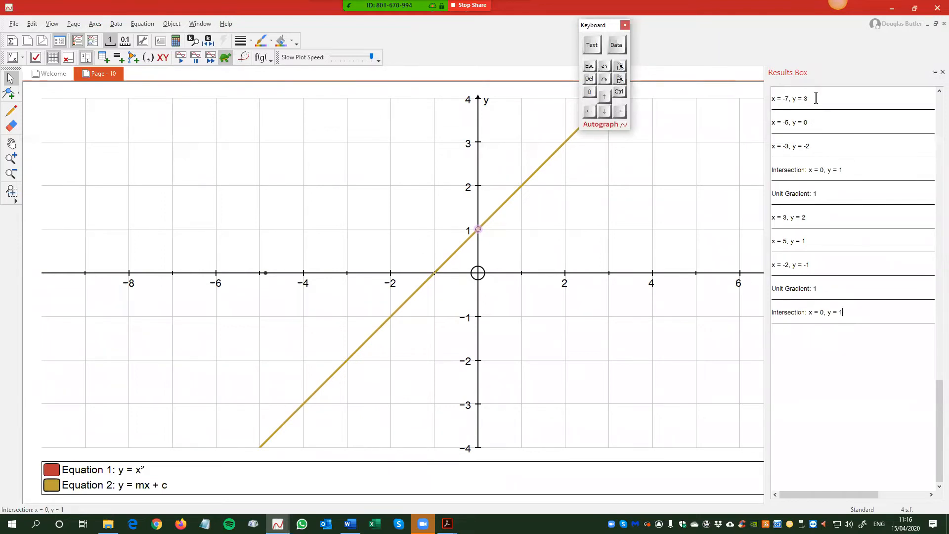
Select the x = -3, y = -2 result in the Results Box, and collapse the box with the on-screen keyboard moved away.
drag(847, 312, 744, 142)
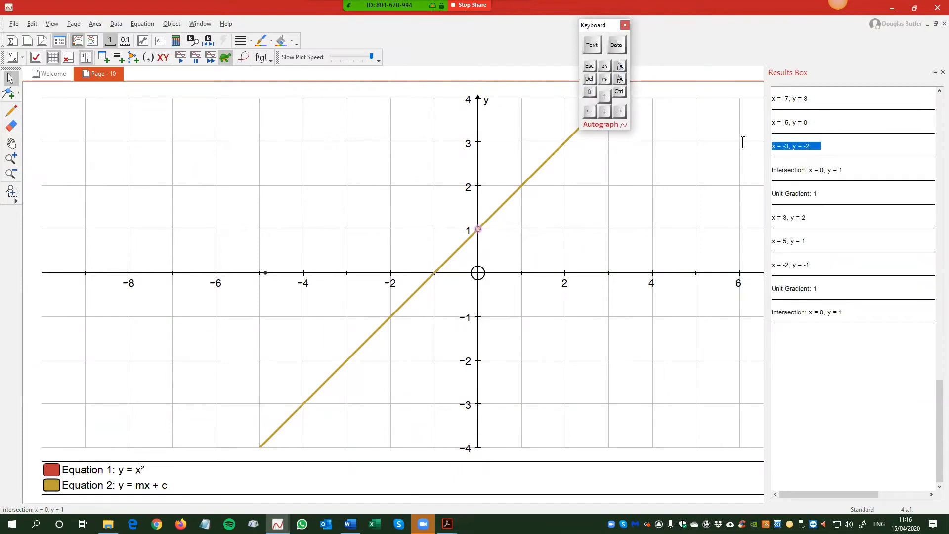
right_click(806, 148)
click(832, 153)
click(846, 314)
click(601, 29)
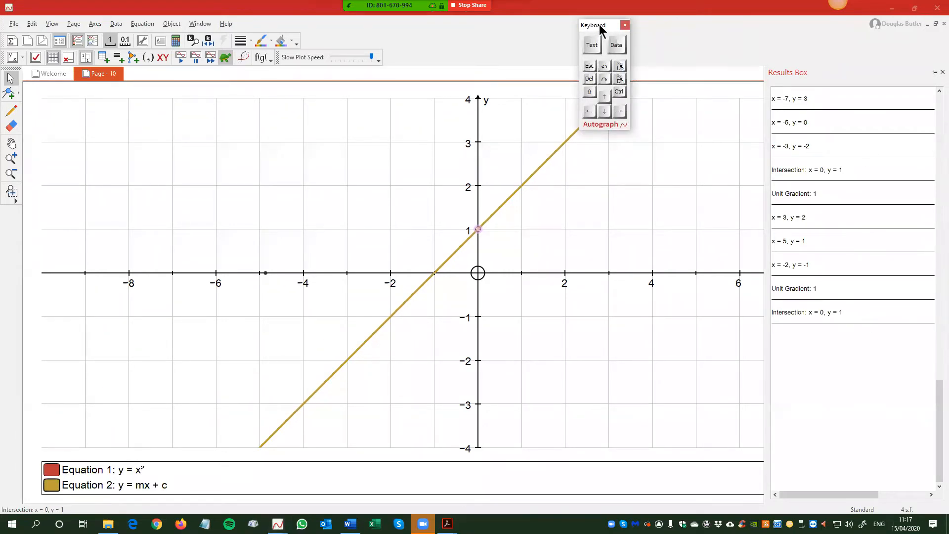
drag(600, 26, 627, 210)
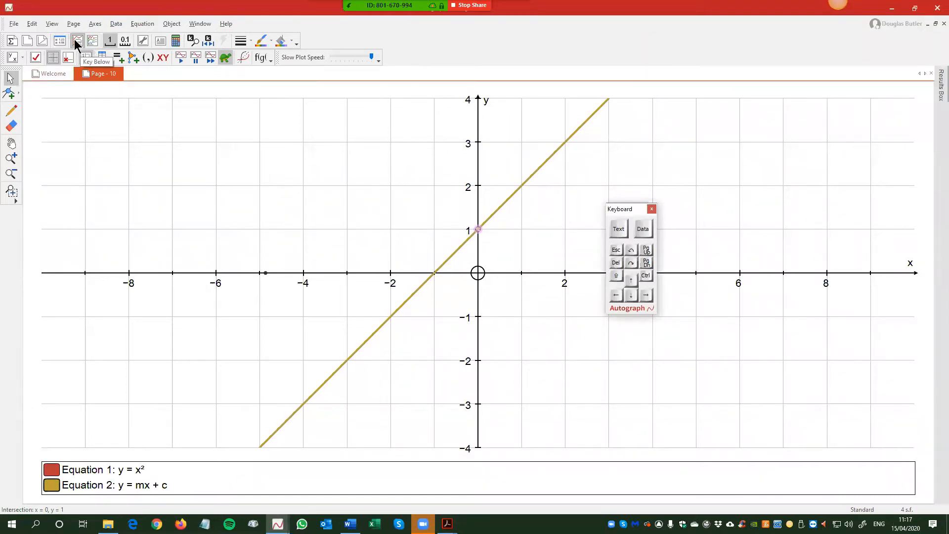
Switch the equation key to the right of the graph and back to below it.
click(92, 41)
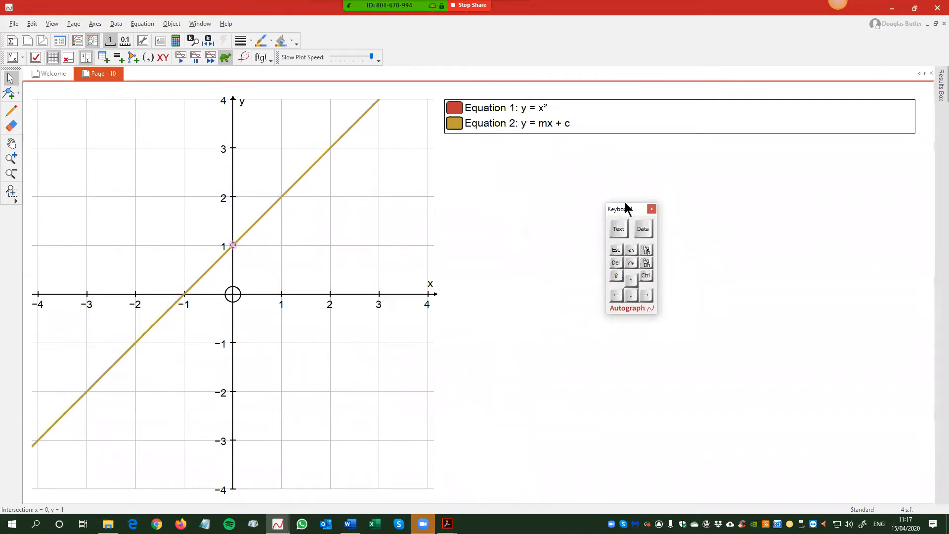
drag(626, 207, 879, 369)
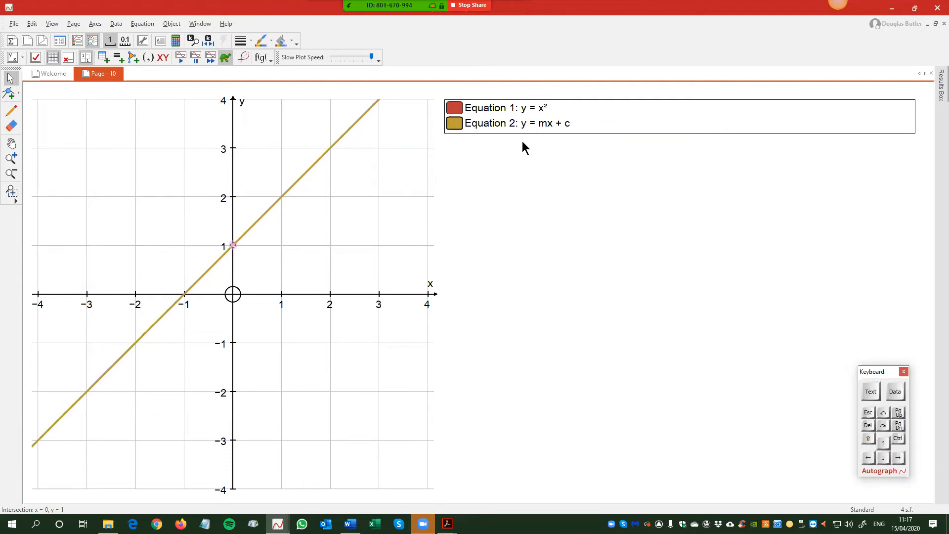
click(77, 41)
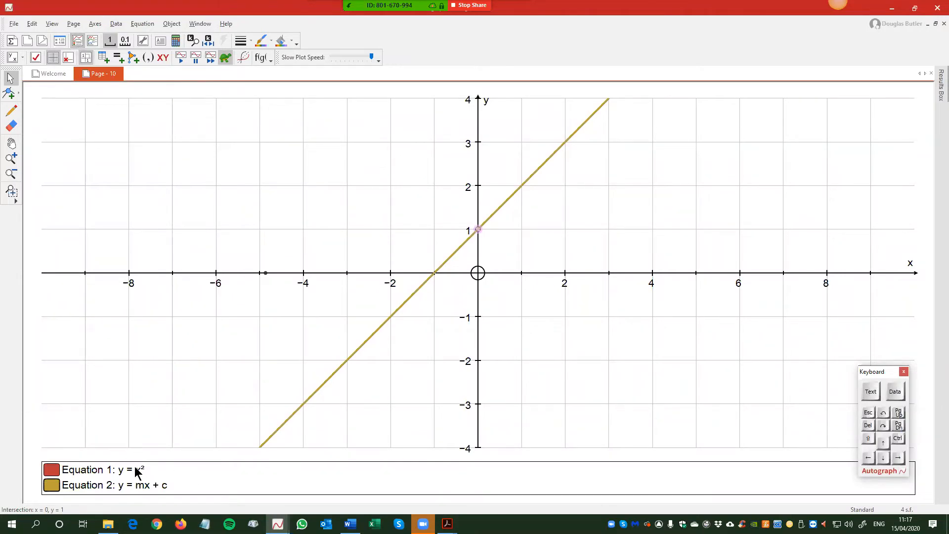
Set the key's maximum entries to 6 in the axes options.
double_click(158, 271)
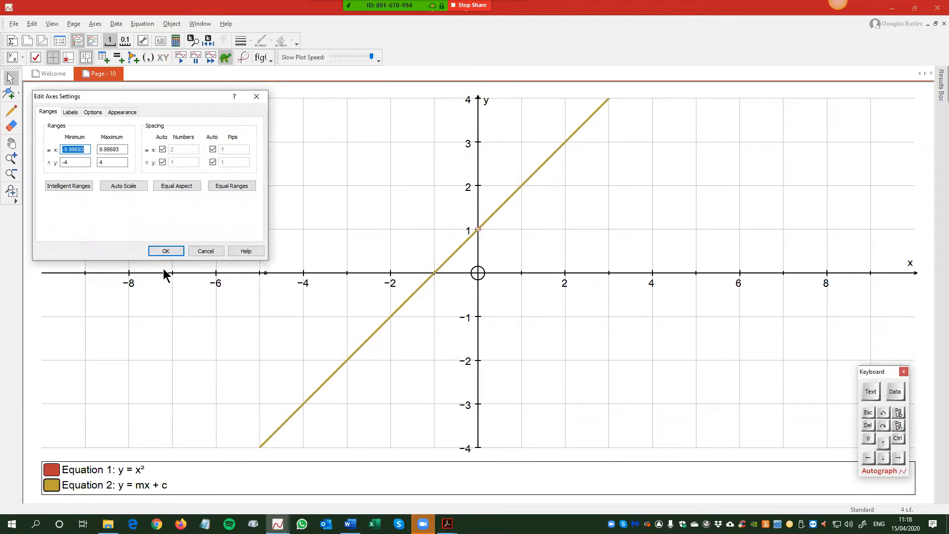
click(257, 96)
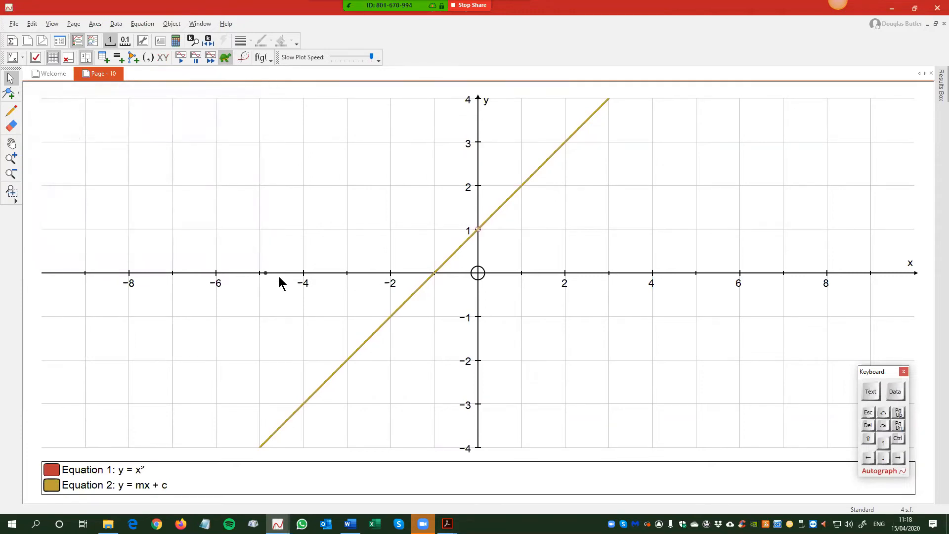
double_click(285, 273)
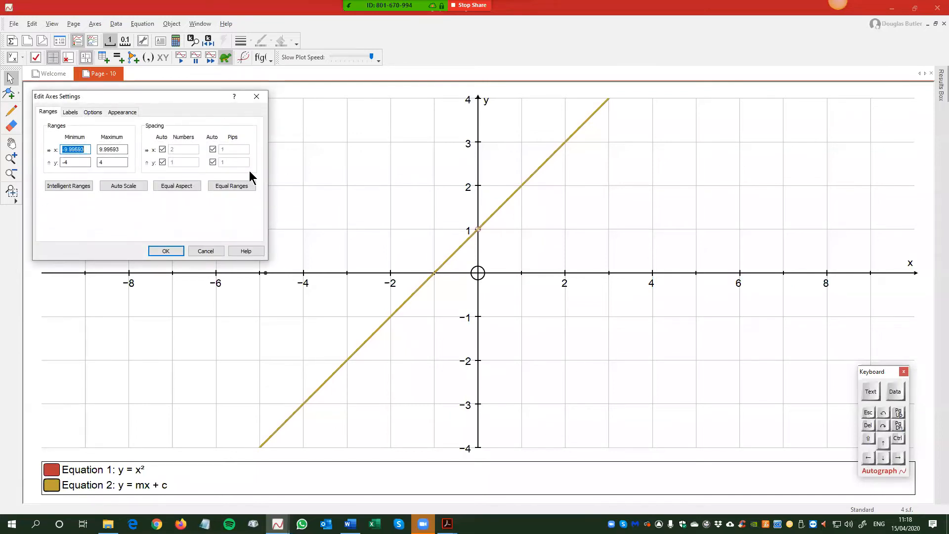
click(93, 113)
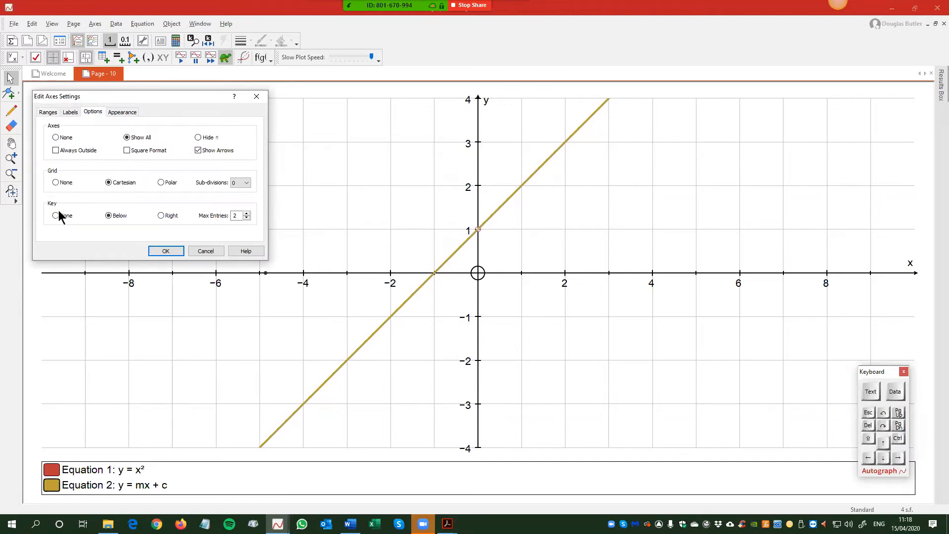
click(246, 213)
click(173, 248)
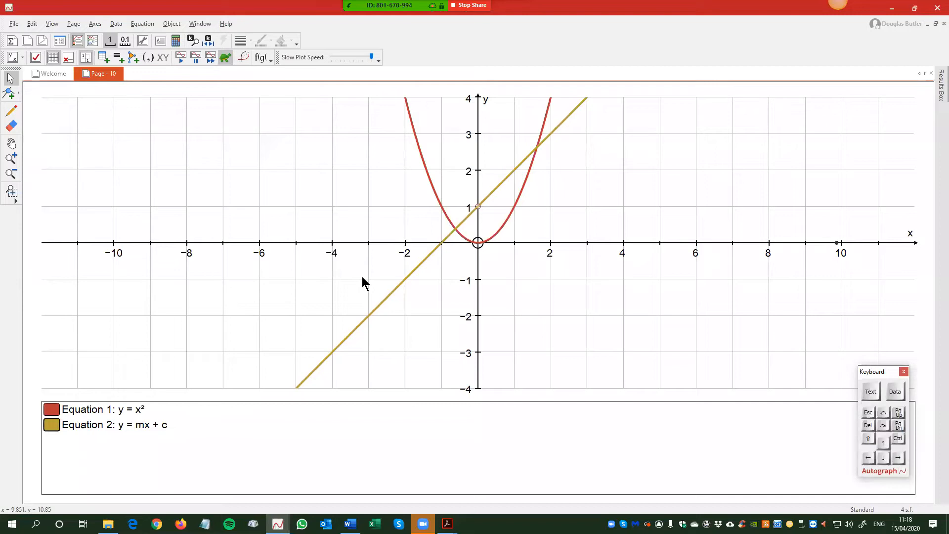
Change the key's position from Below to Right in the axes settings.
click(96, 24)
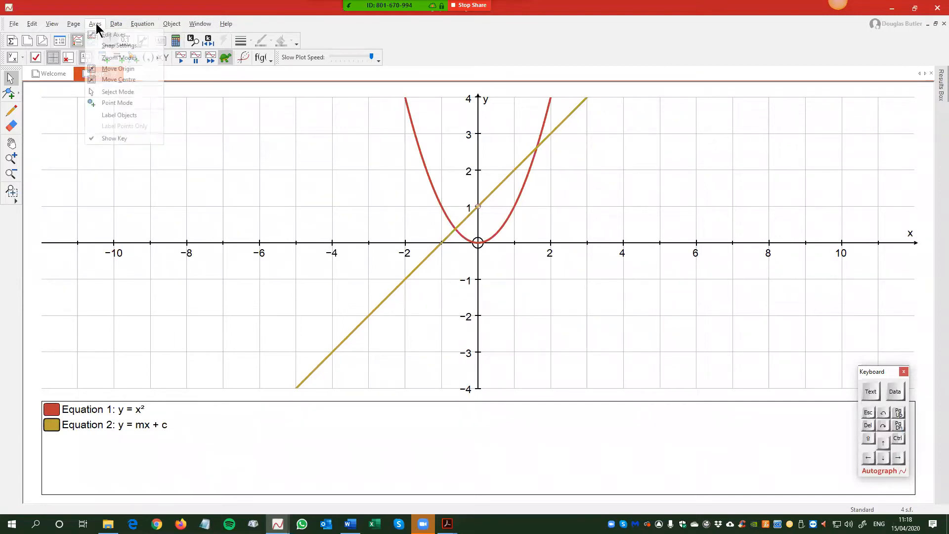
click(115, 24)
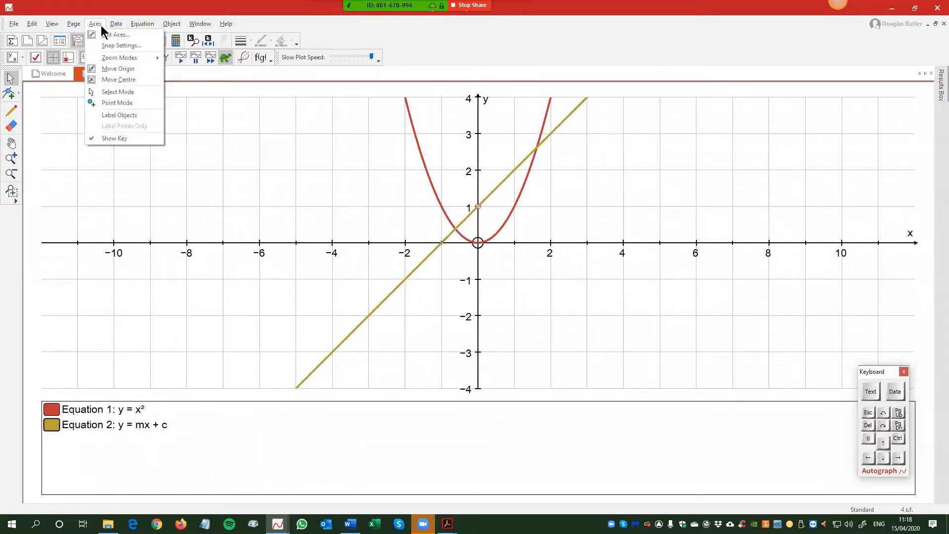
click(102, 35)
drag(125, 97, 199, 109)
click(171, 127)
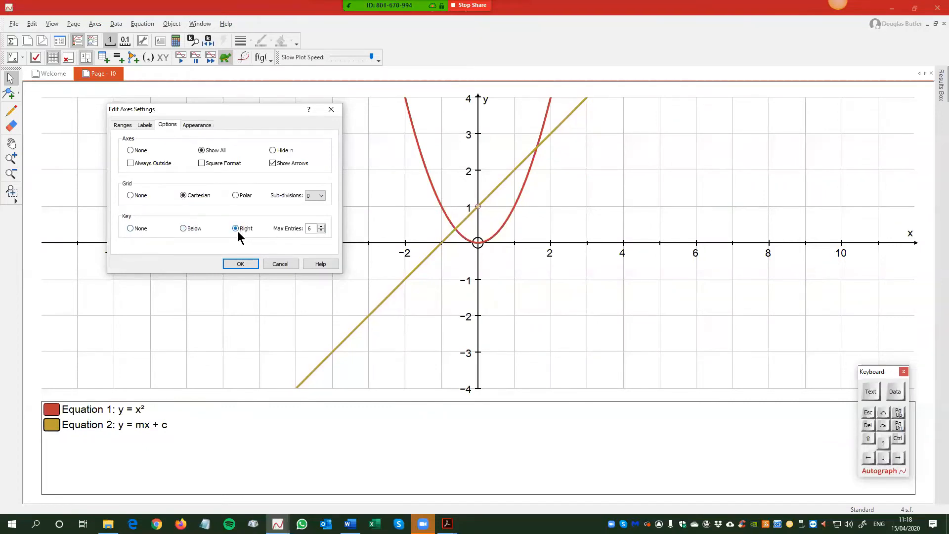
click(241, 264)
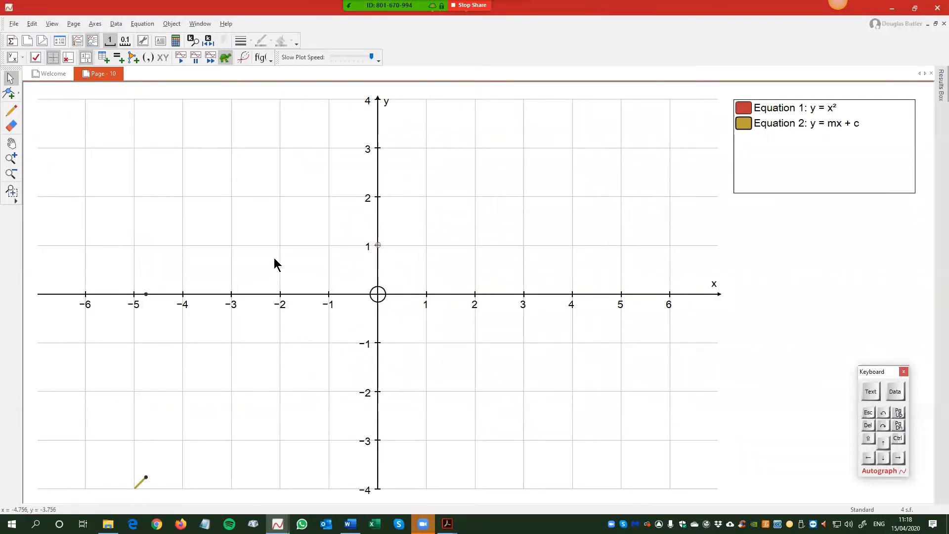
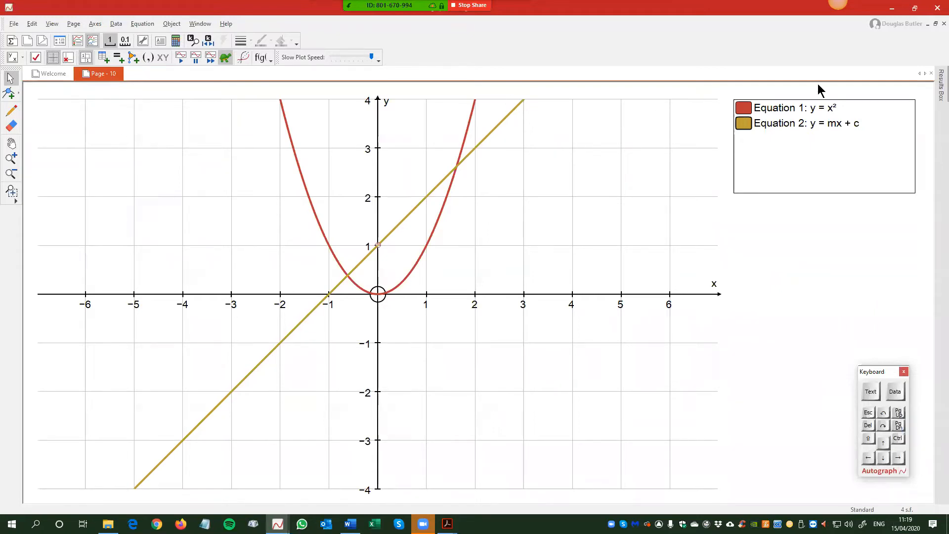
Create a new graph page, start plotting 2x − 3y = 6 with Slow Plot, and pause the drawing.
click(27, 43)
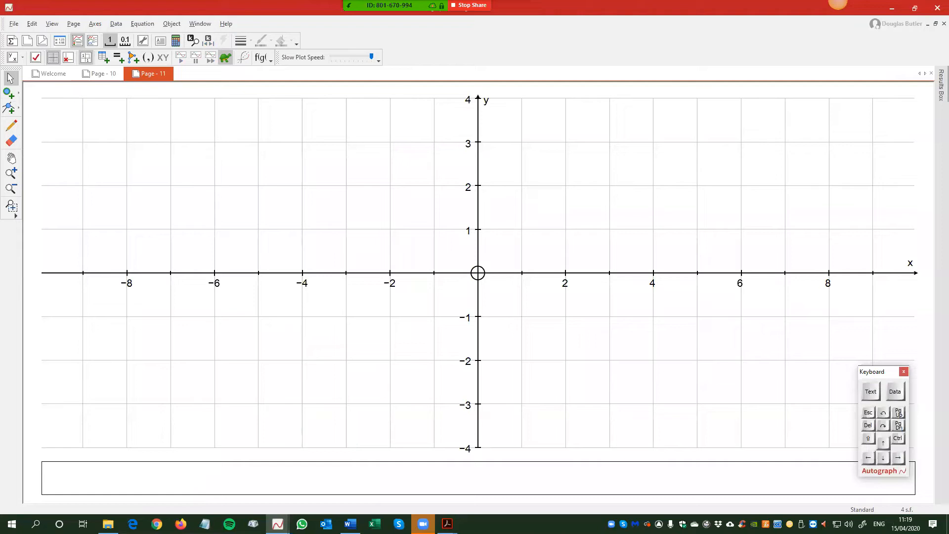
key(alt+Tab)
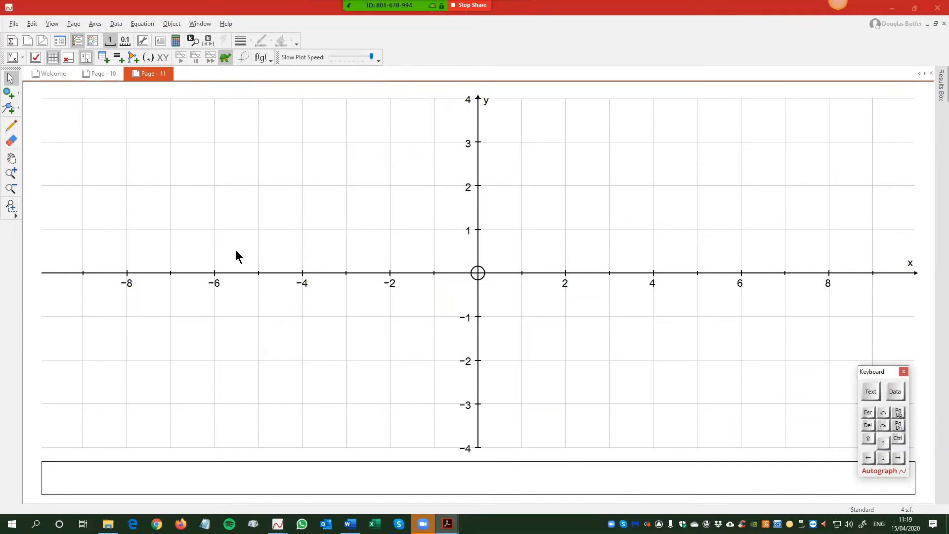
right_click(281, 169)
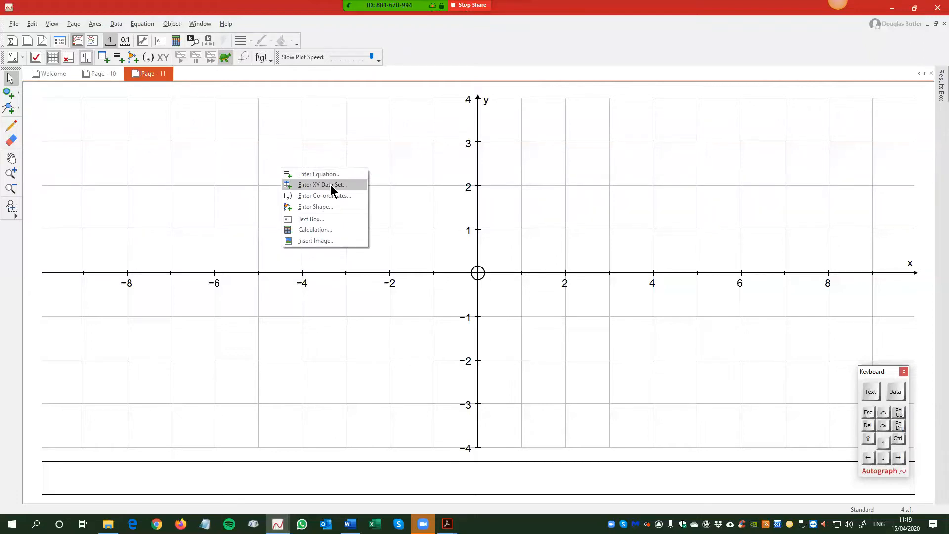
click(303, 176)
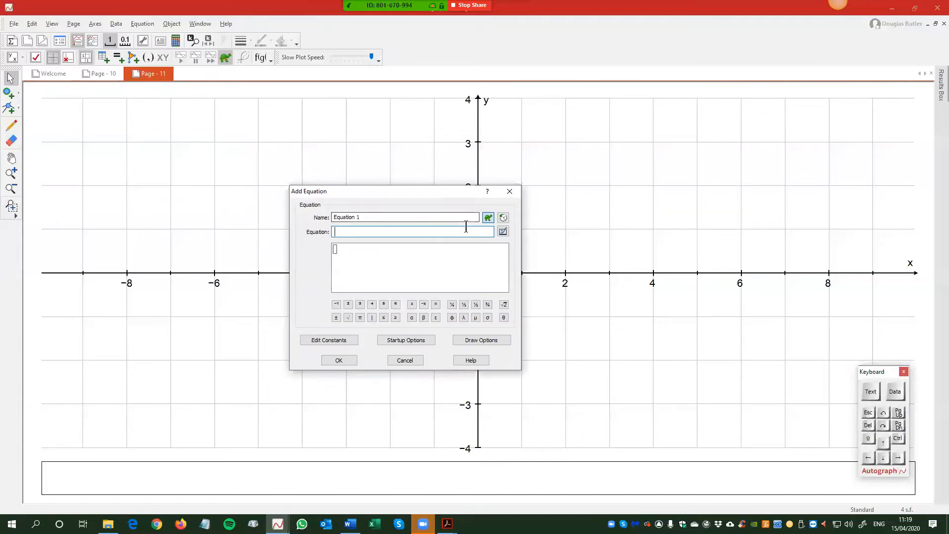
text(2x-3y=)
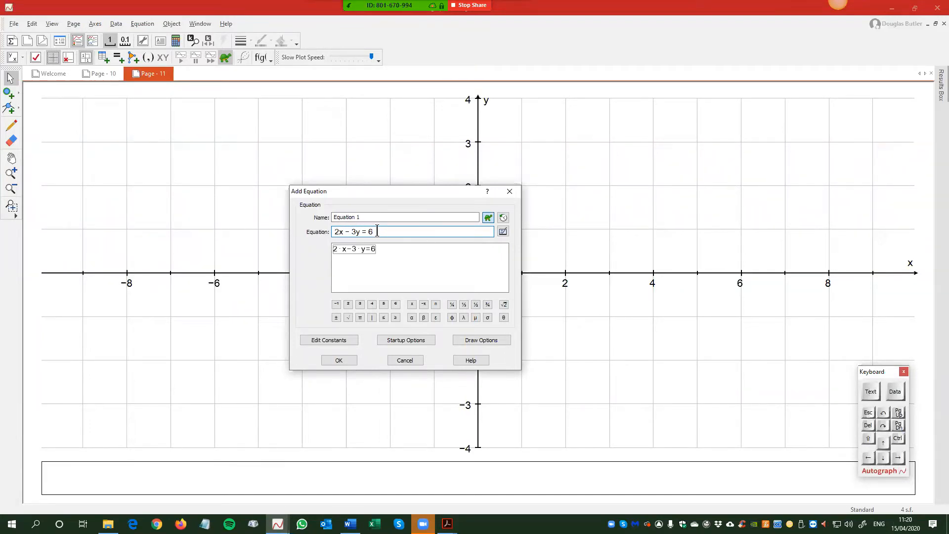
click(338, 361)
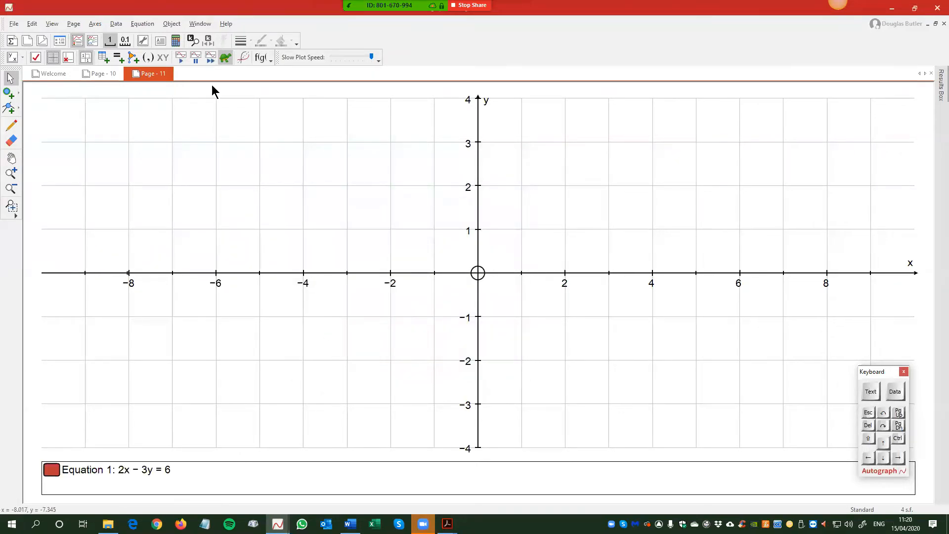
click(197, 60)
Scribble circles at (-9, 3) and (-9, 2) and at -2 on the y-axis and 3 on the x-axis, plus a downward arrow.
click(13, 126)
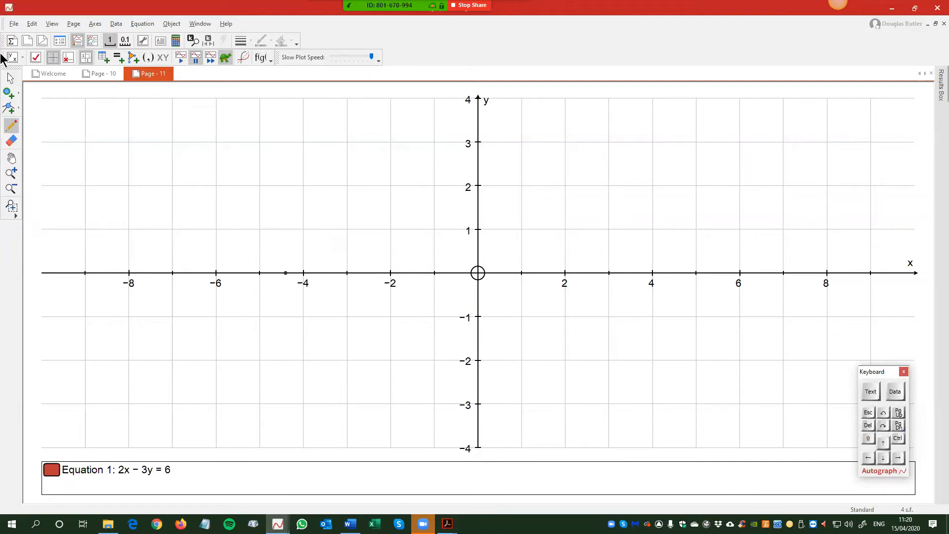
mouse_move(93, 133)
mouse_down()
mouse_move(81, 141)
mouse_move(90, 143)
mouse_up()
mouse_move(87, 177)
mouse_down()
mouse_move(79, 187)
mouse_move(89, 179)
mouse_up()
mouse_move(476, 349)
mouse_down()
mouse_move(457, 368)
mouse_move(490, 352)
mouse_up()
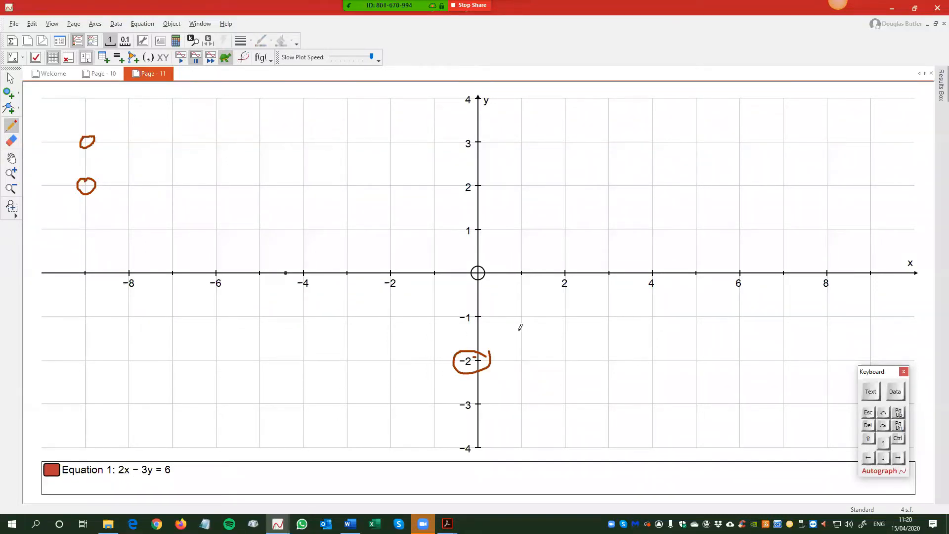
mouse_move(611, 266)
mouse_down()
mouse_move(610, 284)
mouse_move(612, 266)
mouse_up()
mouse_move(275, 372)
mouse_down()
mouse_move(275, 416)
mouse_move(295, 398)
mouse_up()
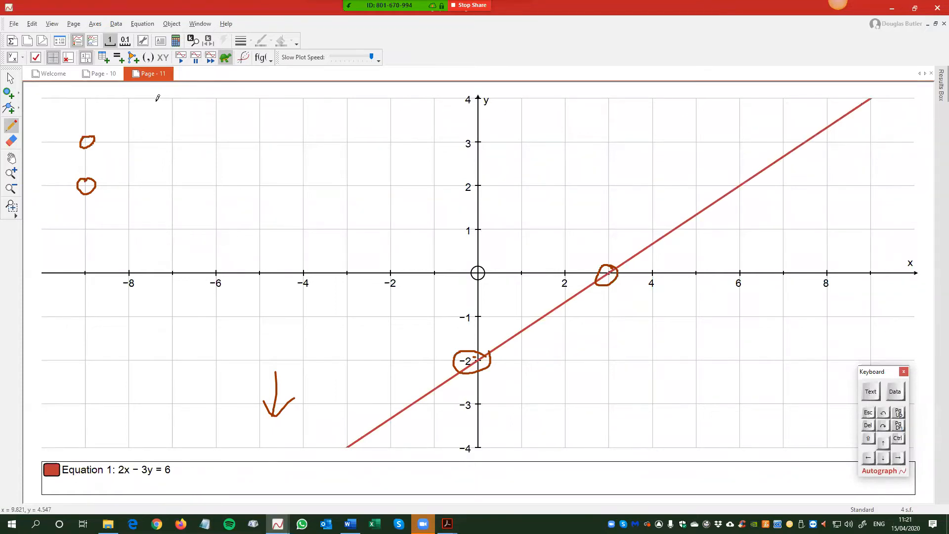
Select all the scribbles on the graph page and delete them.
click(33, 24)
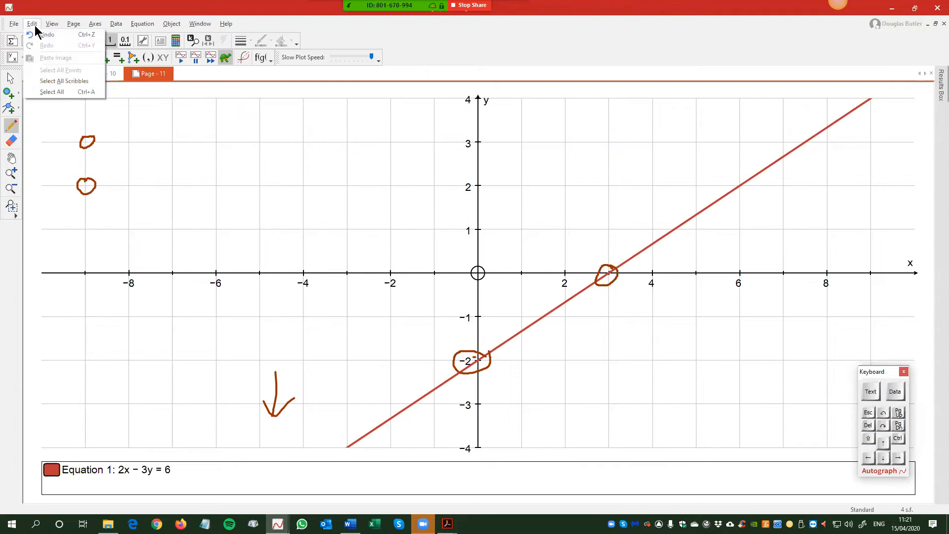
click(60, 81)
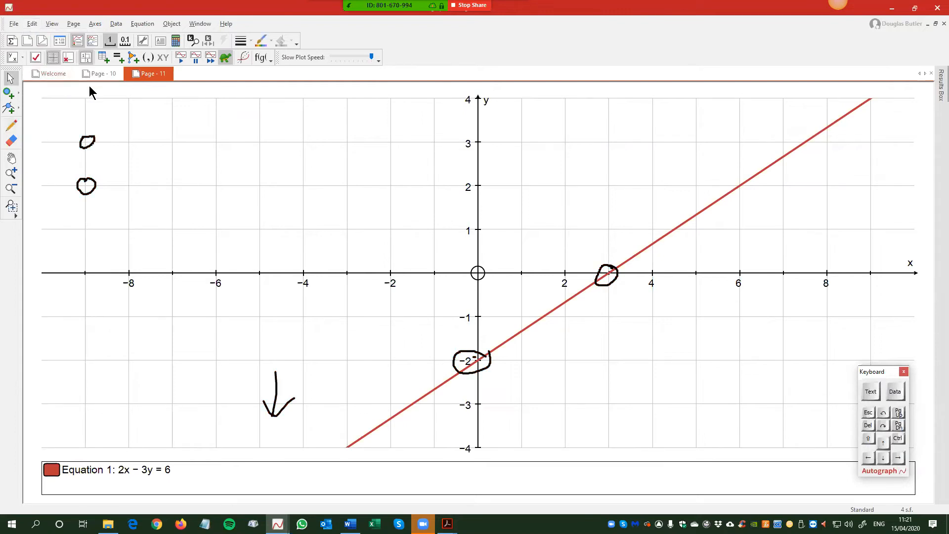
click(868, 426)
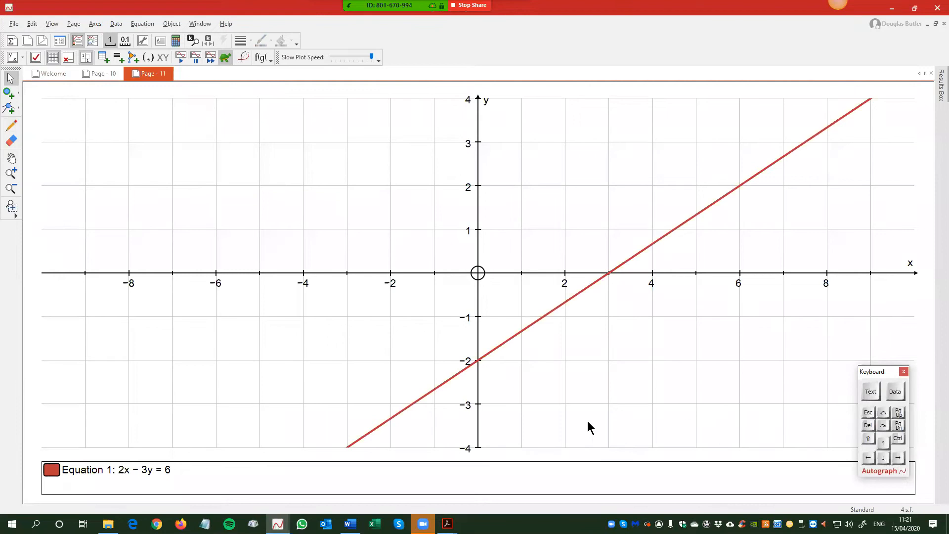
Add the equation x − y = 3 and fast-forward its slow plot to draw the whole line.
right_click(282, 194)
click(292, 197)
text(x-y=)
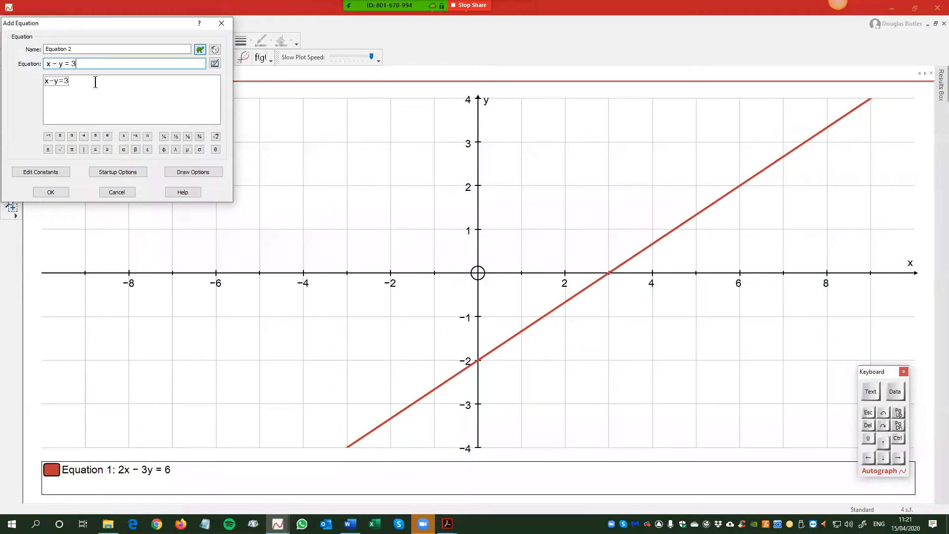
click(51, 192)
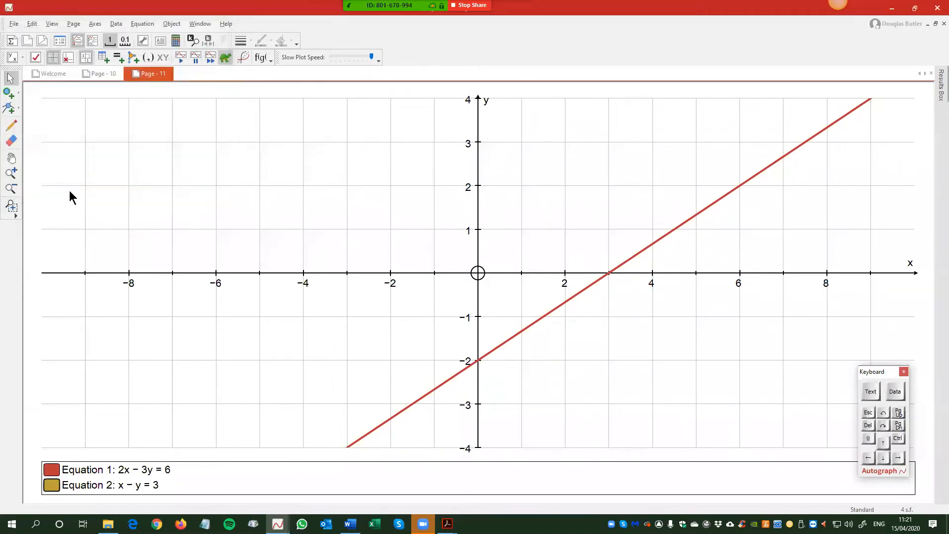
click(209, 58)
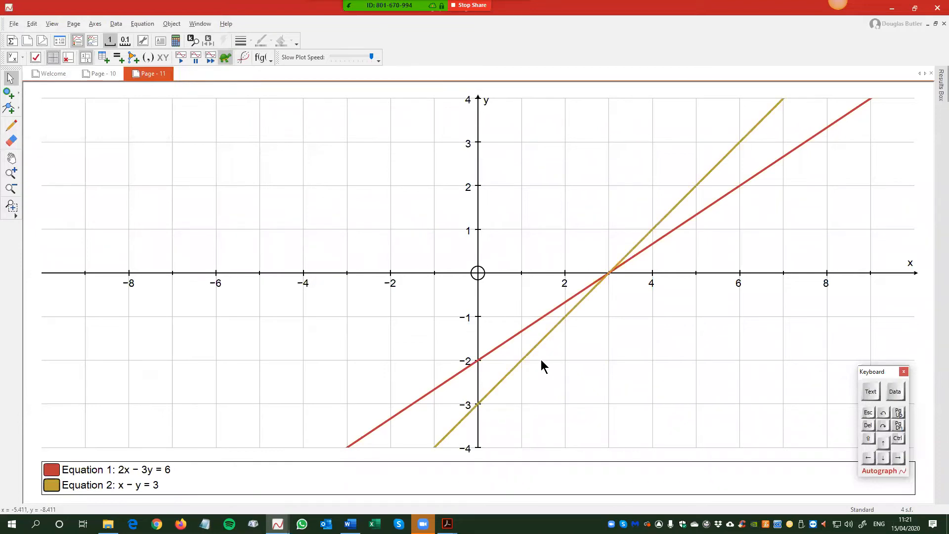
Edit Equation 2 to x − 3y = 3 and fast-forward its slow plot to the end.
double_click(137, 486)
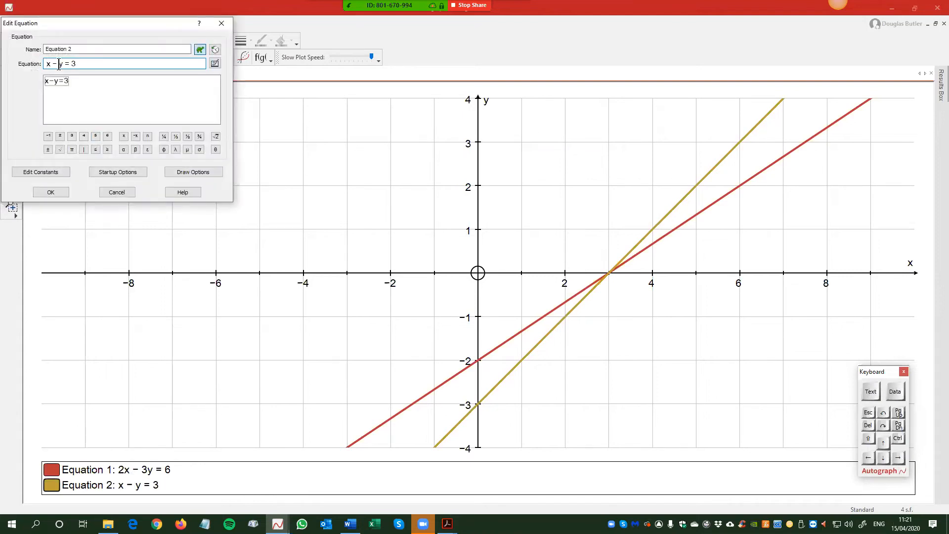
text(3)
click(55, 192)
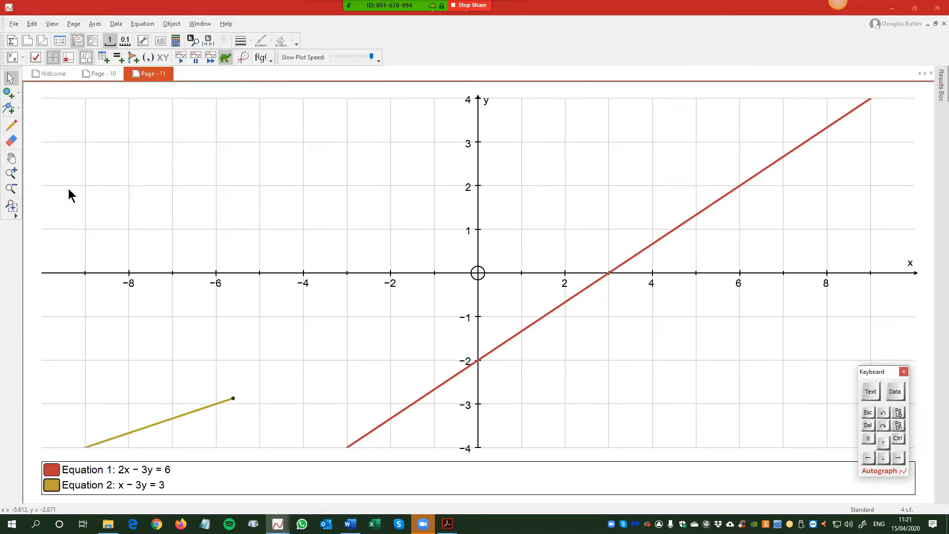
click(208, 59)
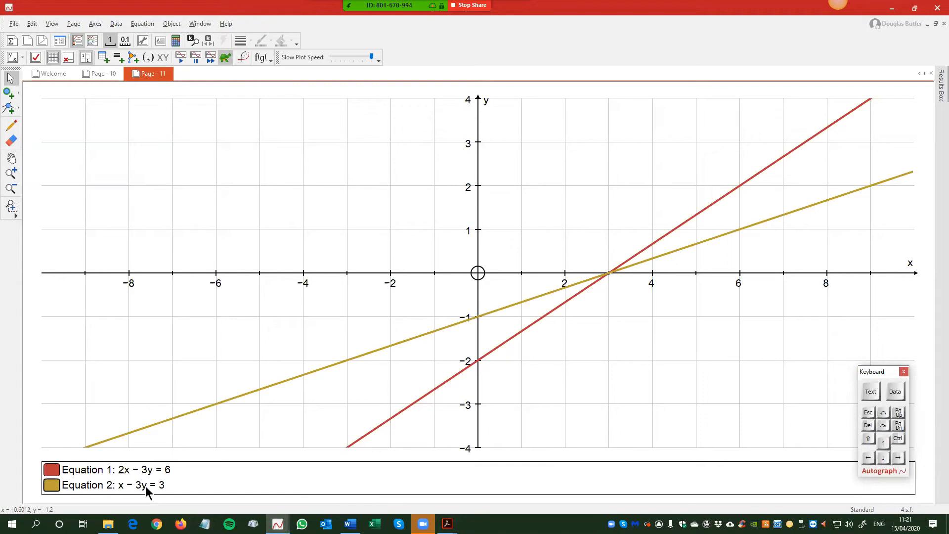
Change the right-hand side of Equation 2 to −2 and fast-forward its slow plot to the end.
double_click(163, 486)
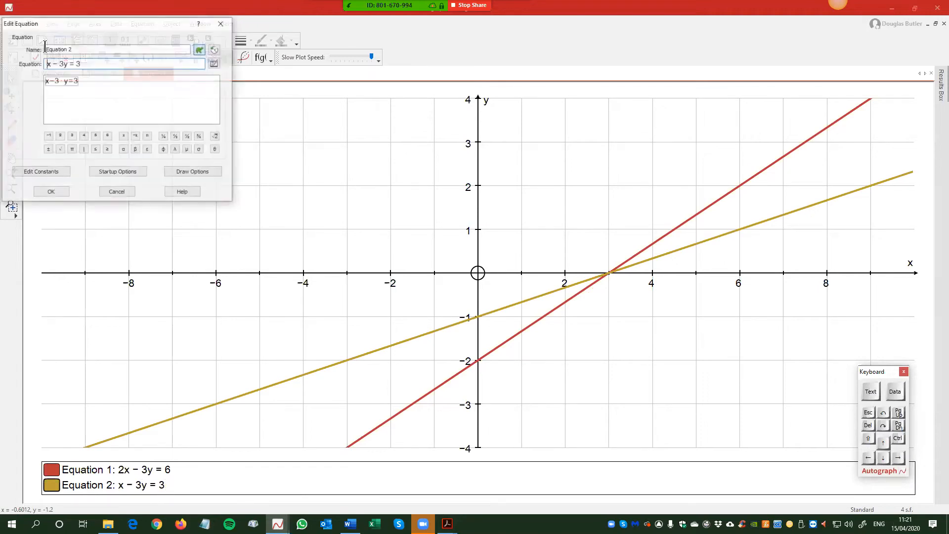
click(83, 61)
key(BackSpace)
text(-3)
key(Return)
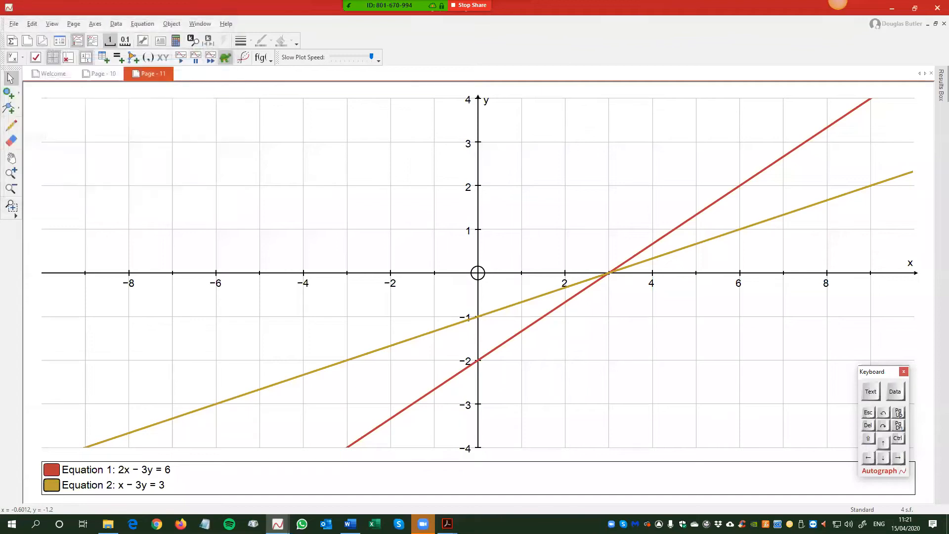
click(210, 57)
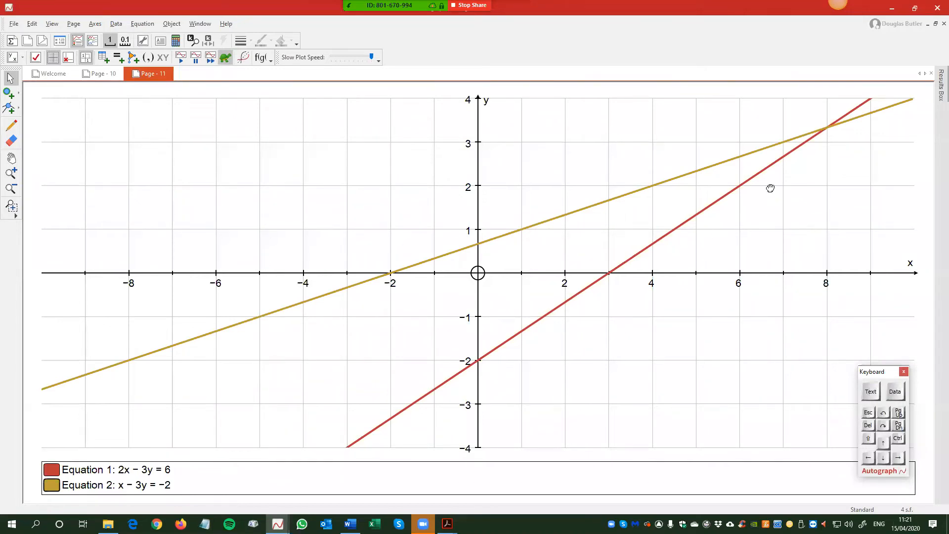
Zoom in repeatedly on the crossing of the two lines to examine the intersection's coordinates.
drag(771, 188, 489, 350)
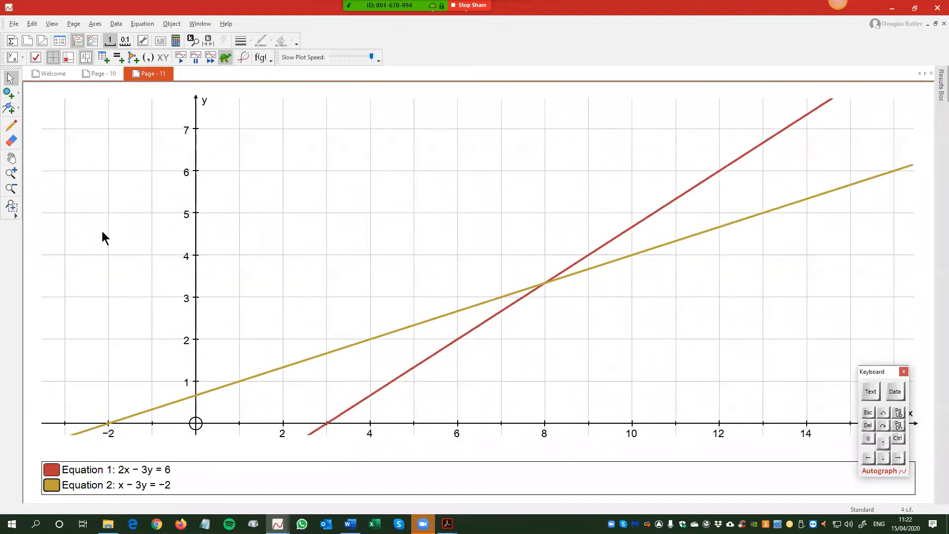
click(11, 173)
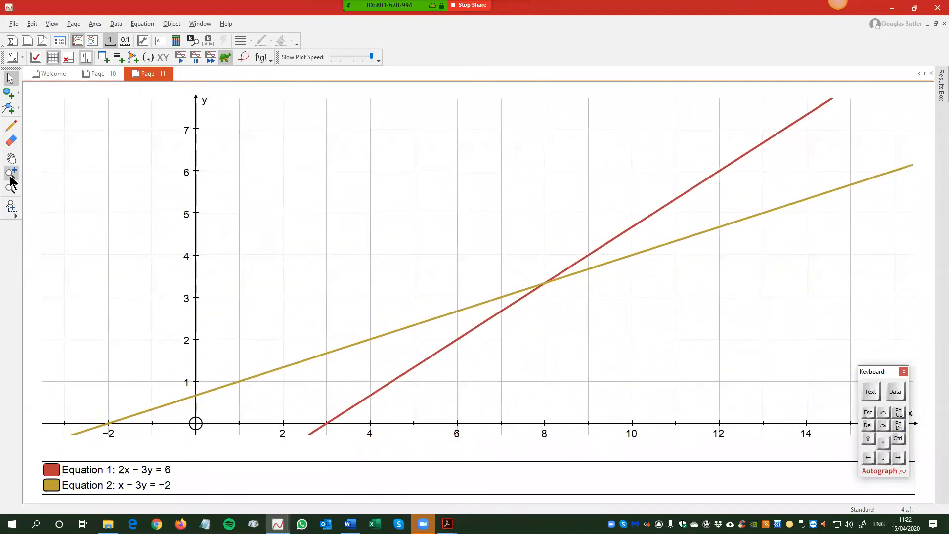
click(542, 284)
click(543, 284)
click(545, 285)
click(557, 284)
click(561, 283)
click(584, 296)
click(564, 272)
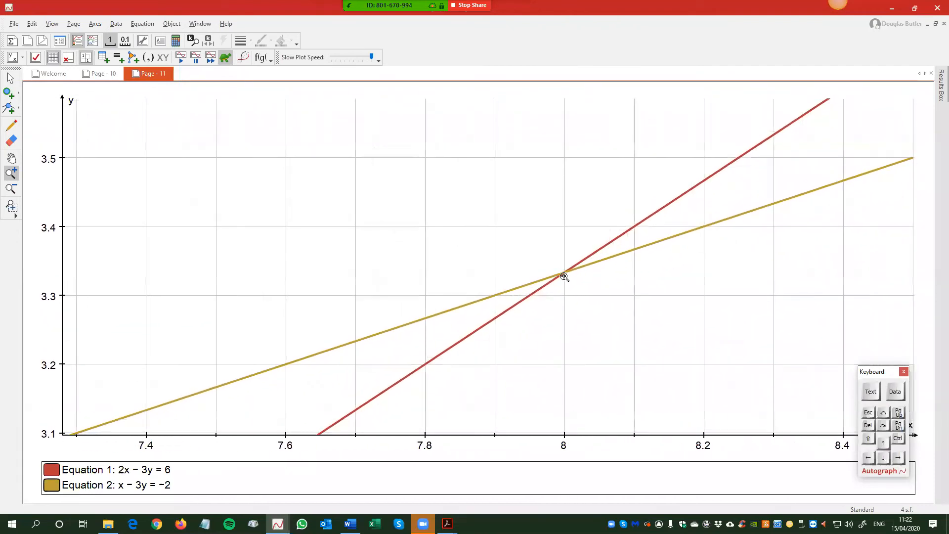
click(564, 271)
click(564, 272)
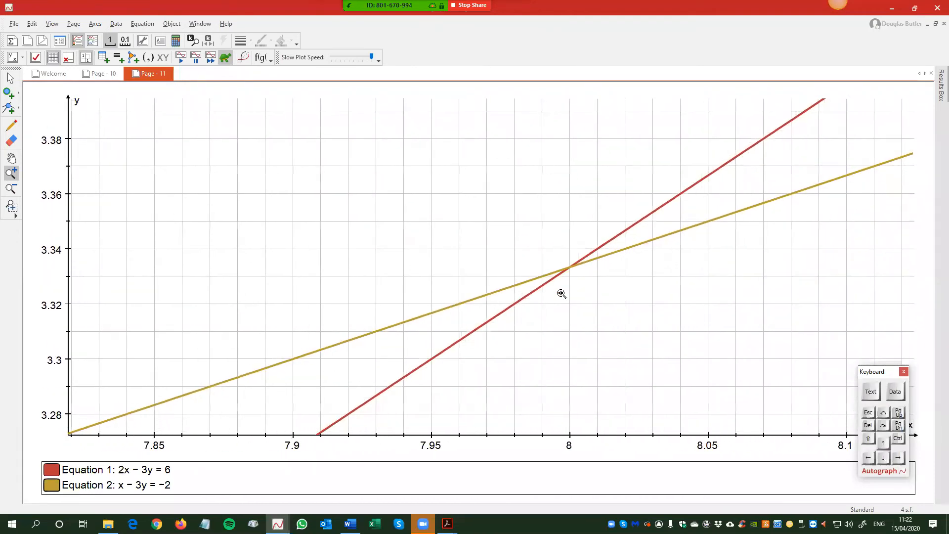
click(563, 292)
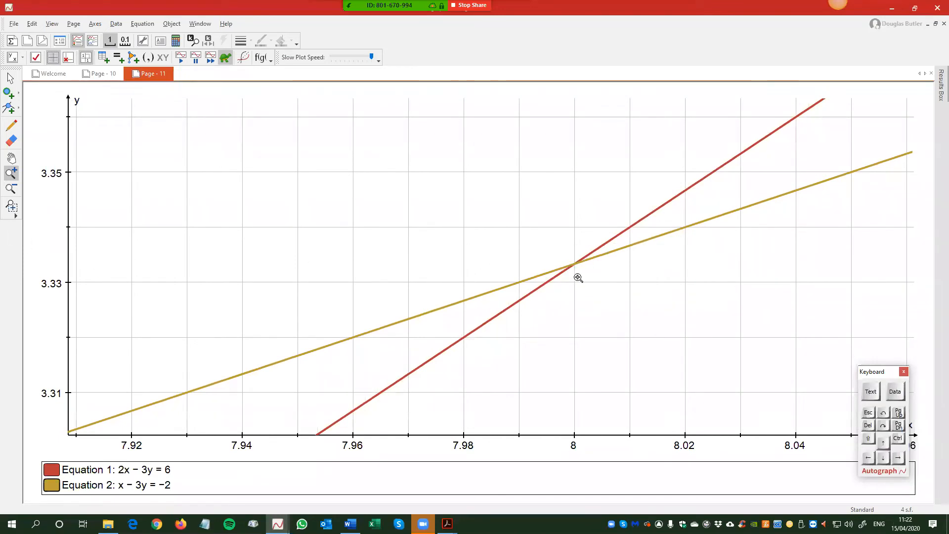
click(296, 167)
click(295, 167)
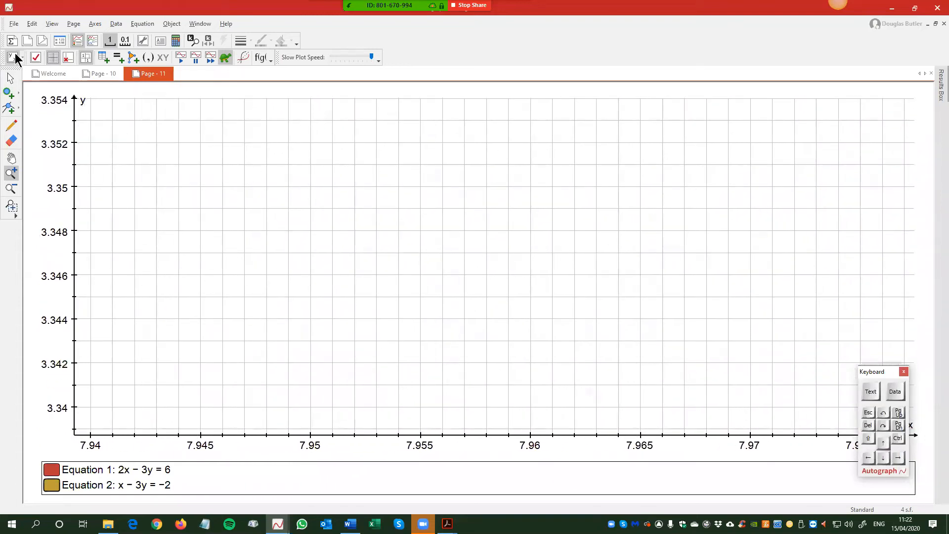
Reset the graph to its default axes and turn equal aspect back on.
click(35, 58)
click(35, 58)
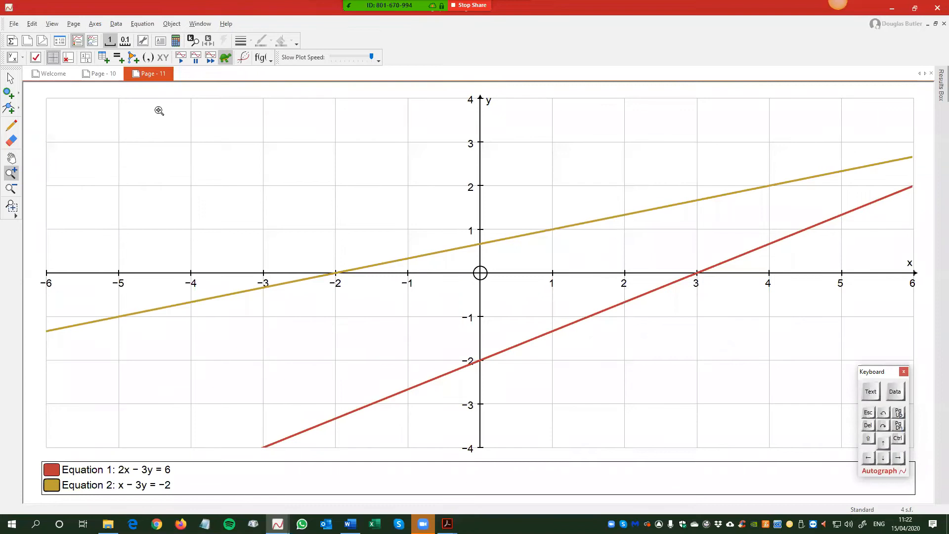
click(85, 58)
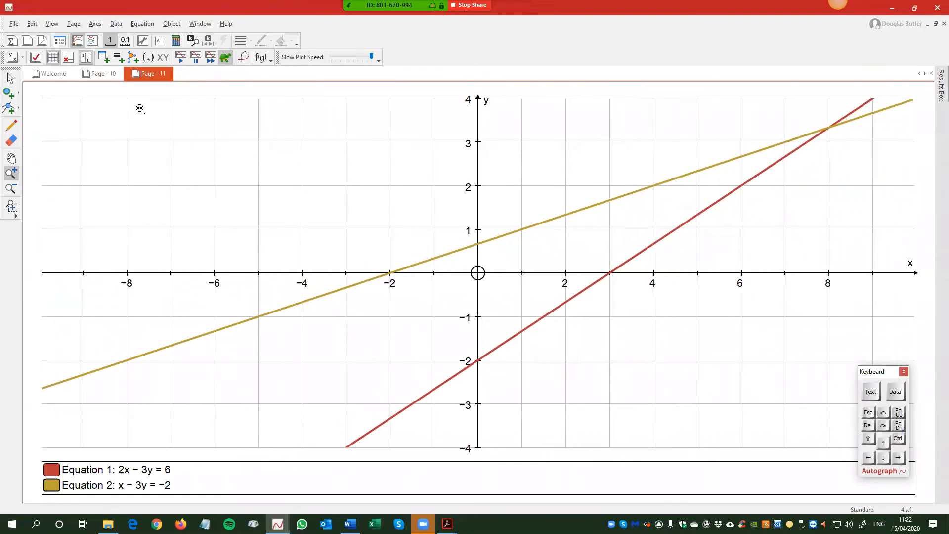
Place an intersection point where 2x − 3y = 6 and x − 3y = −2 cross.
click(10, 77)
drag(560, 235, 322, 350)
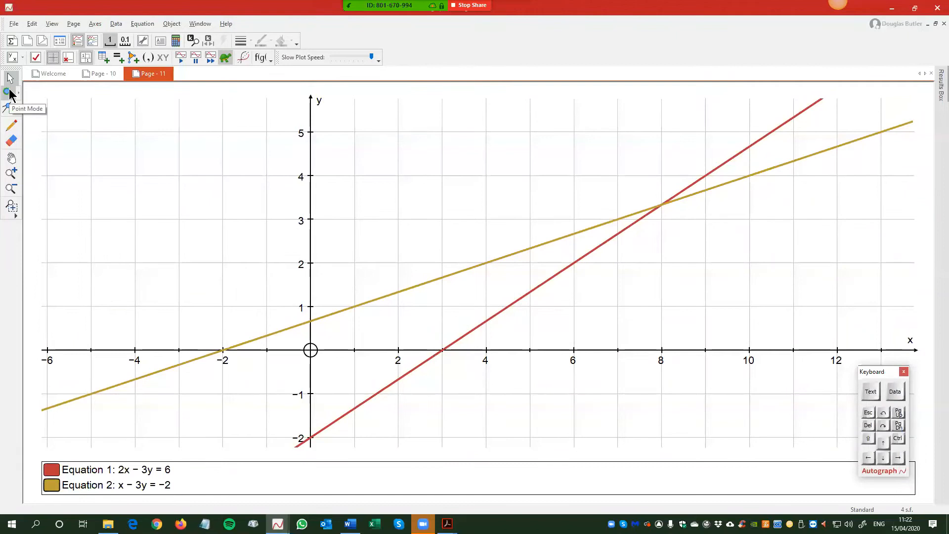
click(18, 93)
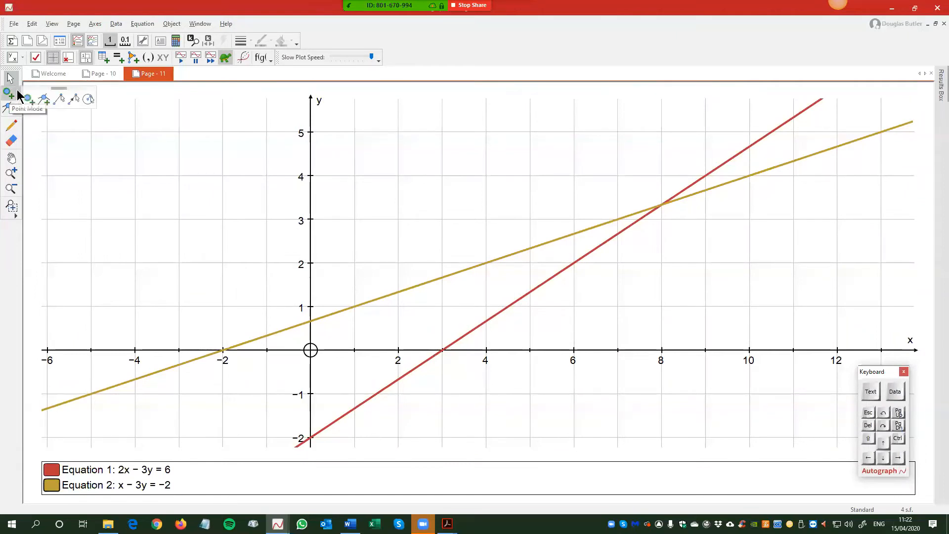
click(44, 100)
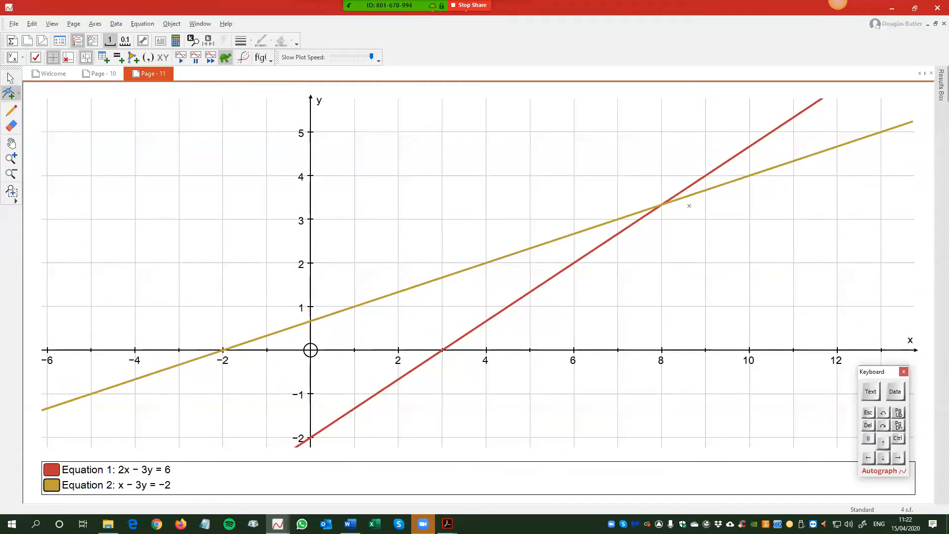
click(663, 204)
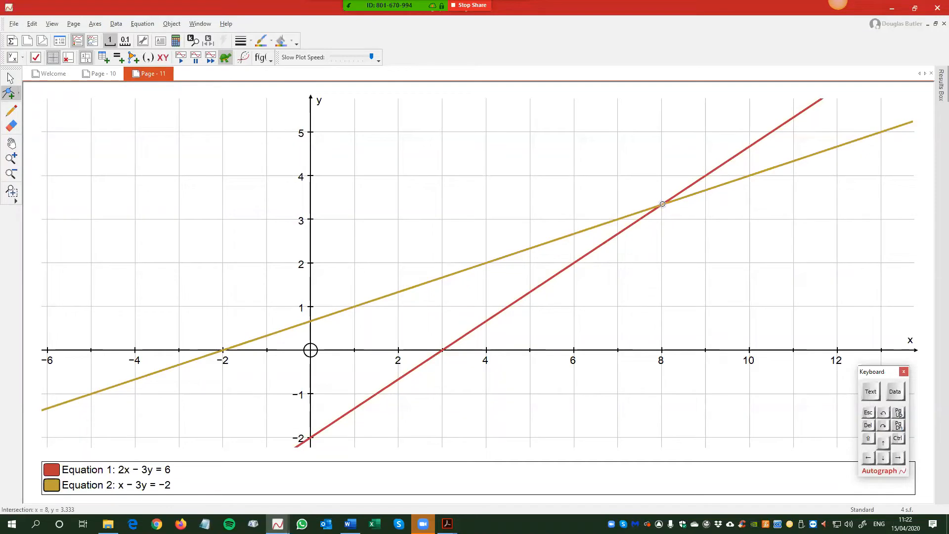
Show the intersection point's label with its name and value, and position it just above and left of the point.
right_click(509, 118)
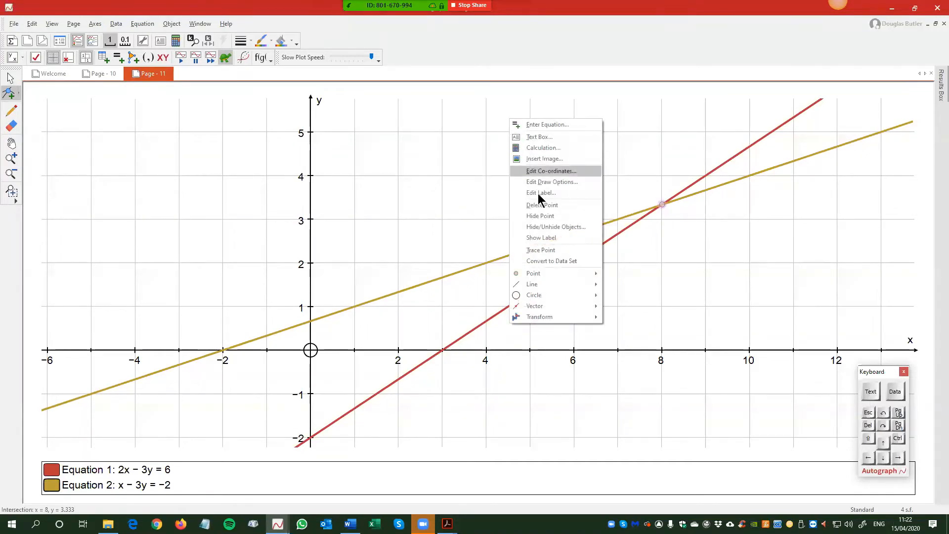
click(541, 194)
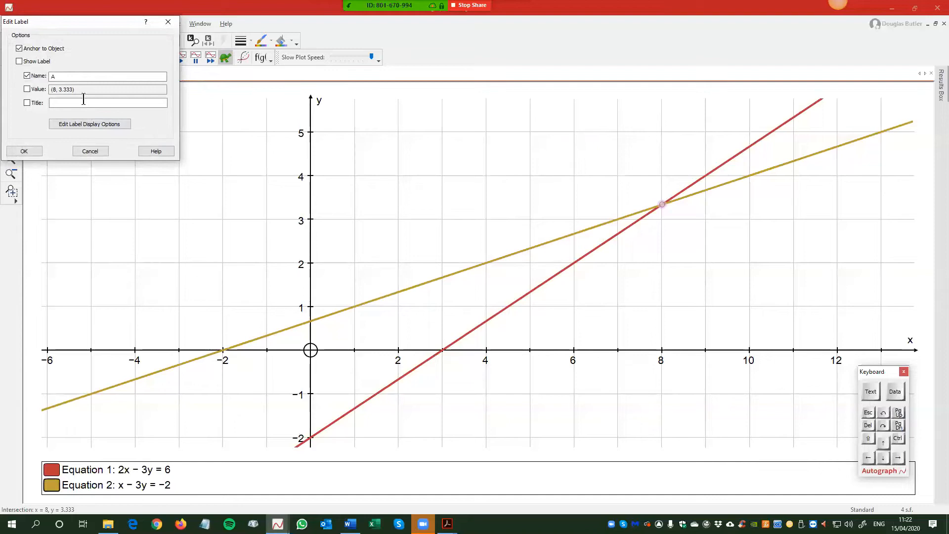
click(26, 90)
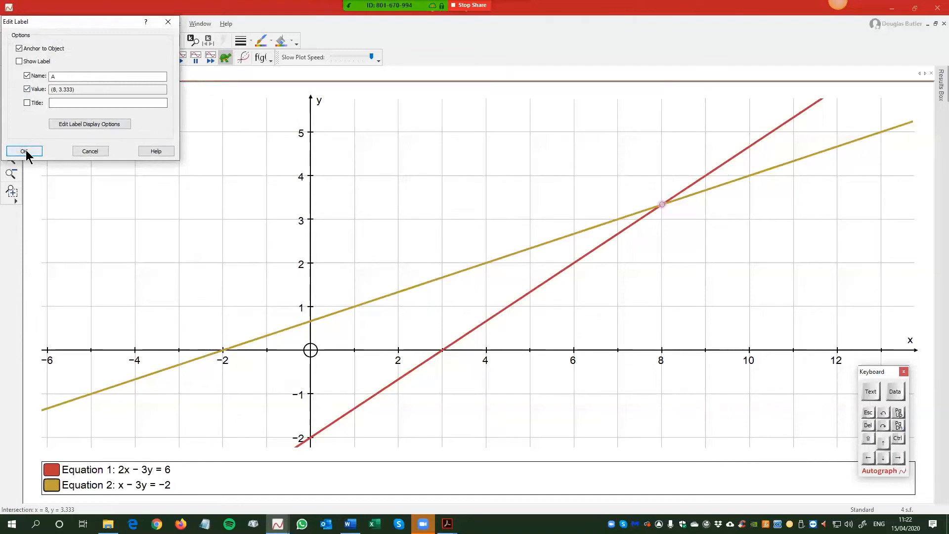
click(19, 61)
click(24, 151)
drag(663, 194, 632, 192)
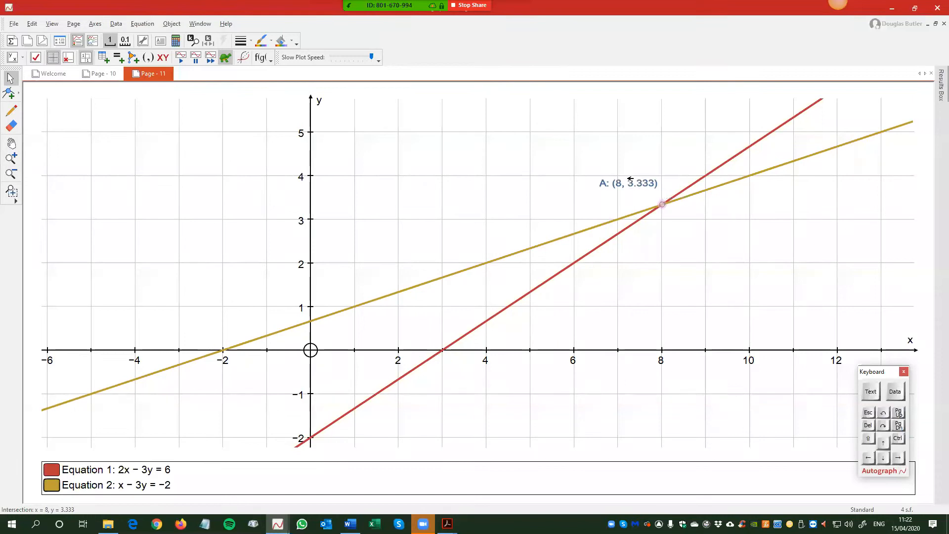
click(806, 299)
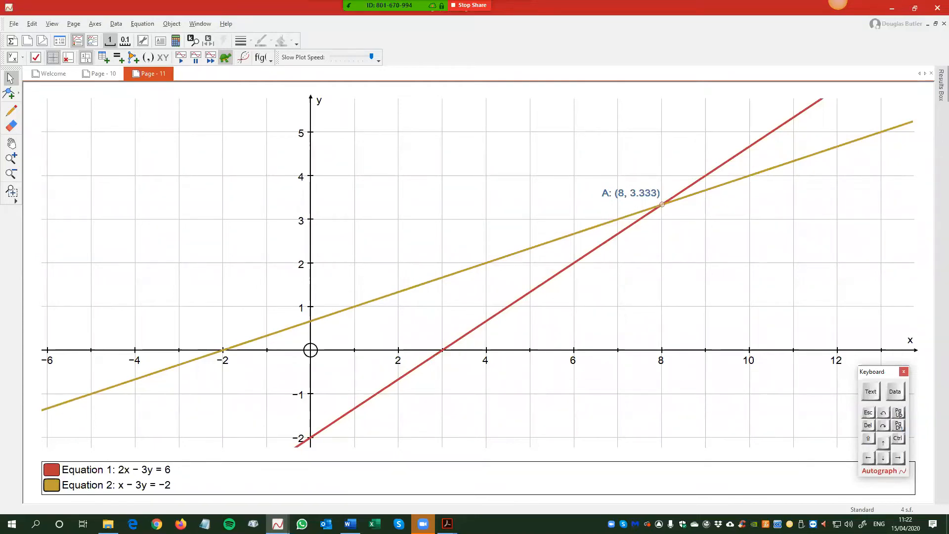
Switch to Adobe Acrobat and read steps 2 and 3 of the Solve Equations worksheet.
click(447, 524)
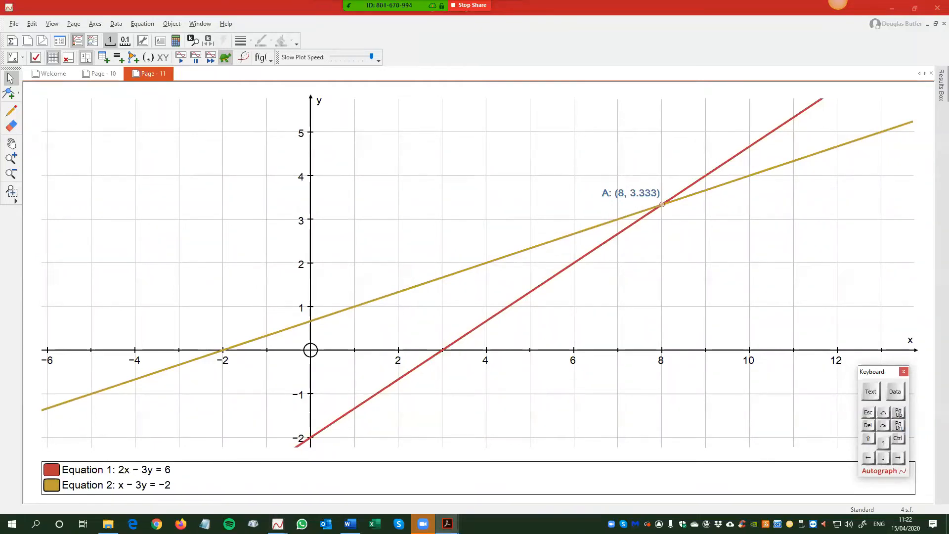
scroll(303, 251, up, 2)
scroll(303, 252, up, 6)
scroll(295, 234, down, 6)
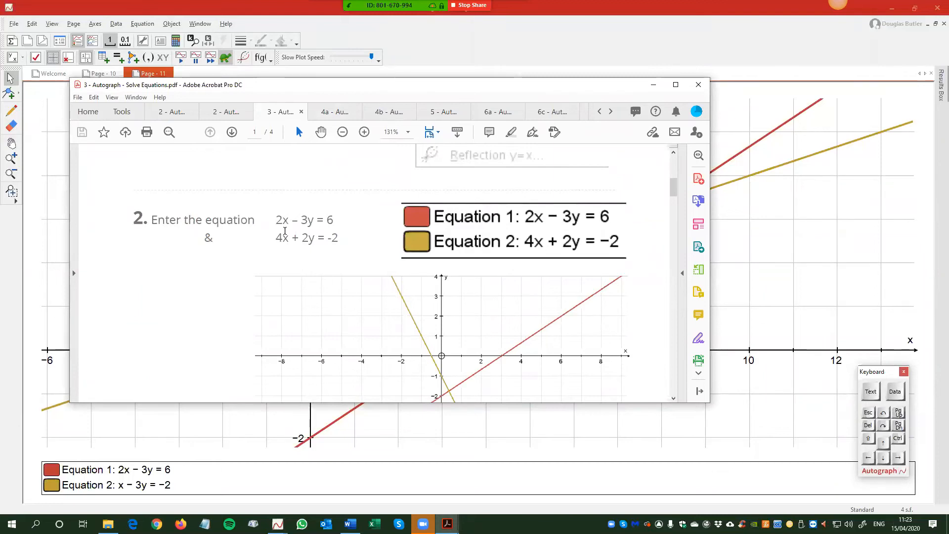
scroll(285, 231, down, 1)
scroll(283, 231, down, 1)
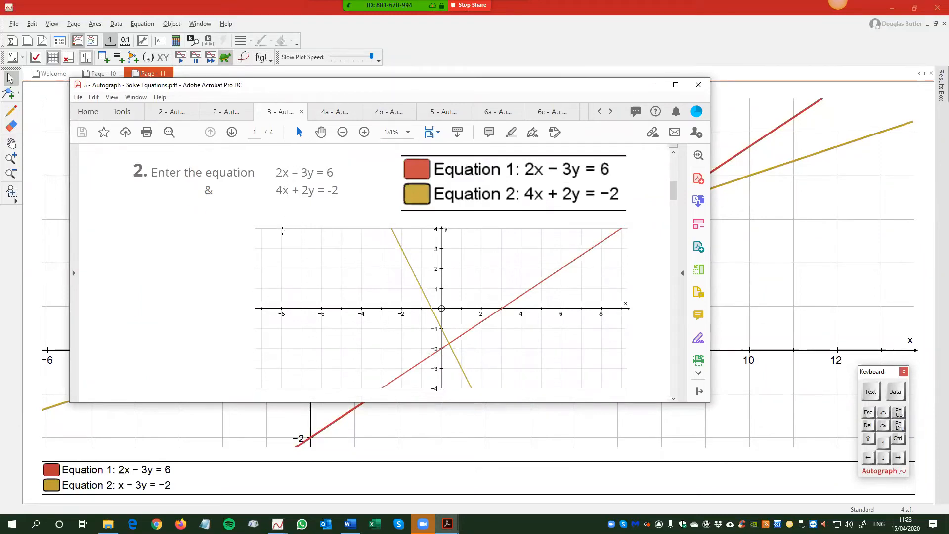
scroll(283, 231, down, 3)
scroll(277, 229, down, 1)
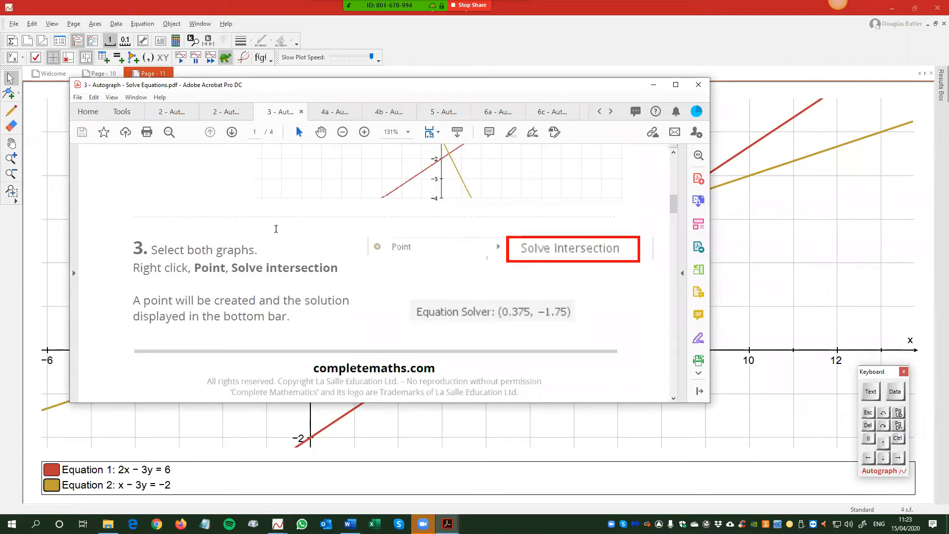
scroll(275, 230, down, 1)
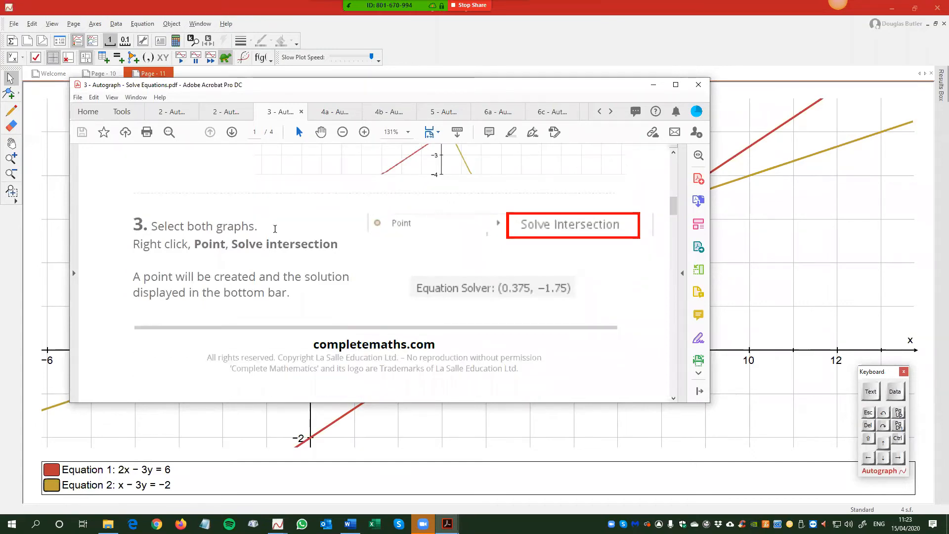
Switch back to Autograph and solve the intersection of the lines 2x − 3y = 6 and x − 3y = −2.
drag(563, 89, 217, 91)
click(690, 283)
click(579, 259)
shift+click(559, 239)
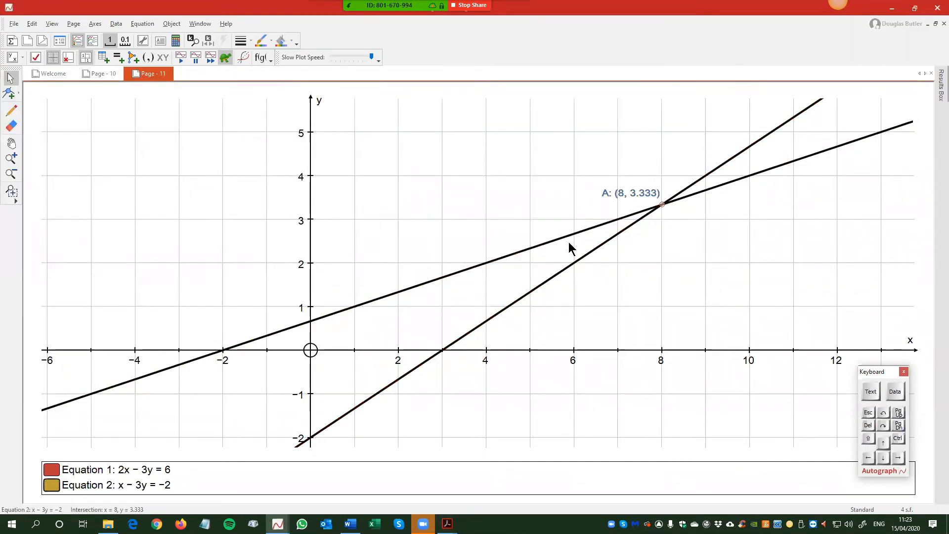
right_click(394, 148)
mouse_move(430, 272)
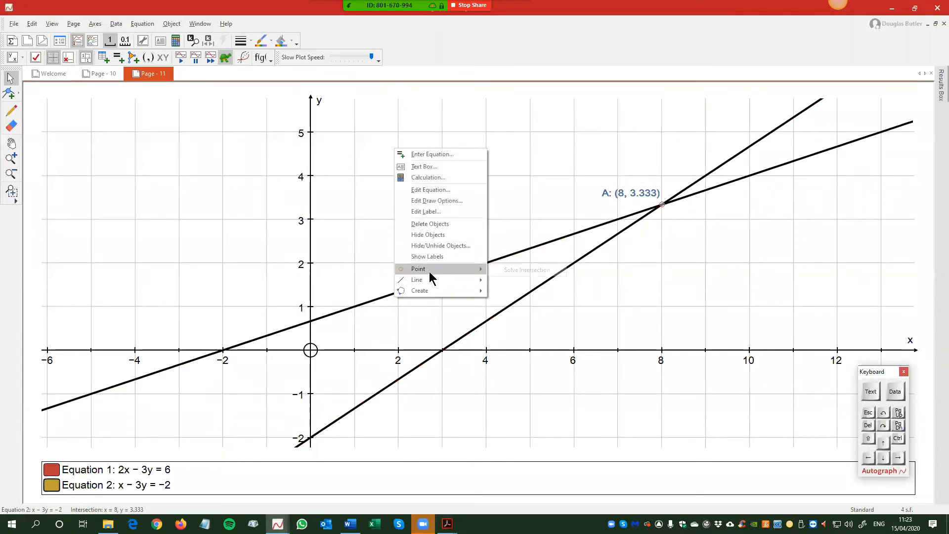
click(534, 271)
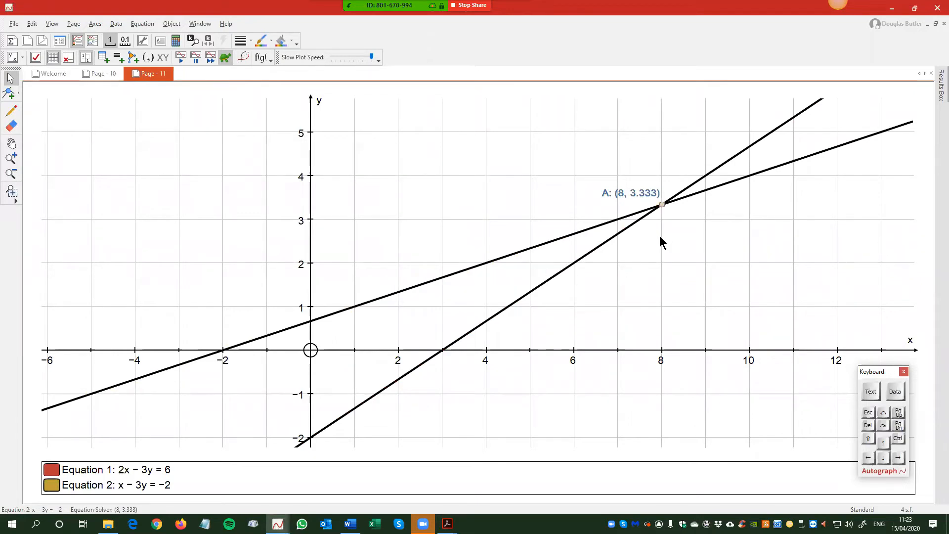
Add a text box with the intersection point's detailed object text and place it just below and right of the point.
click(675, 214)
click(662, 205)
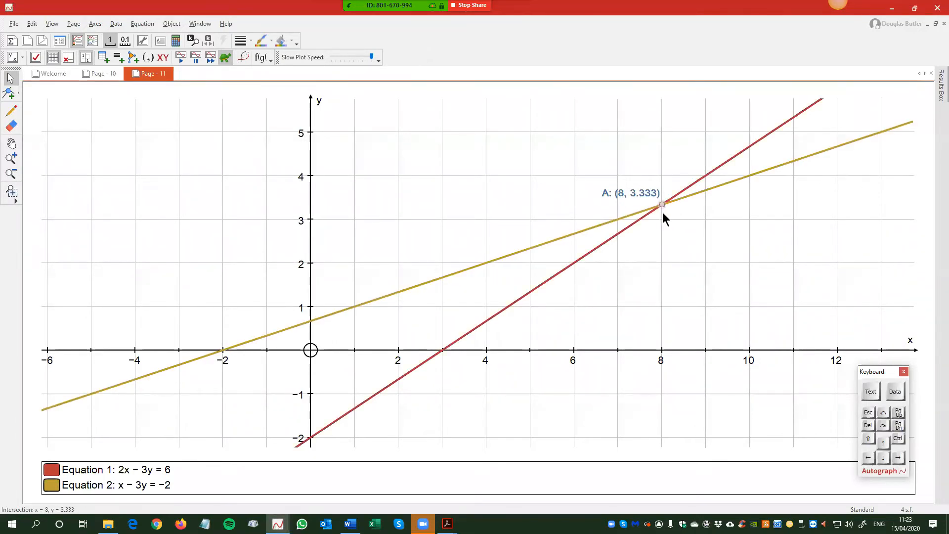
click(156, 45)
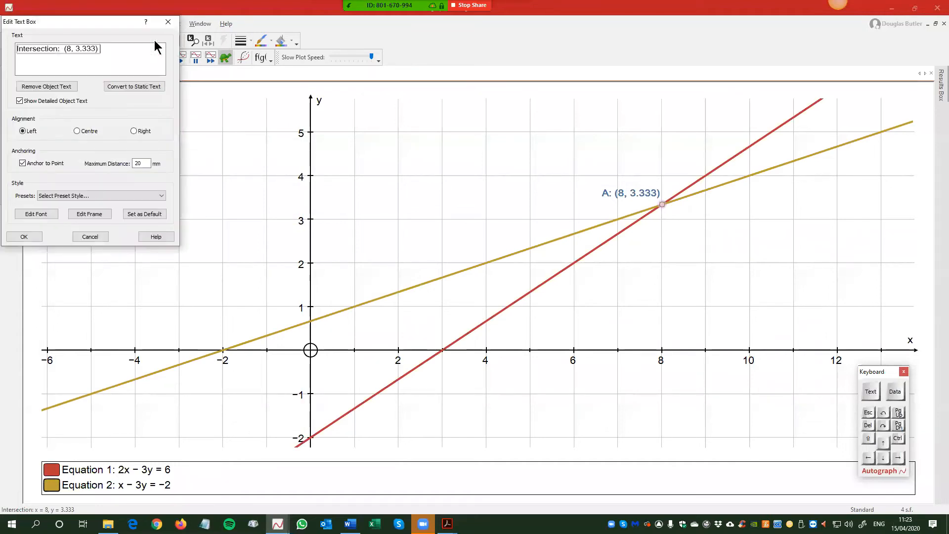
click(23, 236)
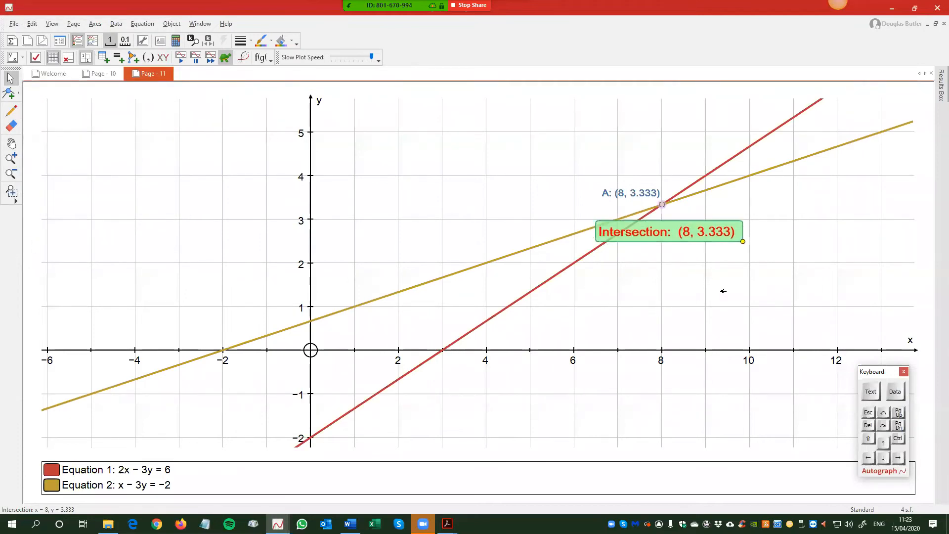
drag(673, 230, 726, 239)
click(733, 278)
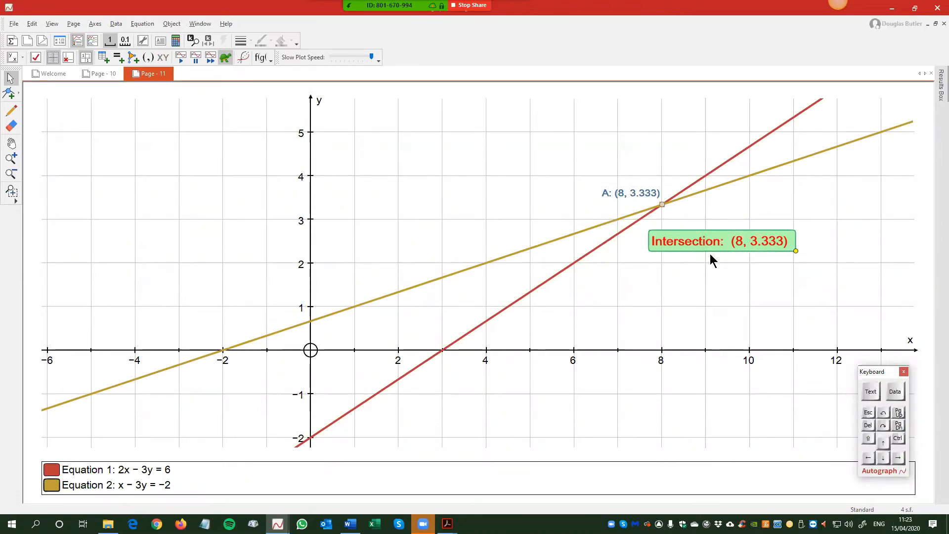
Turn off anchoring for the intersection text box and move it far from the point, near x = 12 just above the x-axis.
double_click(663, 204)
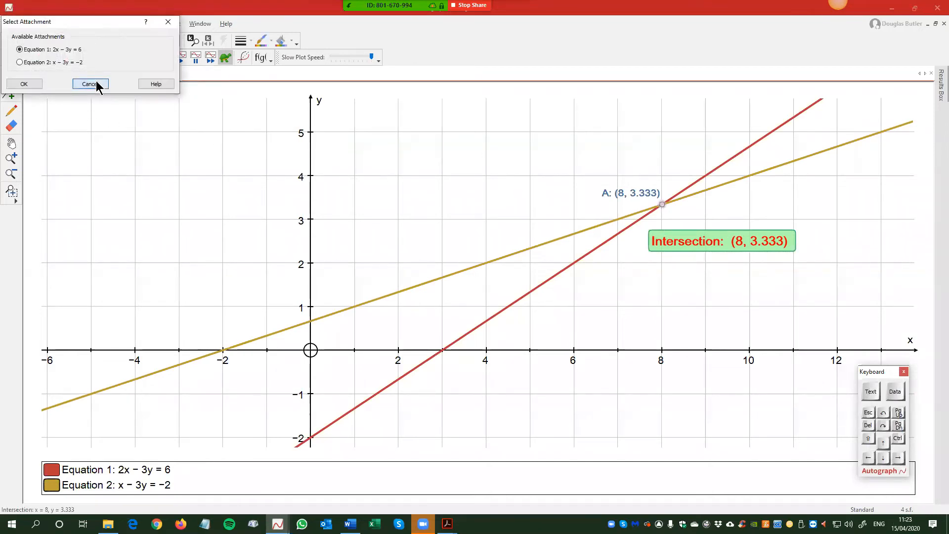
click(96, 86)
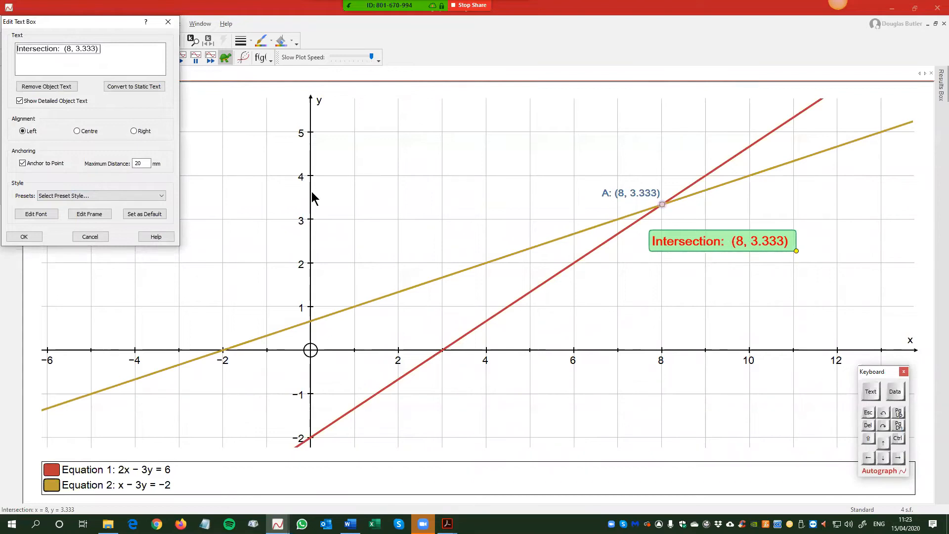
click(23, 164)
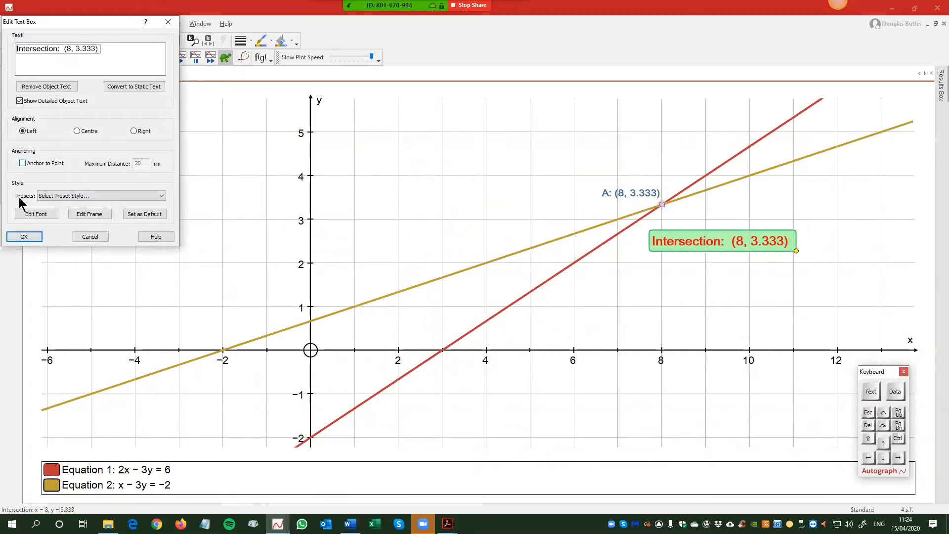
click(22, 236)
drag(731, 241, 836, 311)
click(725, 328)
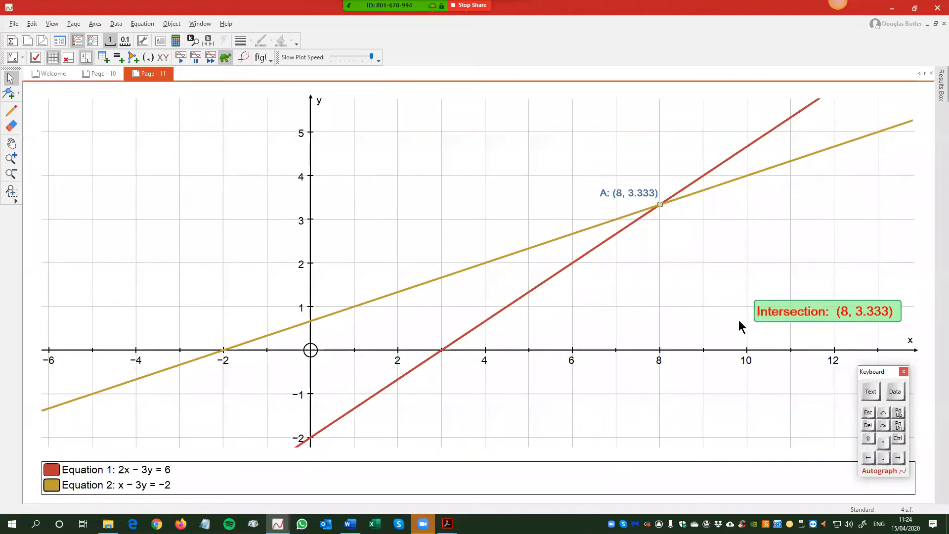
Anchor the intersection text box to its point with a maximum distance of 30 mm and move it to the point's lower right.
click(793, 311)
drag(800, 312, 801, 311)
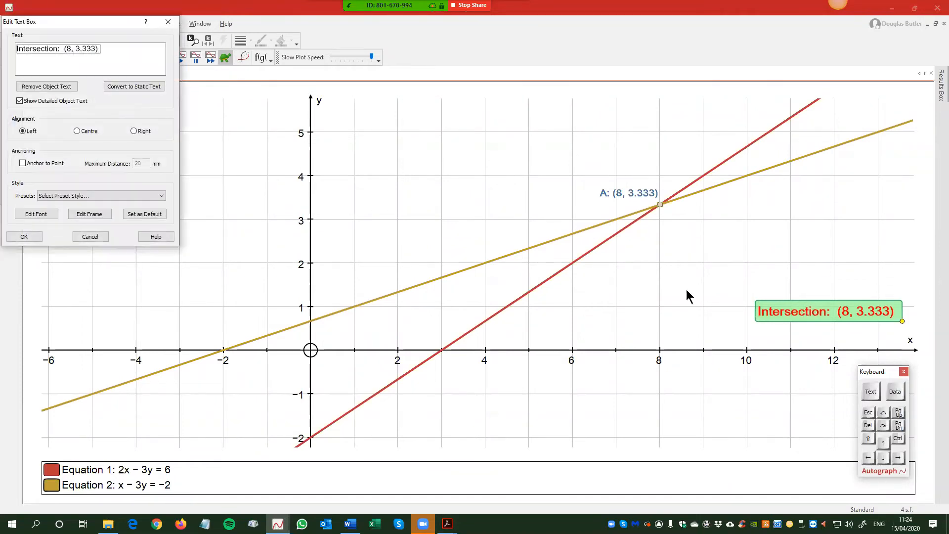
click(23, 163)
drag(144, 163, 129, 162)
text(30)
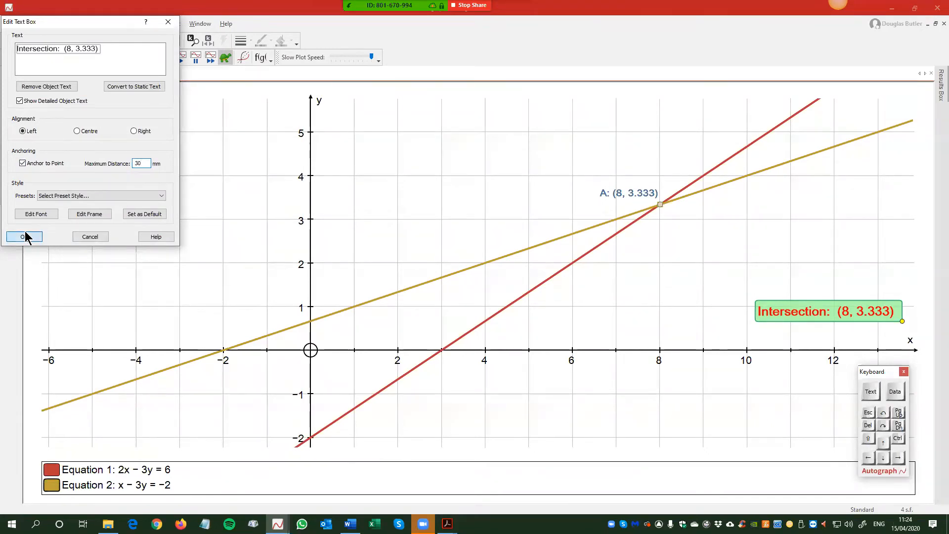
click(25, 234)
drag(657, 219, 770, 286)
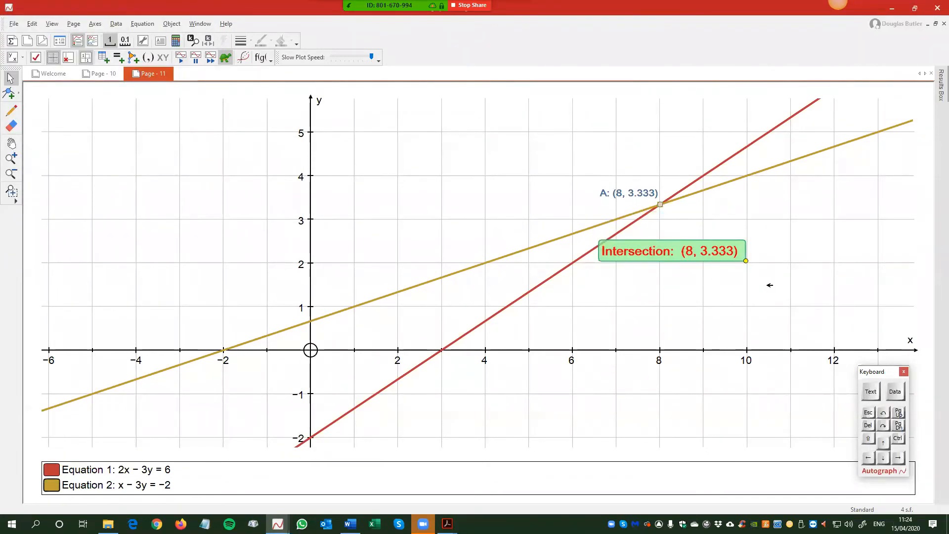
drag(681, 250, 823, 261)
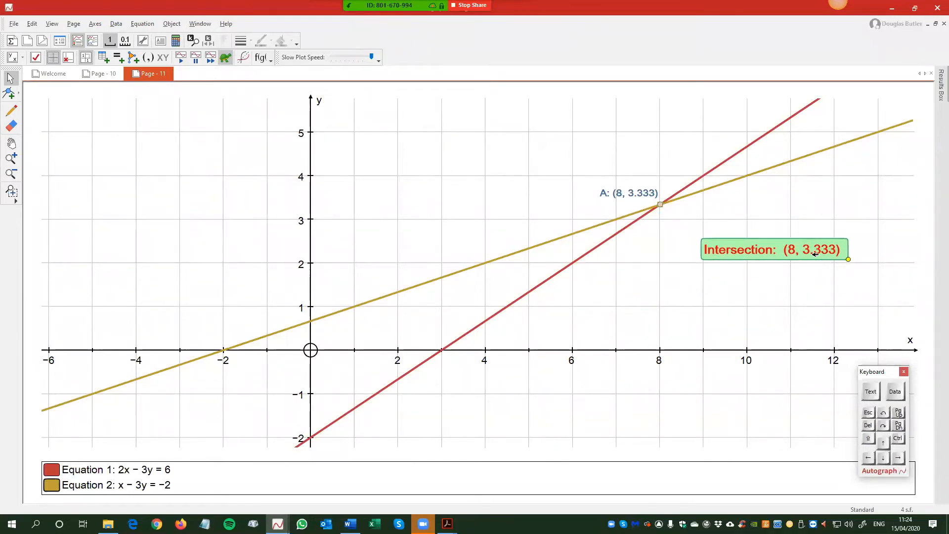
click(831, 292)
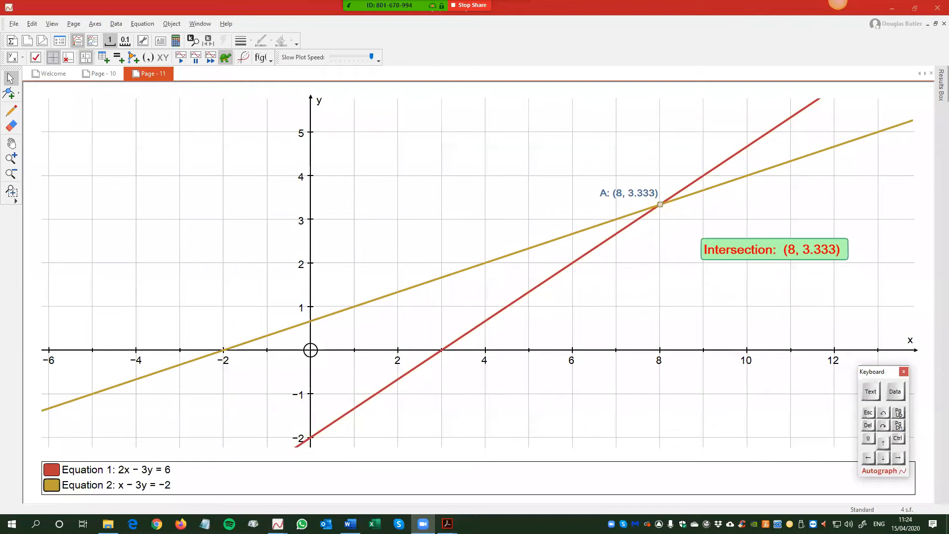
Check the Session 2 notes in Word, and bring up the Solve Equations worksheet in Adobe Acrobat in a taller, fully visible window.
click(351, 523)
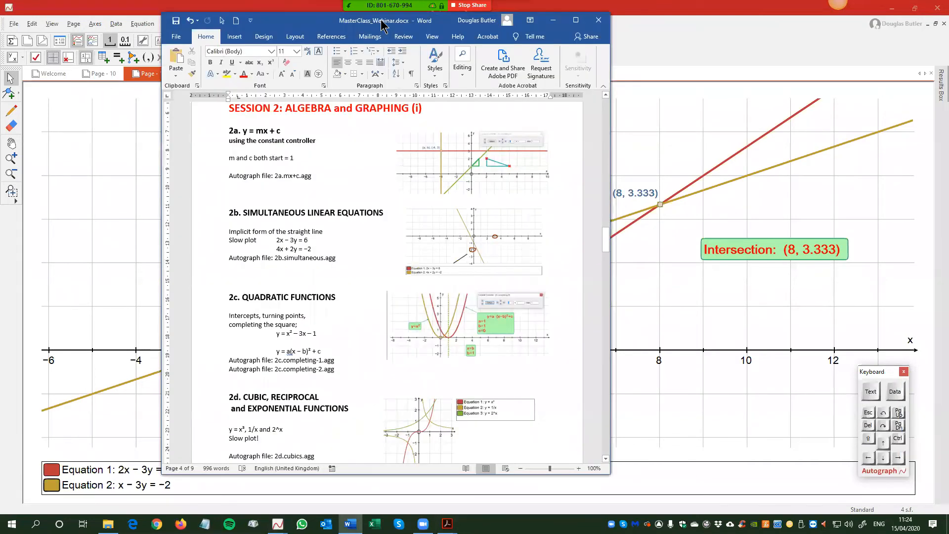
click(554, 20)
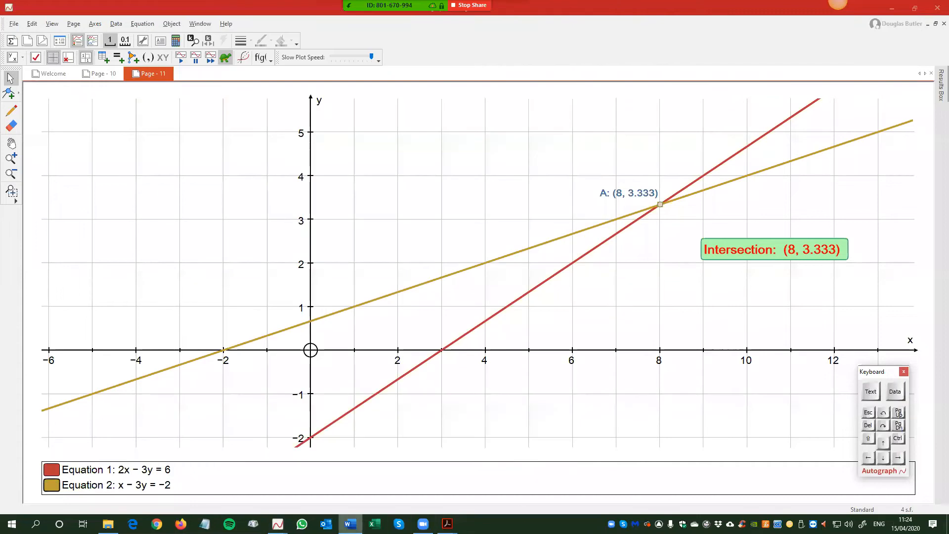
mouse_move(448, 523)
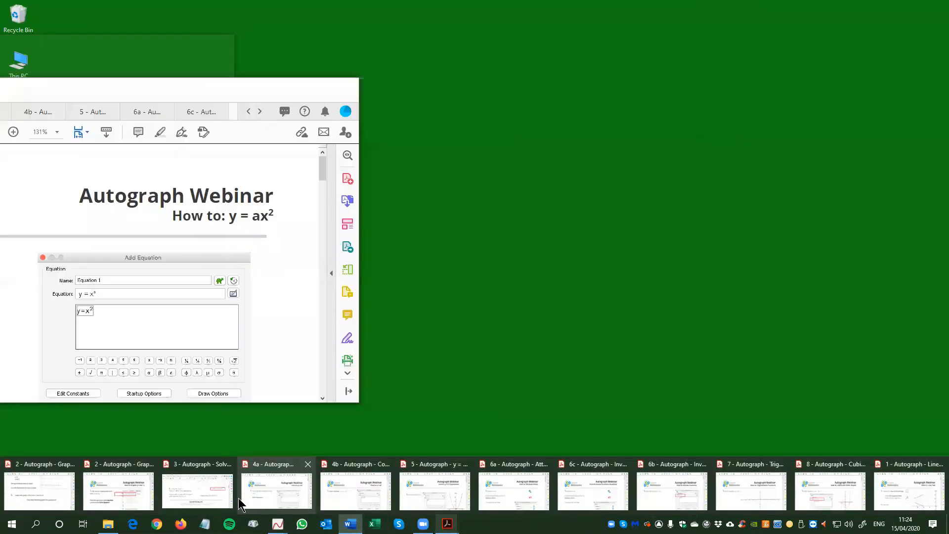
click(195, 486)
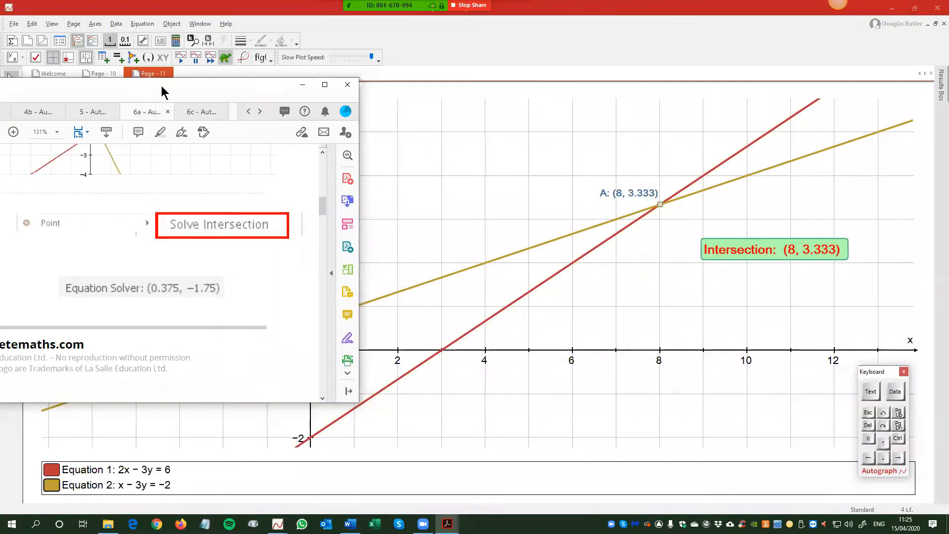
drag(161, 87, 562, 19)
drag(548, 334, 527, 445)
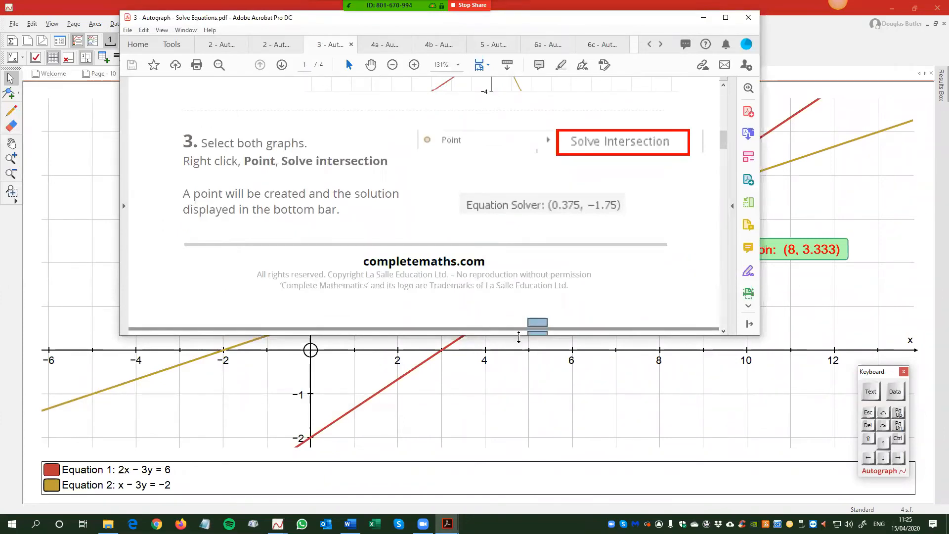
drag(519, 337, 520, 434)
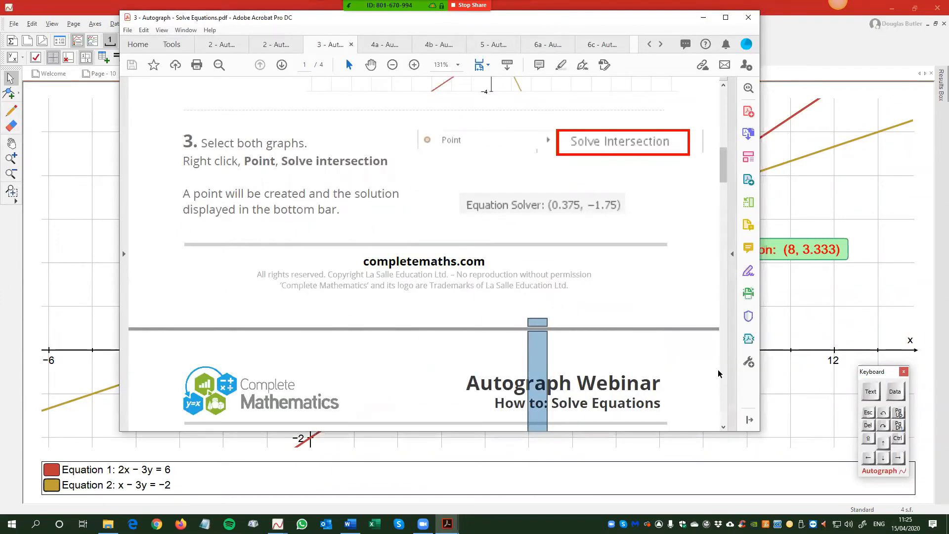
Read through the Solve Equations worksheet from the intersection instructions to the practice pairs of equations.
scroll(636, 326, up, 5)
scroll(629, 327, up, 3)
scroll(628, 326, down, 15)
scroll(627, 329, down, 14)
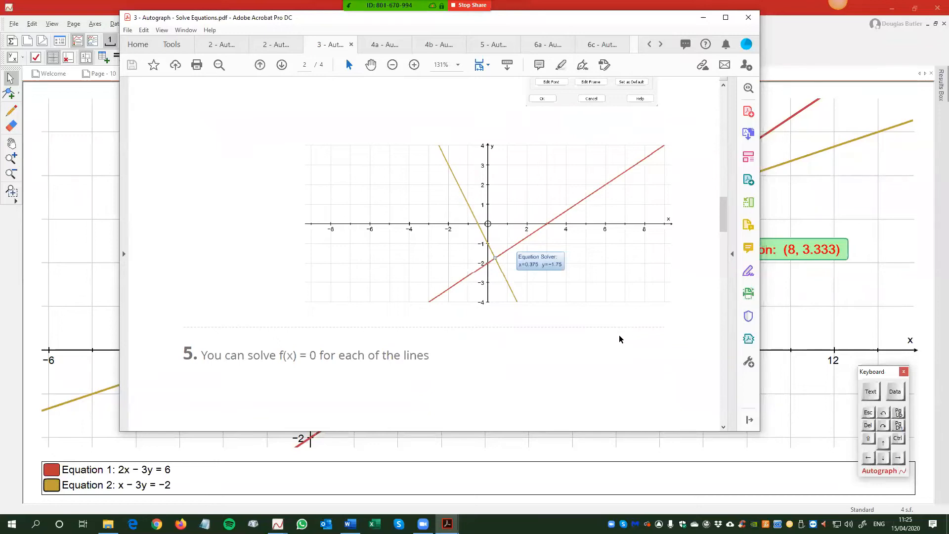
scroll(622, 337, down, 2)
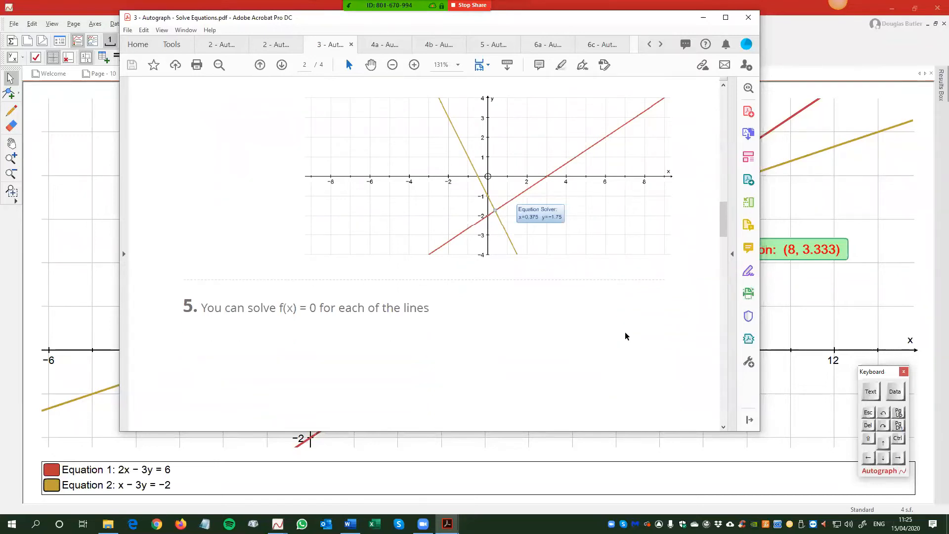
scroll(626, 337, down, 15)
scroll(634, 333, down, 9)
scroll(636, 336, down, 3)
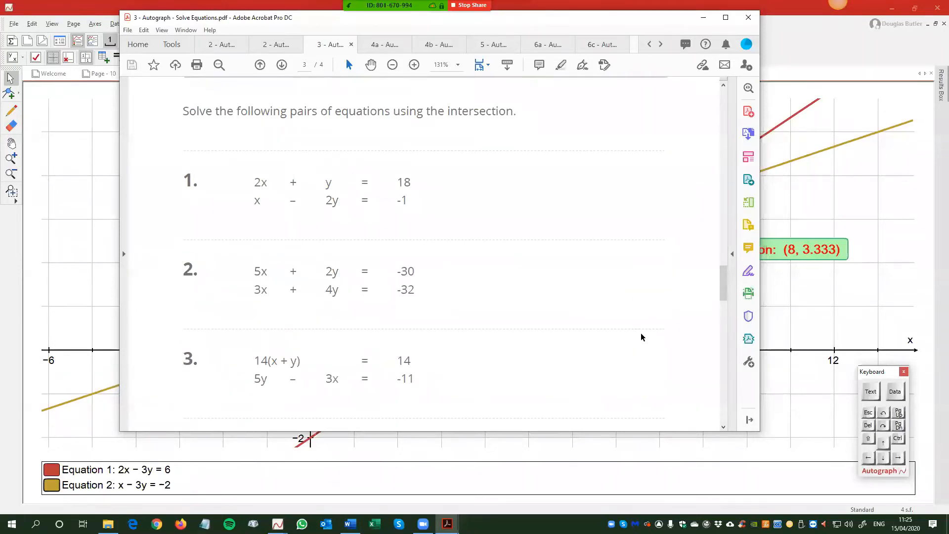